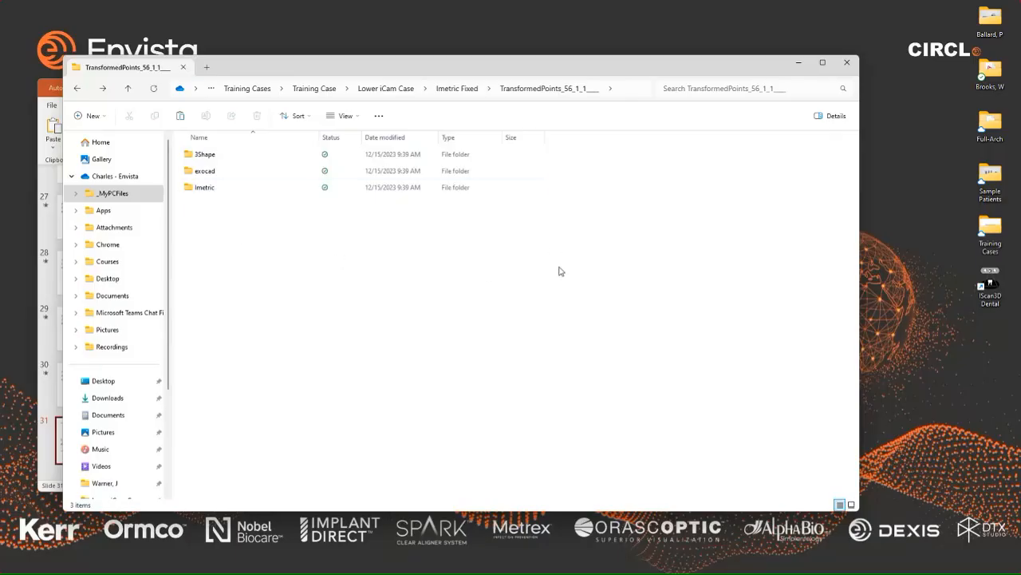
# Load the TransformedPoints text file from the Imetric folder into IScan3D Dental and inspect the four imported implant positions
pyautogui.click(206, 190)
pyautogui.click(207, 190)
pyautogui.doubleClick(207, 191)
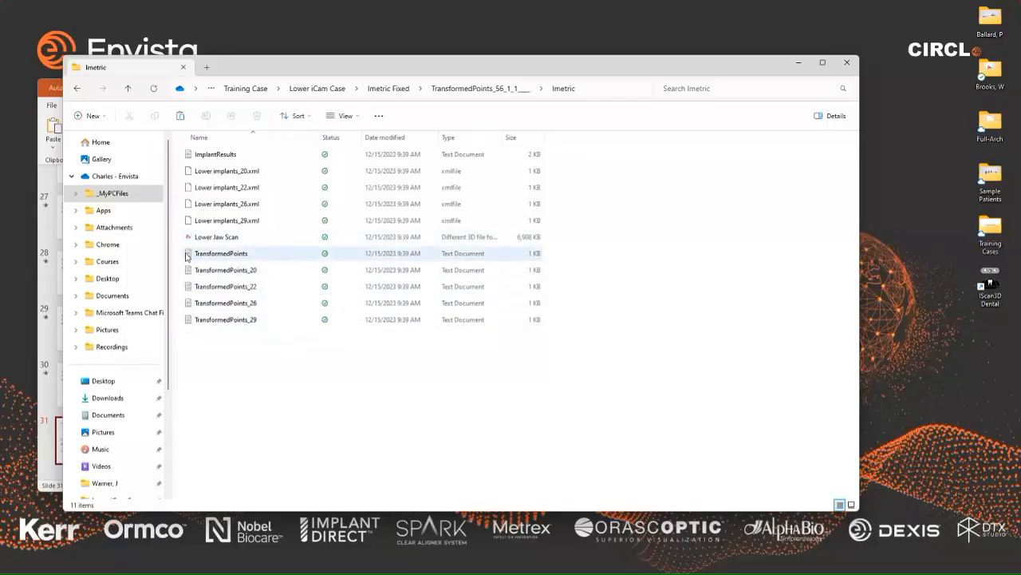
pyautogui.moveTo(187, 255); pyautogui.dragTo(979, 285)
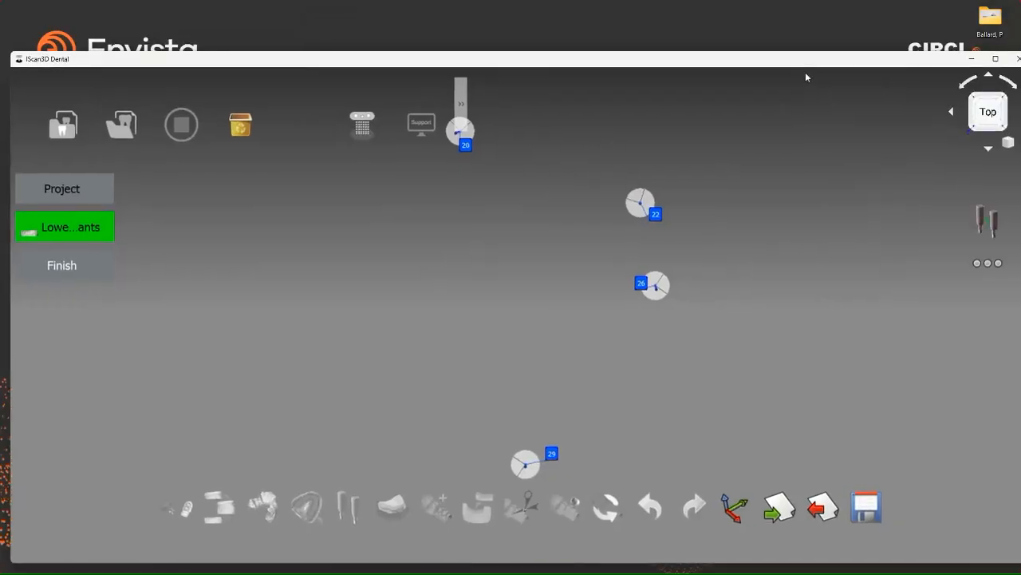
pyautogui.moveTo(807, 78); pyautogui.dragTo(786, 42)
pyautogui.scroll(3, 588, 262)
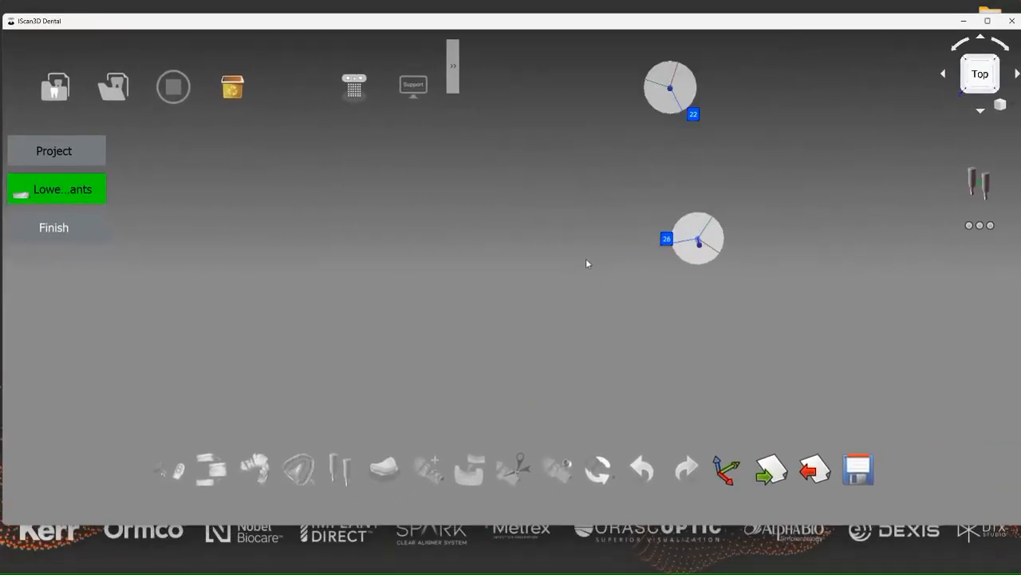
pyautogui.scroll(-7, 588, 261)
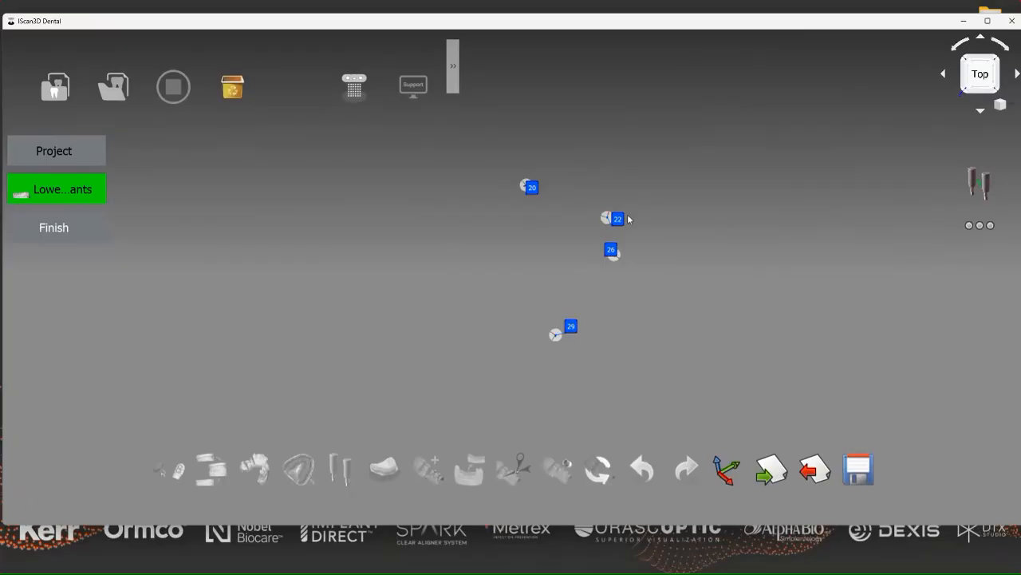
pyautogui.moveTo(542, 353); pyautogui.dragTo(568, 347)
pyautogui.moveTo(657, 335)
pyautogui.mouseDown()
pyautogui.moveTo(577, 354)
pyautogui.moveTo(524, 288)
pyautogui.moveTo(534, 210)
pyautogui.moveTo(492, 373)
pyautogui.moveTo(622, 407)
pyautogui.moveTo(609, 266)
pyautogui.moveTo(593, 288)
pyautogui.moveTo(752, 324)
pyautogui.moveTo(860, 296)
pyautogui.moveTo(837, 326)
pyautogui.moveTo(834, 303)
pyautogui.moveTo(859, 303)
pyautogui.mouseUp()
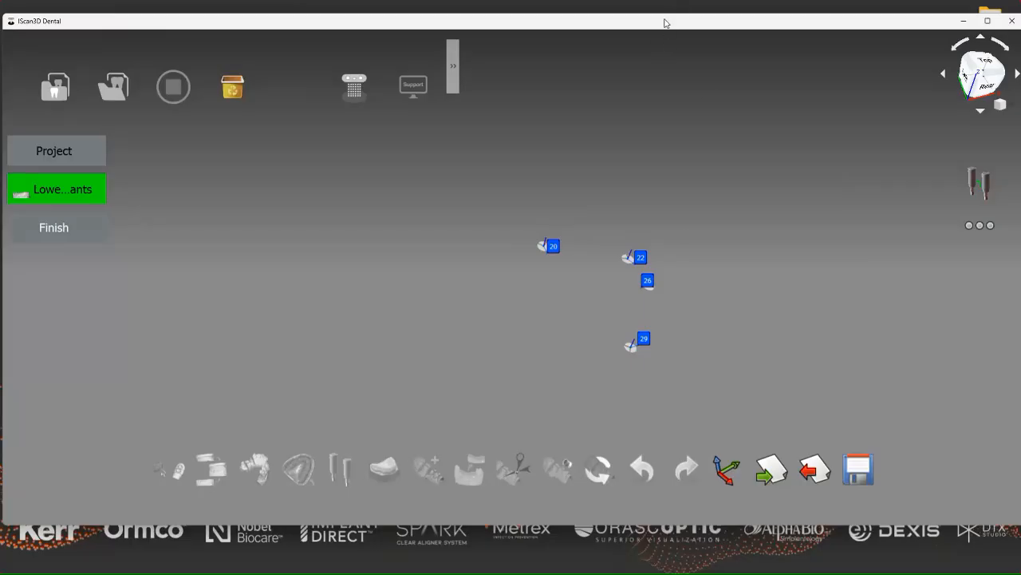
# Return to File Explorer and open the Lower iCam Case folder inside Training Cases > Training Case
pyautogui.moveTo(664, 23); pyautogui.dragTo(655, 118)
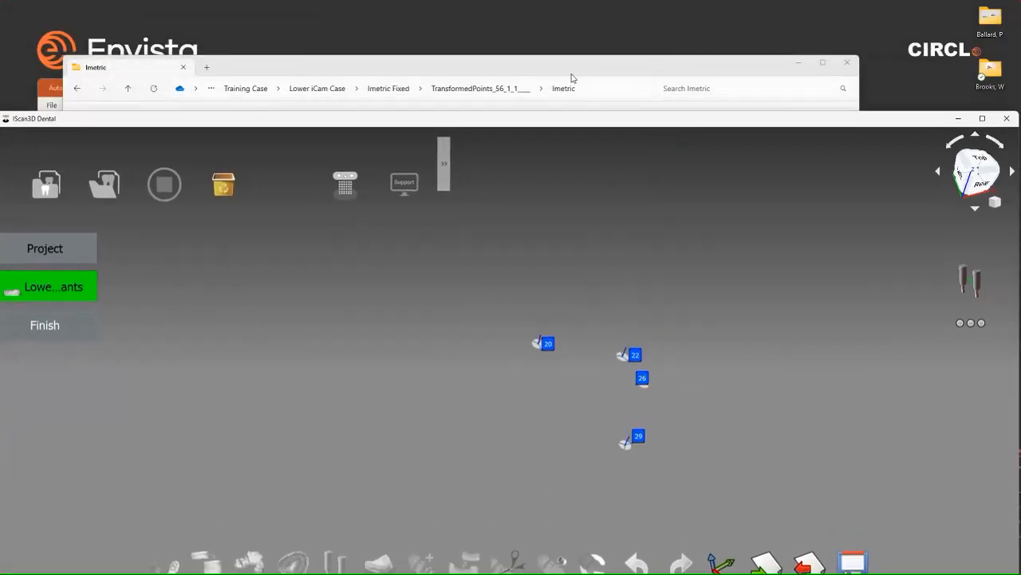
pyautogui.click(574, 71)
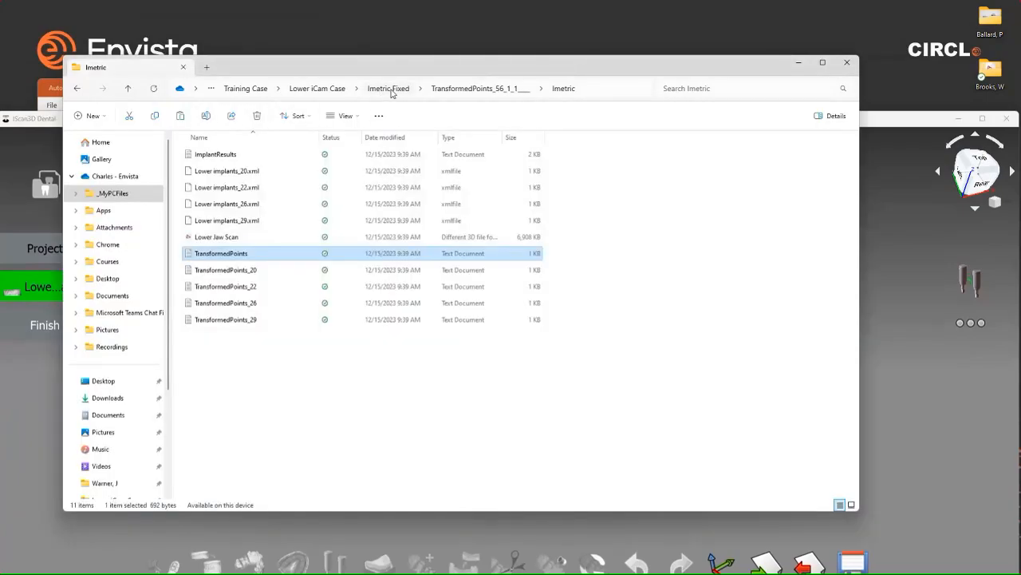
pyautogui.click(384, 92)
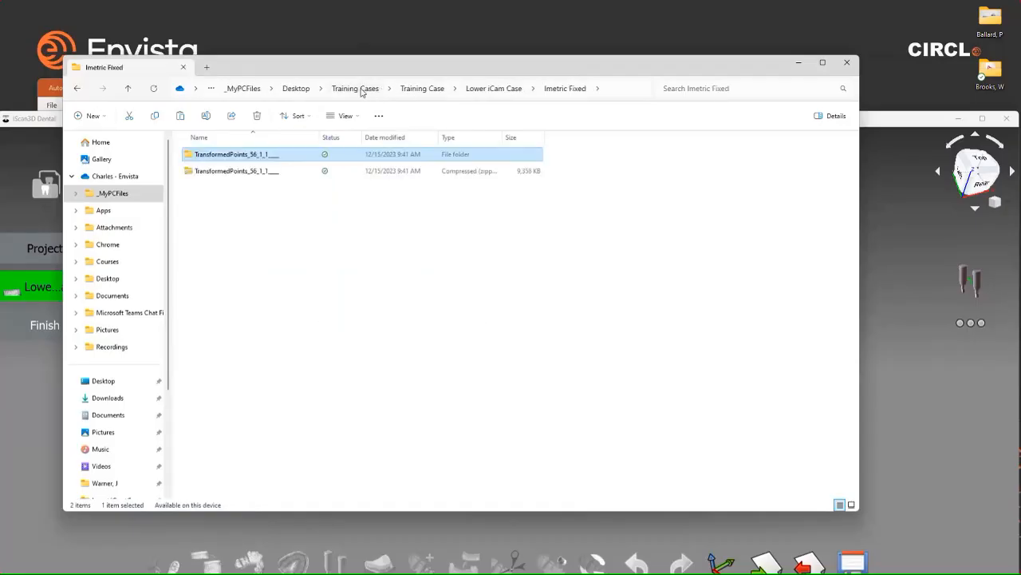
pyautogui.click(357, 90)
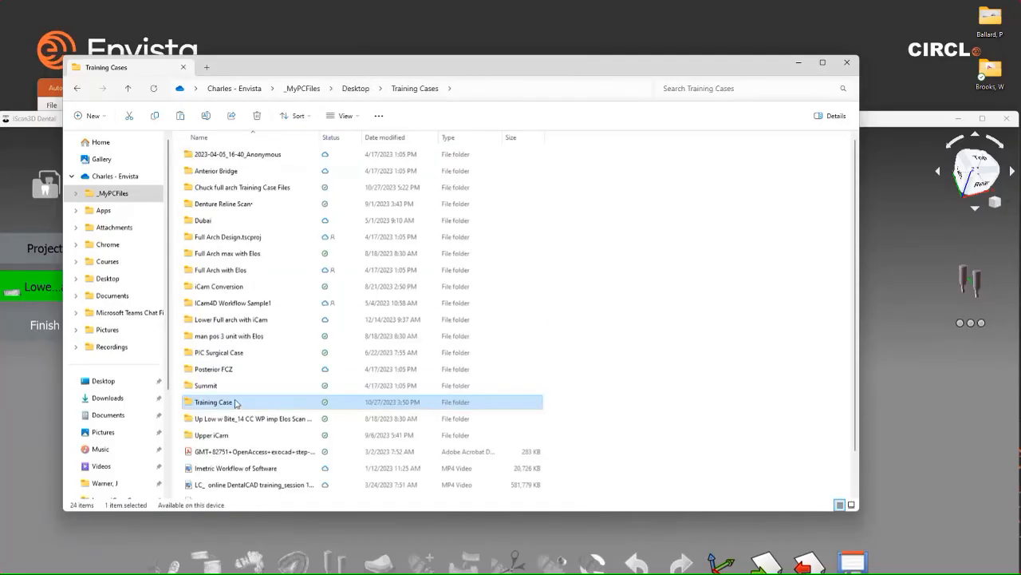
pyautogui.doubleClick(235, 403)
pyautogui.click(238, 261)
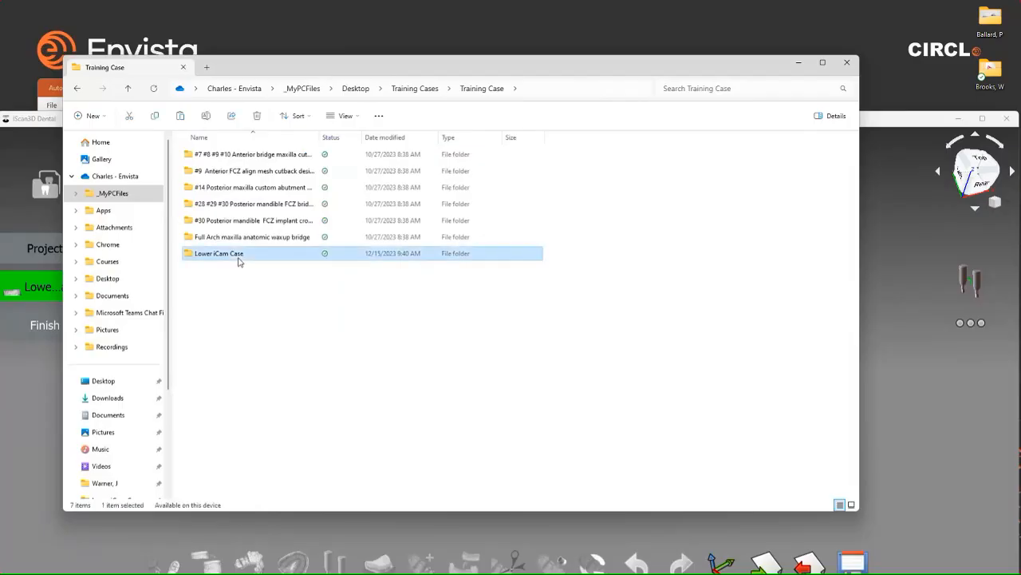
pyautogui.doubleClick(238, 255)
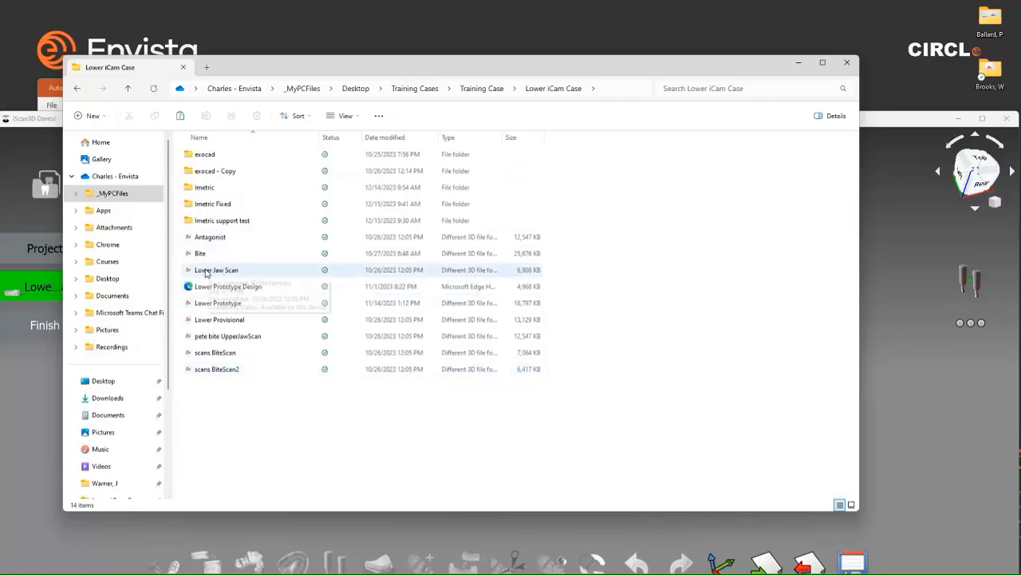
# Import the Lower Jaw Scan file into the IScan3D Dental project as an Implant job for the lower jaw
pyautogui.moveTo(206, 272); pyautogui.dragTo(933, 442)
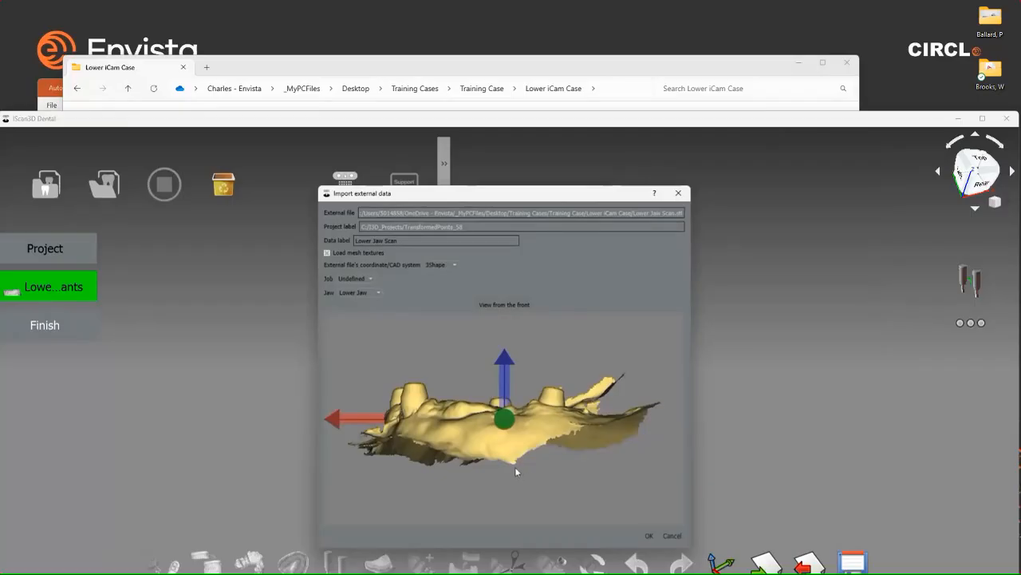
pyautogui.click(370, 278)
pyautogui.click(360, 295)
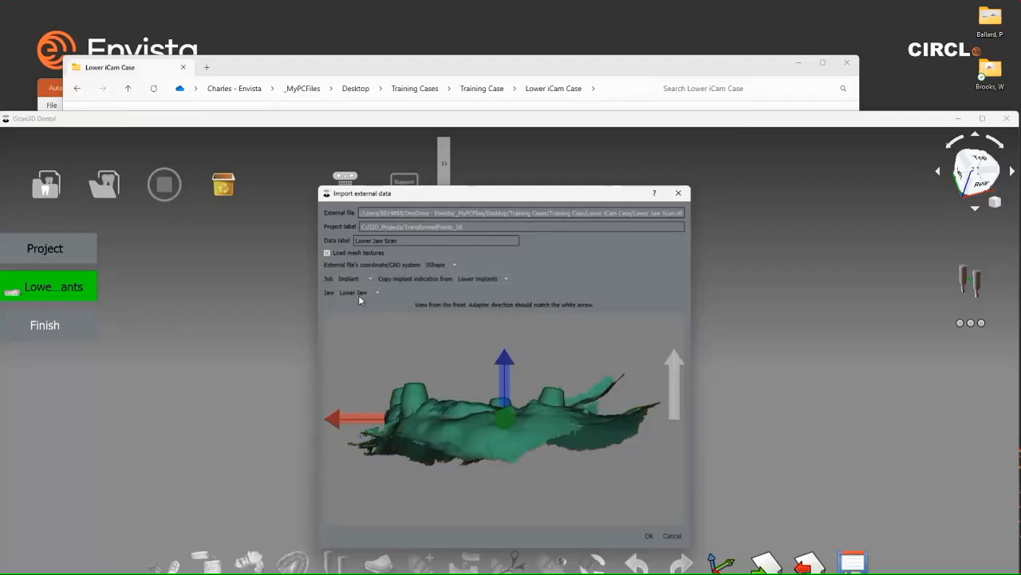
pyautogui.click(649, 535)
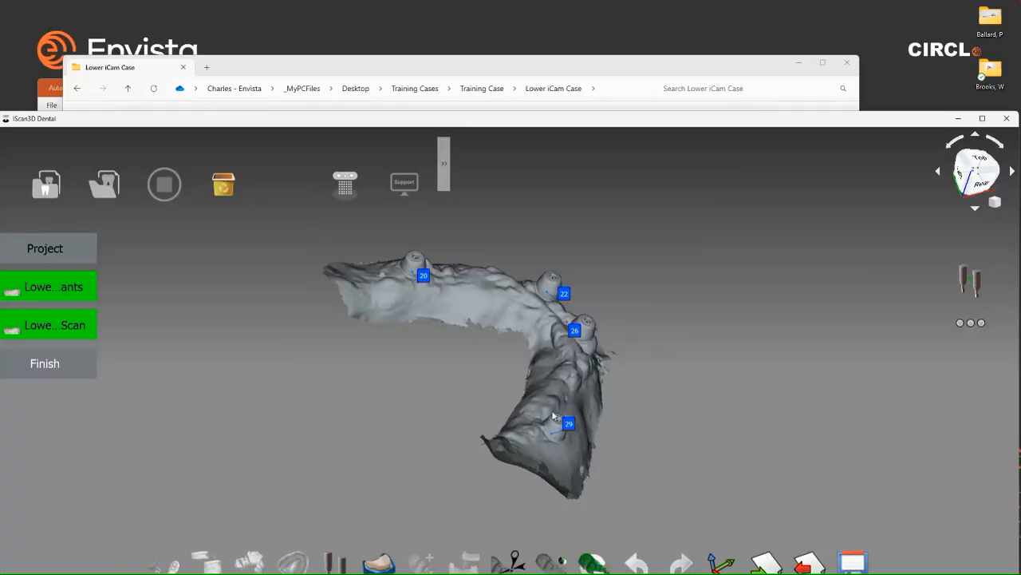
# Start implant positioning on the imported lower jaw scan
pyautogui.moveTo(418, 400); pyautogui.dragTo(527, 481, button='middle')
pyautogui.moveTo(747, 118); pyautogui.dragTo(764, 36)
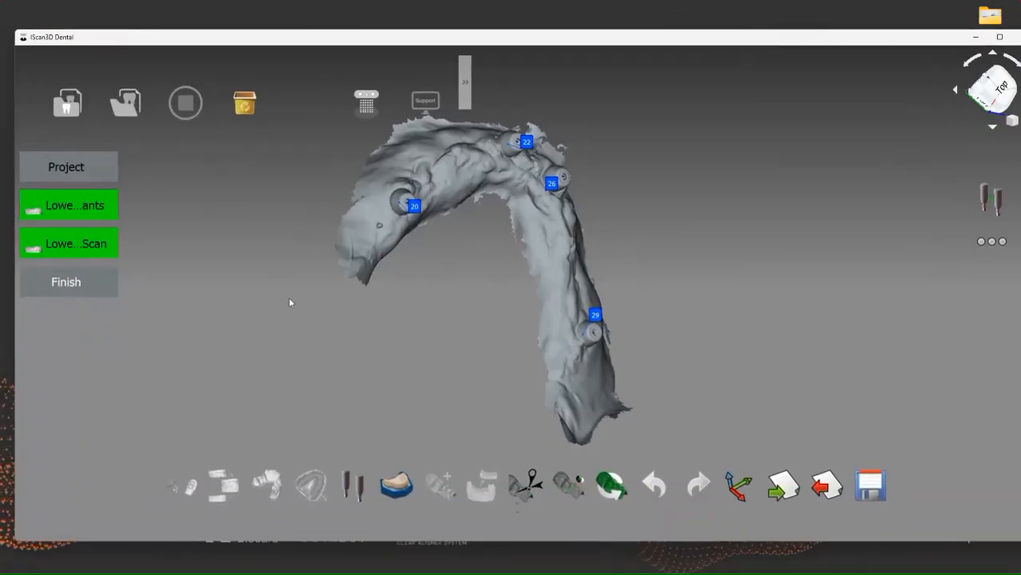
pyautogui.moveTo(300, 230); pyautogui.dragTo(479, 348, button='middle')
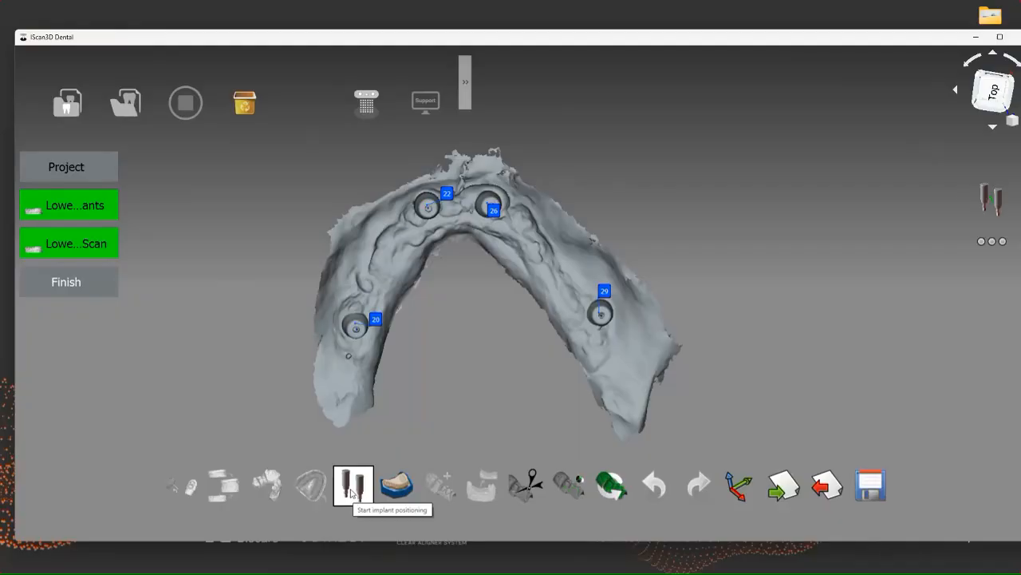
pyautogui.click(352, 488)
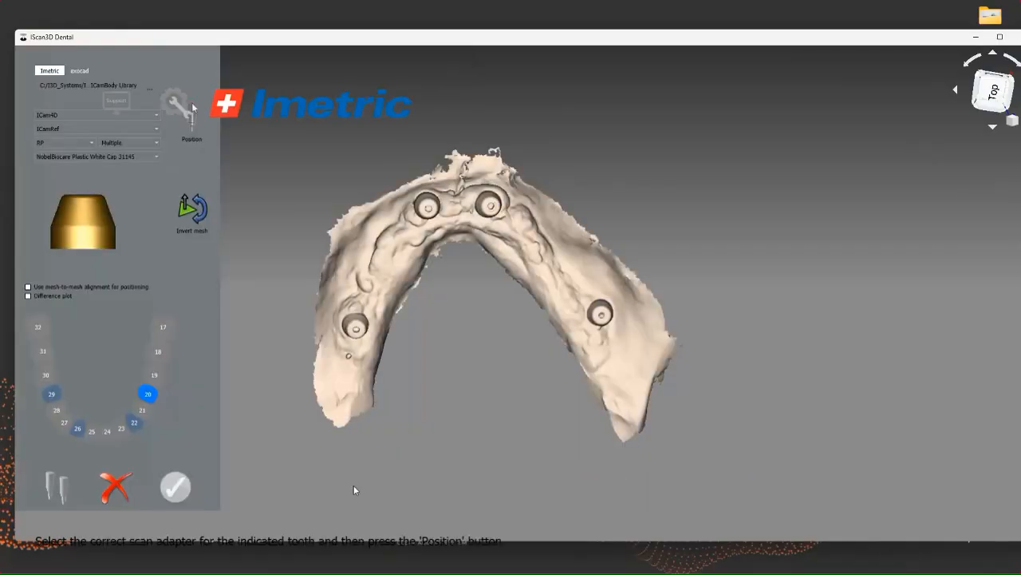
# Align the NobelBiocare Plastic White Cap 31145 scan adapter to the cap at tooth 20 and accept the alignment
pyautogui.moveTo(429, 413); pyautogui.dragTo(356, 474, button='middle')
pyautogui.moveTo(420, 338); pyautogui.dragTo(450, 253, button='middle')
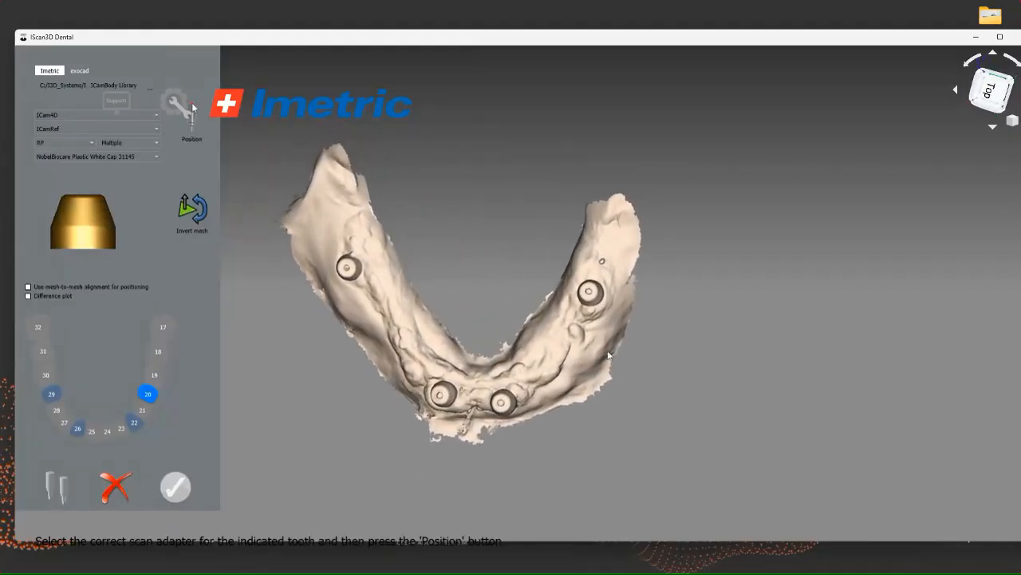
pyautogui.moveTo(655, 372)
pyautogui.mouseDown(button='middle')
pyautogui.moveTo(665, 358)
pyautogui.moveTo(675, 364)
pyautogui.moveTo(668, 370)
pyautogui.mouseUp(button='middle')
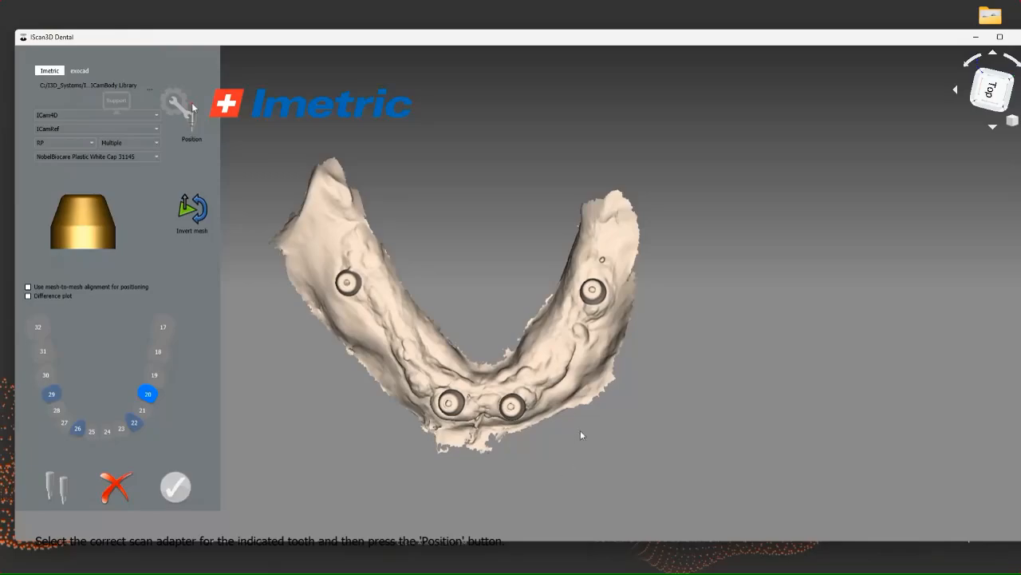
pyautogui.moveTo(582, 434); pyautogui.dragTo(542, 382, button='middle')
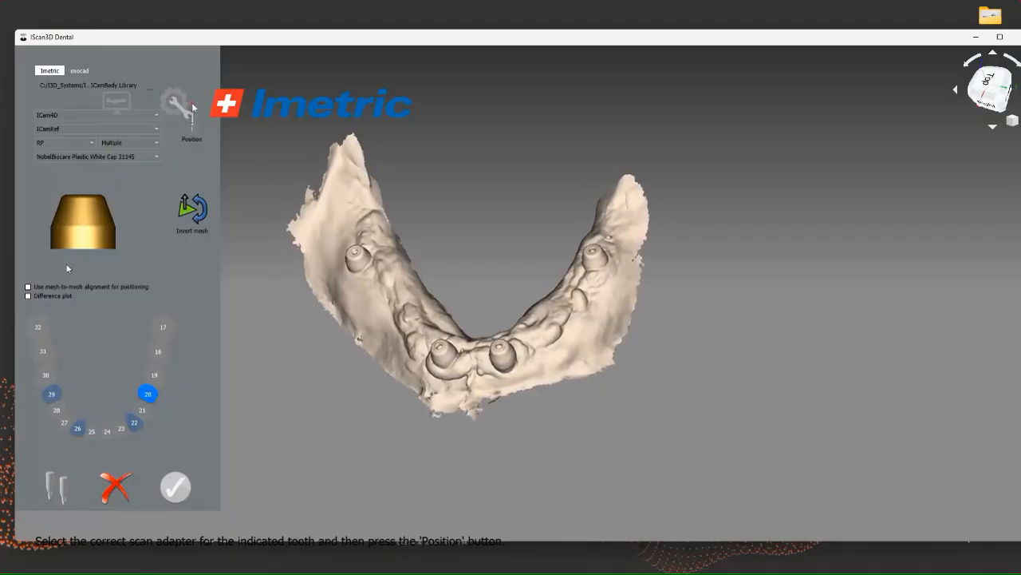
pyautogui.click(195, 137)
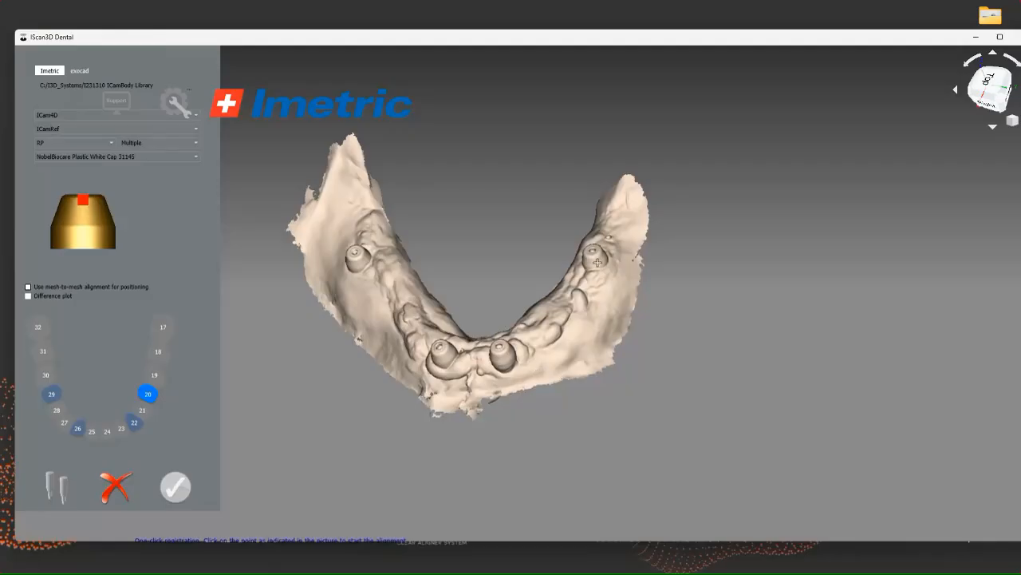
pyautogui.scroll(-3, 597, 262)
pyautogui.scroll(5, 596, 257)
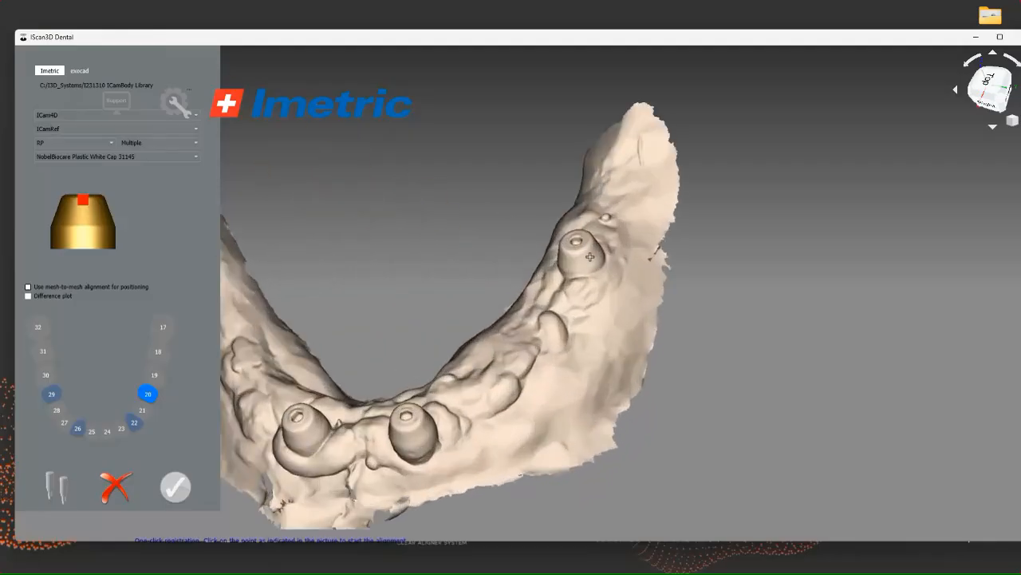
pyautogui.click(590, 257)
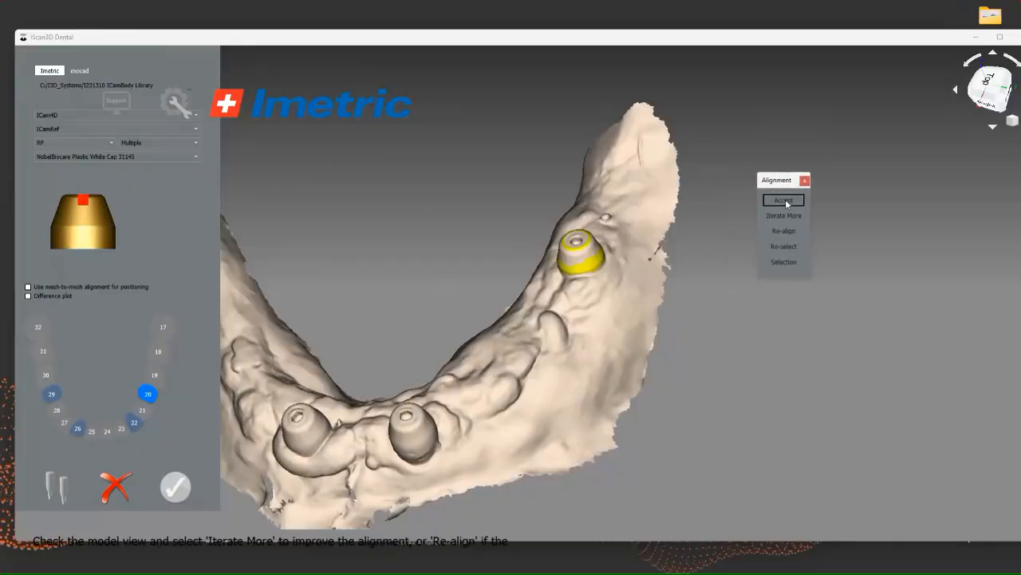
pyautogui.click(784, 201)
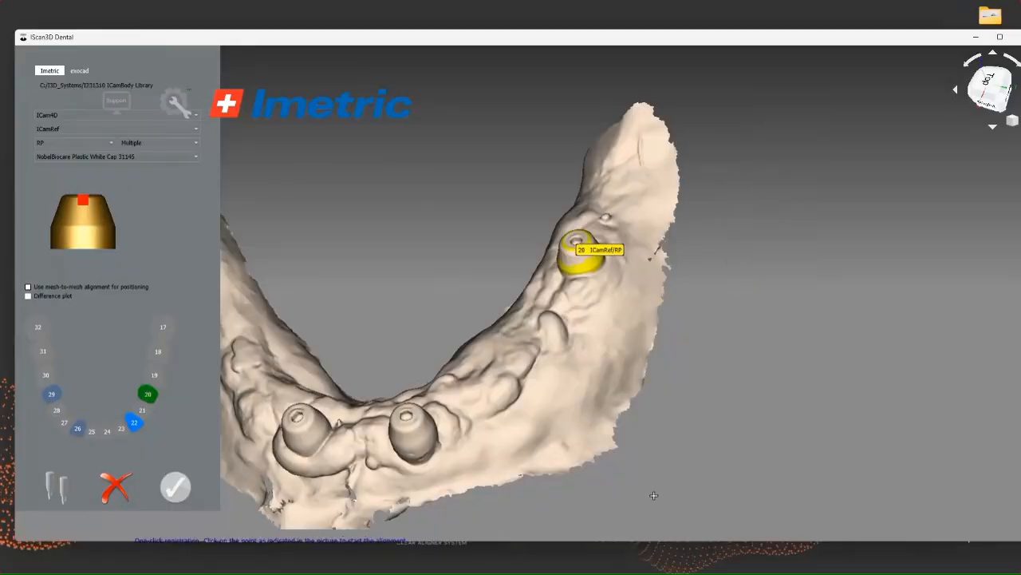
# Align the same scan adapter to the caps at teeth 22, 26 and 29, then complete the implant positioning
pyautogui.click(416, 432)
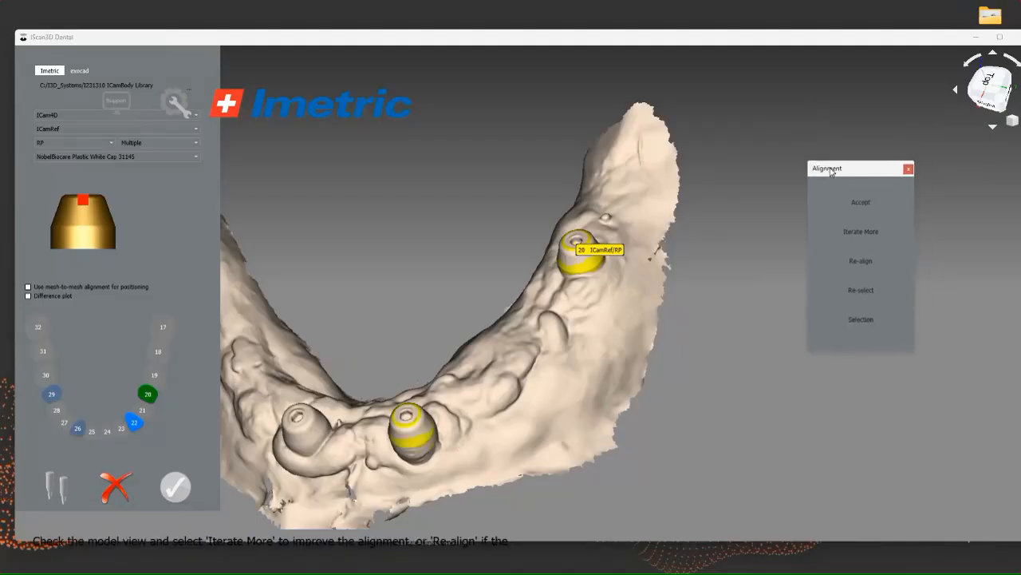
pyautogui.click(861, 197)
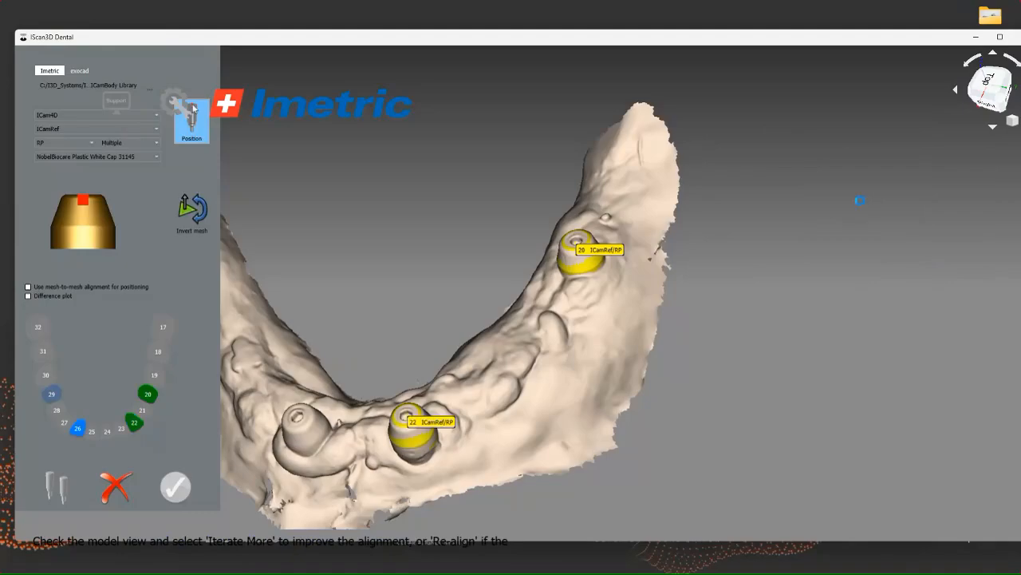
pyautogui.click(304, 436)
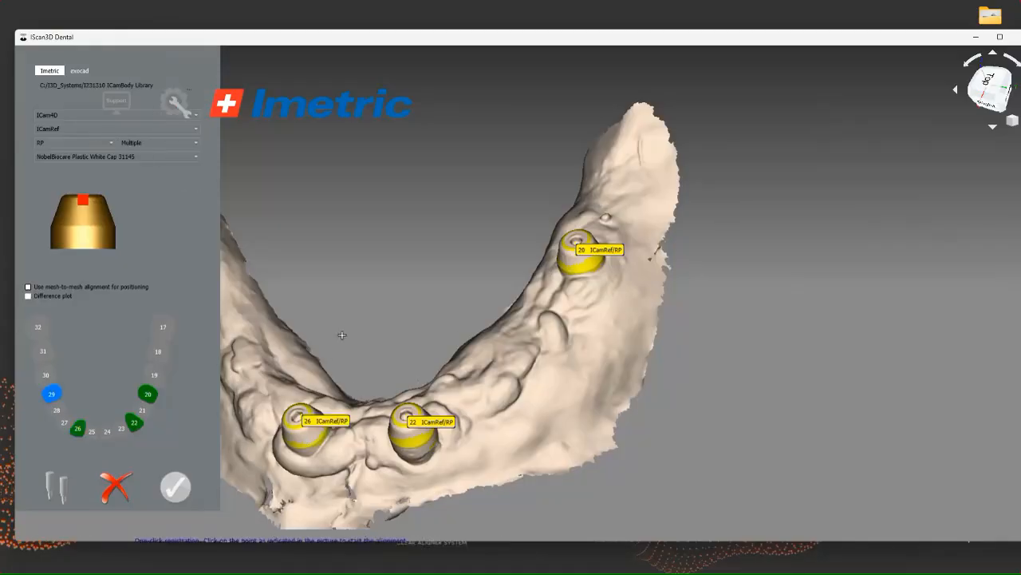
pyautogui.moveTo(383, 304); pyautogui.dragTo(587, 255, button='middle')
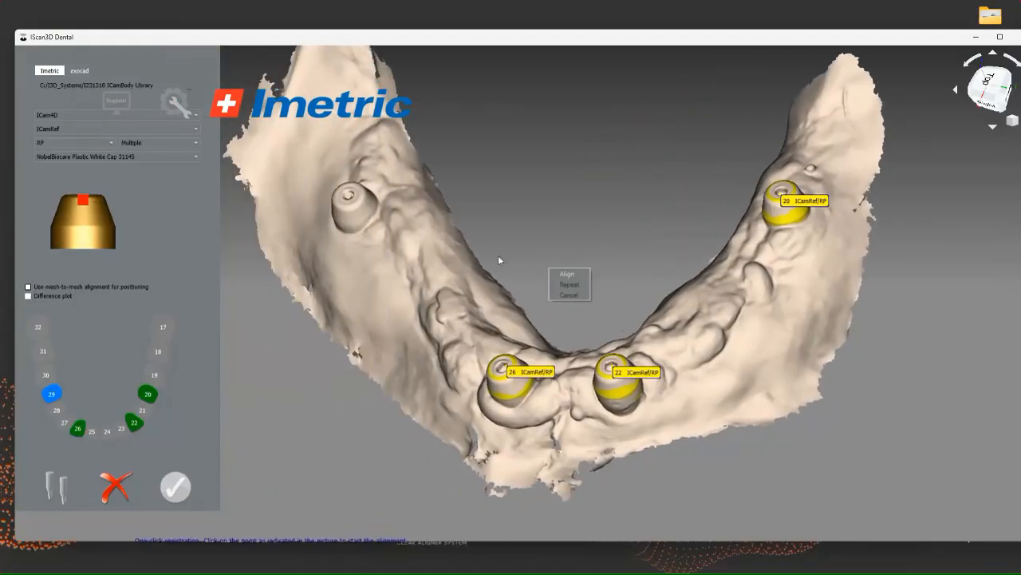
pyautogui.click(355, 213)
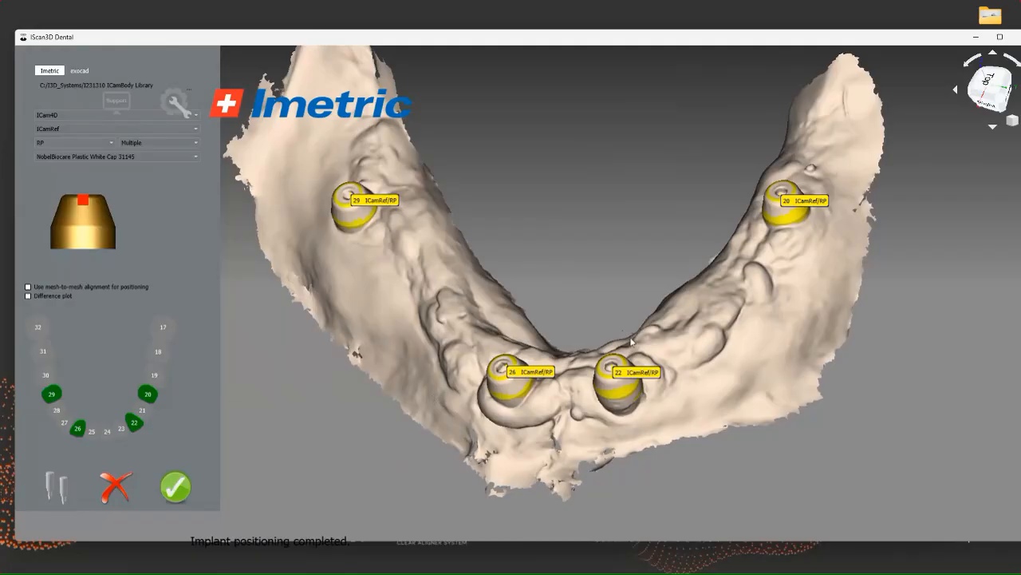
pyautogui.click(174, 487)
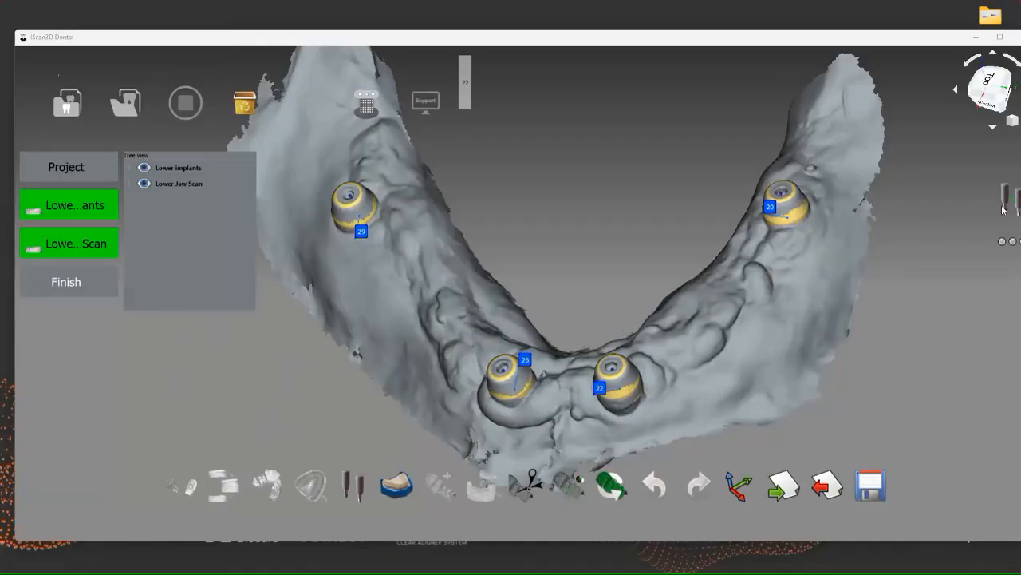
# Align the Lower implants set to the fixed Lower Jaw Scan set using only origin points, computing and applying the transformation
pyautogui.moveTo(903, 38); pyautogui.dragTo(869, 37)
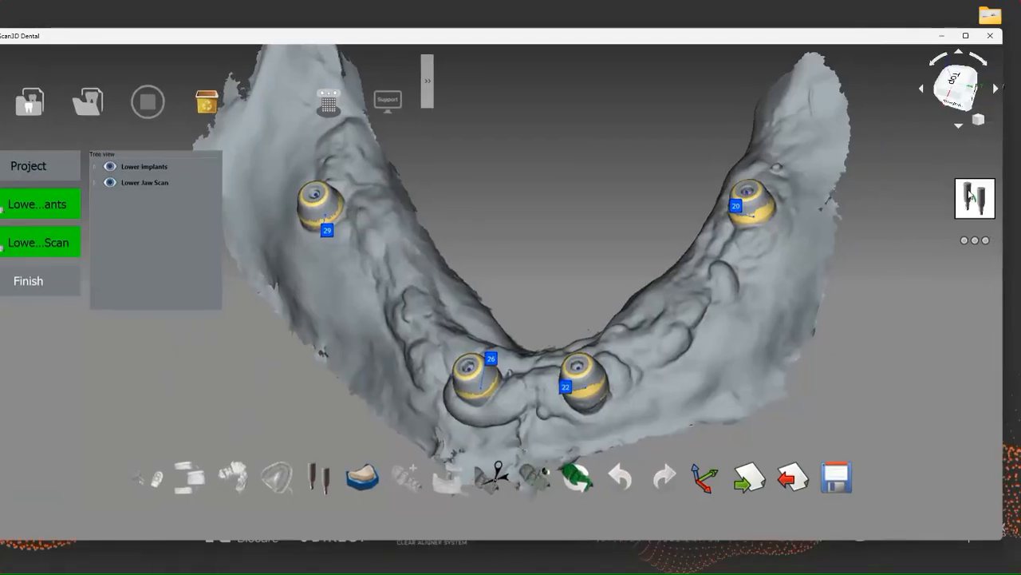
pyautogui.click(970, 195)
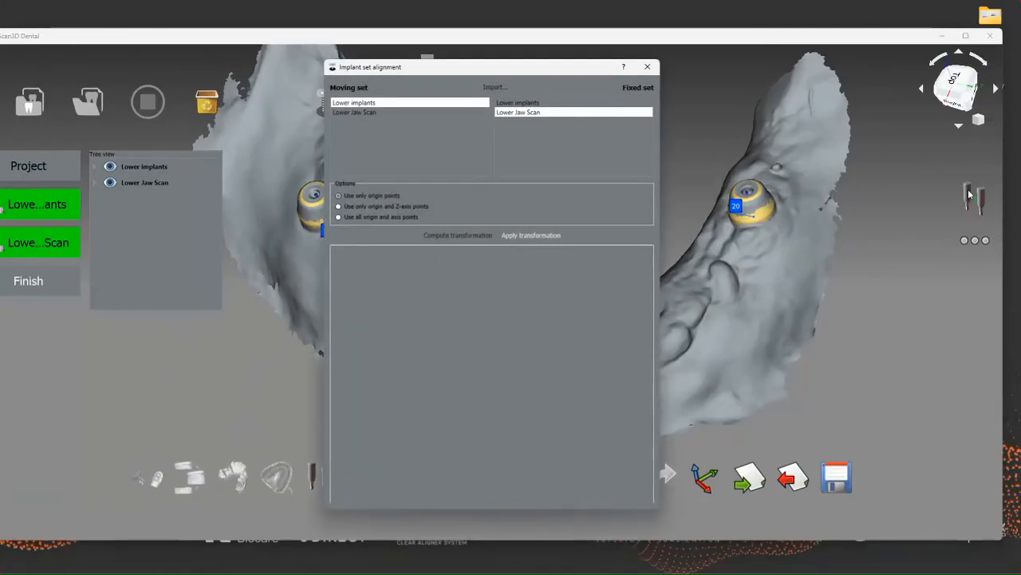
pyautogui.click(458, 236)
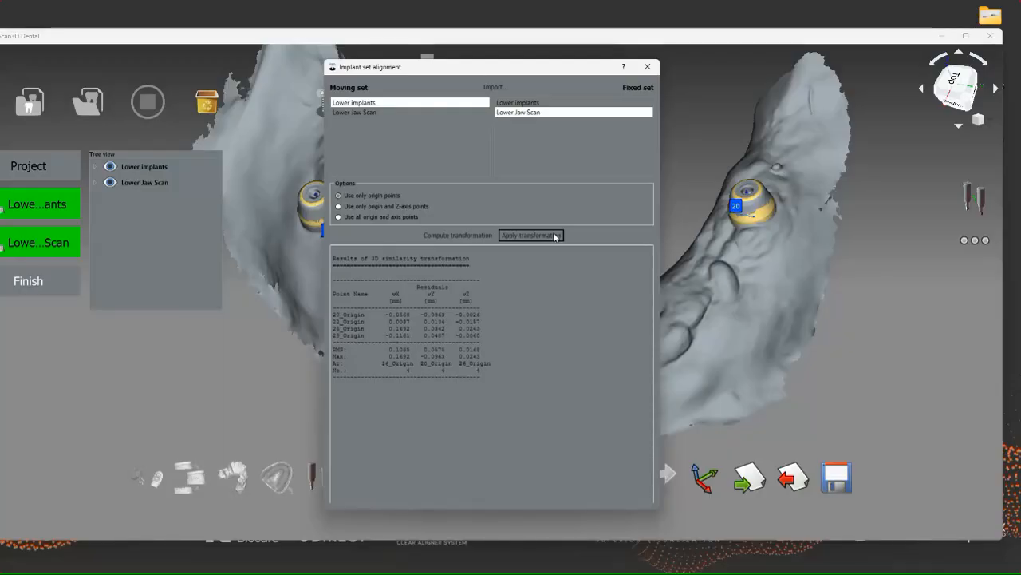
pyautogui.click(555, 236)
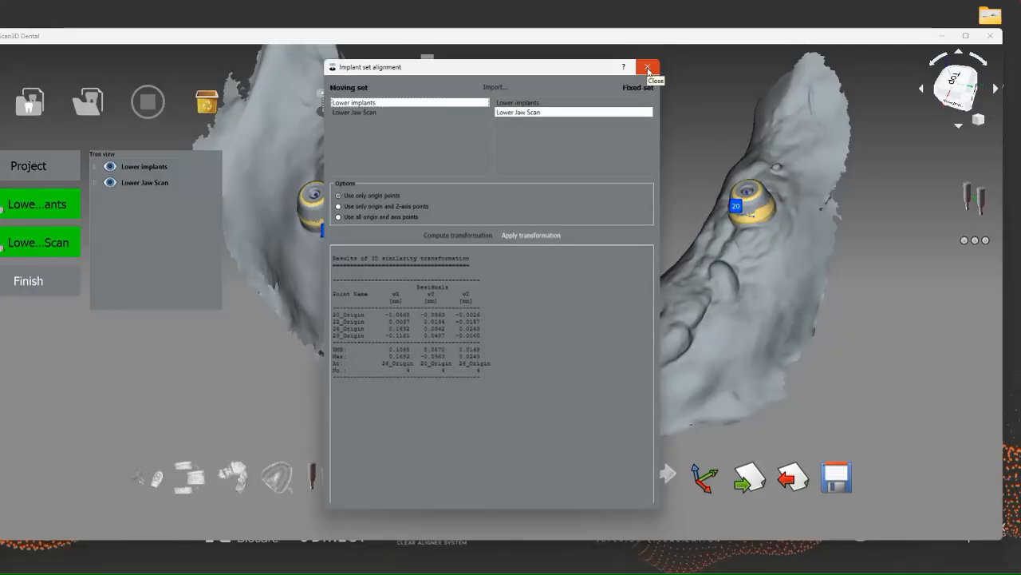
pyautogui.click(648, 68)
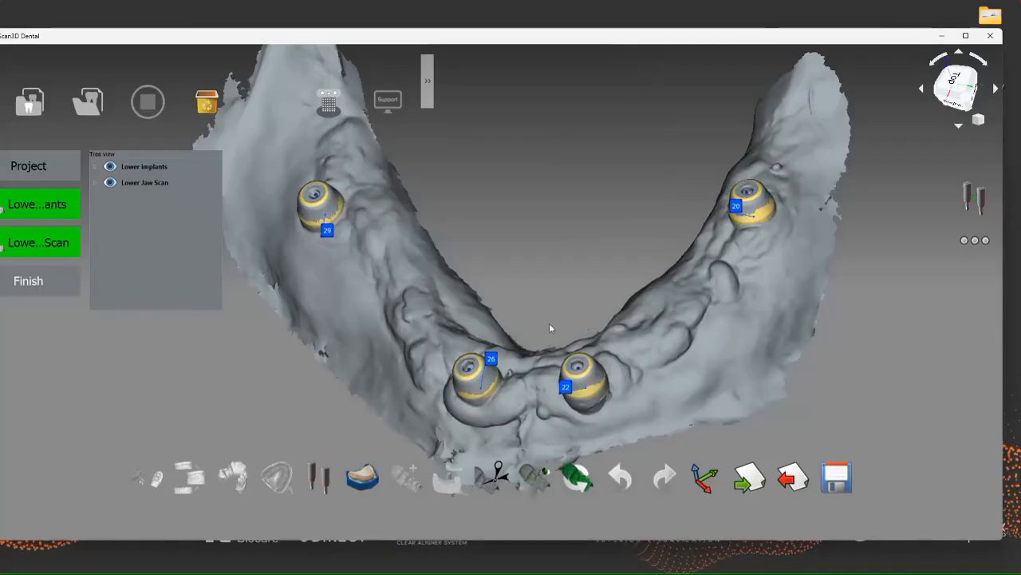
# Replace the geometry of the Lower implants set, teeth 20-22-26-29, with ICamRef ELOS IO 2C-A.bms
pyautogui.scroll(1, 549, 327)
pyautogui.scroll(-3, 549, 327)
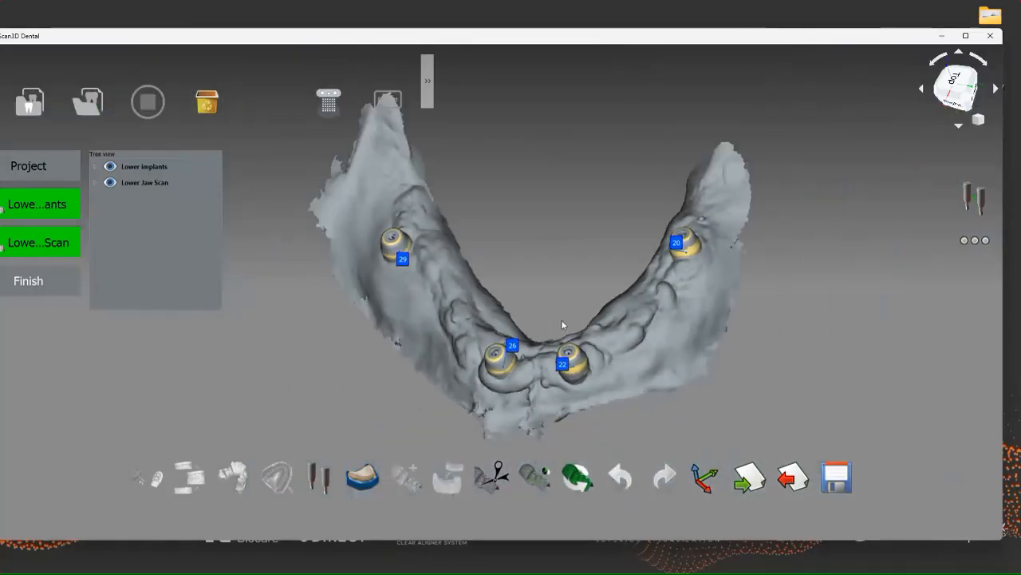
pyautogui.moveTo(562, 321); pyautogui.dragTo(621, 319, button='middle')
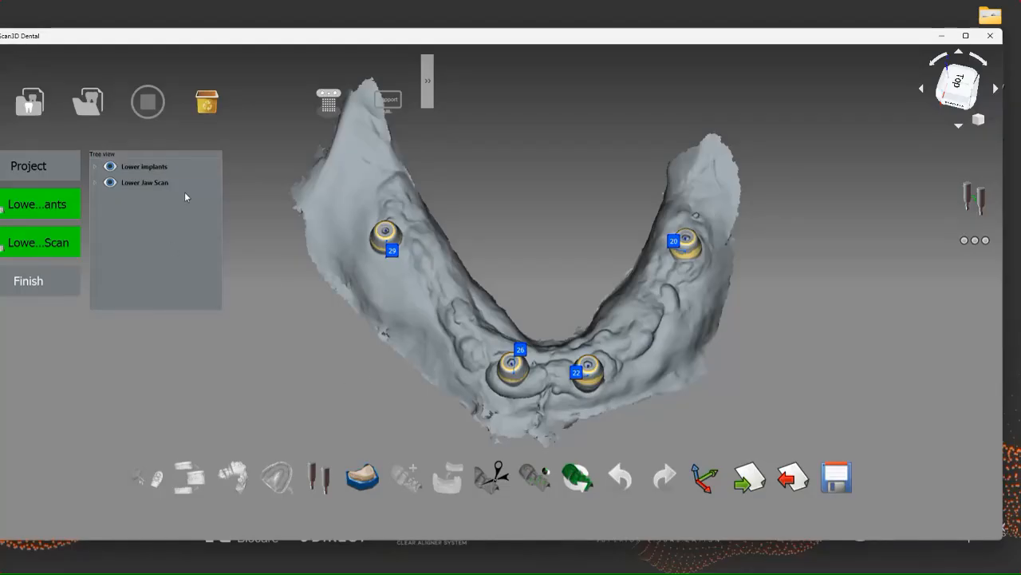
pyautogui.rightClick(171, 169)
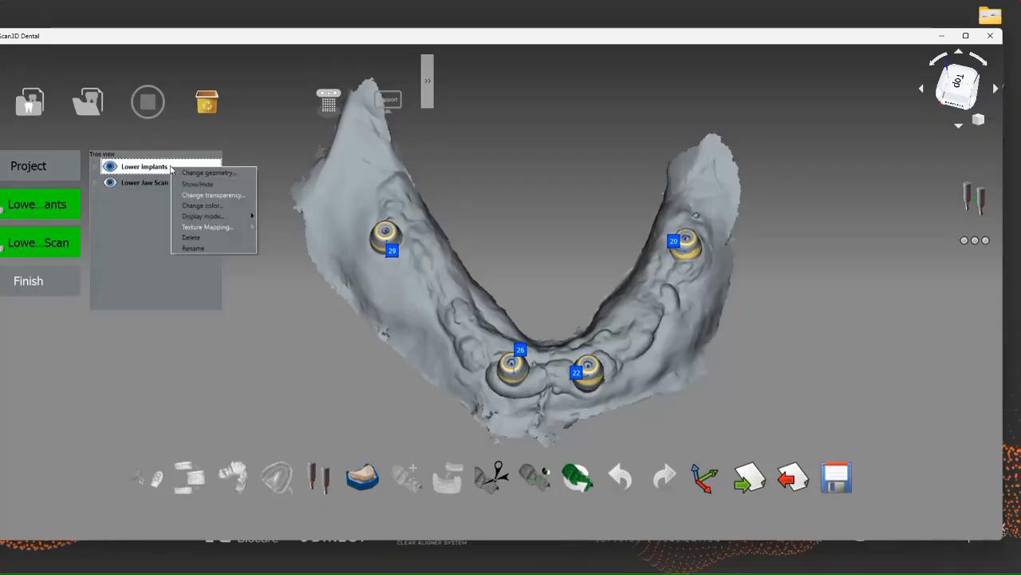
pyautogui.click(203, 173)
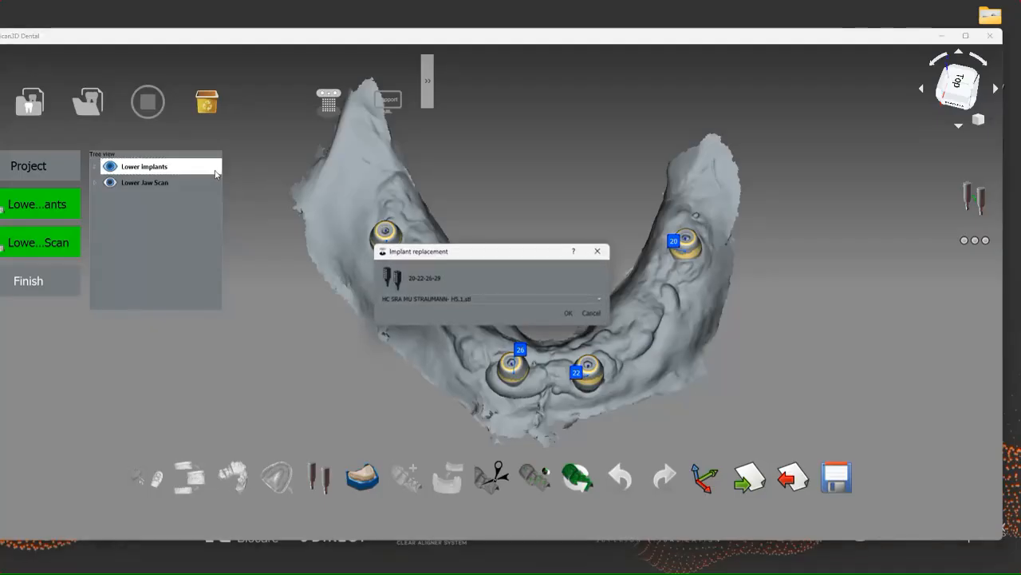
pyautogui.click(457, 302)
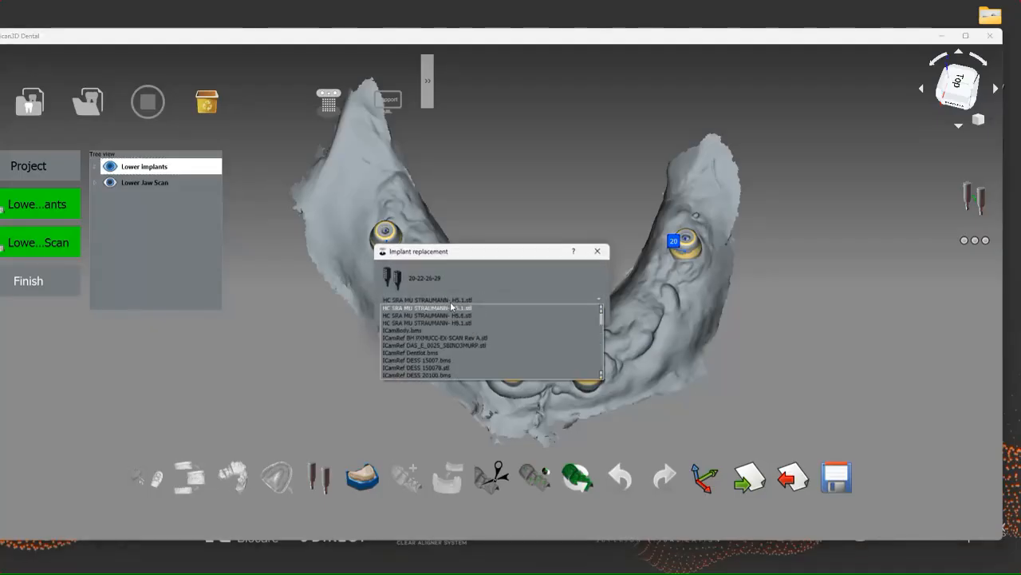
pyautogui.scroll(-2, 447, 331)
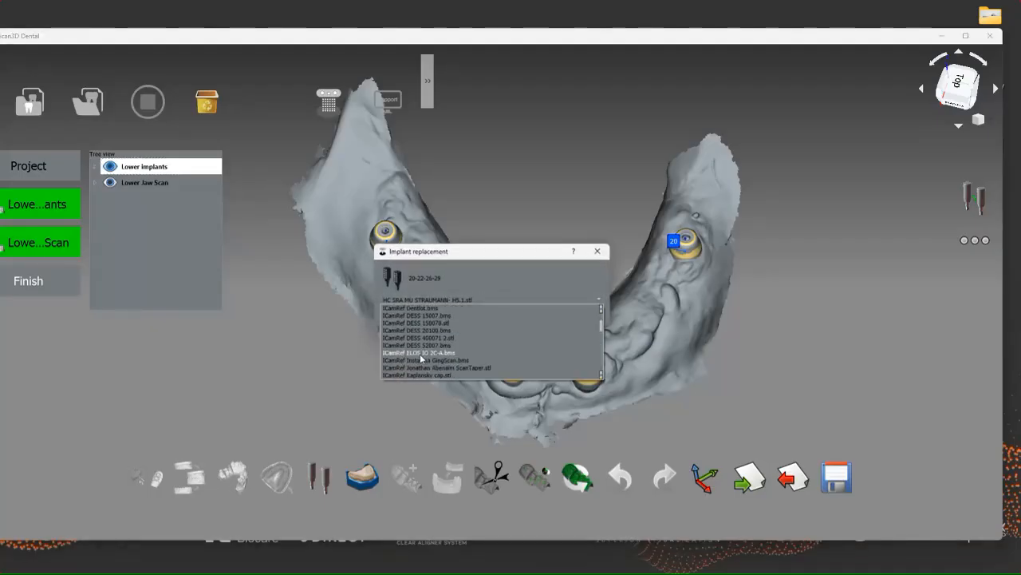
pyautogui.click(421, 354)
pyautogui.click(568, 313)
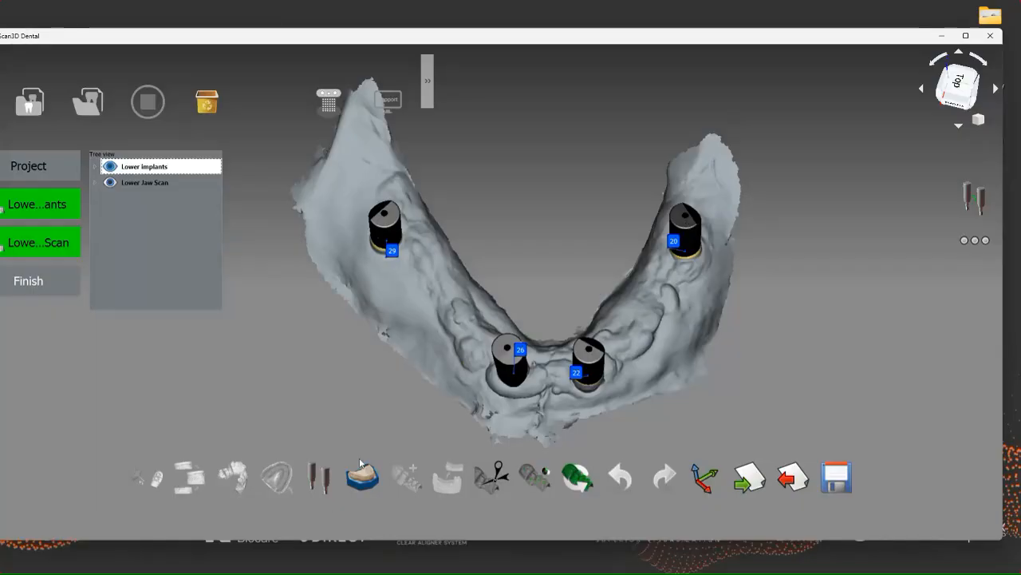
# Export the project with the Lower implants set as the implant positions for the lower jaw
pyautogui.moveTo(539, 229)
pyautogui.mouseDown()
pyautogui.moveTo(548, 152)
pyautogui.moveTo(543, 244)
pyautogui.mouseUp()
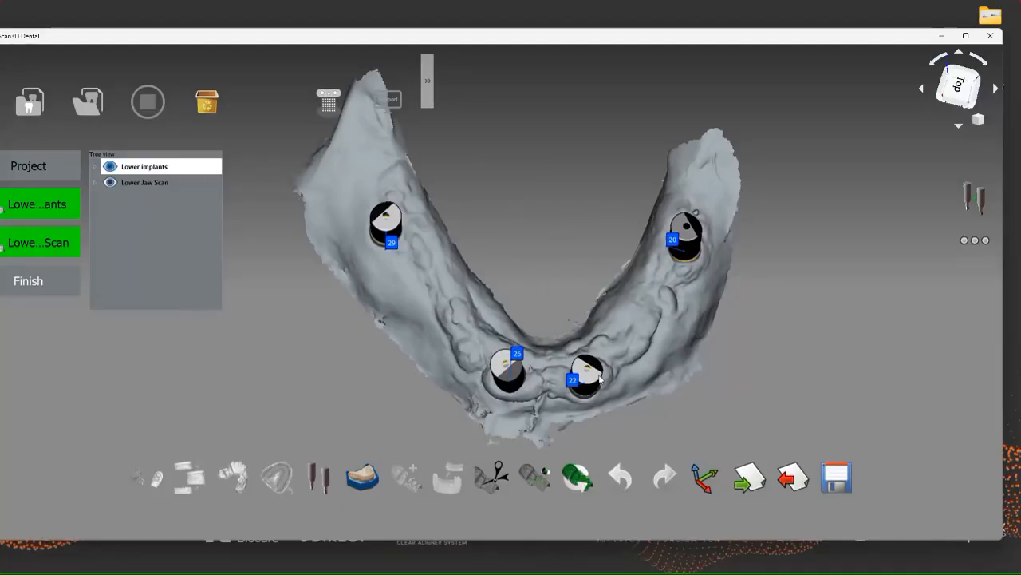
pyautogui.click(843, 474)
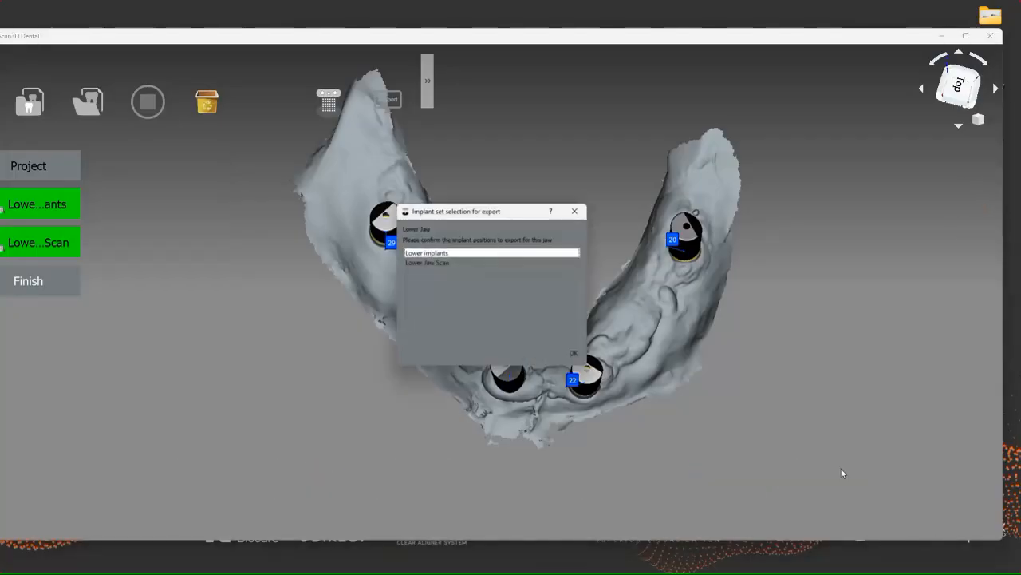
pyautogui.click(573, 353)
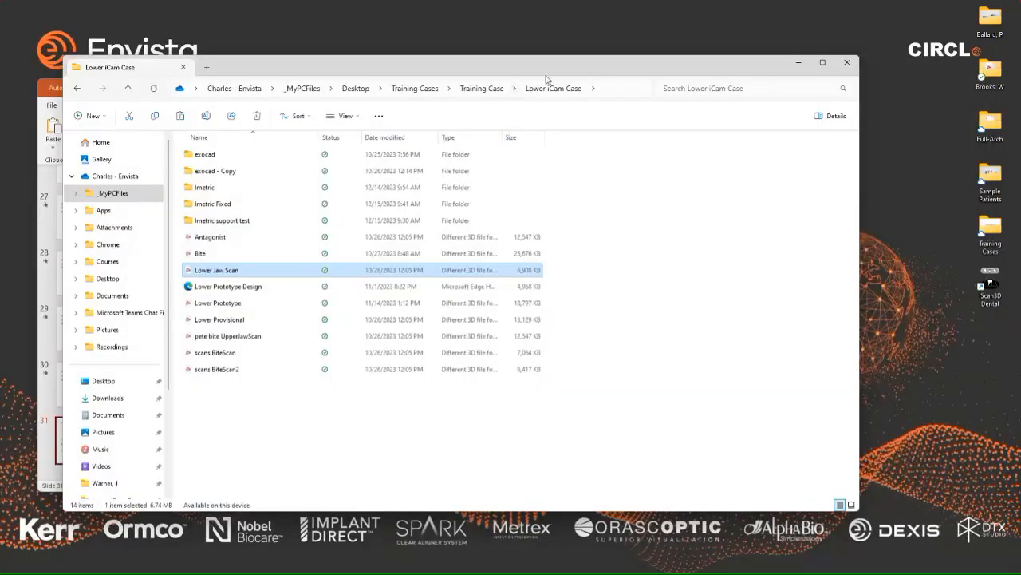
# In File Explorer, open the exocad subfolder of TransformedPoints_56_1_1____ inside the Imetric Fixed folder
pyautogui.moveTo(558, 72)
pyautogui.mouseDown()
pyautogui.moveTo(638, 67)
pyautogui.moveTo(545, 67)
pyautogui.moveTo(555, 72)
pyautogui.mouseUp()
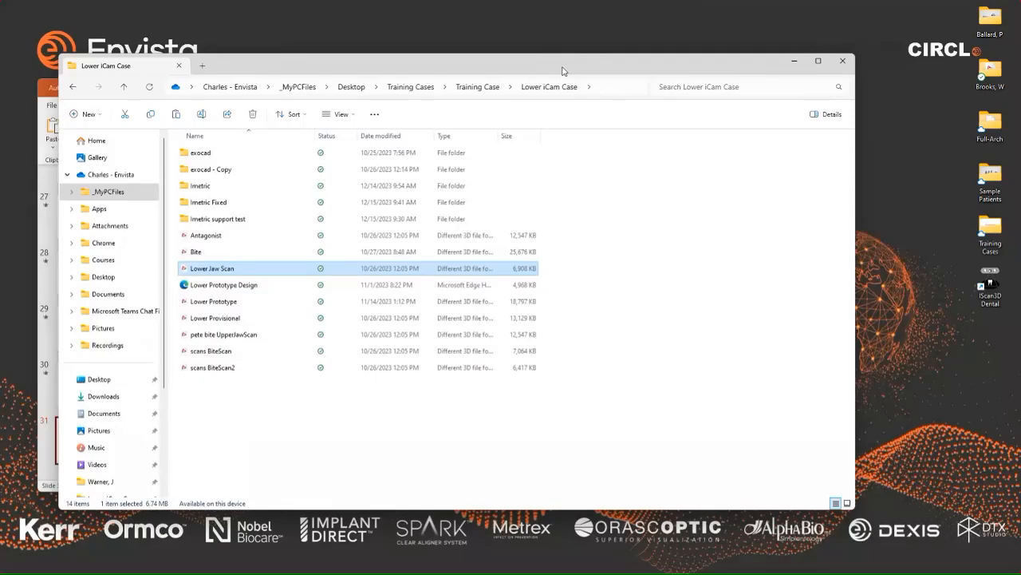
pyautogui.moveTo(562, 66); pyautogui.dragTo(566, 63)
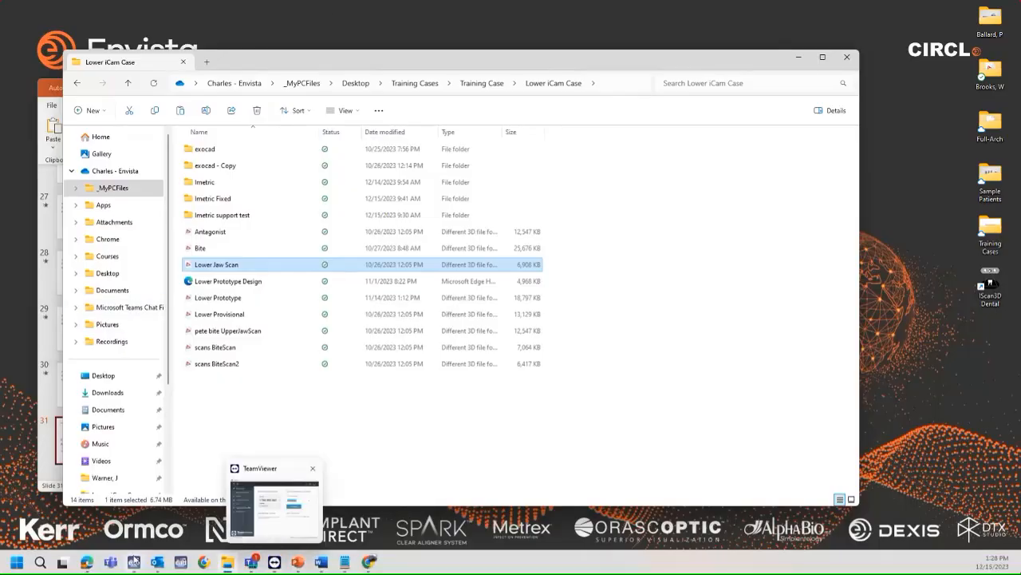
pyautogui.moveTo(135, 567)
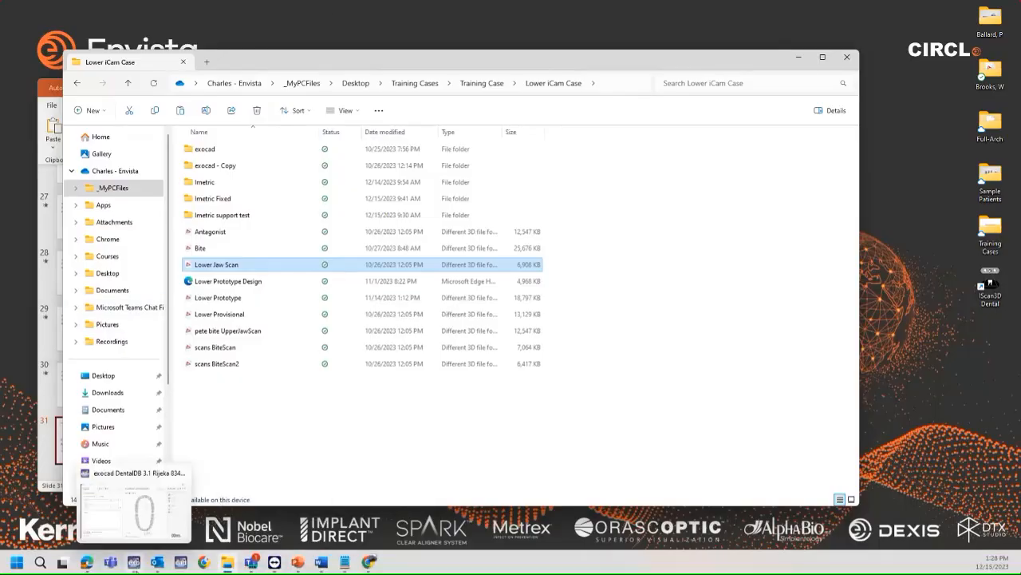
pyautogui.click(226, 199)
pyautogui.doubleClick(226, 200)
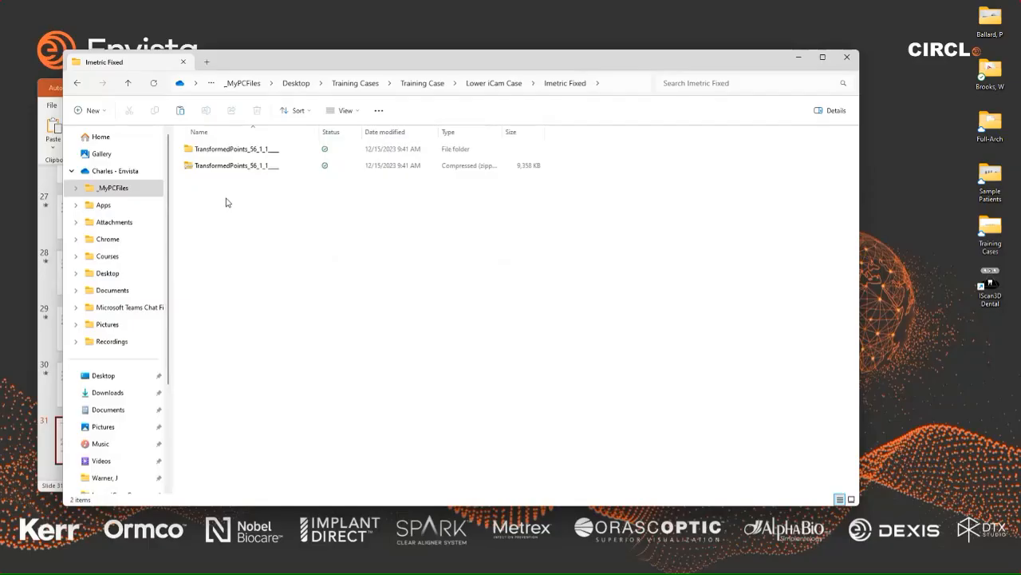
pyautogui.doubleClick(237, 150)
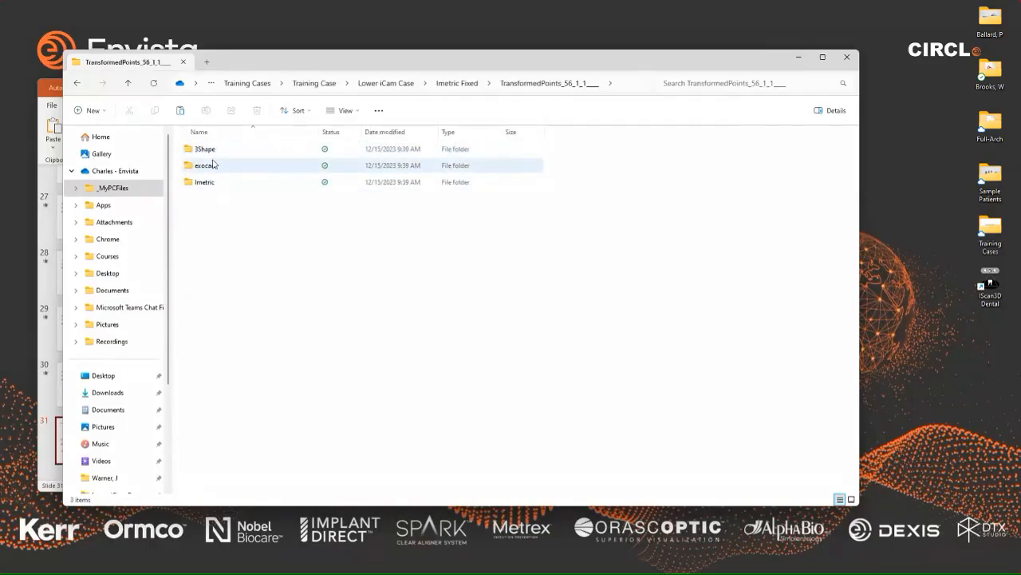
pyautogui.click(214, 168)
pyautogui.doubleClick(214, 168)
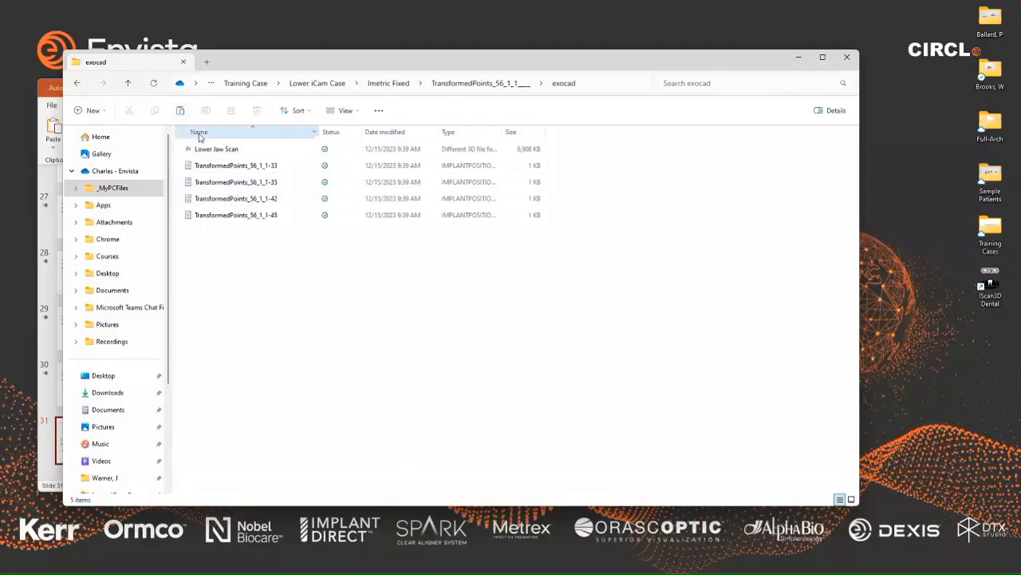
pyautogui.moveTo(356, 68); pyautogui.dragTo(470, 69)
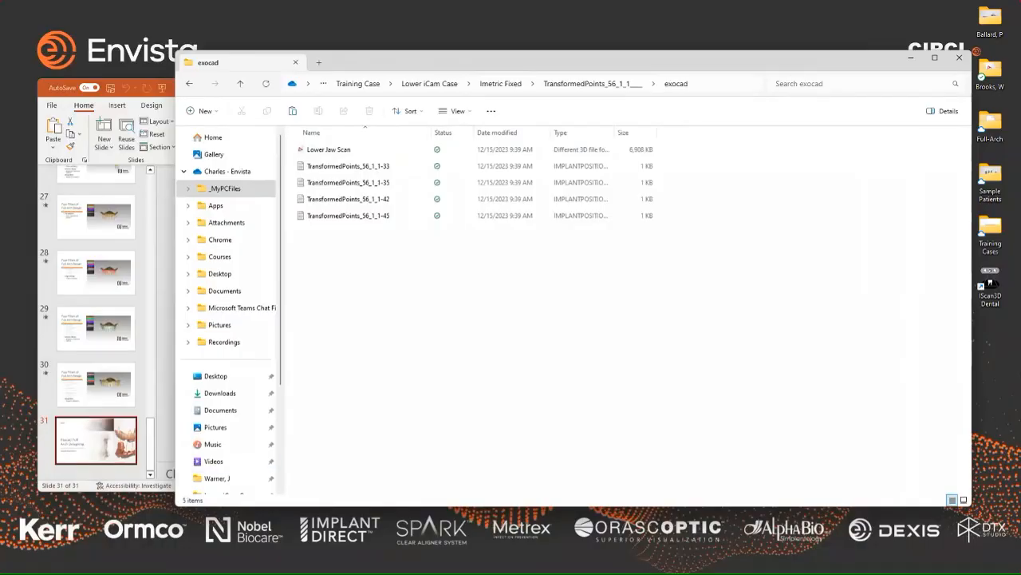
# Switch to exocad DentalDB and change the material configuration to NobelProcera Production
pyautogui.moveTo(134, 564)
pyautogui.click(134, 564)
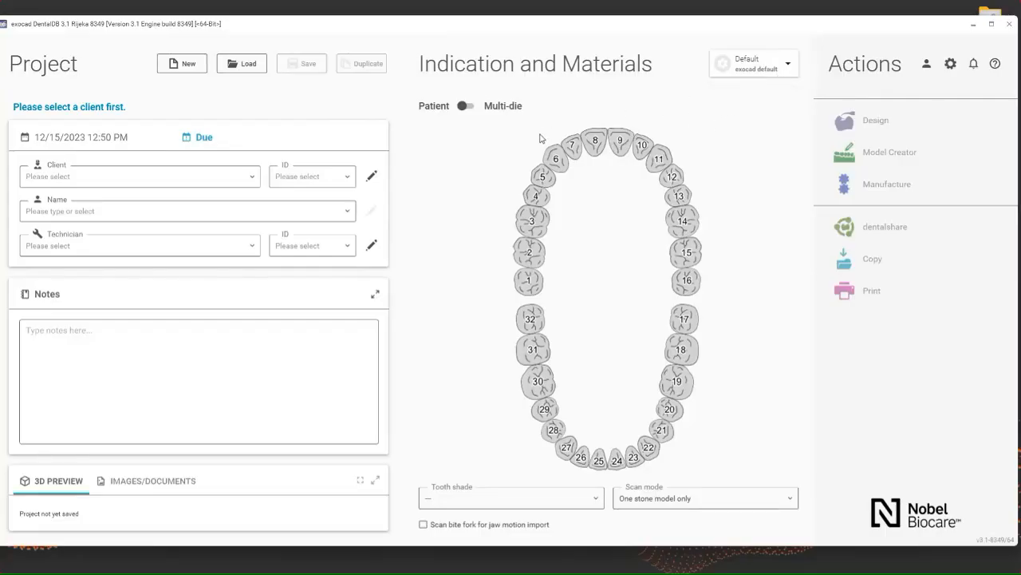
pyautogui.click(791, 67)
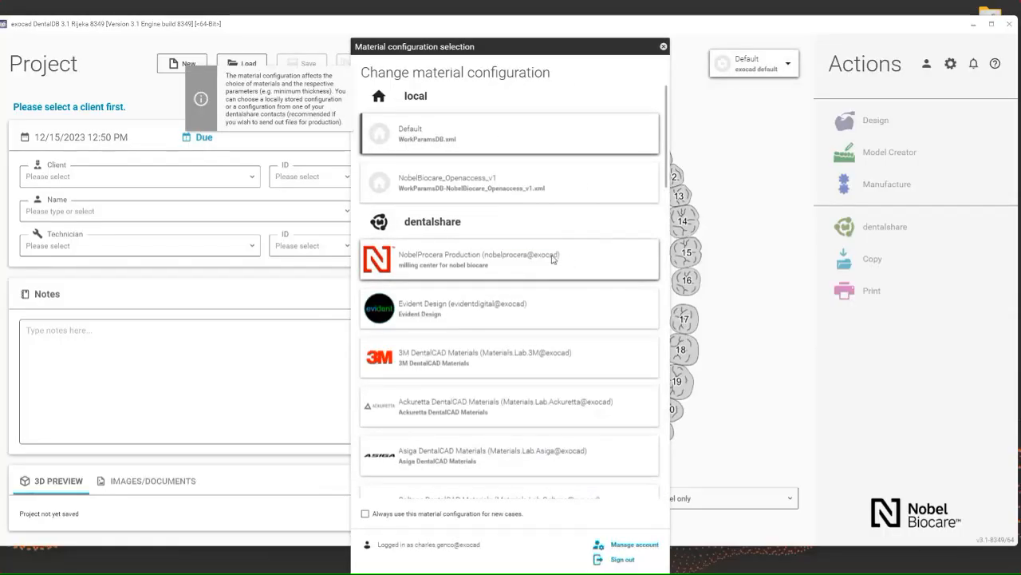
pyautogui.click(434, 259)
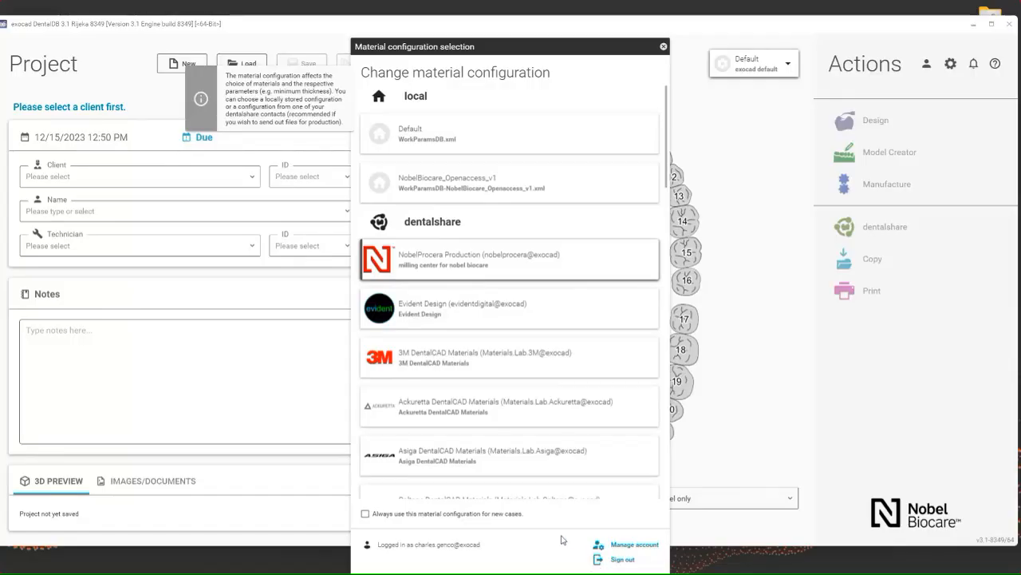
pyautogui.moveTo(615, 51); pyautogui.dragTo(618, 20)
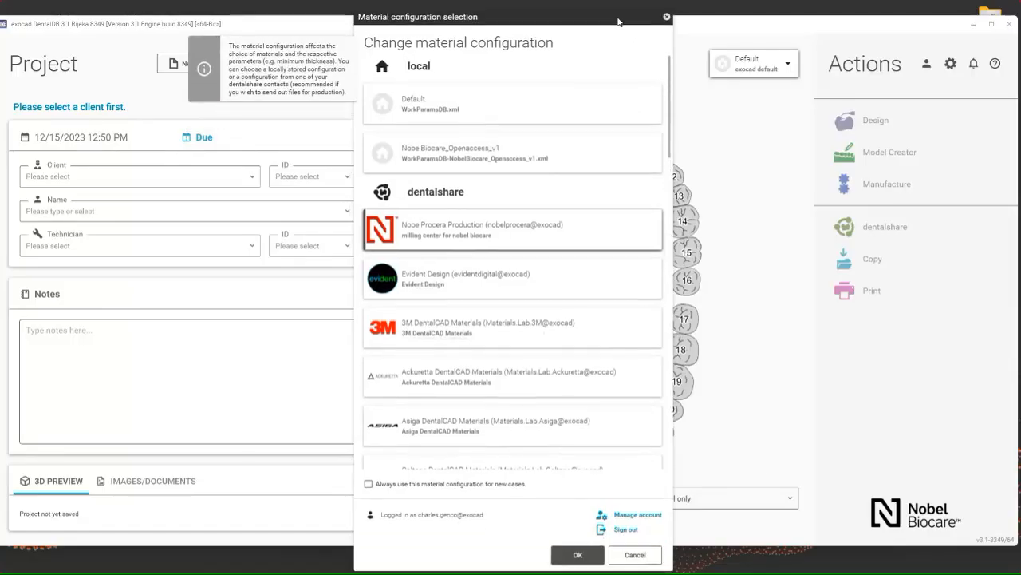
pyautogui.click(592, 554)
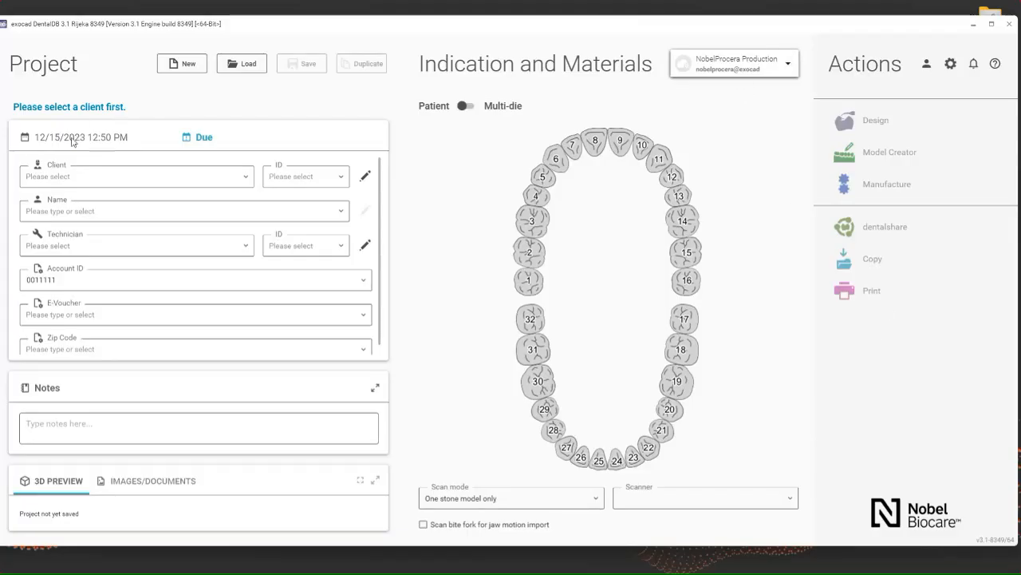
# Fill in the project details with the client Training, the patient's name and the technician
pyautogui.click(149, 177)
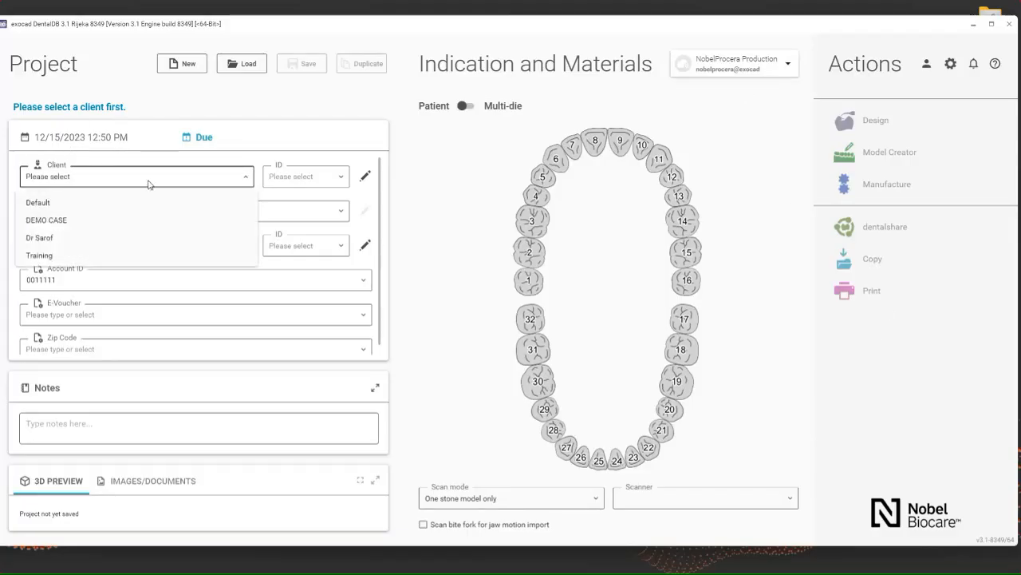
pyautogui.click(96, 253)
pyautogui.click(122, 211)
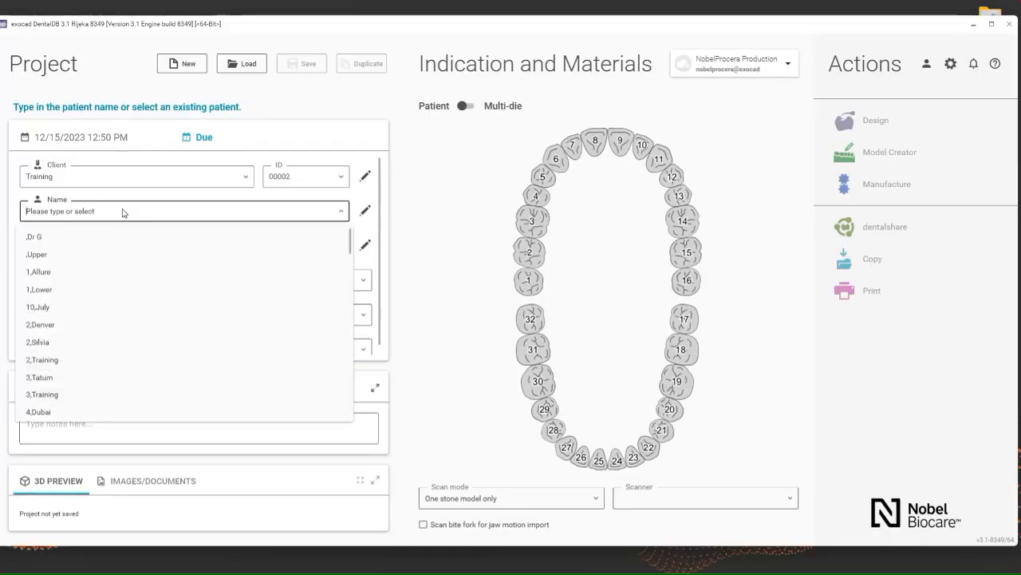
pyautogui.write('Chuck')
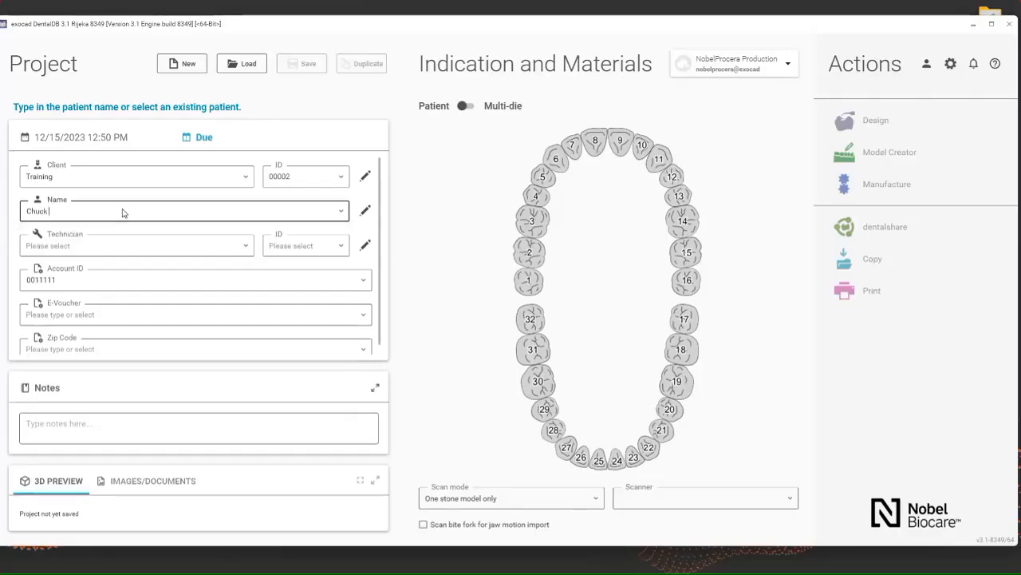
pyautogui.write(' 222')
pyautogui.click(106, 245)
pyautogui.click(83, 272)
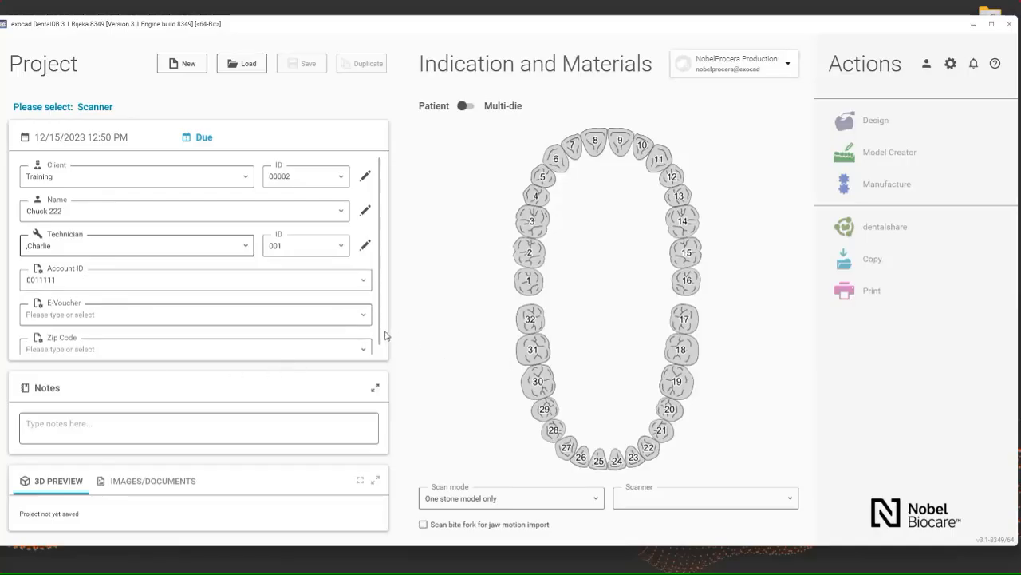
pyautogui.scroll(-1, 380, 344)
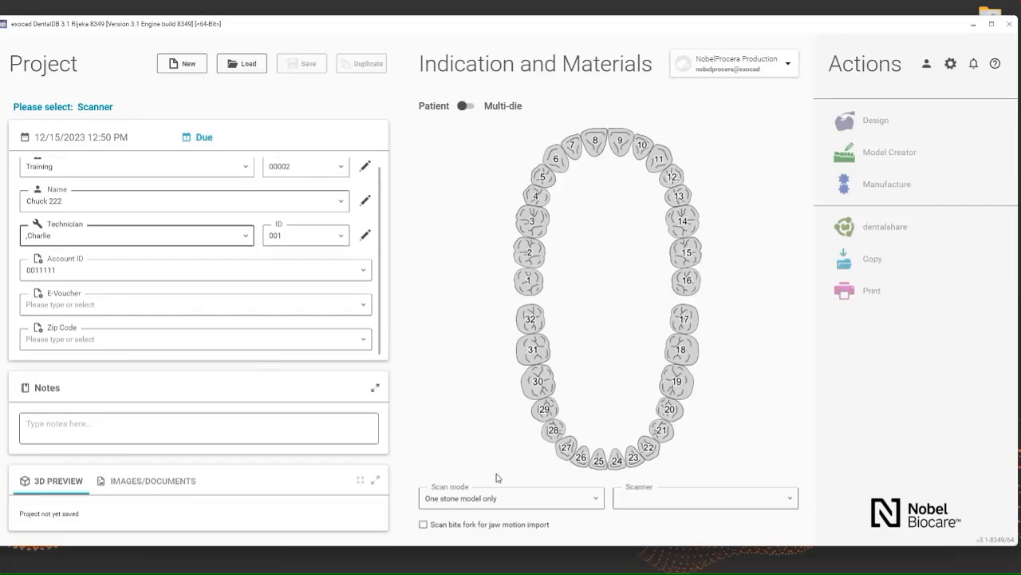
# Define tooth 20 as a screw-retained Anatomic waxup in Zr (FCZ Implant Bridge) with pre-op model, digitally designed waxup and virtual gingiva
pyautogui.click(671, 411)
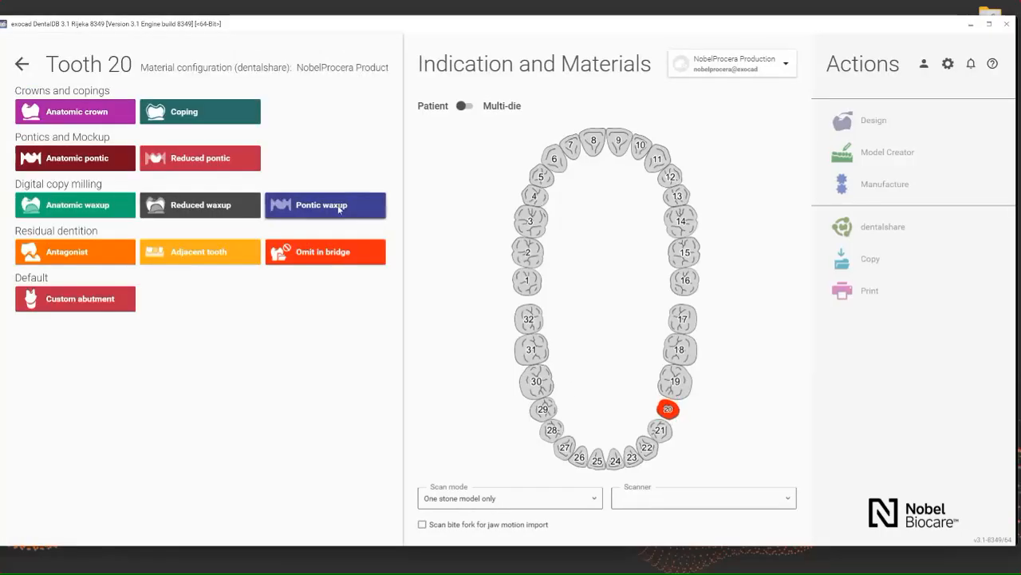
pyautogui.click(107, 210)
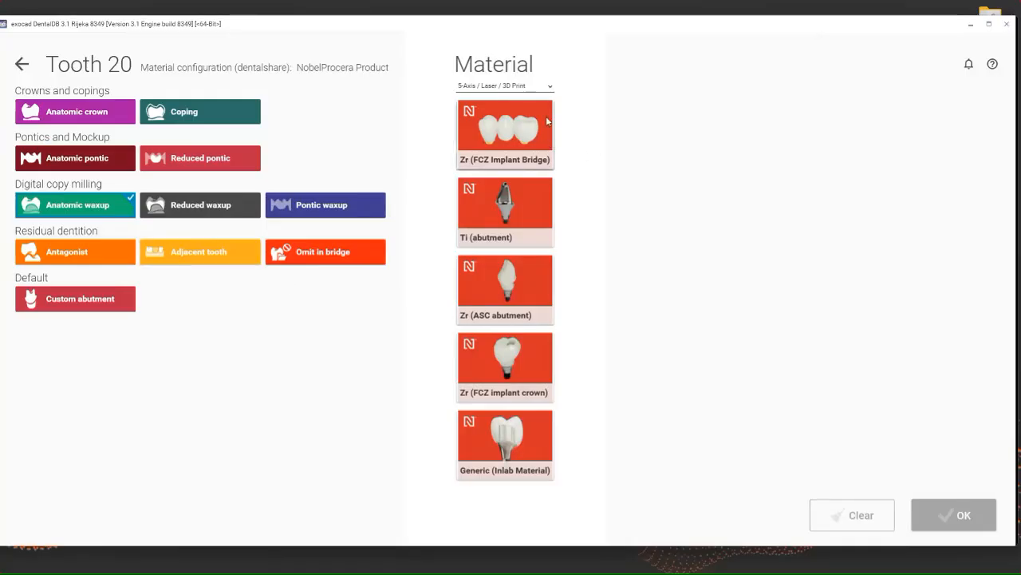
pyautogui.click(506, 144)
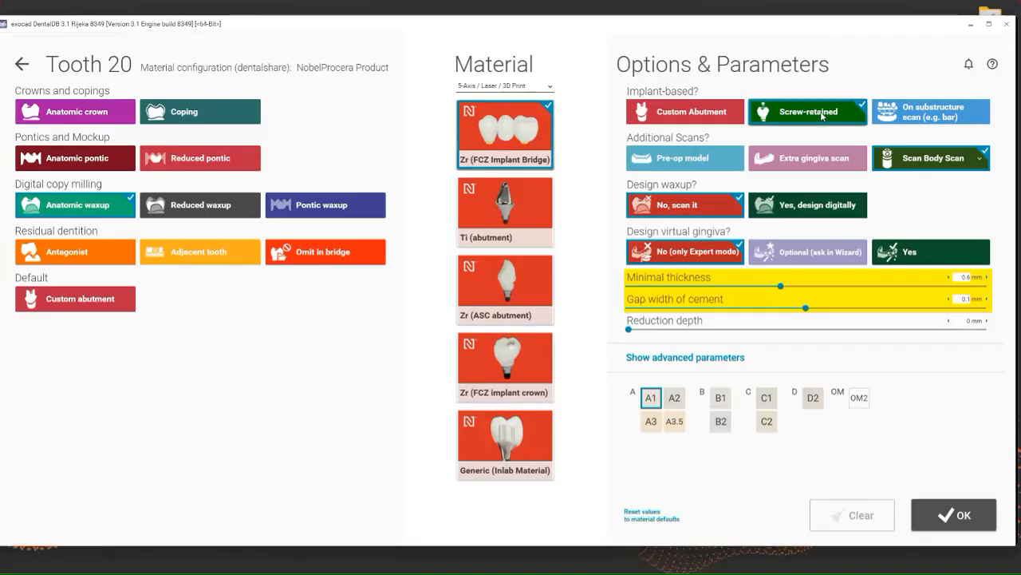
pyautogui.click(715, 163)
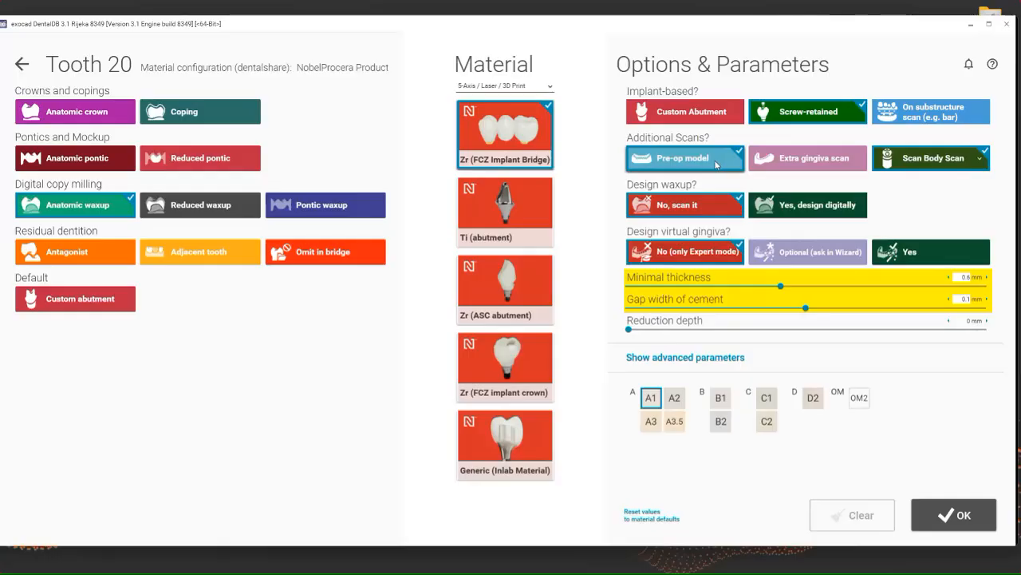
pyautogui.click(848, 206)
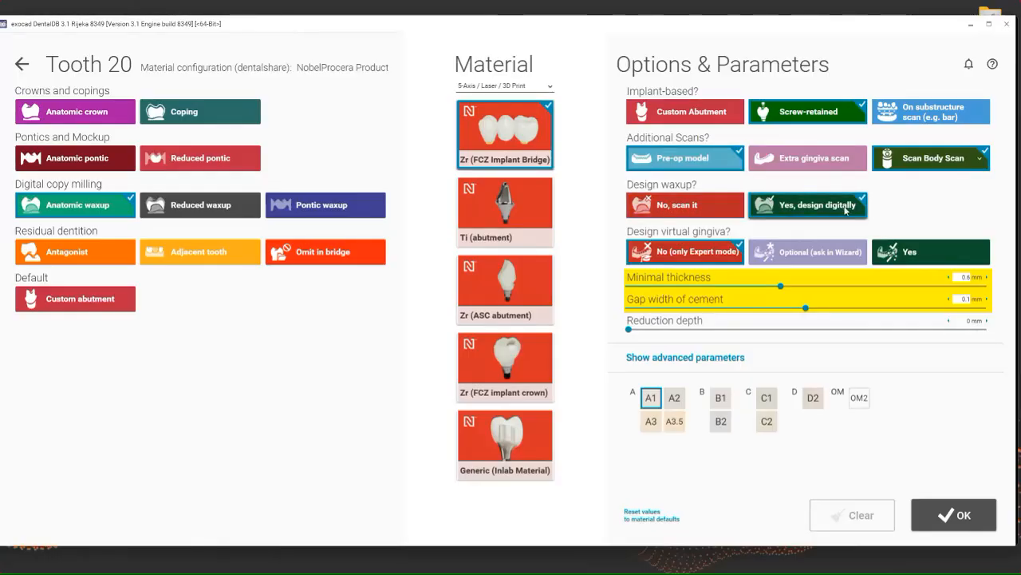
pyautogui.click(904, 255)
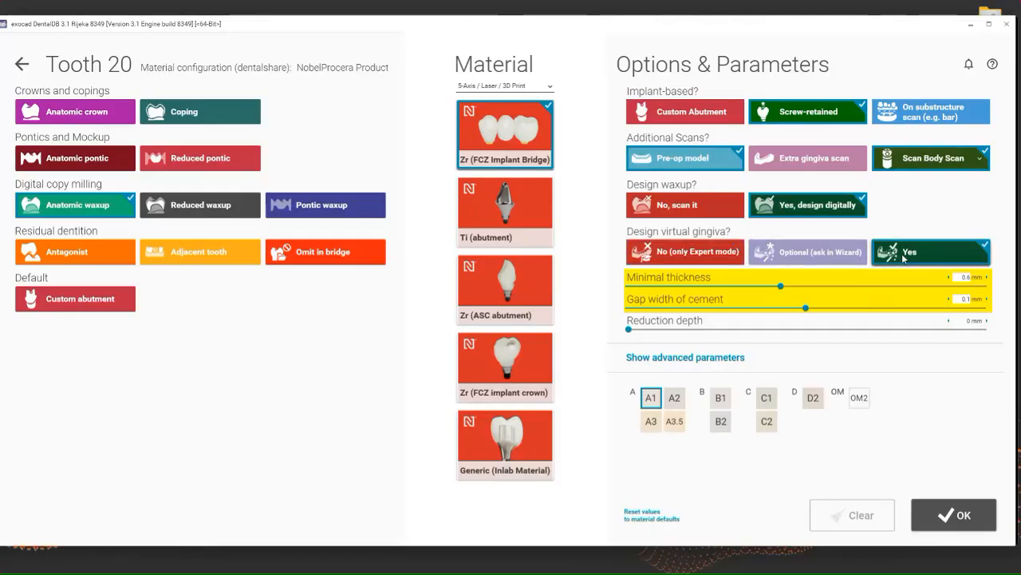
pyautogui.click(956, 515)
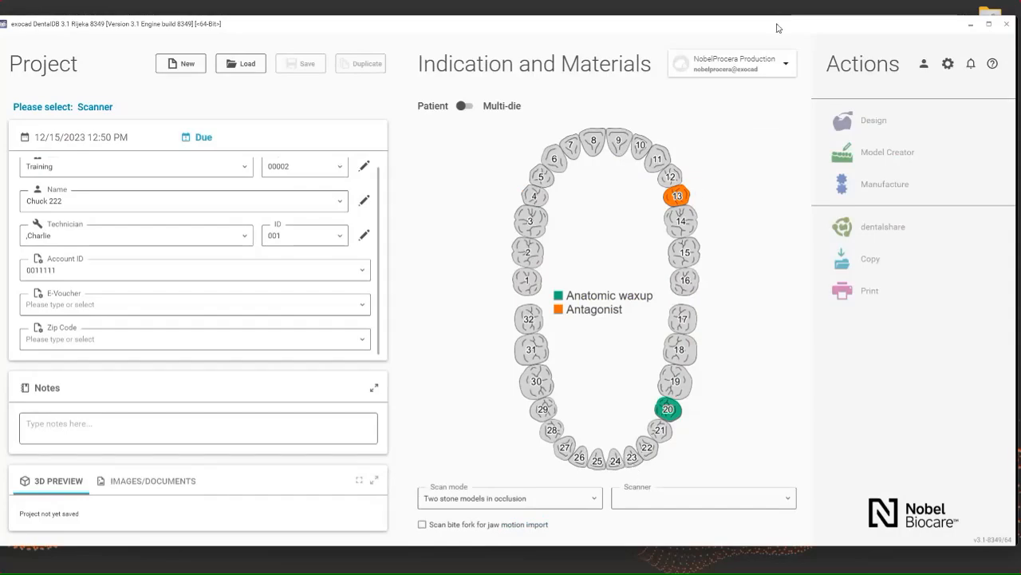
# In File Explorer, open the Imetric subfolder of TransformedPoints_56_1_1____ to check which tooth numbers the implants have
pyautogui.moveTo(779, 29); pyautogui.dragTo(749, 88)
pyautogui.click(748, 61)
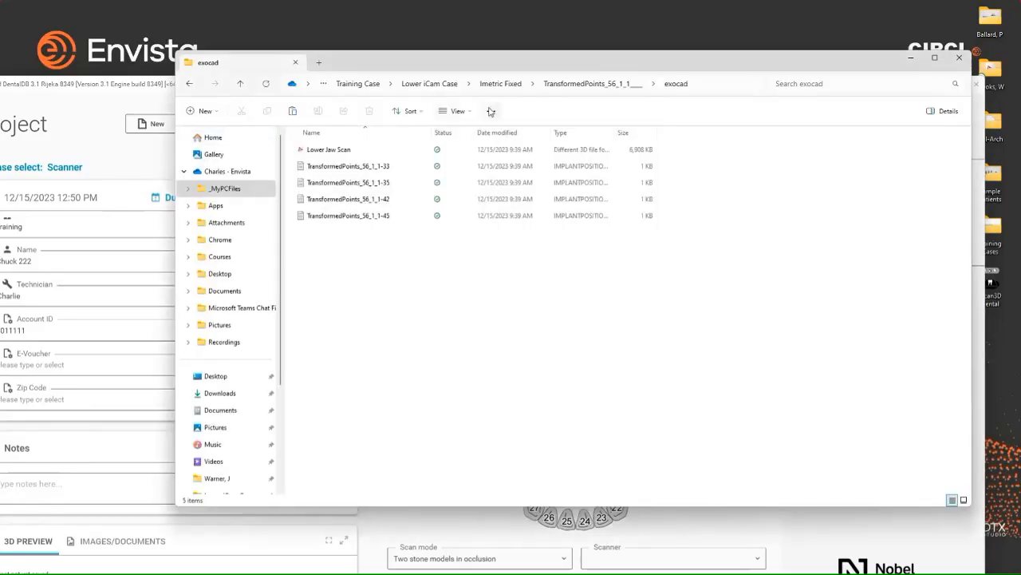
pyautogui.click(189, 85)
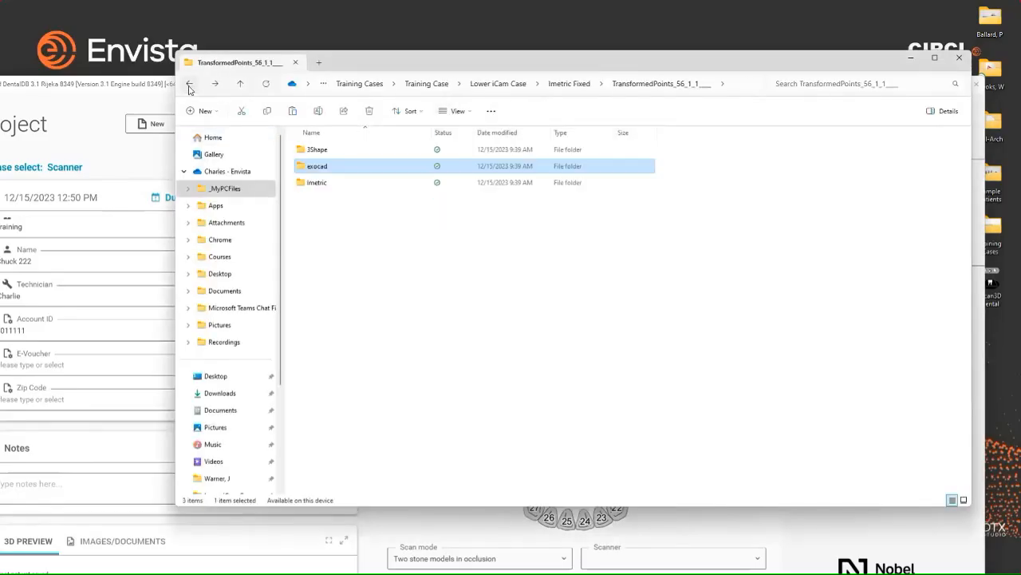
pyautogui.doubleClick(337, 187)
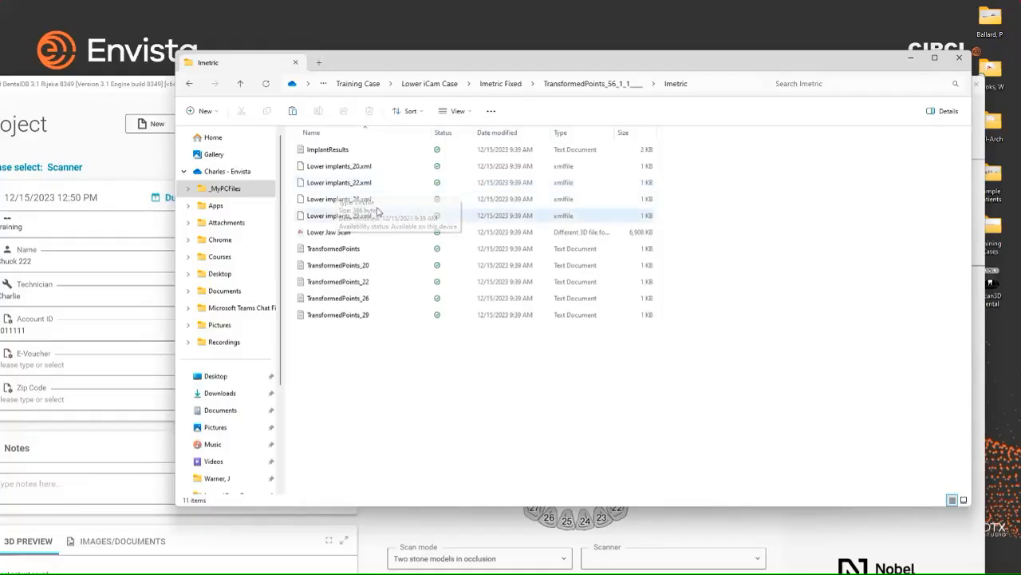
# Switch back to exocad DentalDB and apply the tooth 20 Anatomic waxup definition to teeth 22, 26 and 29
pyautogui.click(133, 102)
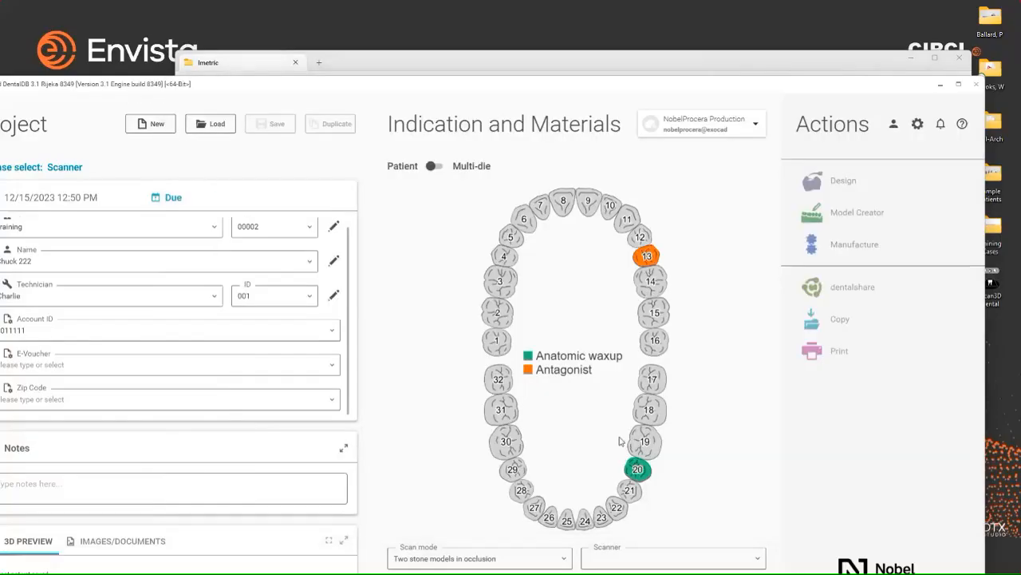
pyautogui.click(615, 512)
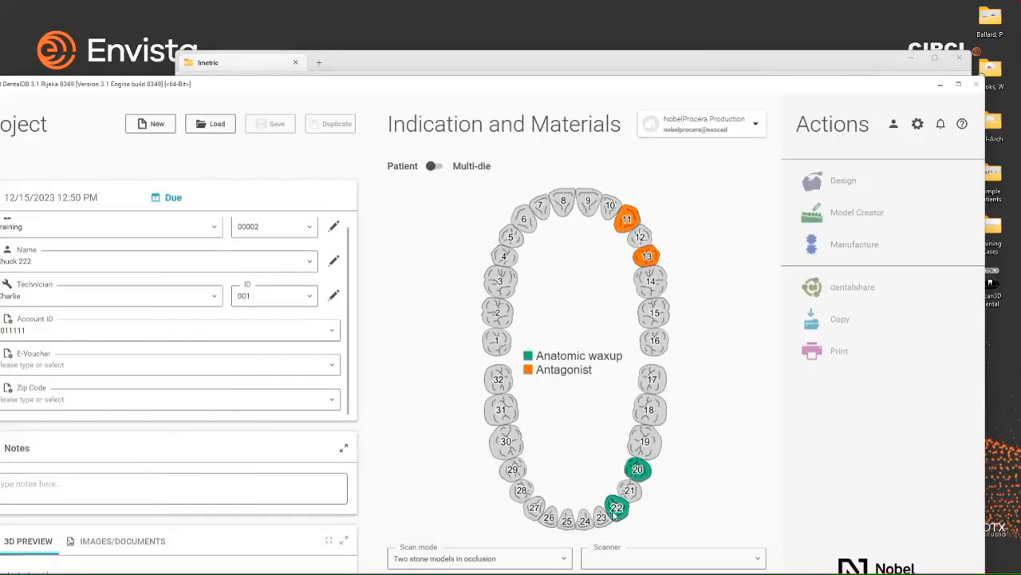
pyautogui.click(550, 518)
pyautogui.click(513, 471)
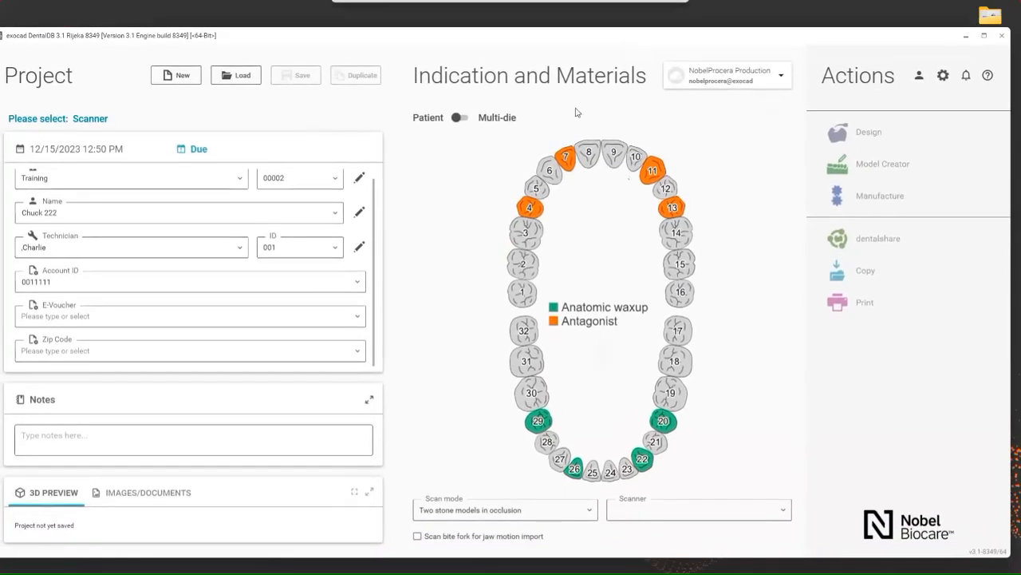
# Define tooth 30 as a Pontic waxup with a pre-op model and virtual gingiva design enabled
pyautogui.click(531, 393)
pyautogui.click(354, 177)
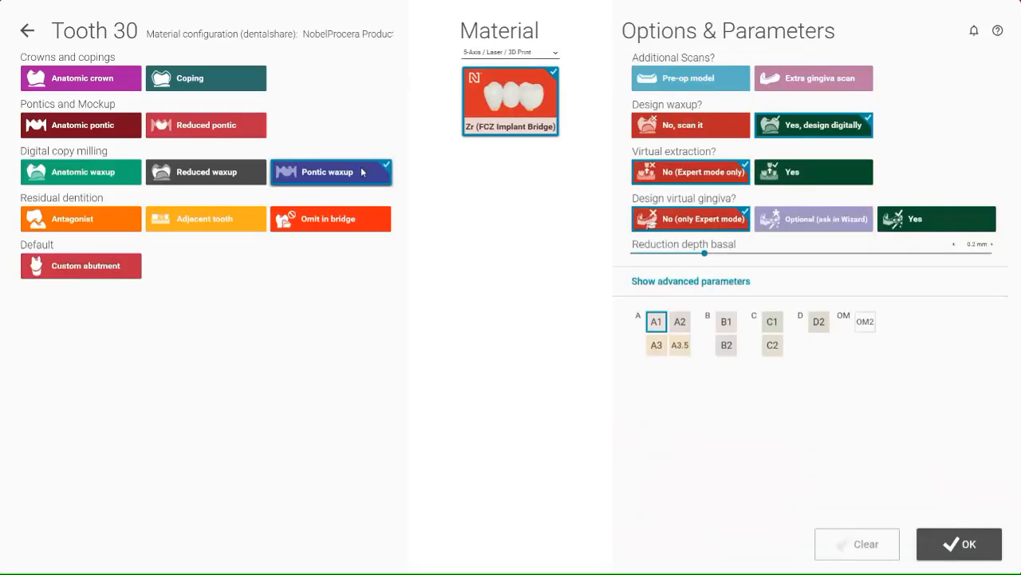
pyautogui.click(722, 85)
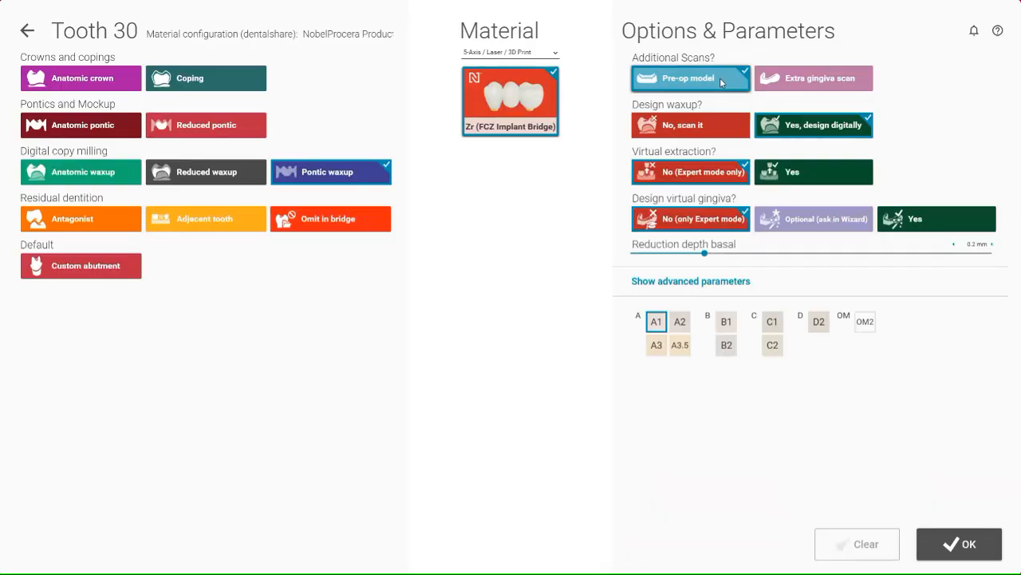
pyautogui.click(943, 227)
pyautogui.click(962, 548)
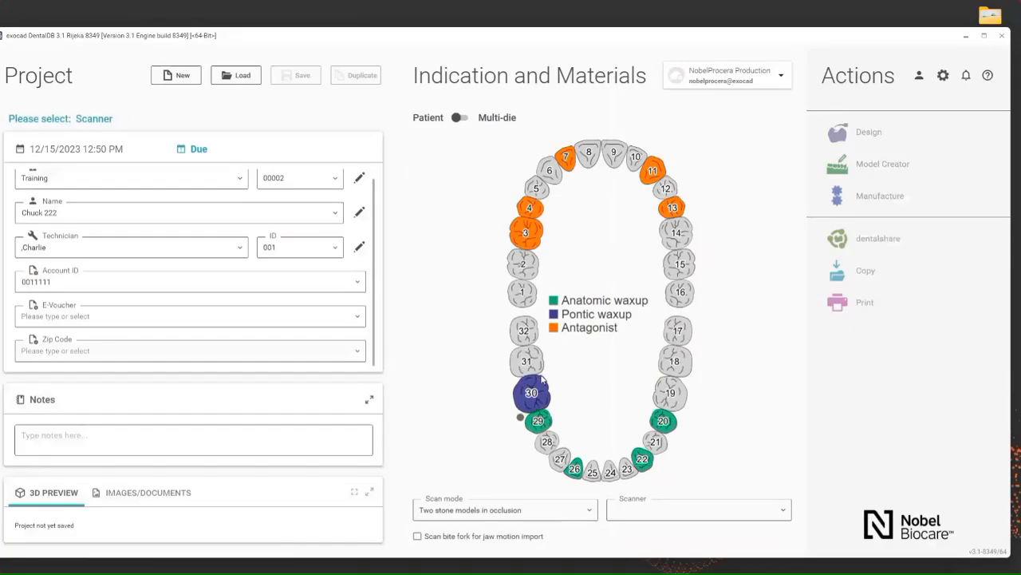
# Copy the Pontic waxup definition to teeth 28, 27, 25, 24, 23, 21, 19, 18 and 31
pyautogui.keyDown('ctrl'); pyautogui.click(548, 442); pyautogui.keyUp('ctrl')
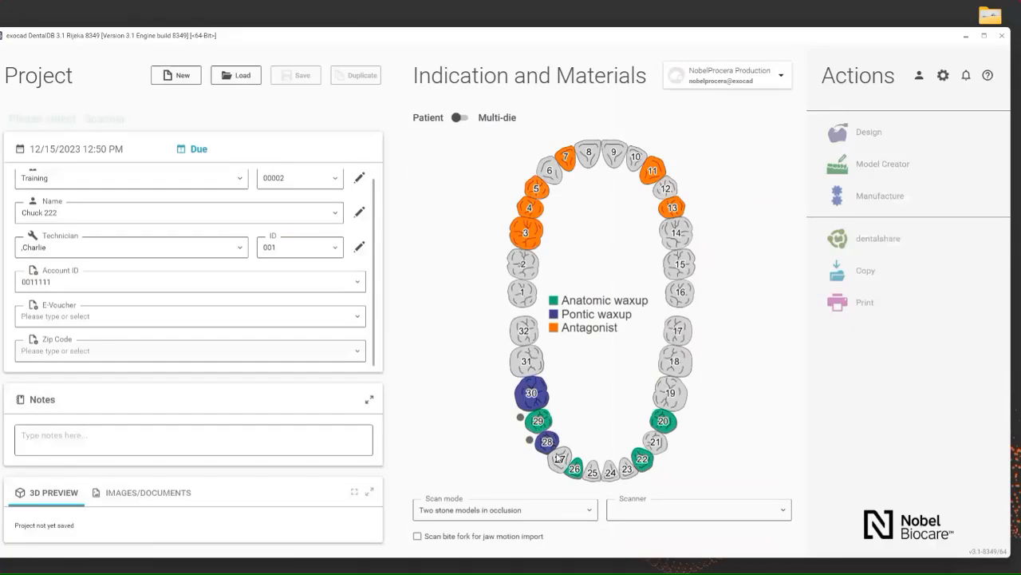
pyautogui.keyDown('ctrl'); pyautogui.click(561, 459); pyautogui.keyUp('ctrl')
pyautogui.keyDown('ctrl'); pyautogui.click(593, 472); pyautogui.keyUp('ctrl')
pyautogui.keyDown('ctrl'); pyautogui.click(610, 471); pyautogui.keyUp('ctrl')
pyautogui.keyDown('ctrl'); pyautogui.click(627, 469); pyautogui.keyUp('ctrl')
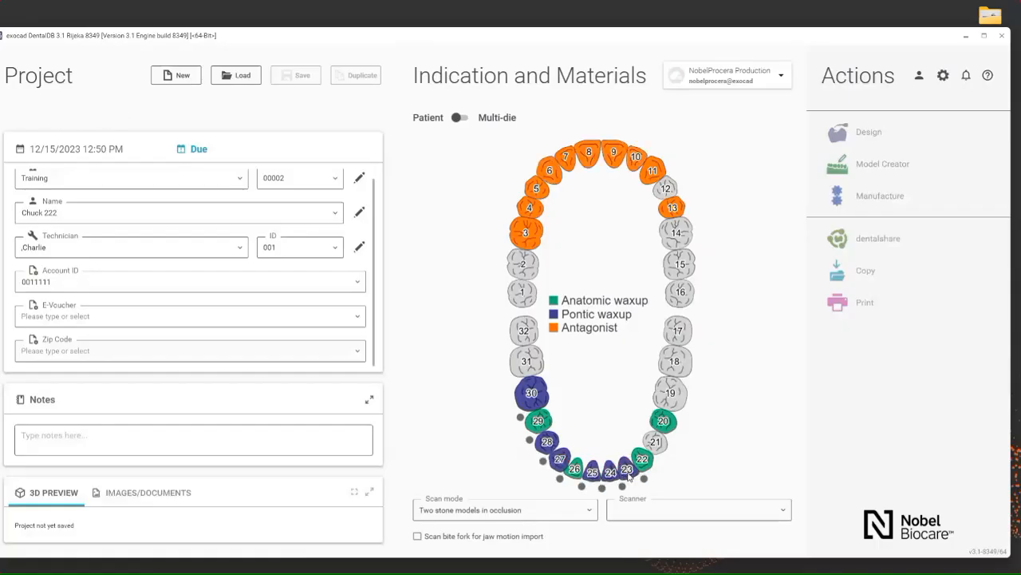
pyautogui.keyDown('ctrl'); pyautogui.click(659, 445); pyautogui.keyUp('ctrl')
pyautogui.keyDown('ctrl'); pyautogui.click(670, 392); pyautogui.keyUp('ctrl')
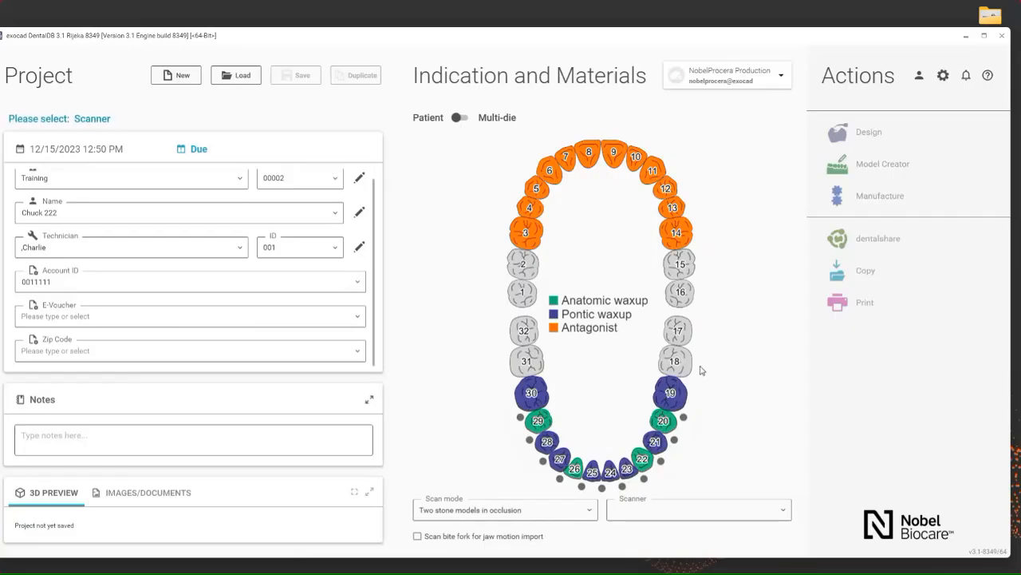
pyautogui.keyDown('ctrl'); pyautogui.click(675, 363); pyautogui.keyUp('ctrl')
pyautogui.keyDown('ctrl'); pyautogui.click(527, 363); pyautogui.keyUp('ctrl')
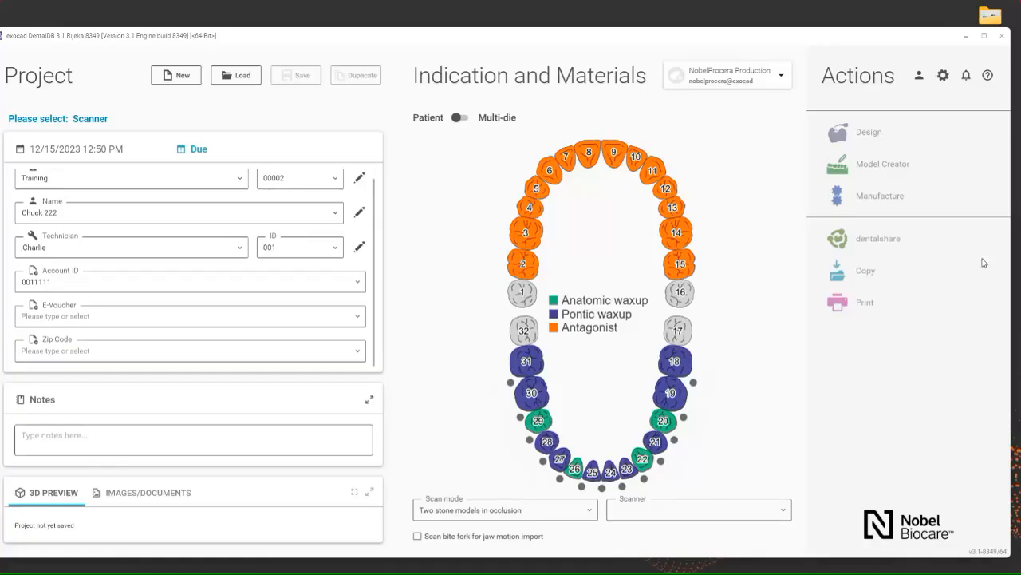
# Set the scanner to Imetric Photogrammetry: 14u Bridge and save the project
pyautogui.click(759, 514)
pyautogui.scroll(-3, 762, 463)
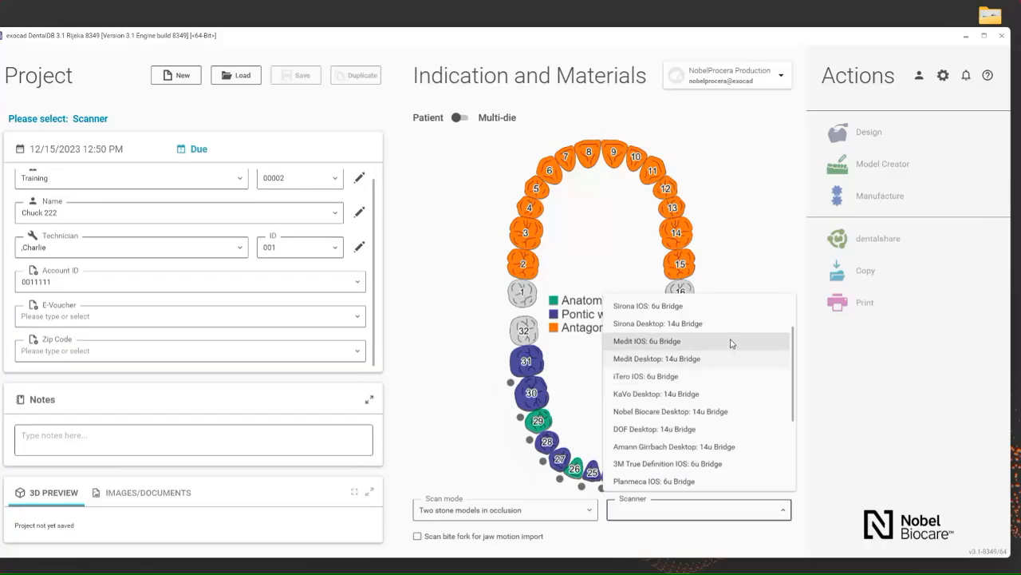
pyautogui.scroll(-5, 730, 375)
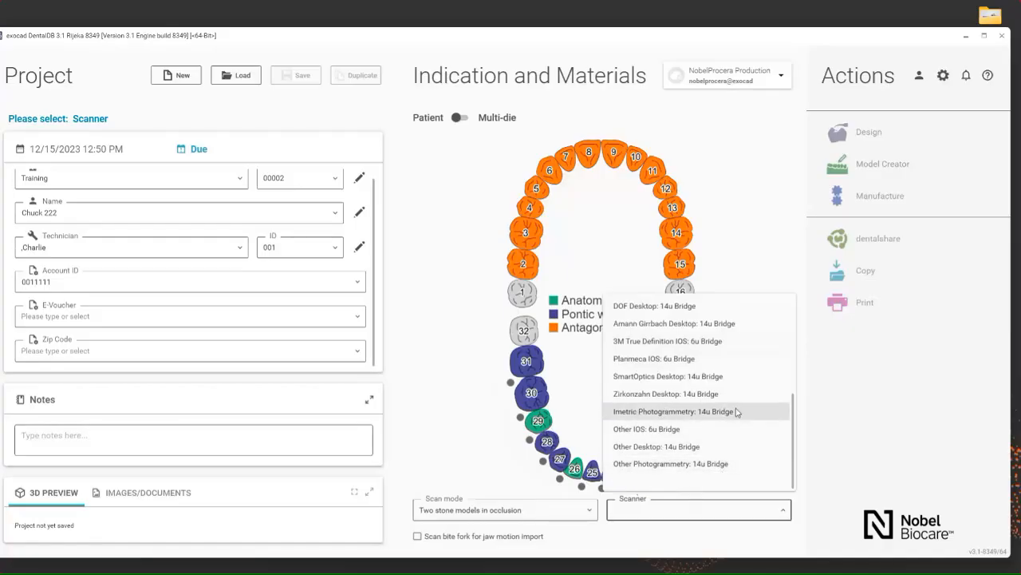
pyautogui.click(666, 411)
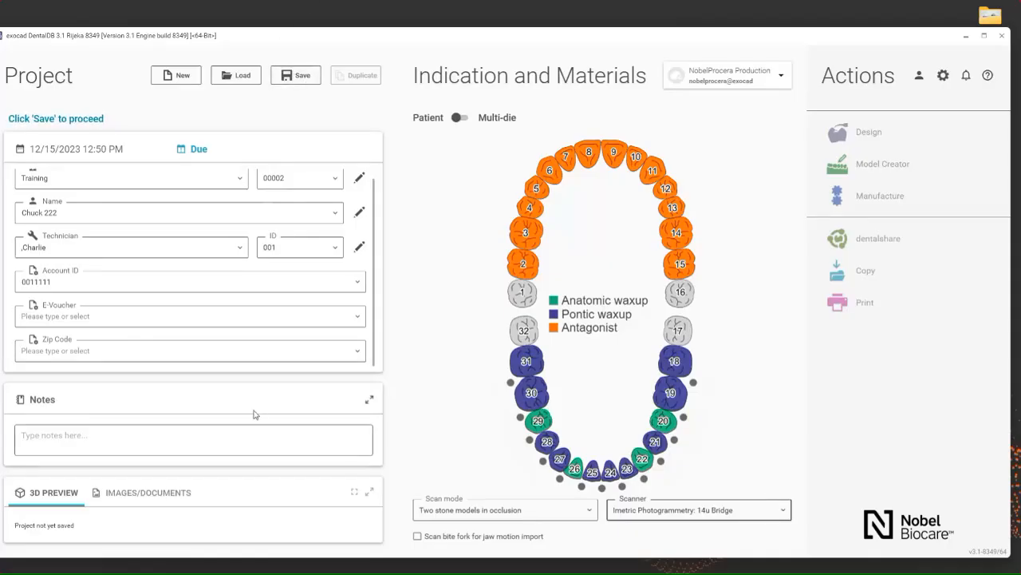
pyautogui.click(292, 77)
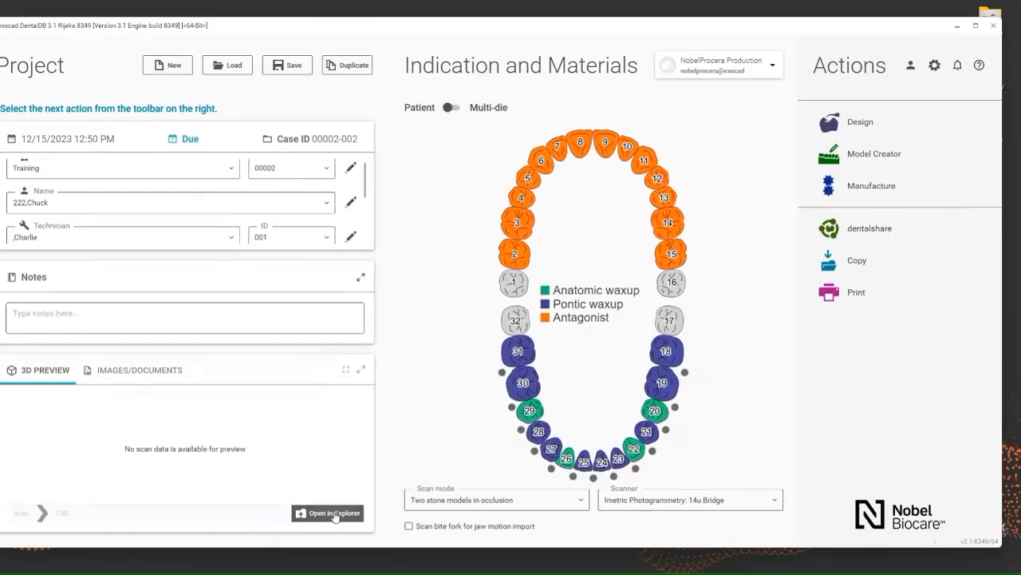
# Open the saved project's folder in File Explorer and minimize the other windows to expose the IScan3D Dental desktop shortcut
pyautogui.click(335, 514)
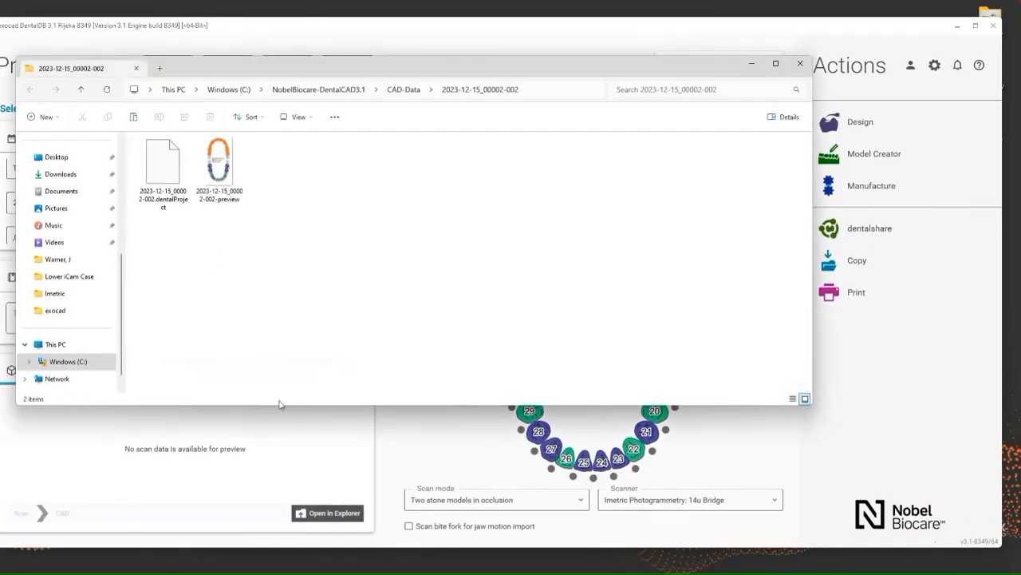
pyautogui.click(958, 30)
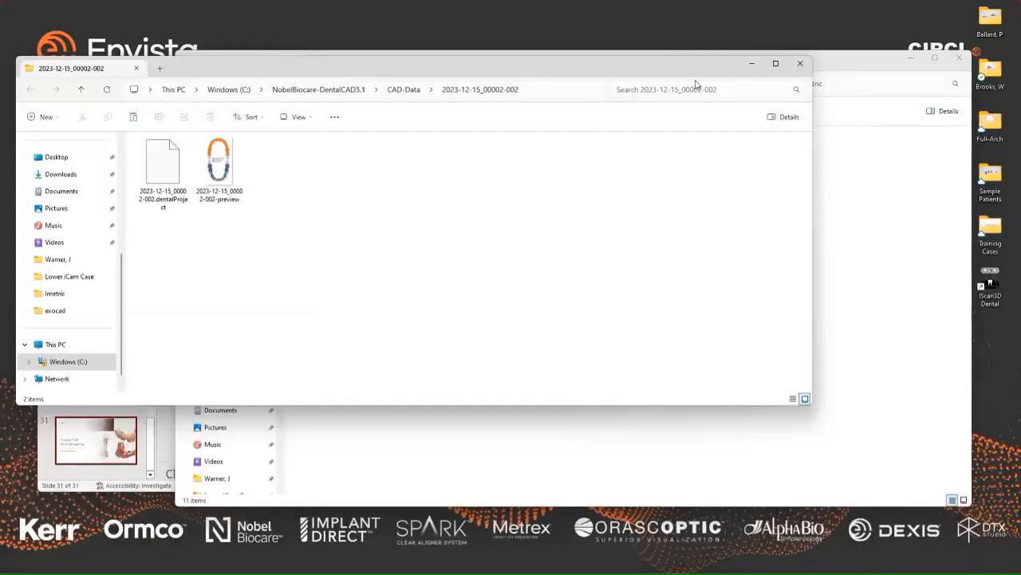
pyautogui.click(911, 61)
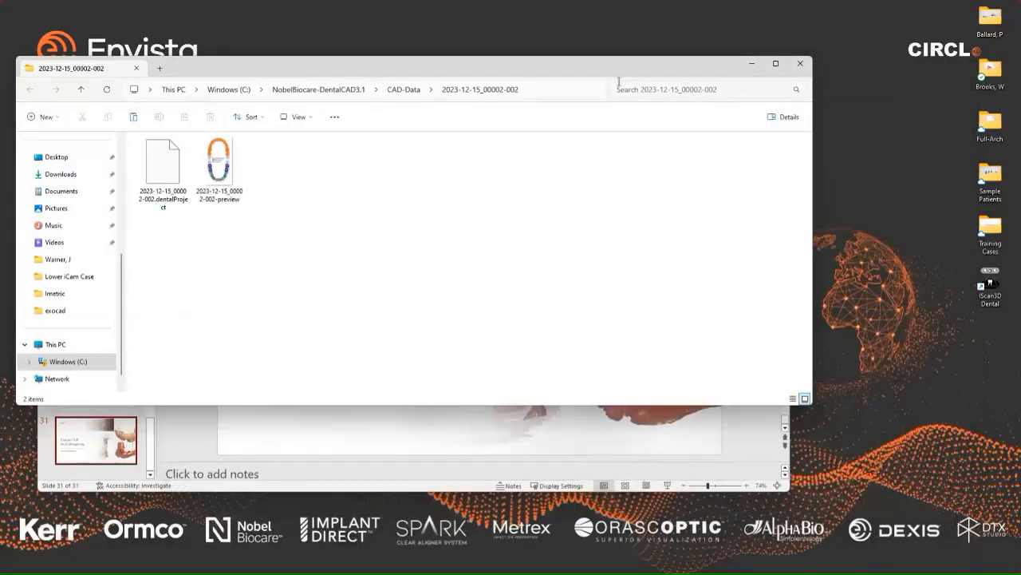
pyautogui.click(760, 440)
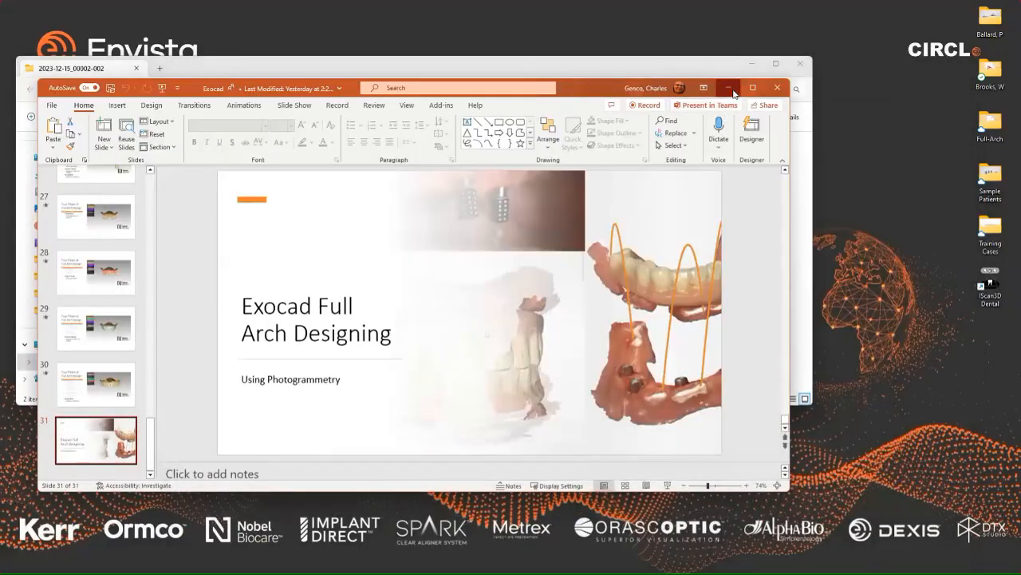
pyautogui.click(734, 89)
# Load the case's .dentalProject file into IScan3D Dental and enlarge its window to show the whole project definition
pyautogui.click(164, 169)
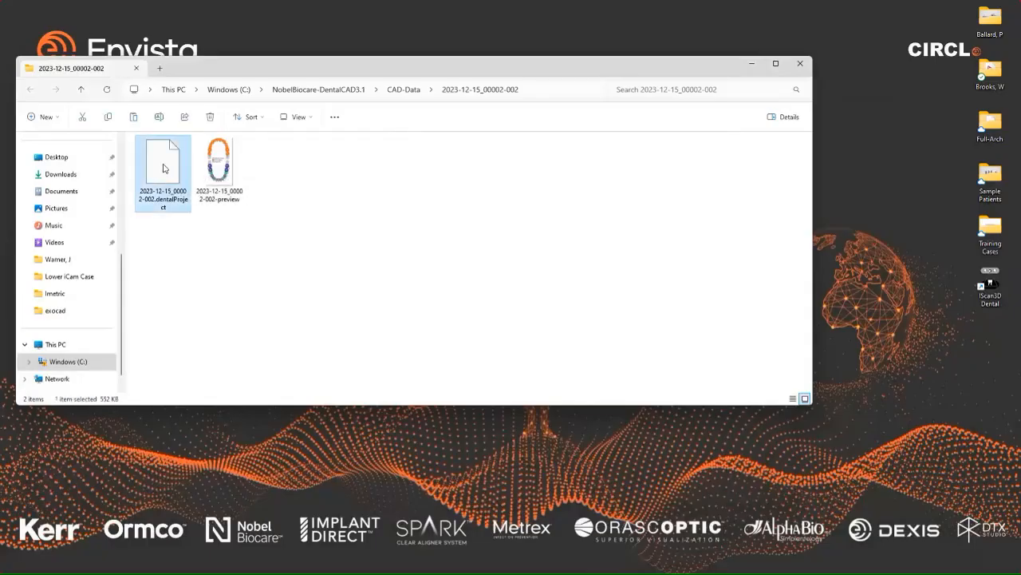
pyautogui.moveTo(163, 168); pyautogui.dragTo(986, 280)
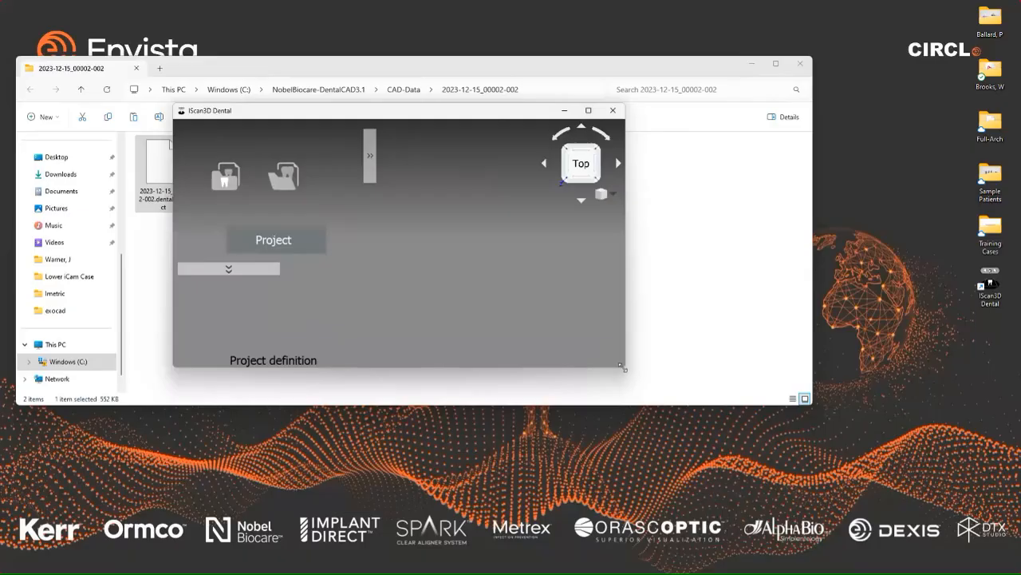
pyautogui.moveTo(621, 366); pyautogui.dragTo(901, 484)
pyautogui.moveTo(657, 113); pyautogui.dragTo(530, 28)
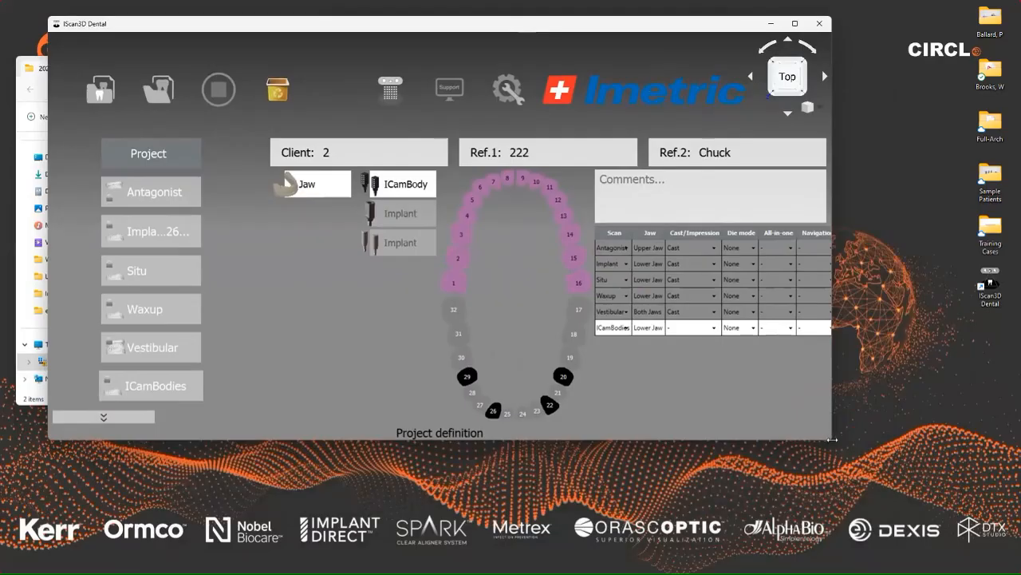
pyautogui.moveTo(831, 438); pyautogui.dragTo(958, 522)
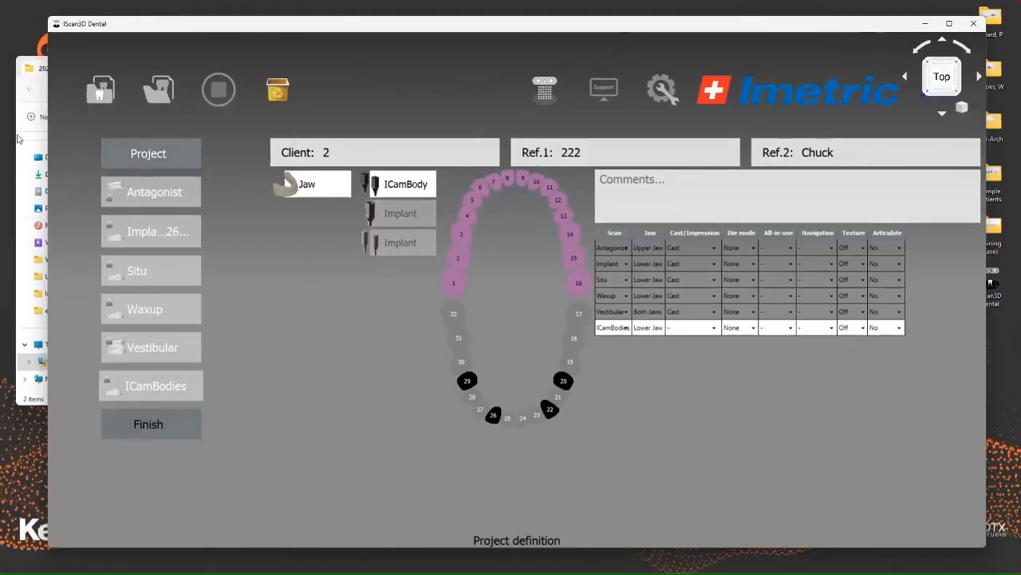
# Switch to File Explorer and open the exocad subfolder of TransformedPoints_56_1_1____
pyautogui.click(22, 134)
pyautogui.moveTo(189, 78); pyautogui.dragTo(184, 90)
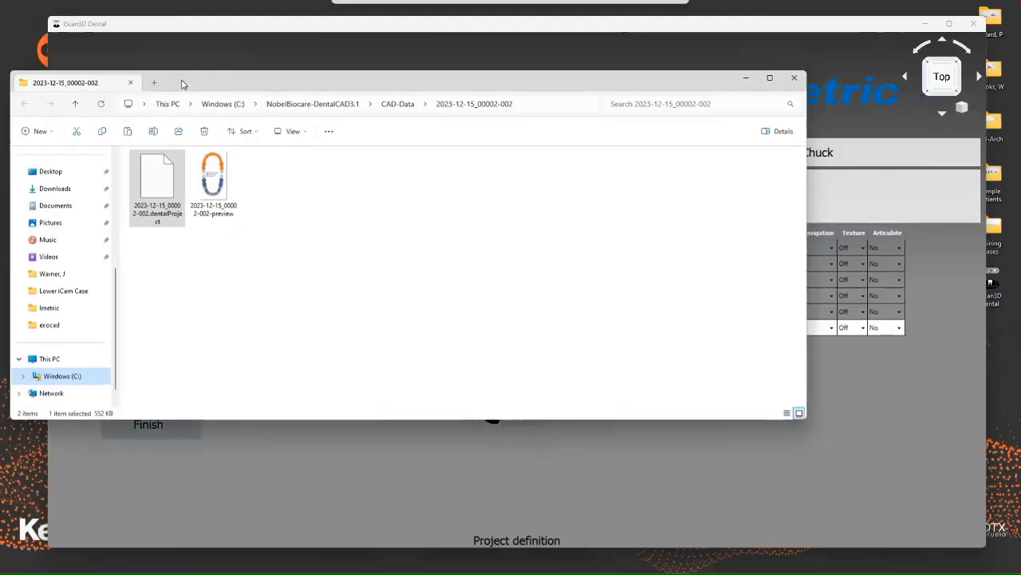
pyautogui.moveTo(229, 564)
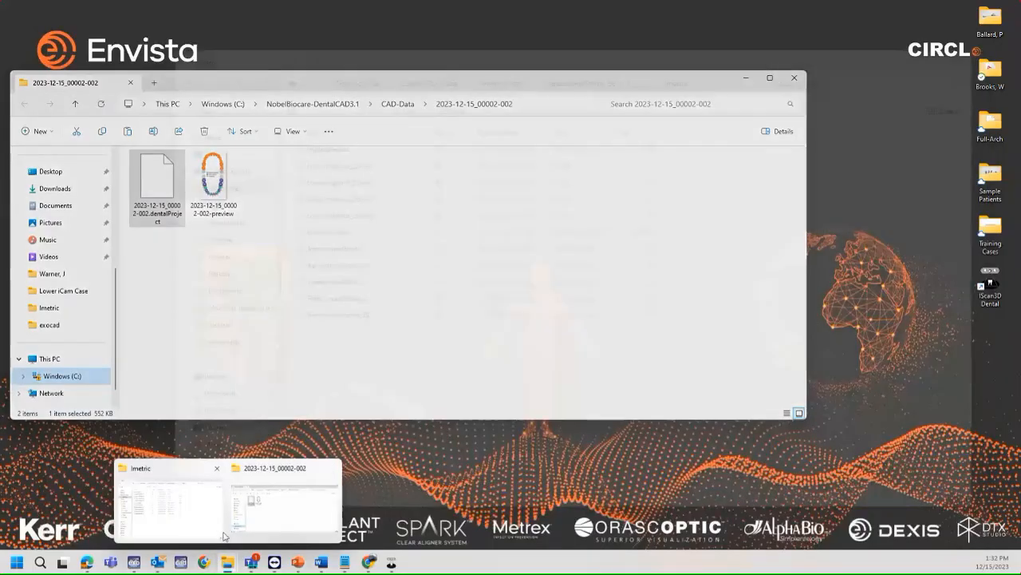
pyautogui.click(224, 536)
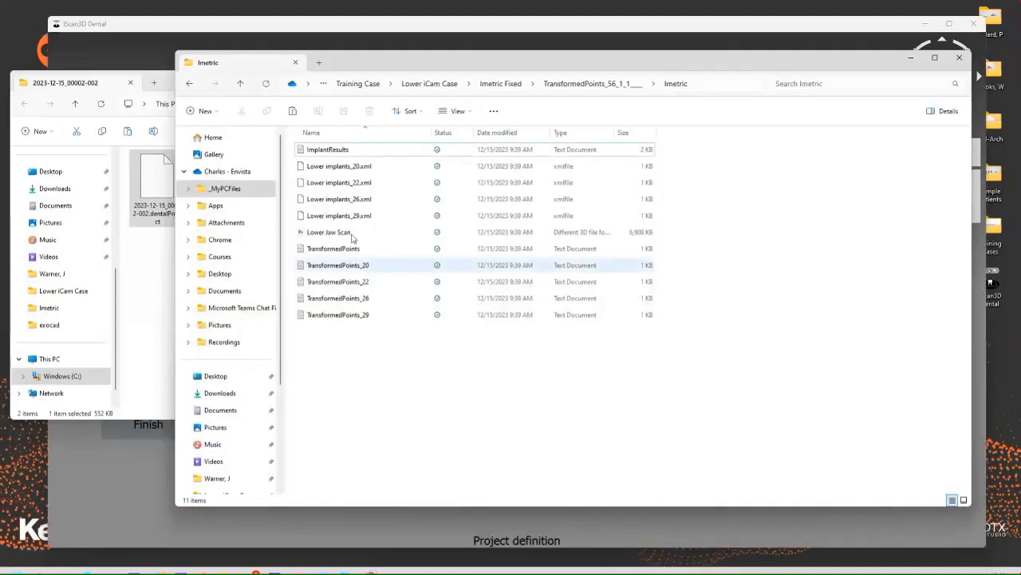
pyautogui.click(190, 84)
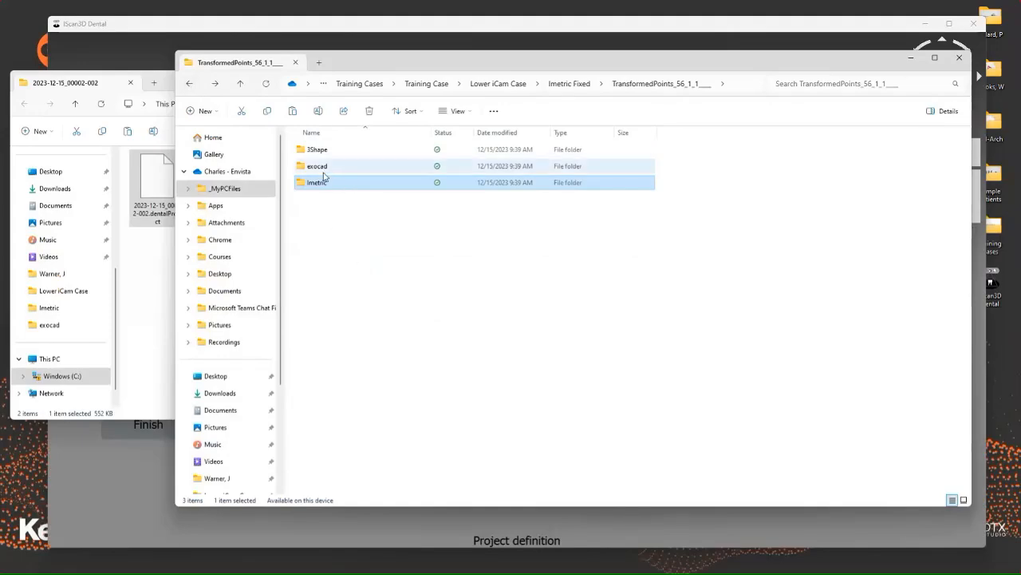
pyautogui.doubleClick(319, 167)
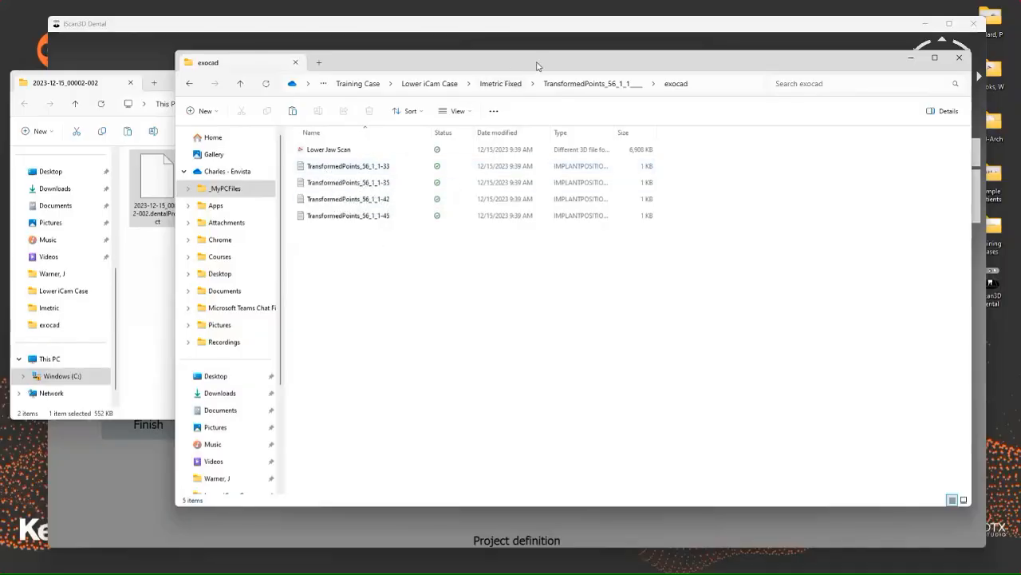
# Import the four TransformedPoints_56_1_1 implant position files into the IScan3D Dental project as Lower implants with job type ICamBodies
pyautogui.moveTo(537, 67); pyautogui.dragTo(349, 75)
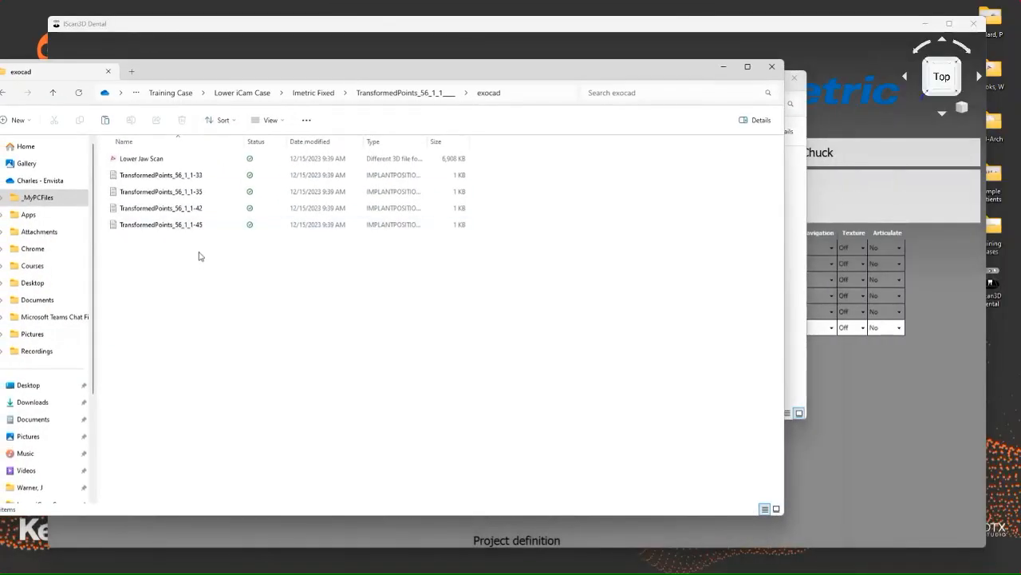
pyautogui.moveTo(199, 256); pyautogui.dragTo(956, 408)
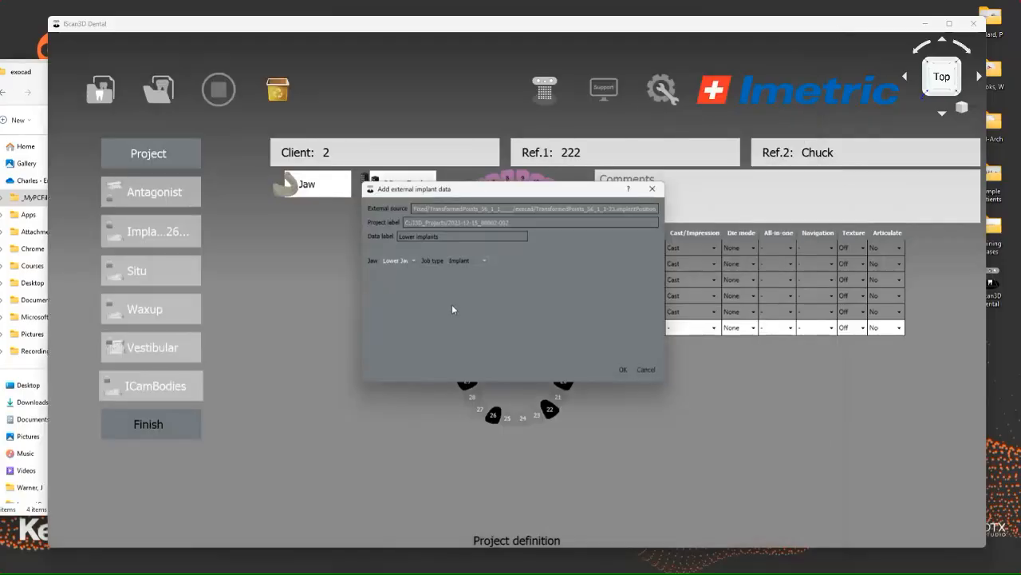
pyautogui.click(484, 261)
pyautogui.click(477, 280)
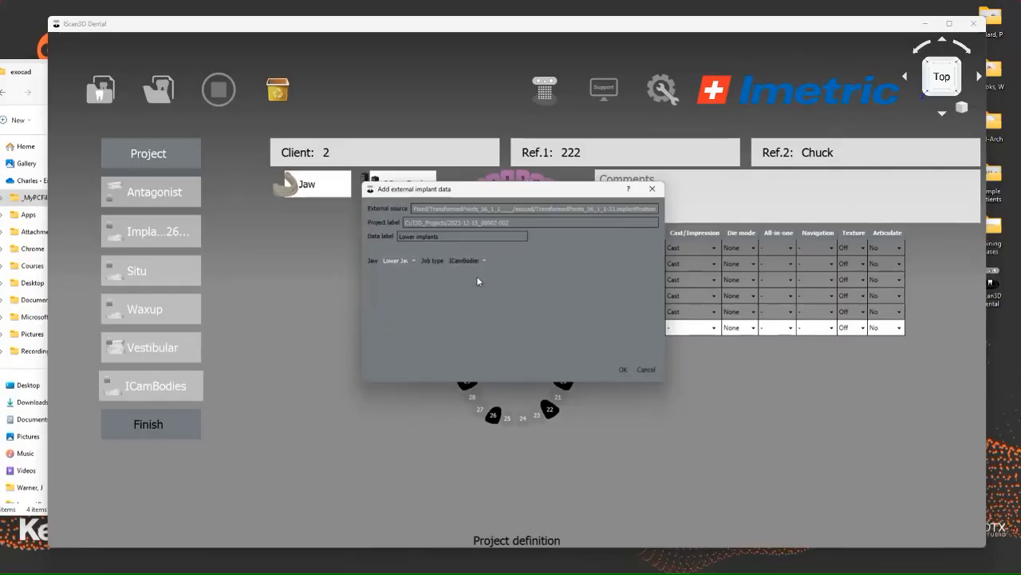
pyautogui.click(622, 369)
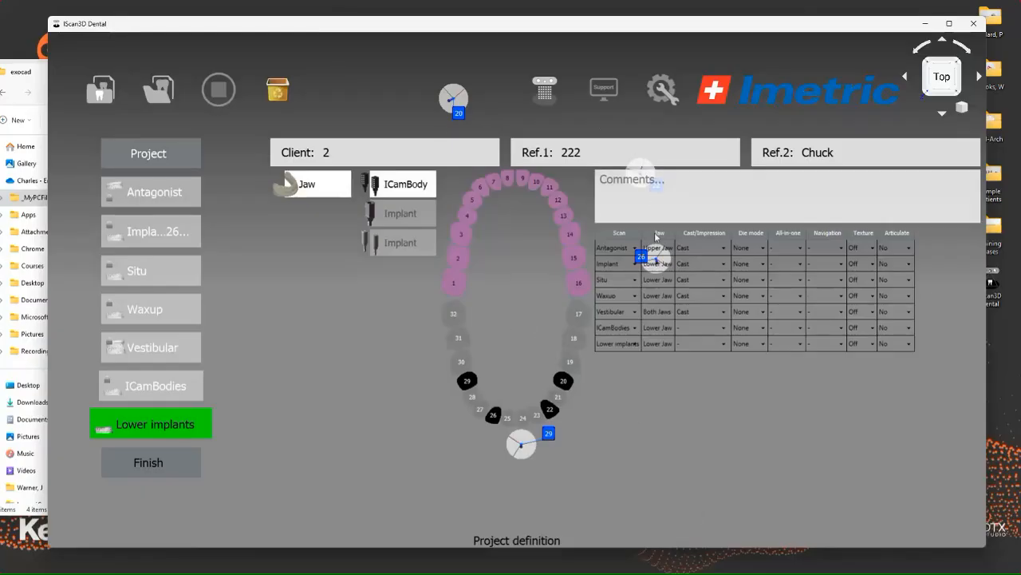
# Switch to File Explorer and return from the exocad subfolder to the Lower iCam Case folder
pyautogui.click(37, 94)
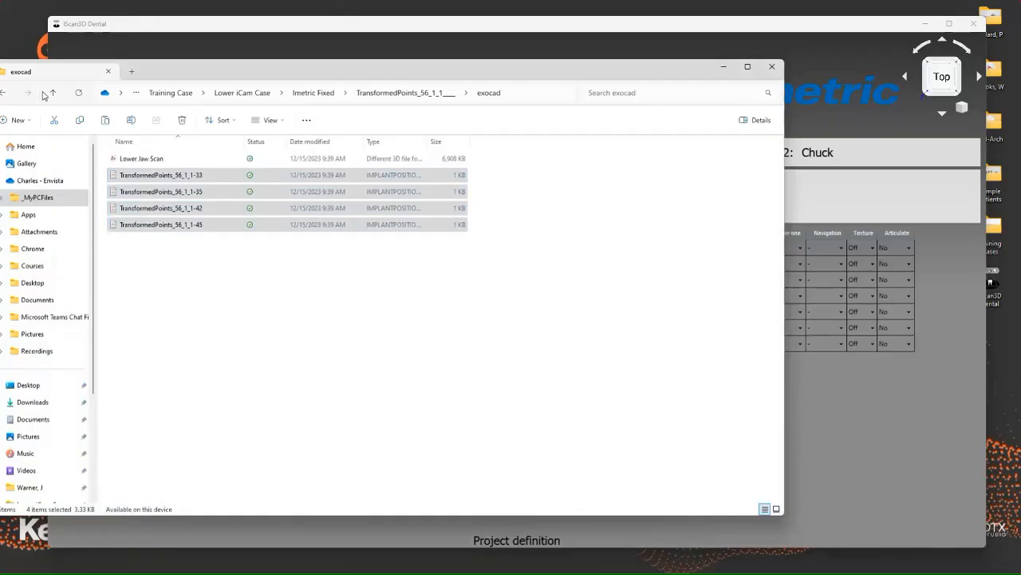
pyautogui.moveTo(154, 74); pyautogui.dragTo(163, 53)
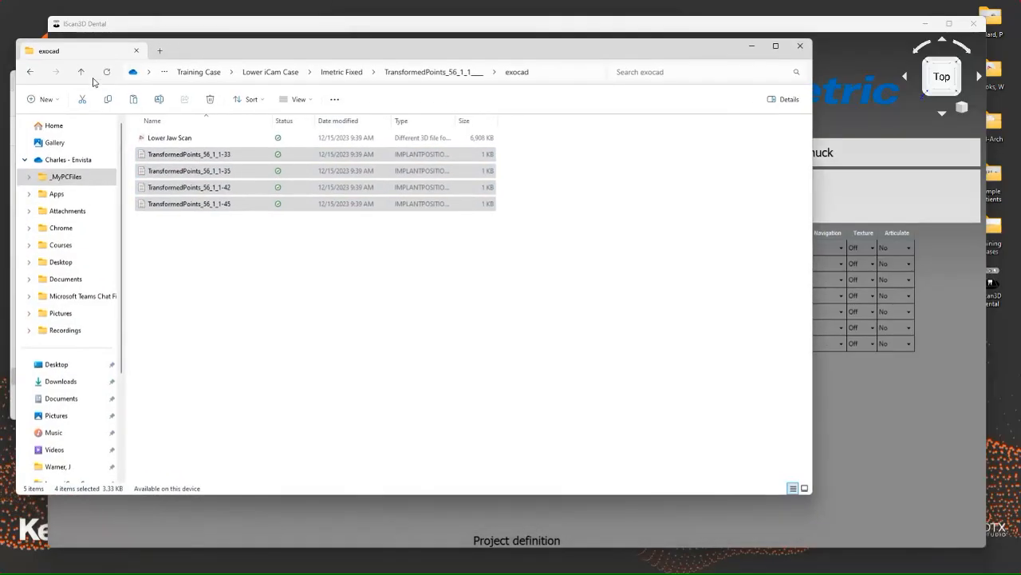
pyautogui.click(31, 73)
pyautogui.click(31, 73)
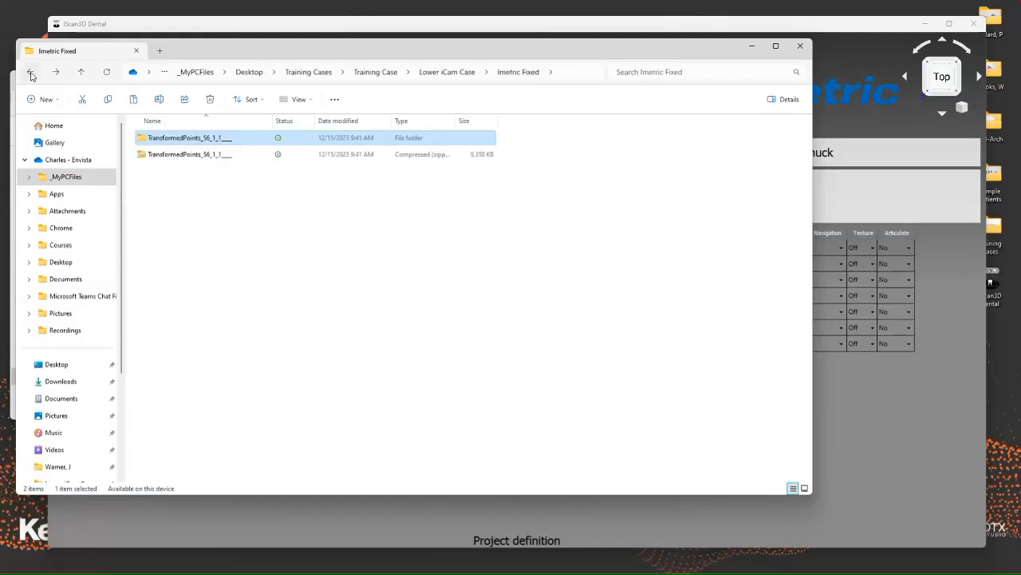
pyautogui.click(32, 74)
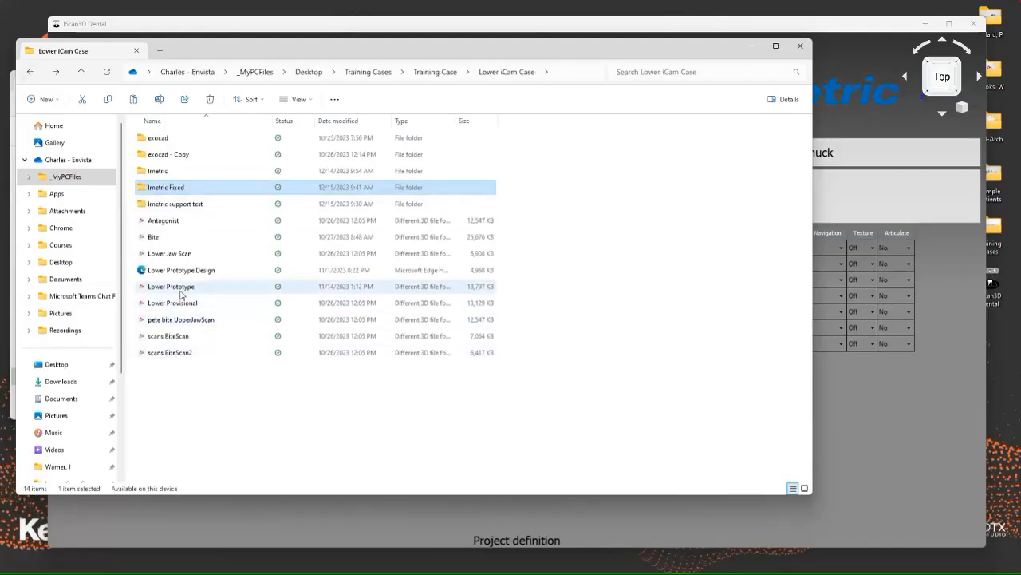
# Import the Lower Jaw Scan file into the IScan3D Dental project with job Implant for the Lower Jaw
pyautogui.moveTo(174, 253); pyautogui.dragTo(878, 423)
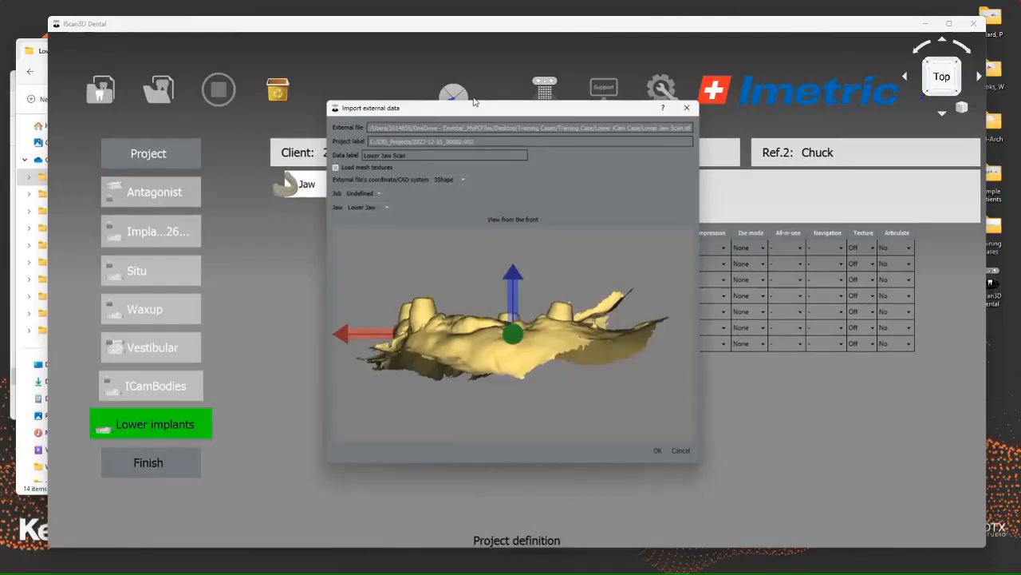
pyautogui.click(379, 196)
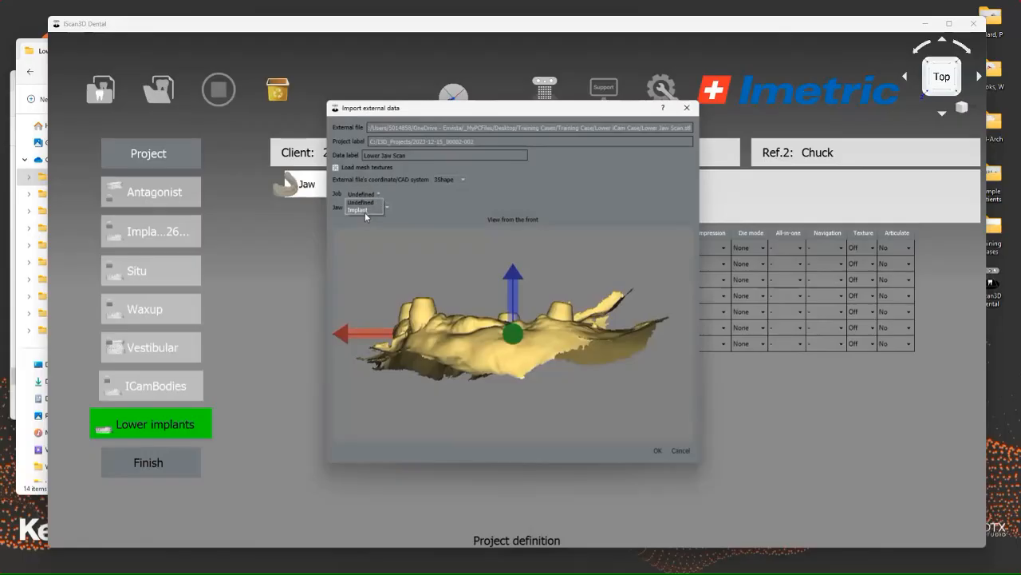
pyautogui.click(367, 210)
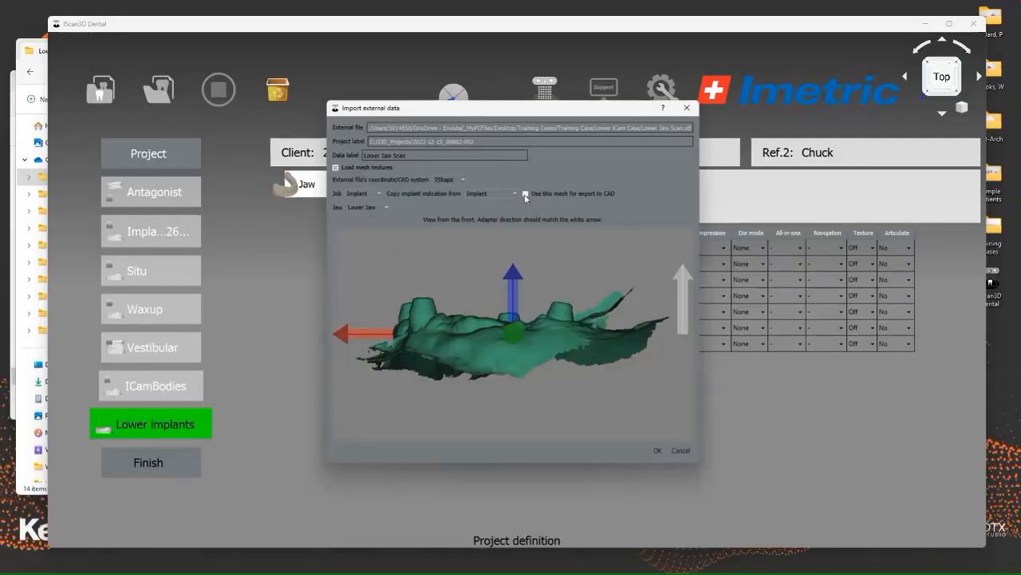
pyautogui.click(656, 451)
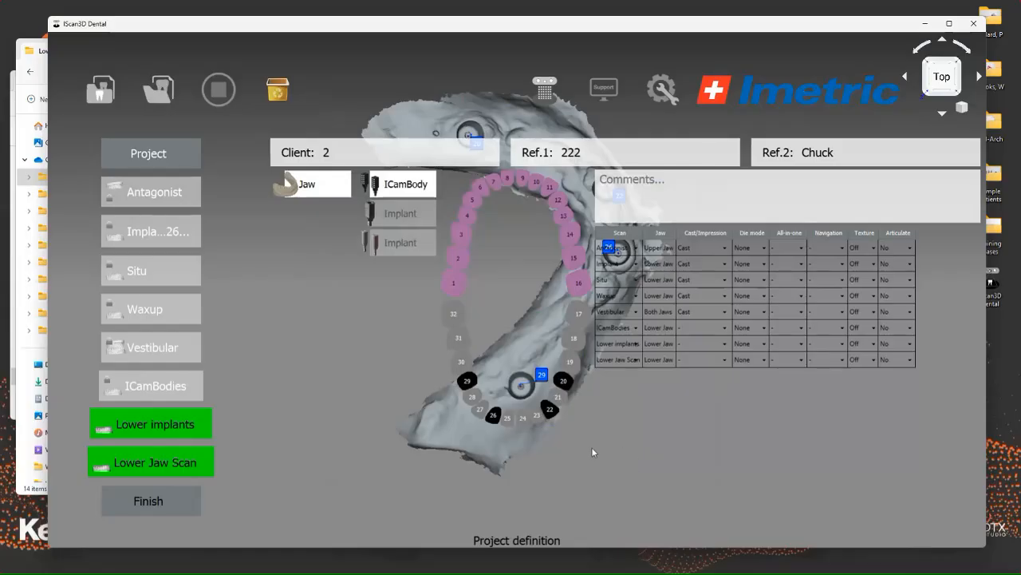
# Start implant positioning on the lower jaw scan and align the ICamRef RP scan adapter to the cap at tooth 20
pyautogui.click(287, 184)
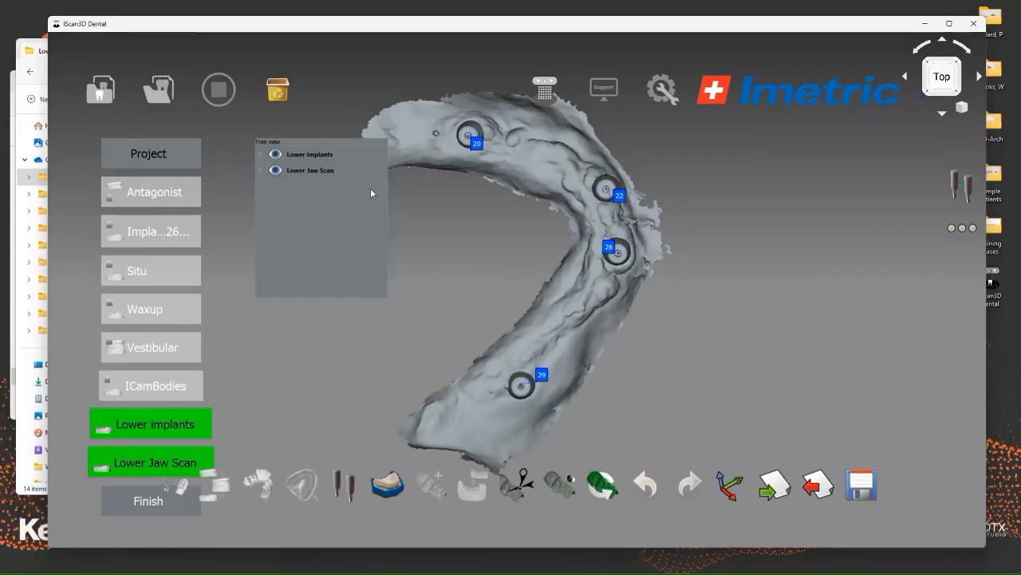
pyautogui.click(343, 484)
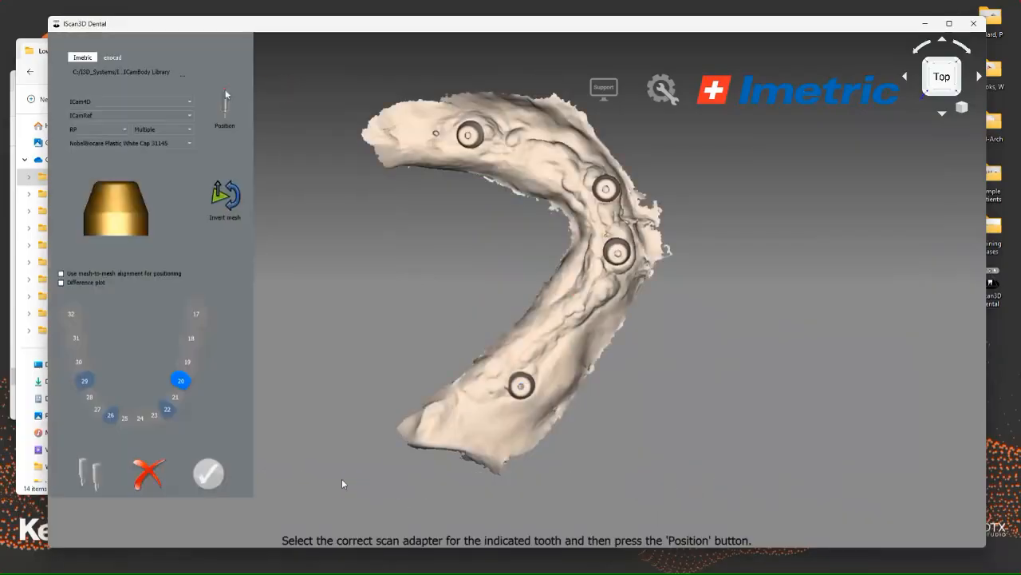
pyautogui.moveTo(606, 396); pyautogui.dragTo(283, 387)
pyautogui.moveTo(766, 324); pyautogui.dragTo(659, 395, button='middle')
pyautogui.moveTo(740, 238); pyautogui.dragTo(928, 423)
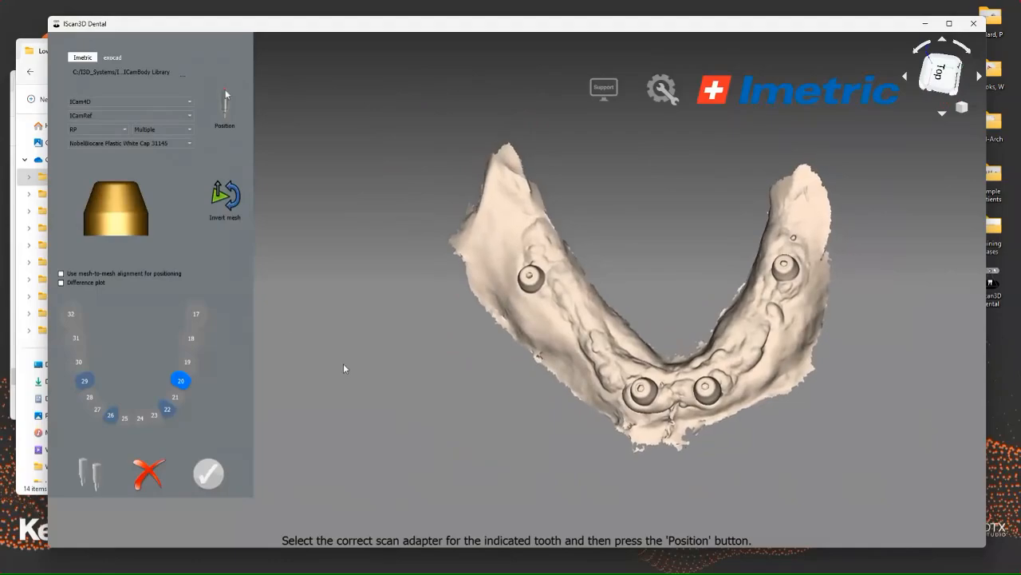
pyautogui.click(235, 105)
pyautogui.scroll(-2, 788, 275)
pyautogui.scroll(5, 788, 275)
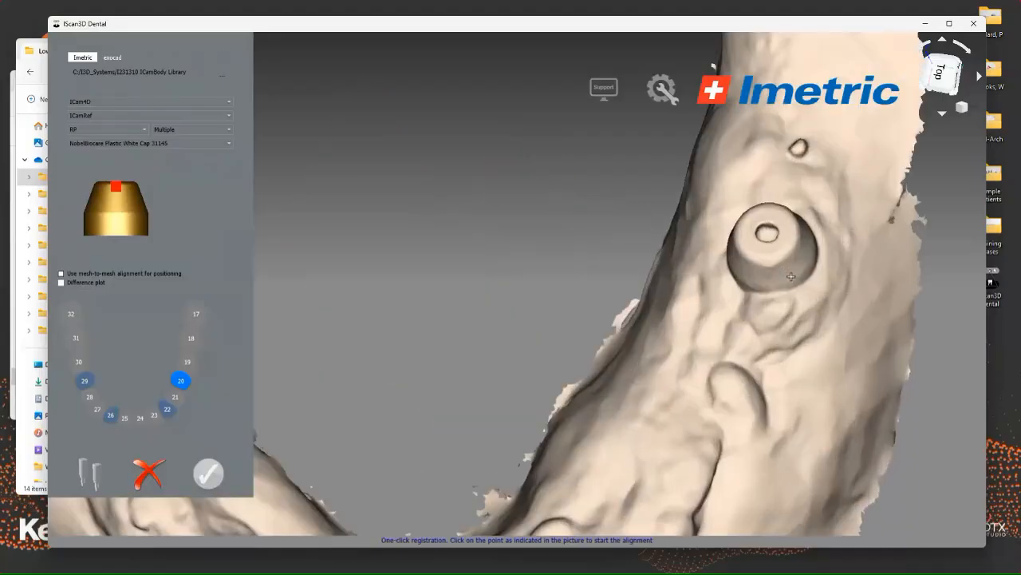
pyautogui.click(789, 271)
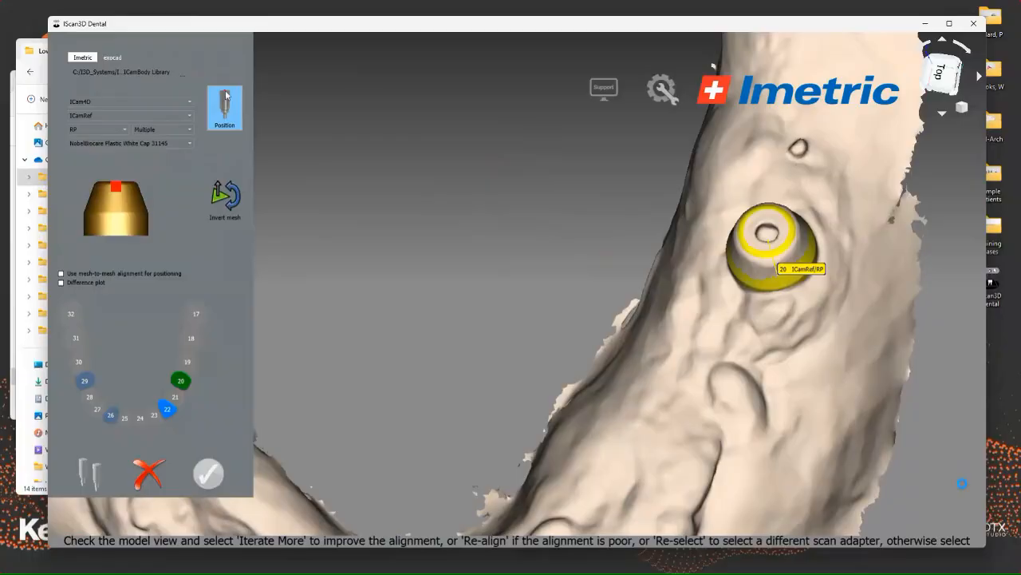
# Align the ICamRef RP scan adapter to the scanned cap at tooth 22
pyautogui.scroll(2, 691, 355)
pyautogui.scroll(-7, 594, 367)
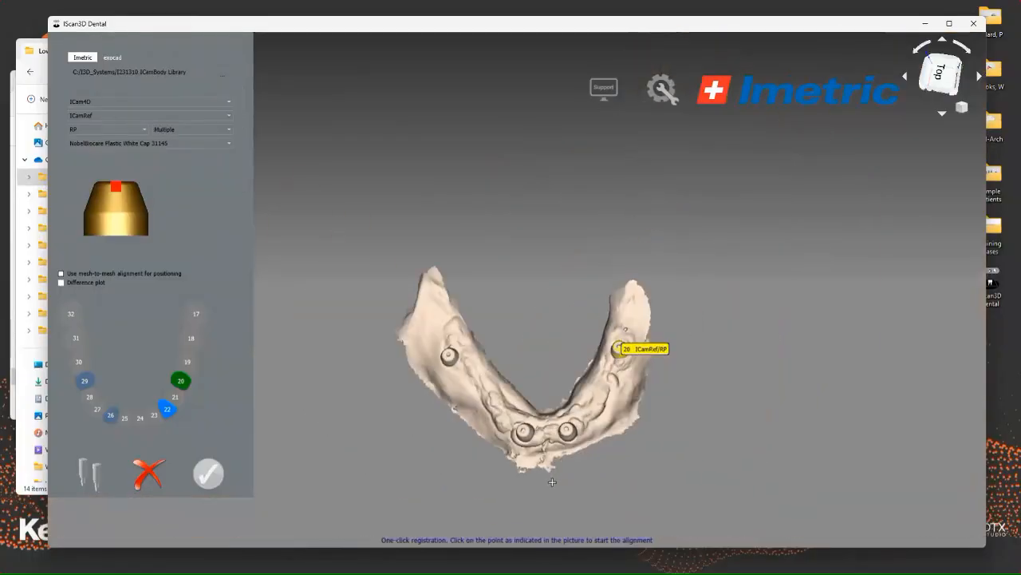
pyautogui.moveTo(552, 482); pyautogui.dragTo(522, 373, button='right')
pyautogui.scroll(-2, 528, 334)
pyautogui.scroll(4, 528, 334)
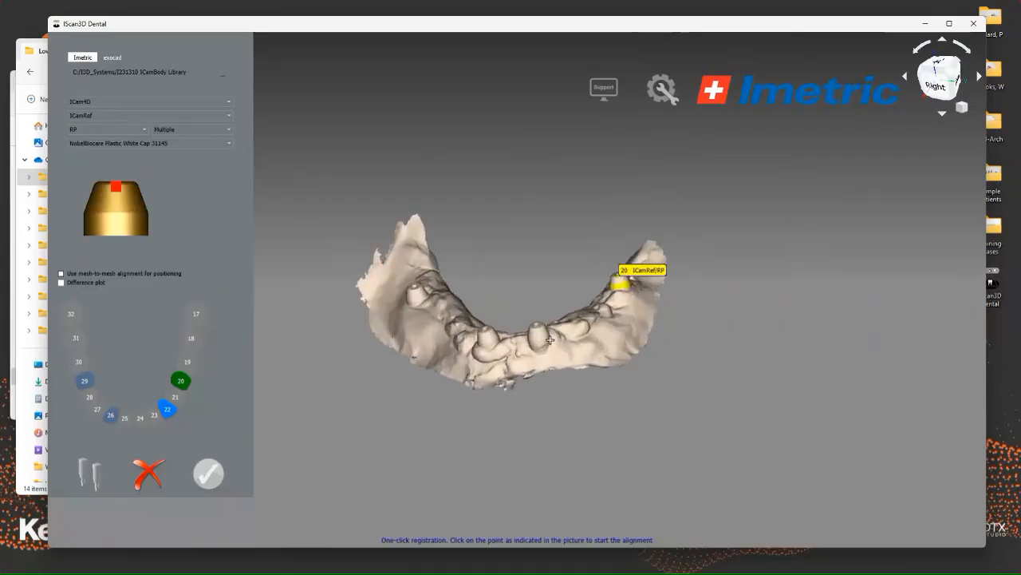
pyautogui.click(520, 316)
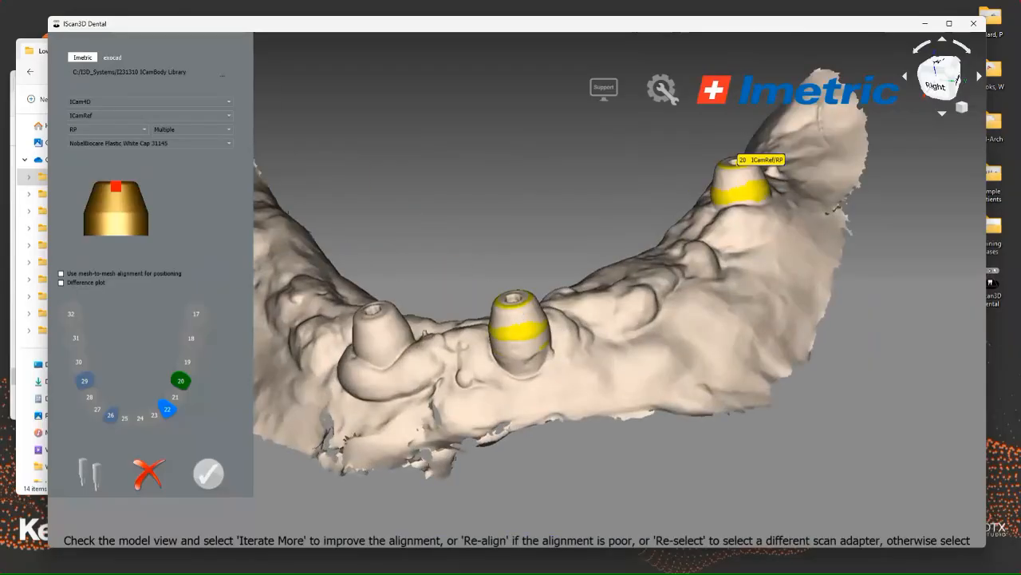
# Align the ICamRef RP scan adapters at teeth 26 and 29, and accept the implant positioning
pyautogui.click(376, 328)
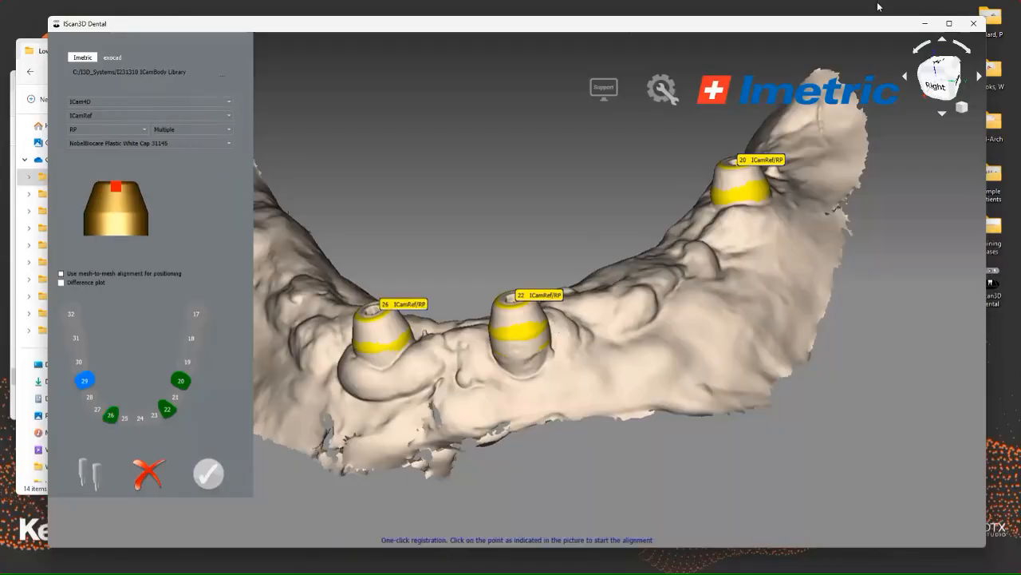
pyautogui.moveTo(400, 150); pyautogui.dragTo(524, 166)
pyautogui.click(342, 221)
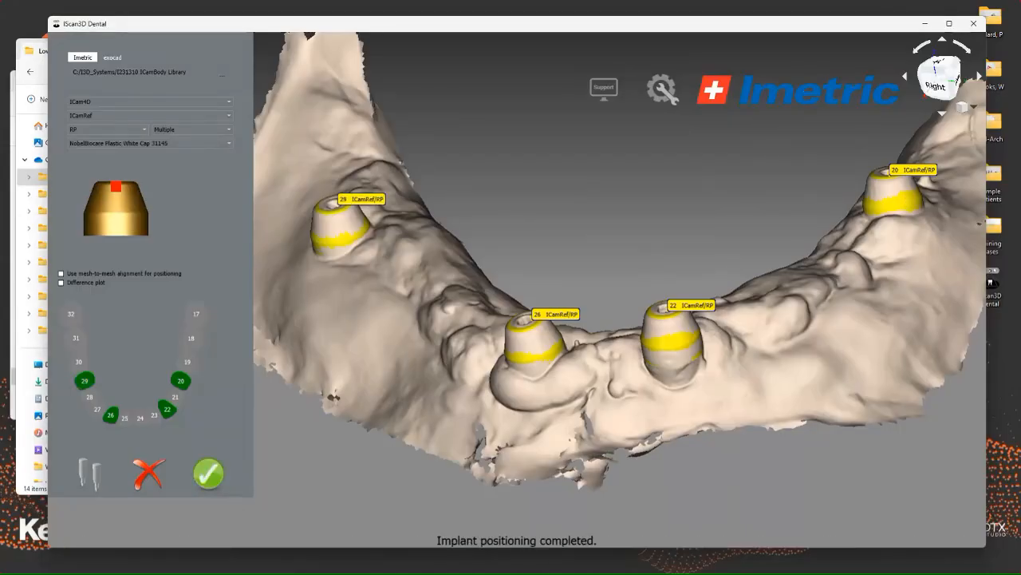
pyautogui.click(208, 474)
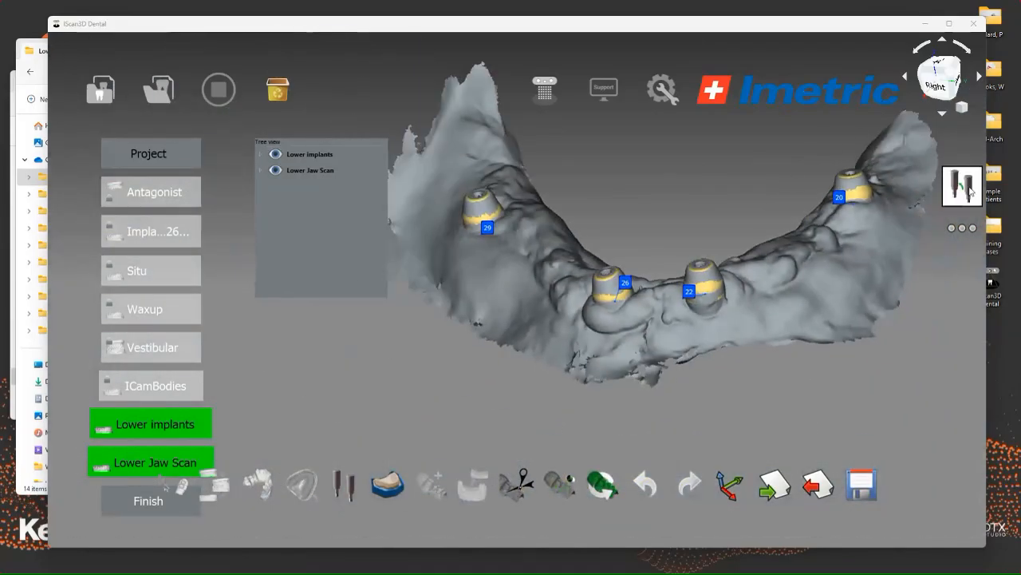
# Align the Lower implants set to the fixed Lower Jaw Scan set using only origin points, and save the project exporting the Lower implants positions
pyautogui.click(960, 185)
pyautogui.click(504, 233)
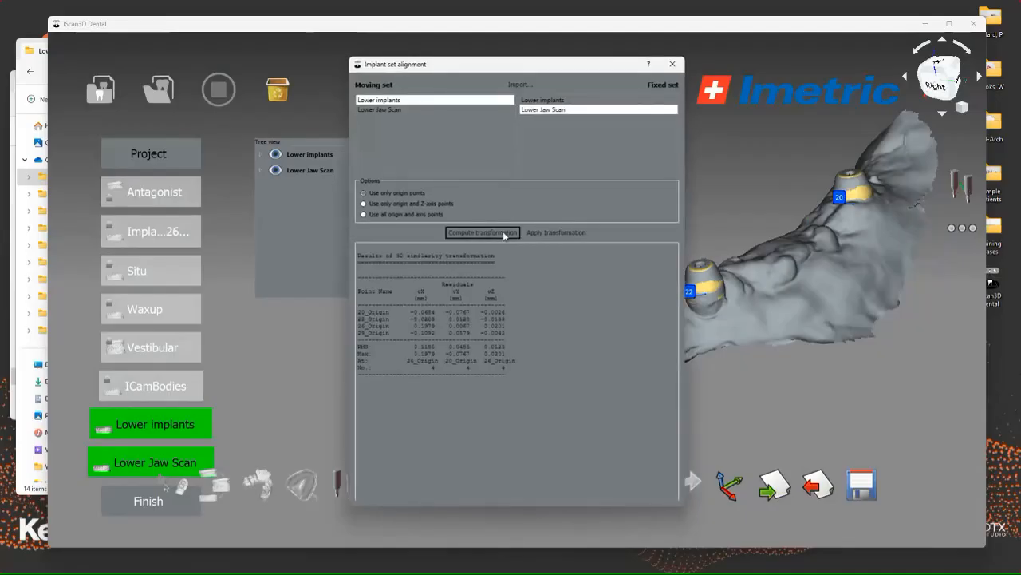
pyautogui.click(583, 234)
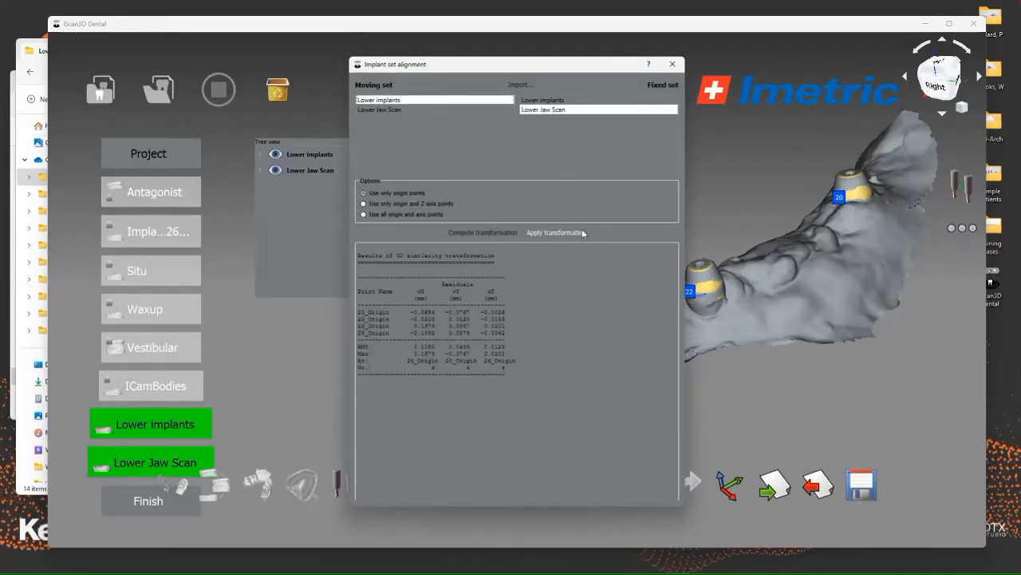
pyautogui.click(673, 64)
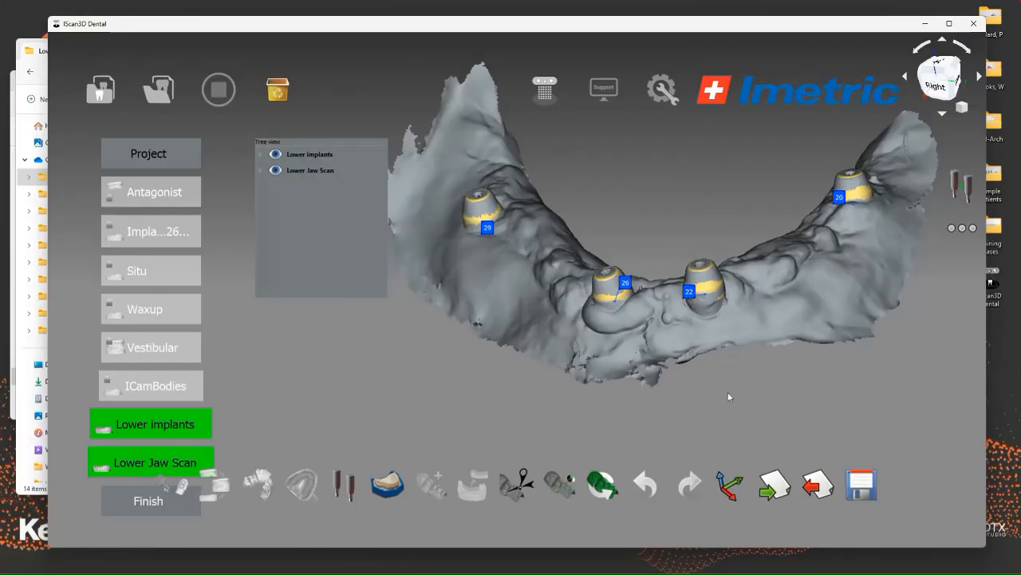
pyautogui.click(863, 481)
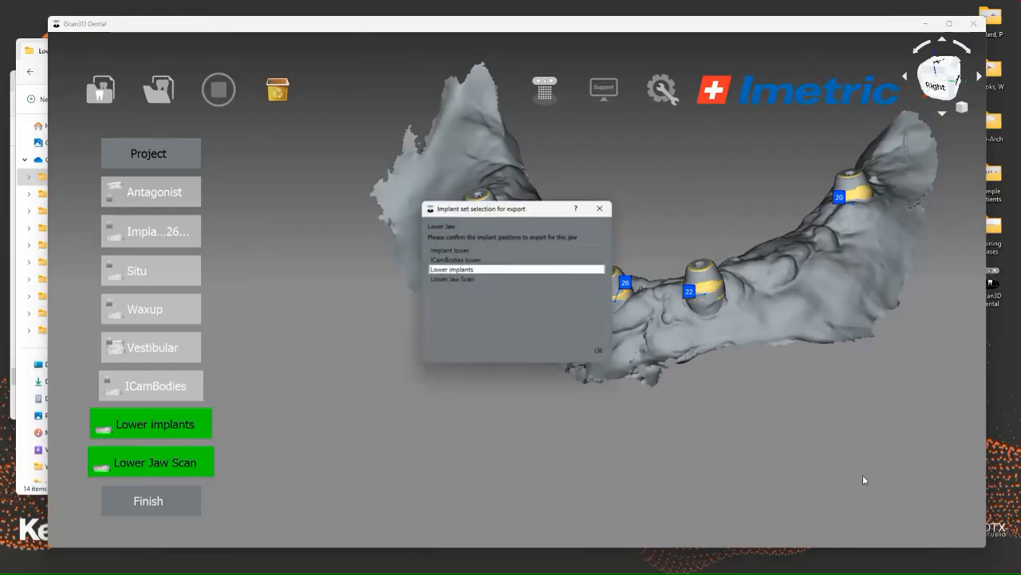
pyautogui.click(599, 350)
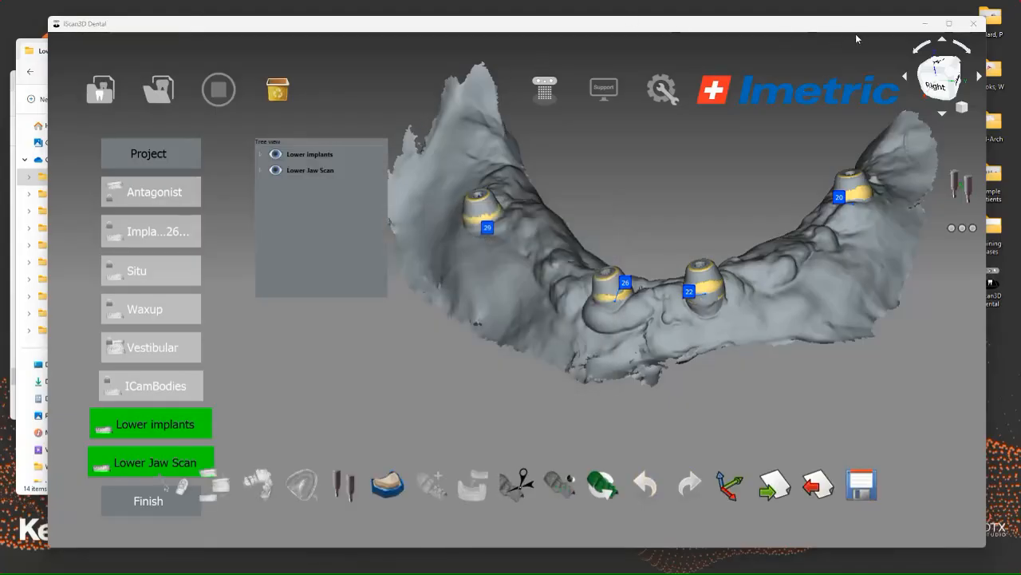
# Switch to exocad DentalDB and check the exported files in the case's project folder
pyautogui.moveTo(209, 570)
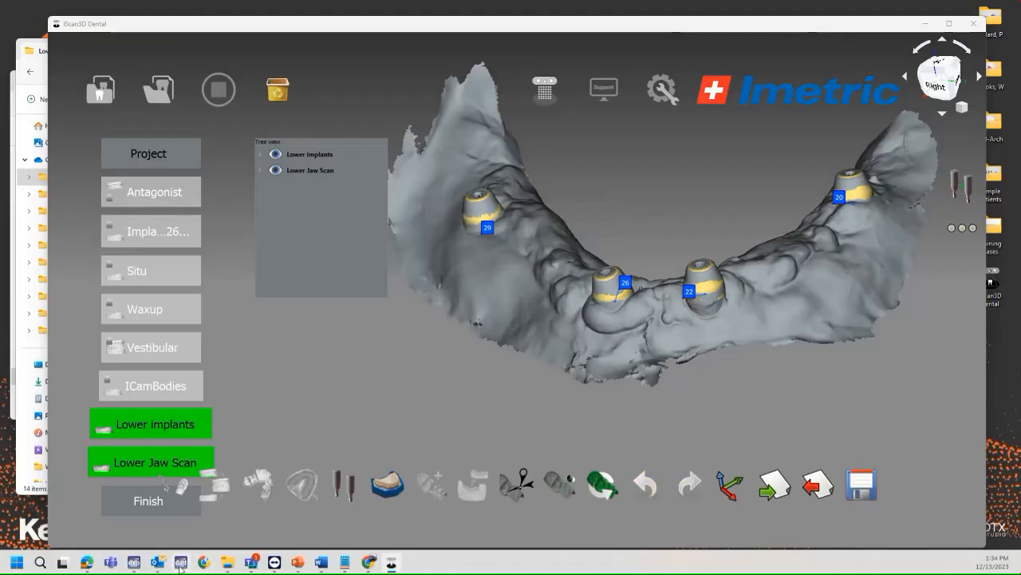
pyautogui.click(134, 563)
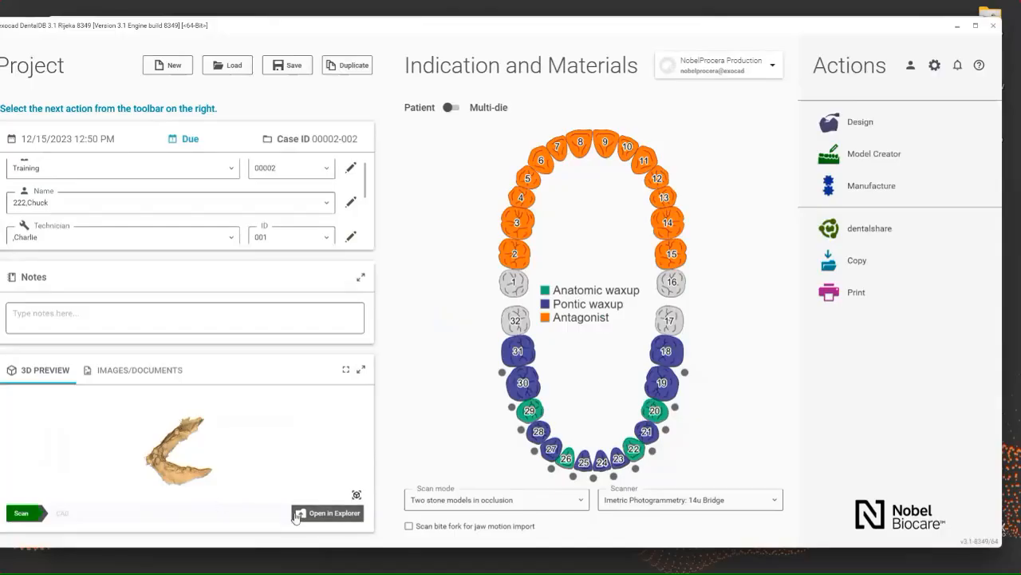
pyautogui.click(324, 514)
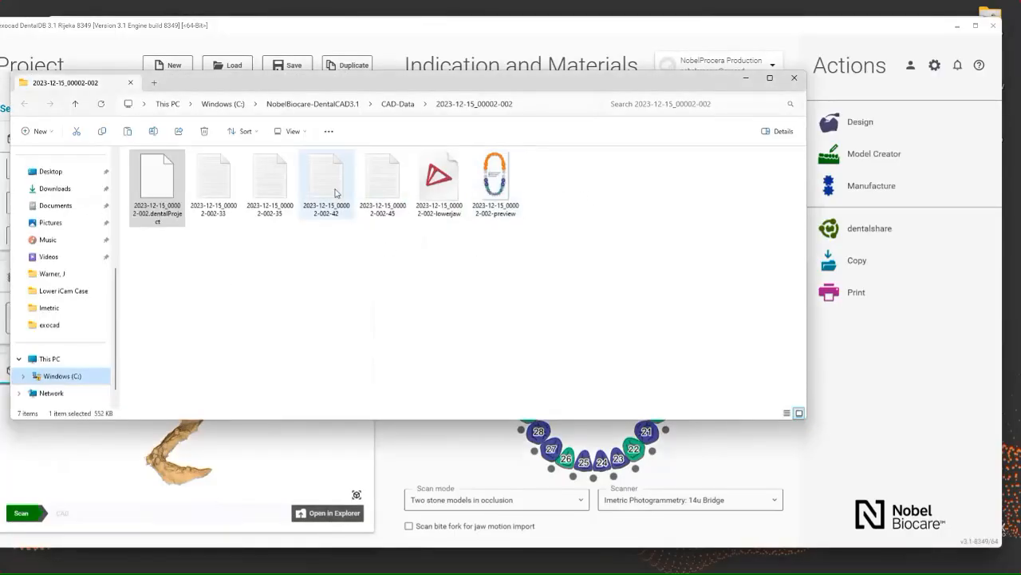
pyautogui.click(794, 78)
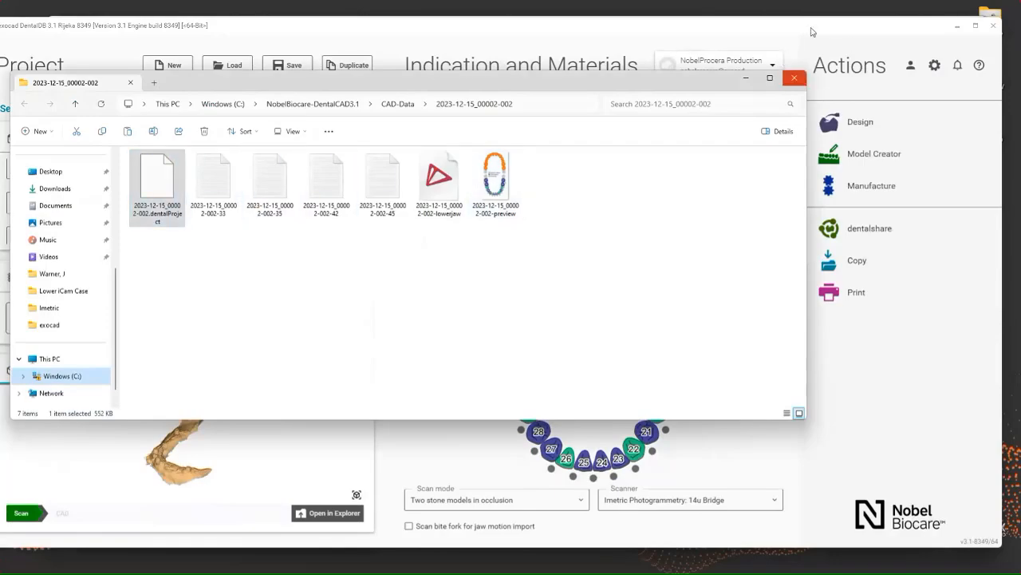
# Start the design, loading Lower Provisional as the lower jaw pre-op scan and Antagonist as the upper jaw antagonist
pyautogui.click(861, 121)
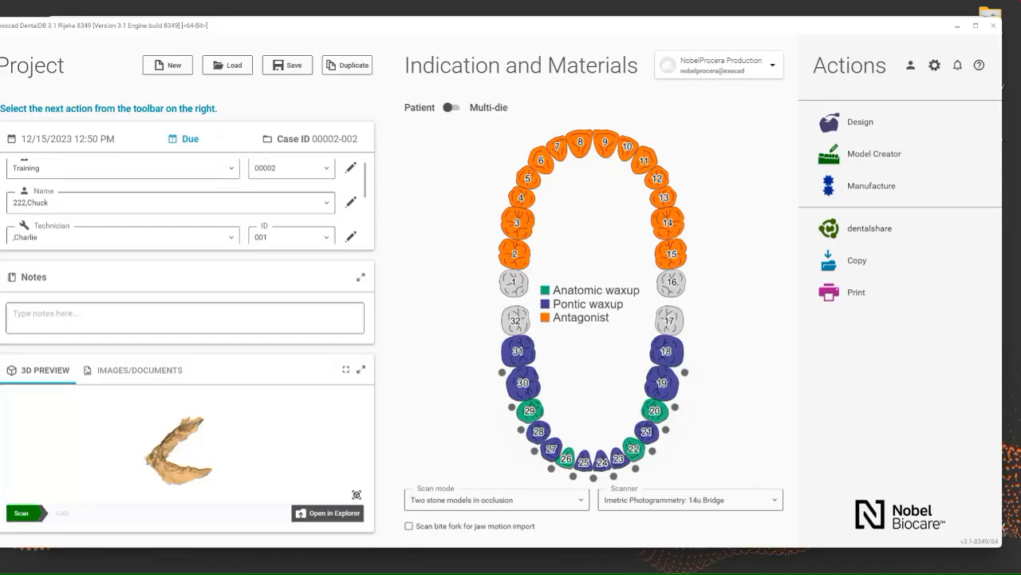
pyautogui.moveTo(1020, 159); pyautogui.dragTo(1020, 6)
pyautogui.moveTo(285, 6); pyautogui.dragTo(286, 53)
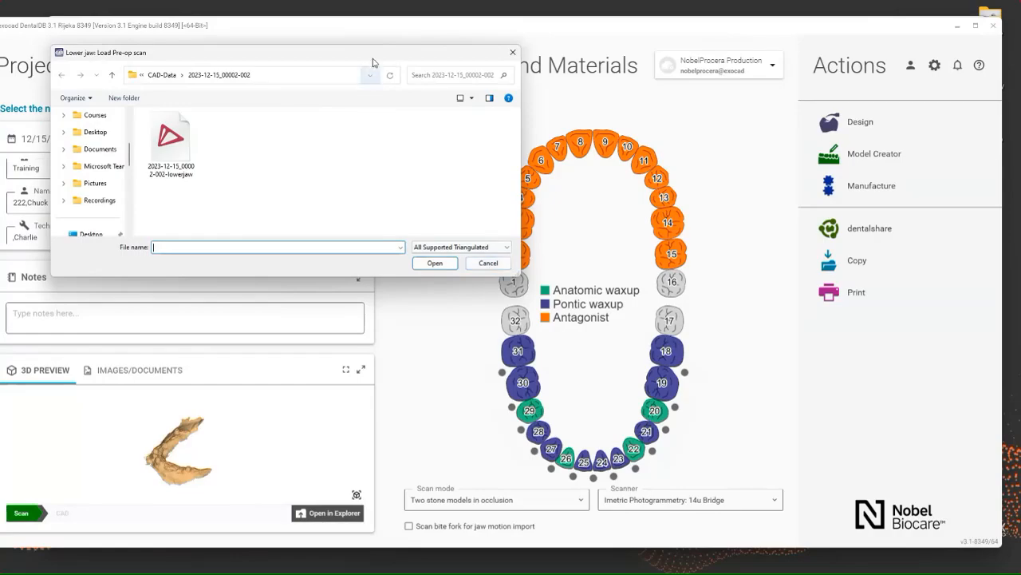
pyautogui.moveTo(372, 54); pyautogui.dragTo(387, 53)
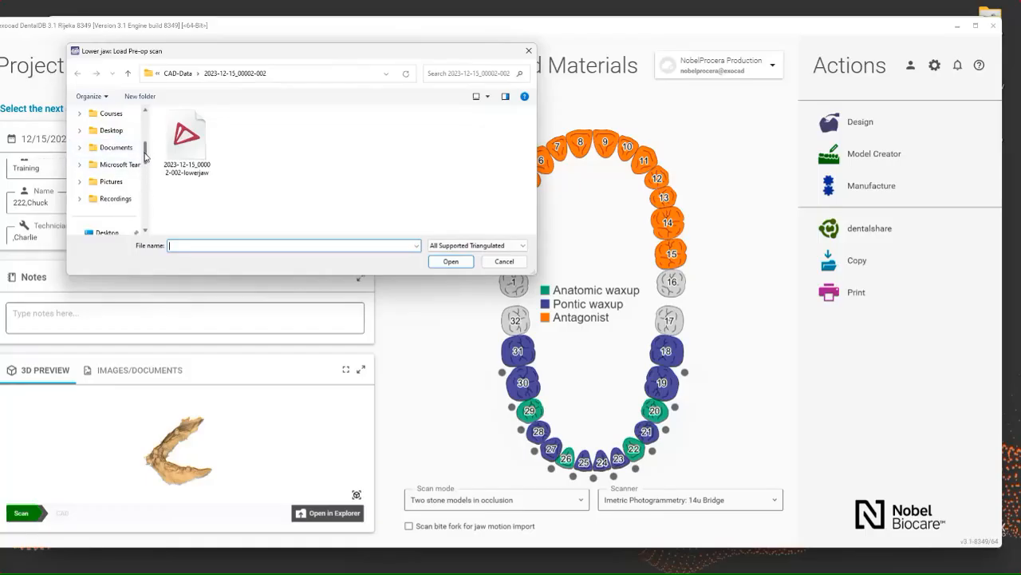
pyautogui.moveTo(144, 153); pyautogui.dragTo(142, 201)
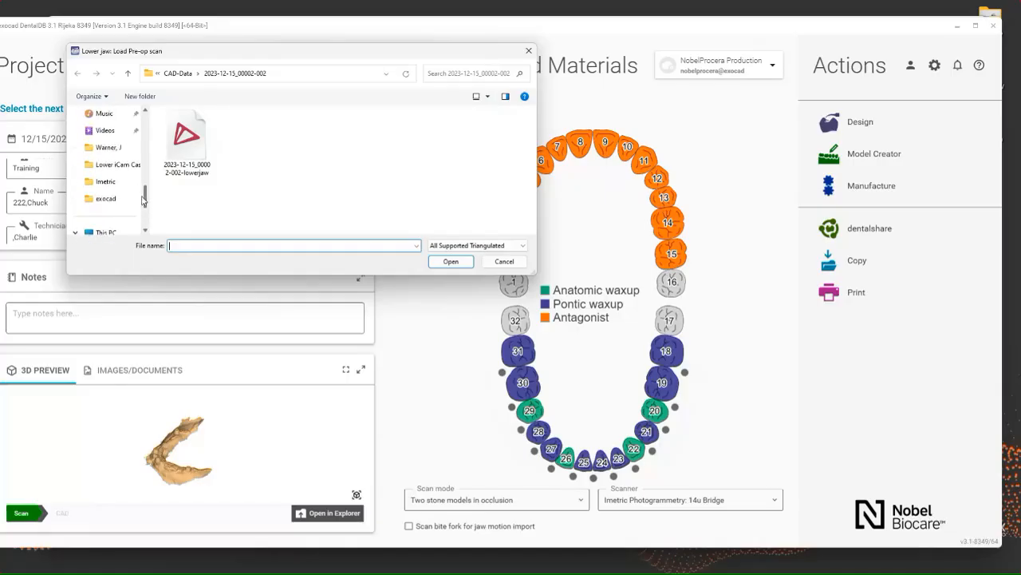
pyautogui.click(114, 165)
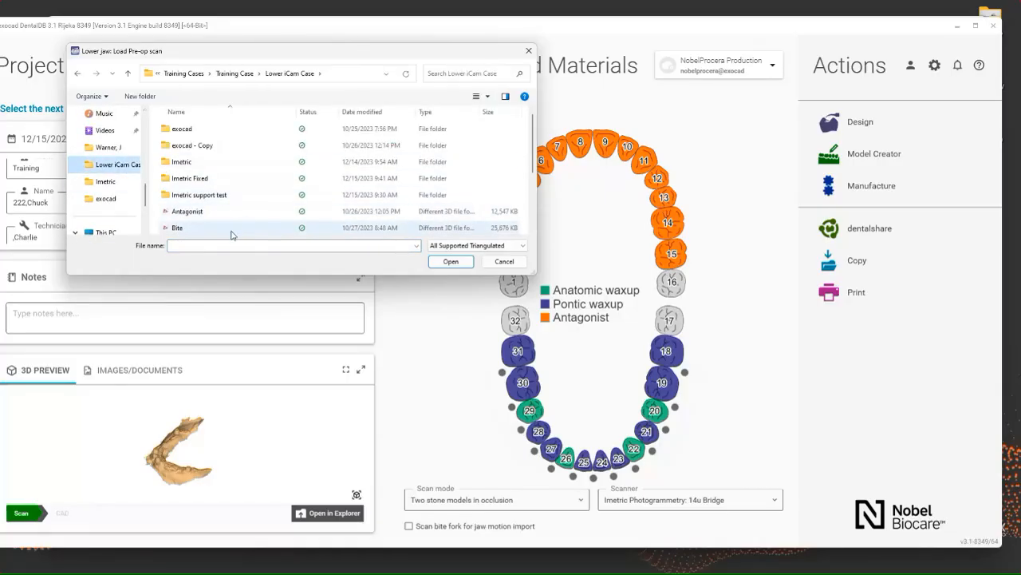
pyautogui.scroll(-2, 242, 209)
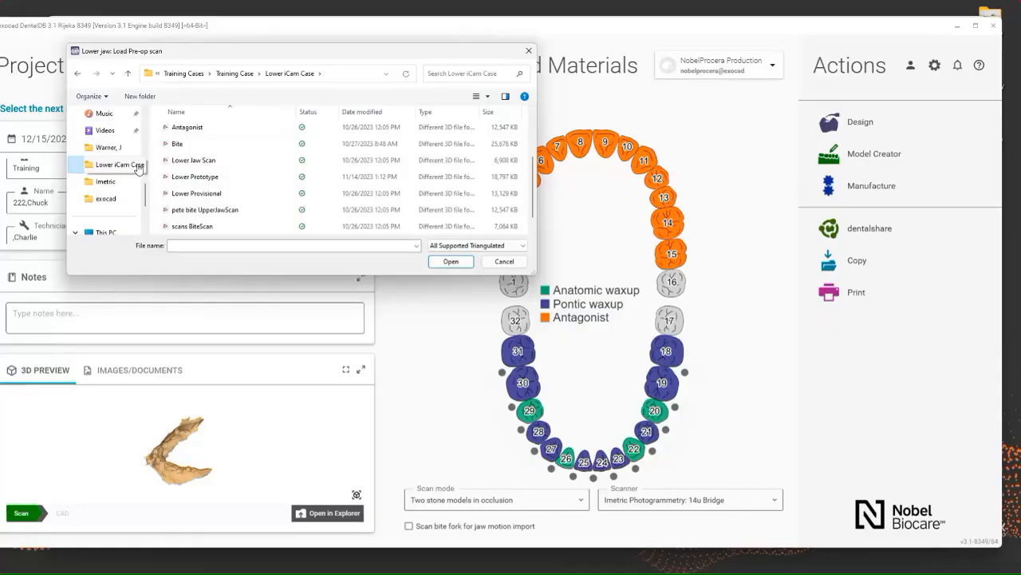
pyautogui.click(199, 194)
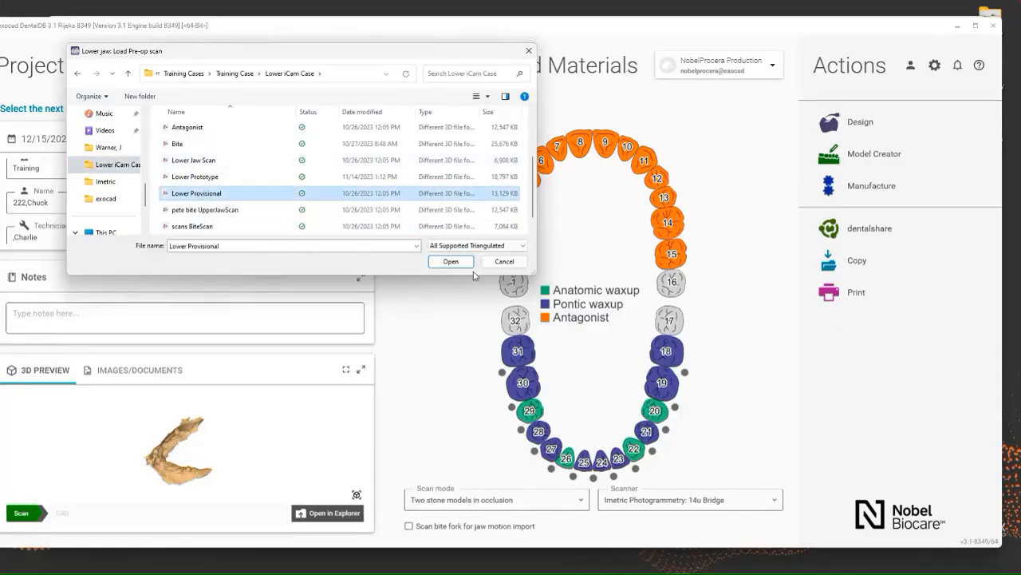
pyautogui.click(450, 262)
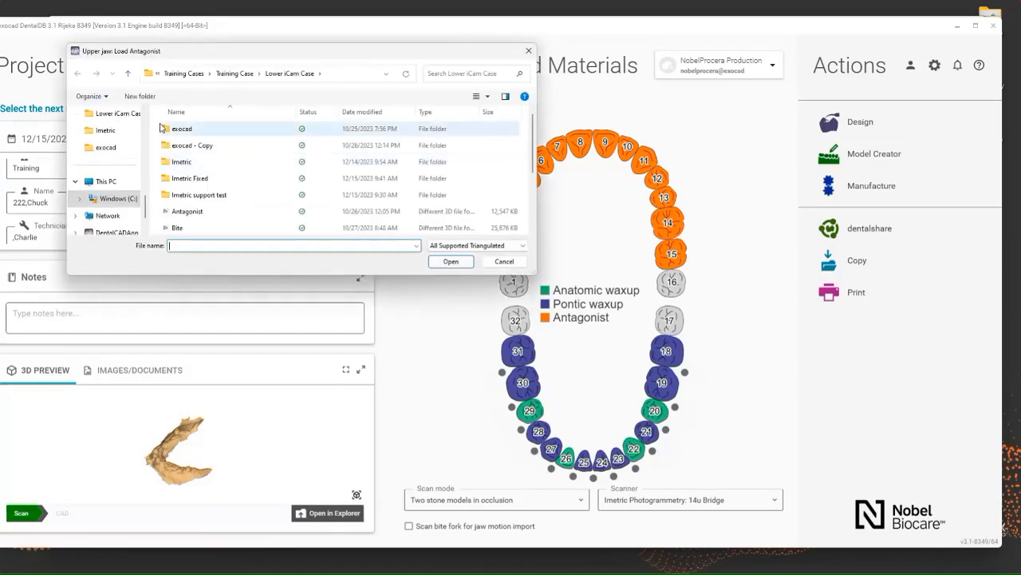
pyautogui.click(212, 212)
pyautogui.click(445, 261)
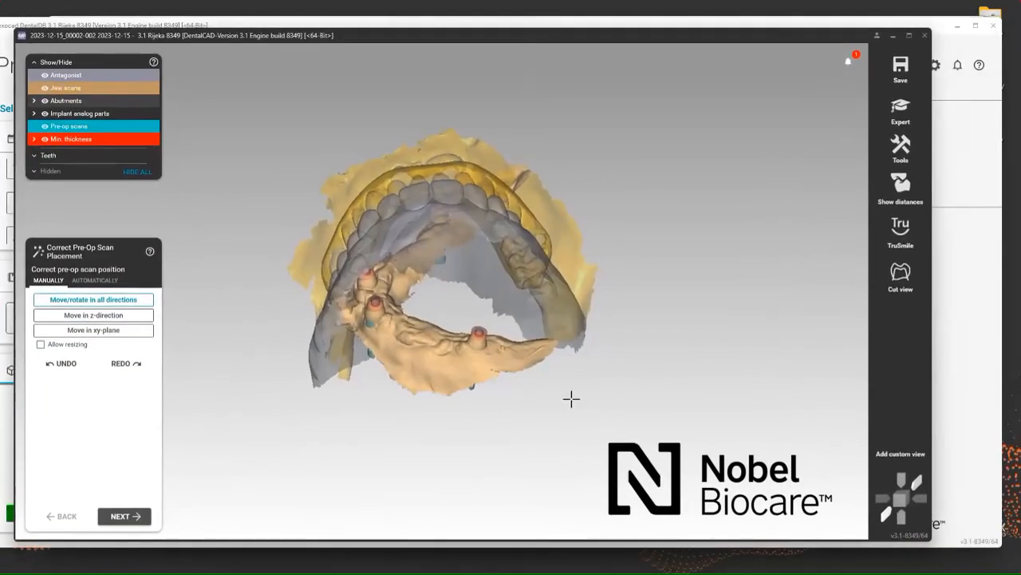
# Maximize the design window and switch from the wizard to Expert mode
pyautogui.moveTo(575, 382); pyautogui.dragTo(579, 374, button='right')
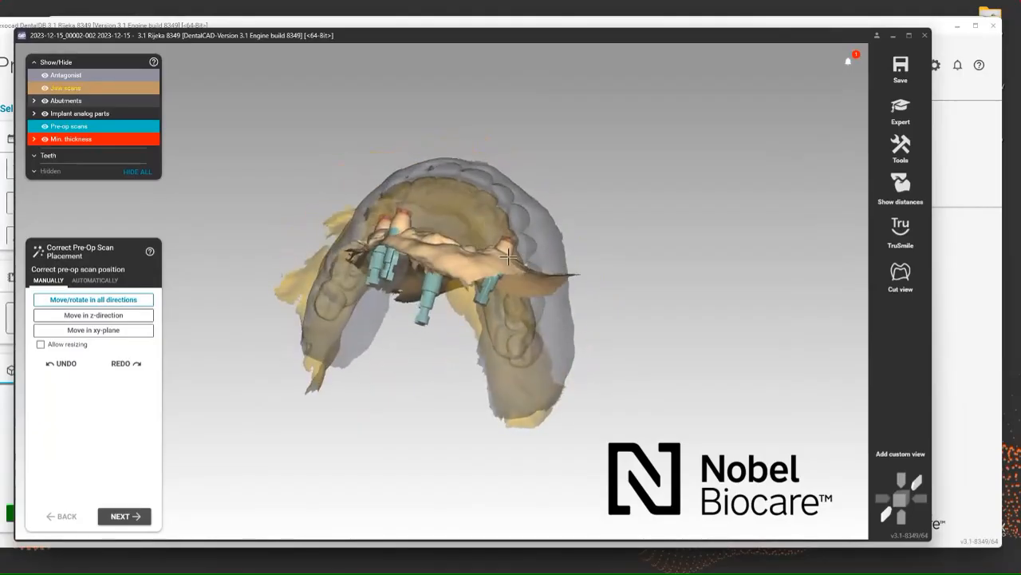
pyautogui.moveTo(404, 397); pyautogui.dragTo(411, 394, button='right')
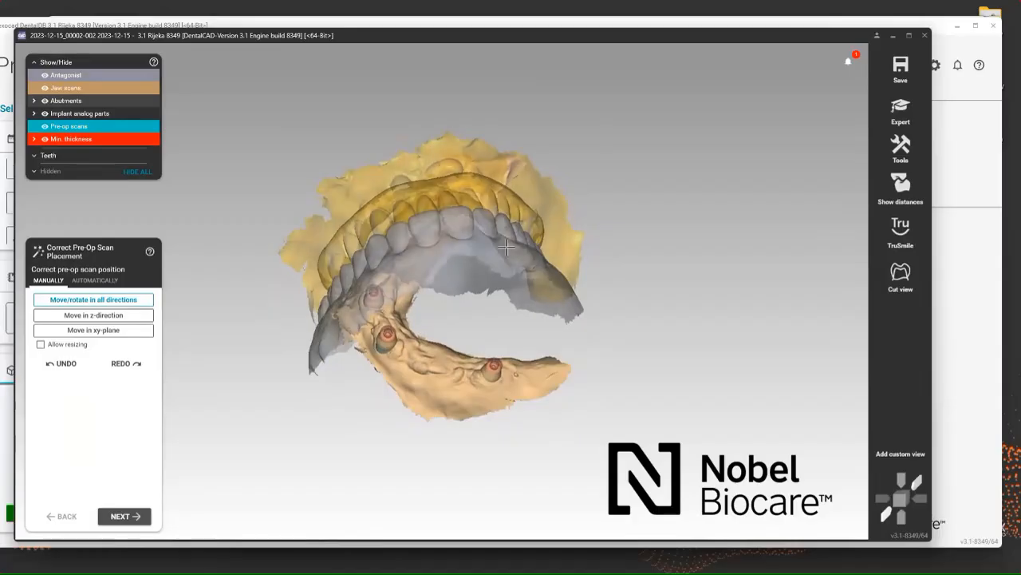
pyautogui.moveTo(661, 362); pyautogui.dragTo(672, 338, button='right')
pyautogui.click(909, 36)
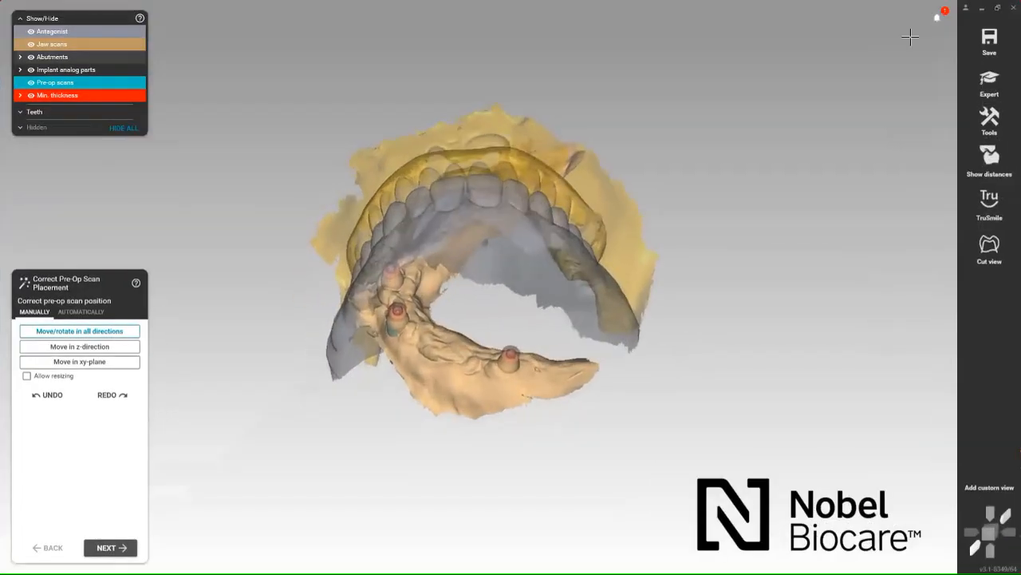
pyautogui.moveTo(612, 365); pyautogui.dragTo(628, 352, button='right')
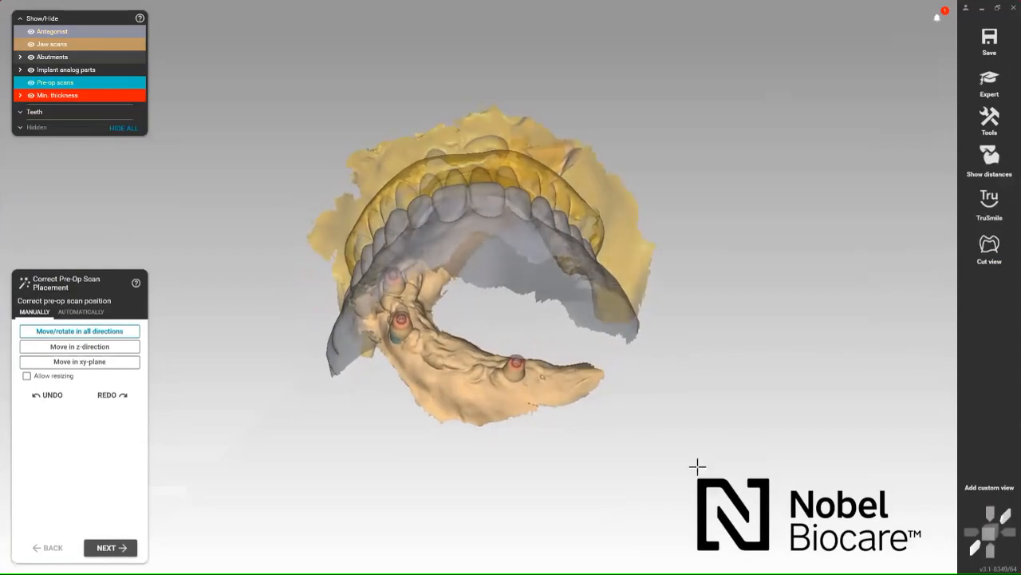
pyautogui.moveTo(697, 466); pyautogui.dragTo(633, 444, button='right')
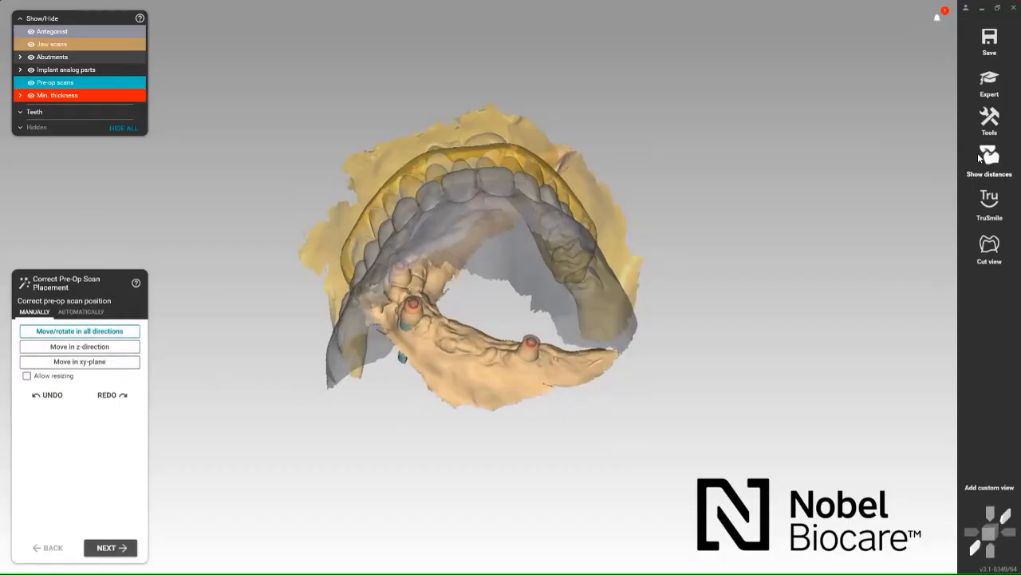
pyautogui.click(996, 79)
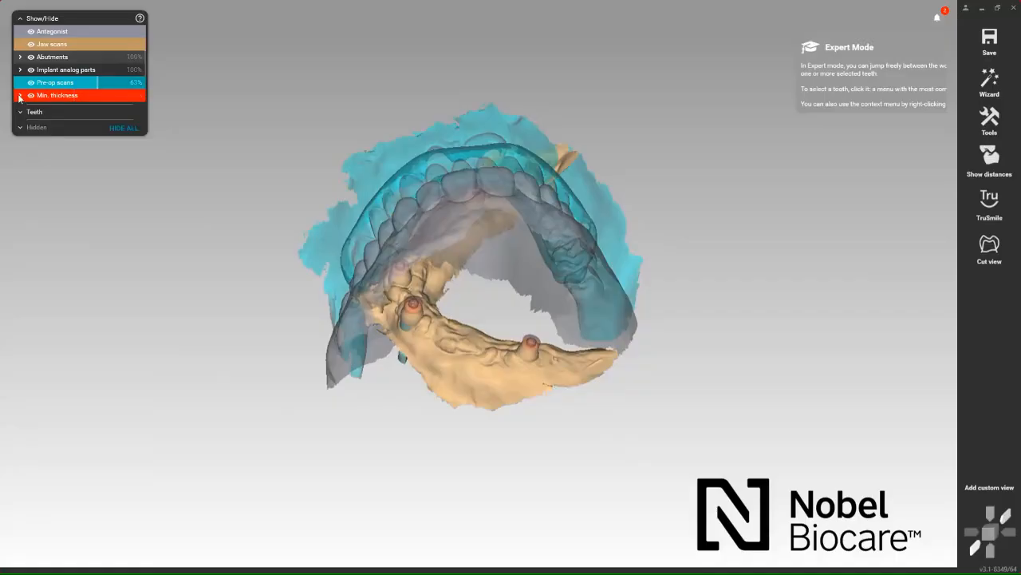
# Hide the antagonist and make the pre-op scan fully opaque, keeping the jaw scan visible
pyautogui.click(30, 83)
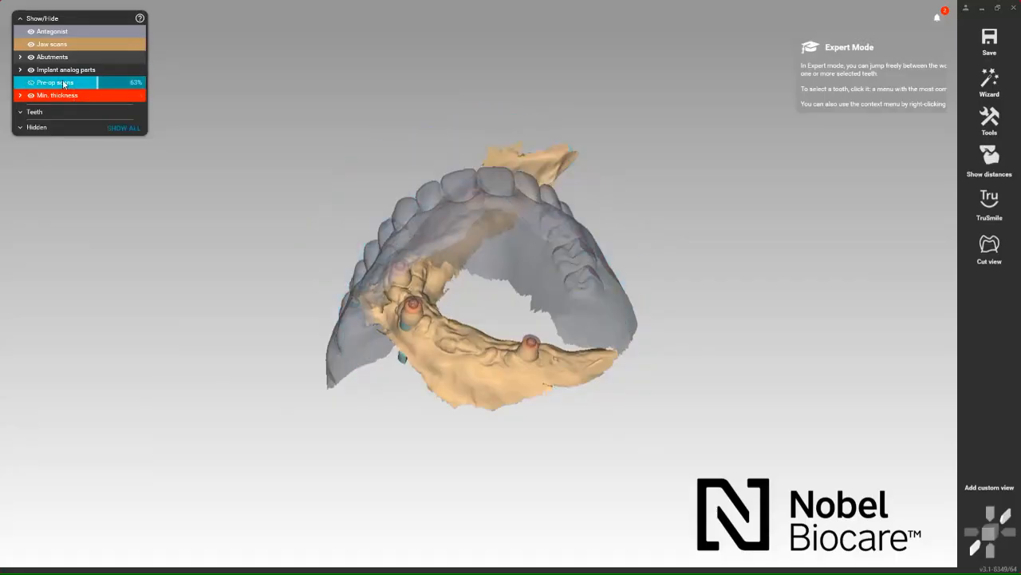
pyautogui.click(30, 32)
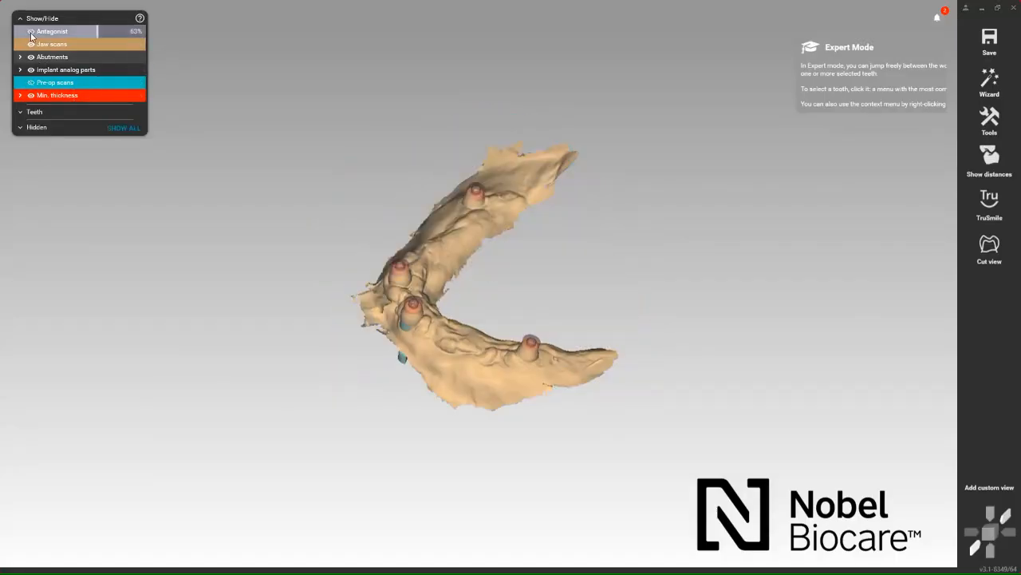
pyautogui.click(31, 82)
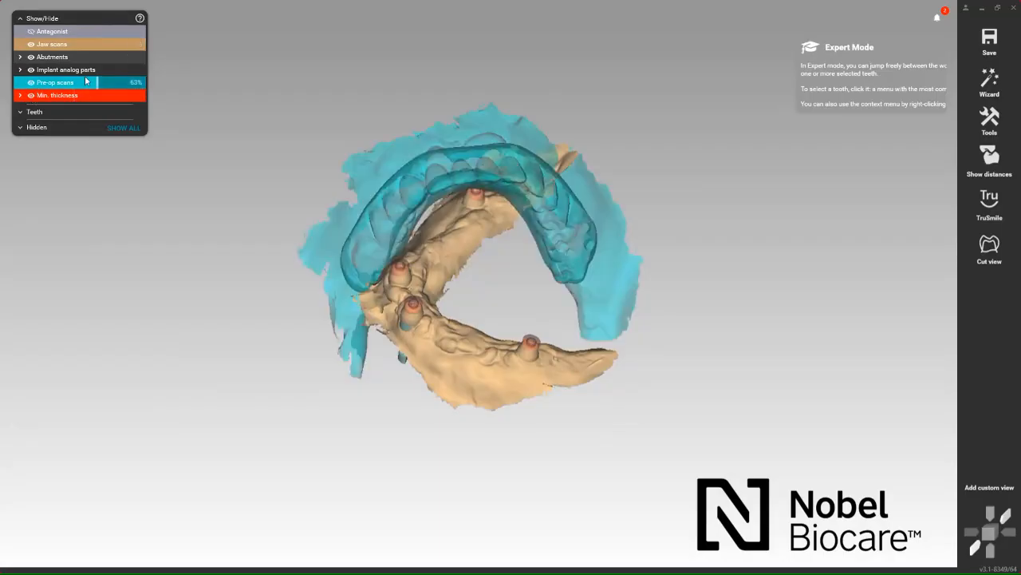
pyautogui.moveTo(96, 85); pyautogui.dragTo(391, 107)
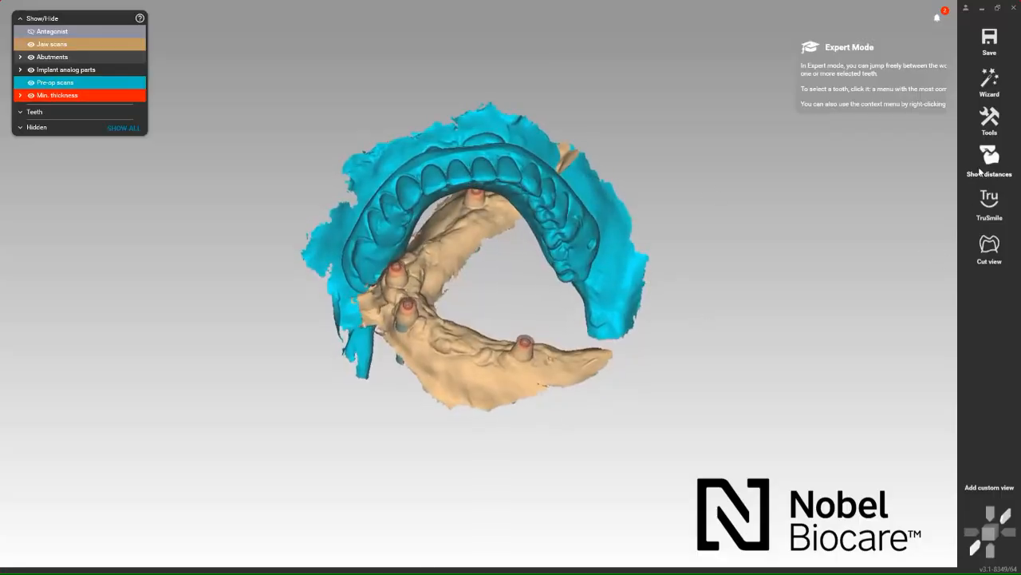
# Start Align Meshes in manual mode and move the pre-op scan clear of the lower jaw scan
pyautogui.click(993, 120)
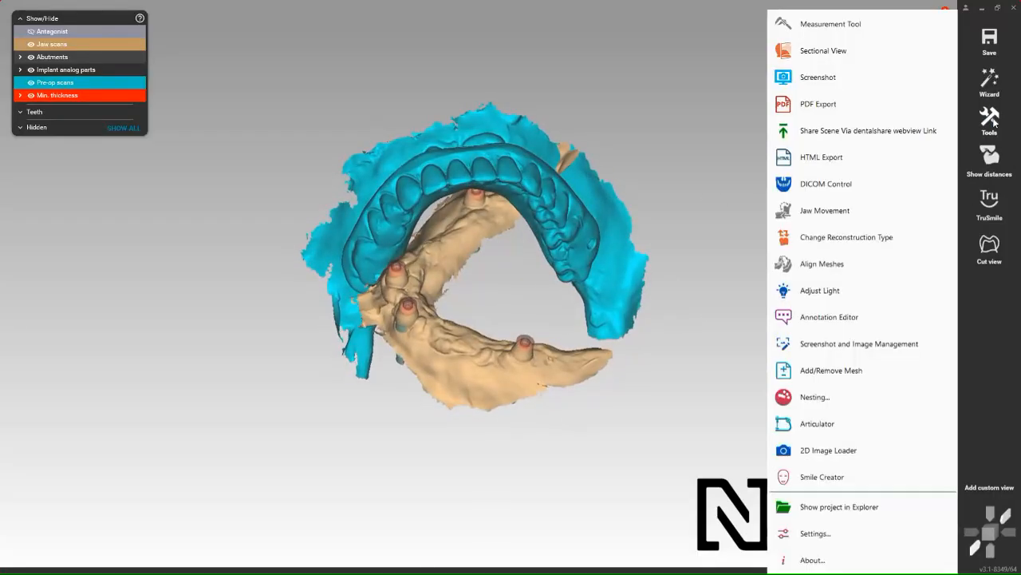
pyautogui.click(853, 267)
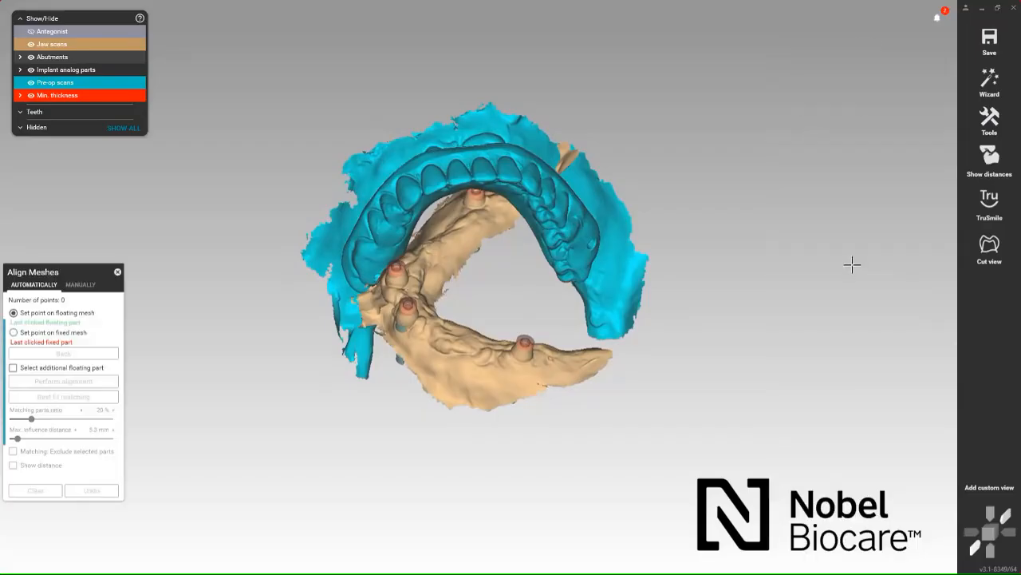
pyautogui.click(81, 285)
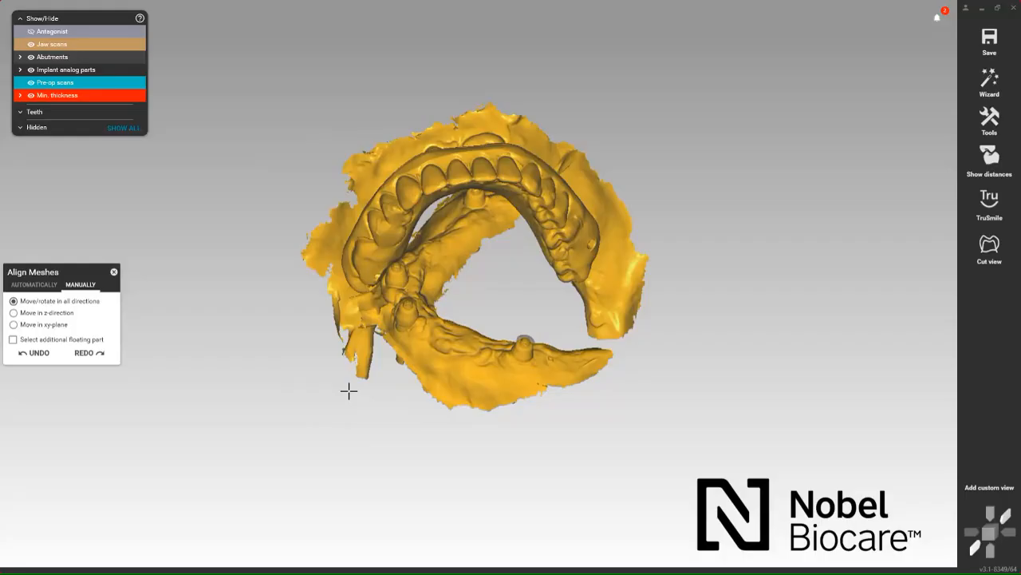
pyautogui.moveTo(427, 165); pyautogui.dragTo(742, 170)
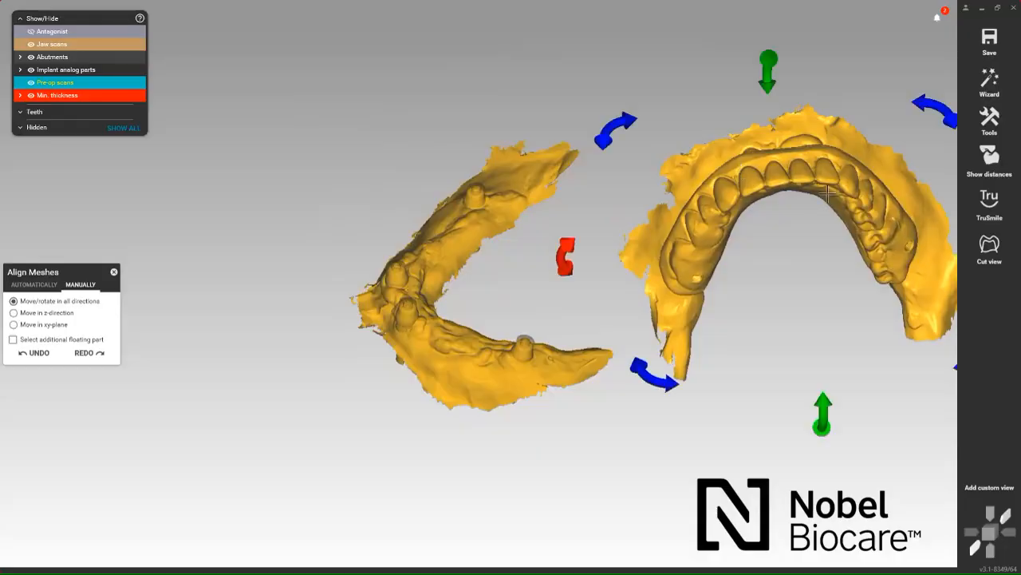
pyautogui.moveTo(878, 185); pyautogui.dragTo(691, 181)
# Reposition and rotate the pre-op scan beside the jaw scan so both arches face the same way
pyautogui.moveTo(315, 405); pyautogui.dragTo(313, 408, button='right')
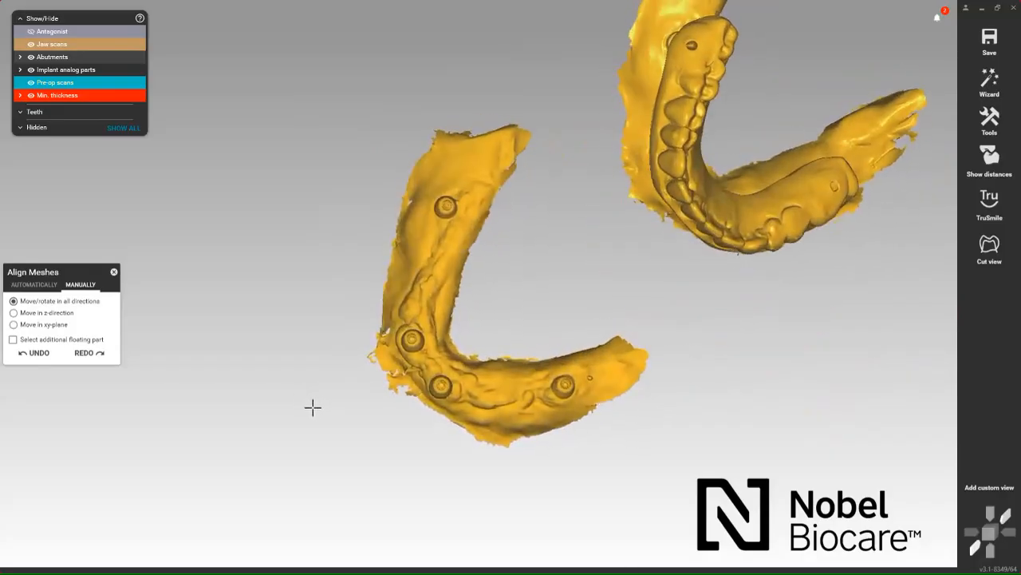
pyautogui.moveTo(291, 378); pyautogui.dragTo(190, 370, button='middle')
pyautogui.moveTo(617, 224); pyautogui.dragTo(738, 458)
pyautogui.keyDown('ctrl'); pyautogui.moveTo(732, 361); pyautogui.dragTo(646, 322); pyautogui.keyUp('ctrl')
pyautogui.moveTo(601, 256); pyautogui.dragTo(506, 192, button='middle')
pyautogui.moveTo(762, 239)
pyautogui.mouseDown(button='right')
pyautogui.moveTo(771, 232)
pyautogui.moveTo(762, 237)
pyautogui.mouseUp(button='right')
pyautogui.moveTo(691, 325); pyautogui.dragTo(671, 348, button='right')
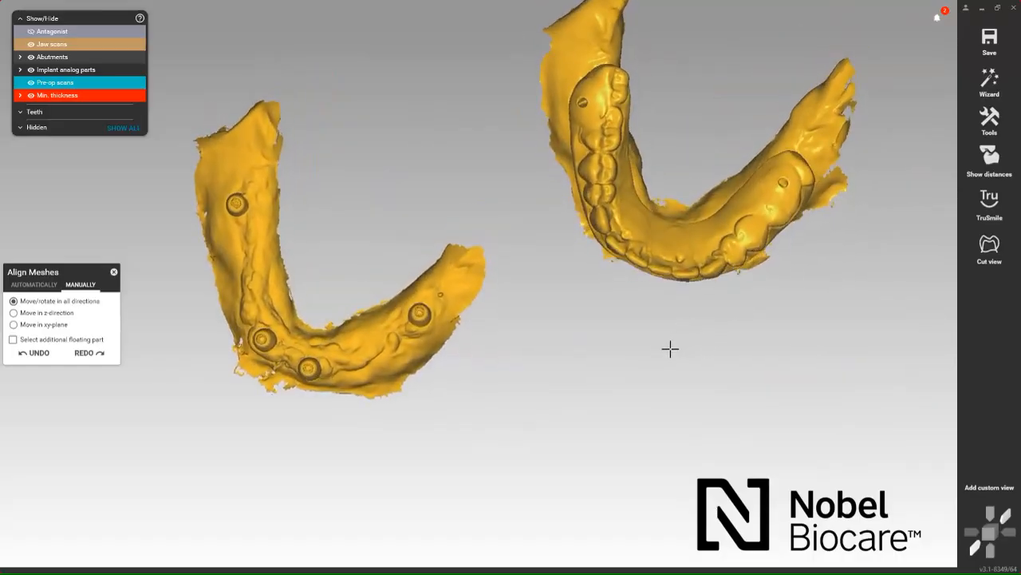
# Set three matching point pairs for automatic alignment between the floating pre-op scan and fixed jaw scan: both posterior ends and the anterior lingual area
pyautogui.click(35, 285)
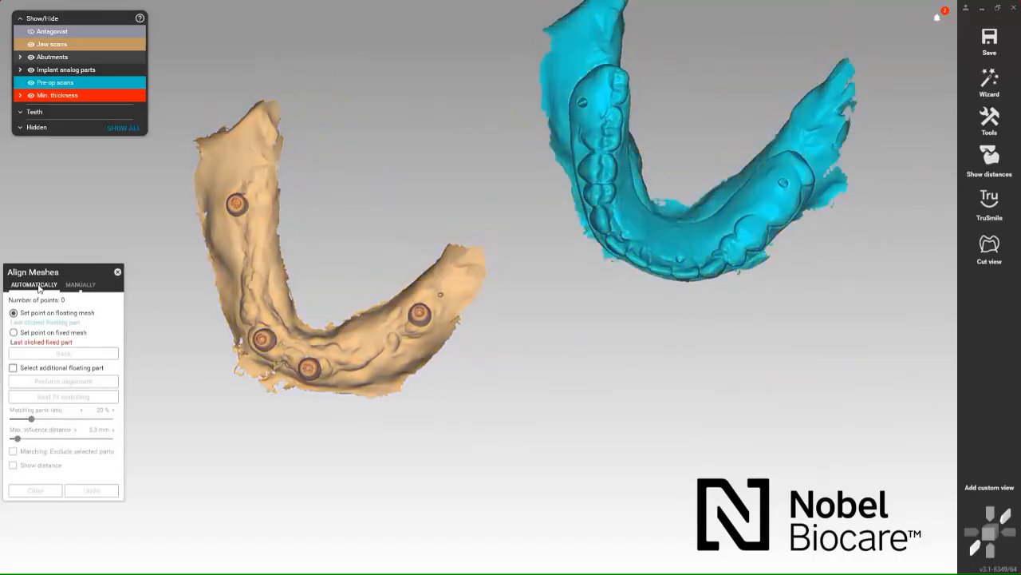
pyautogui.click(811, 128)
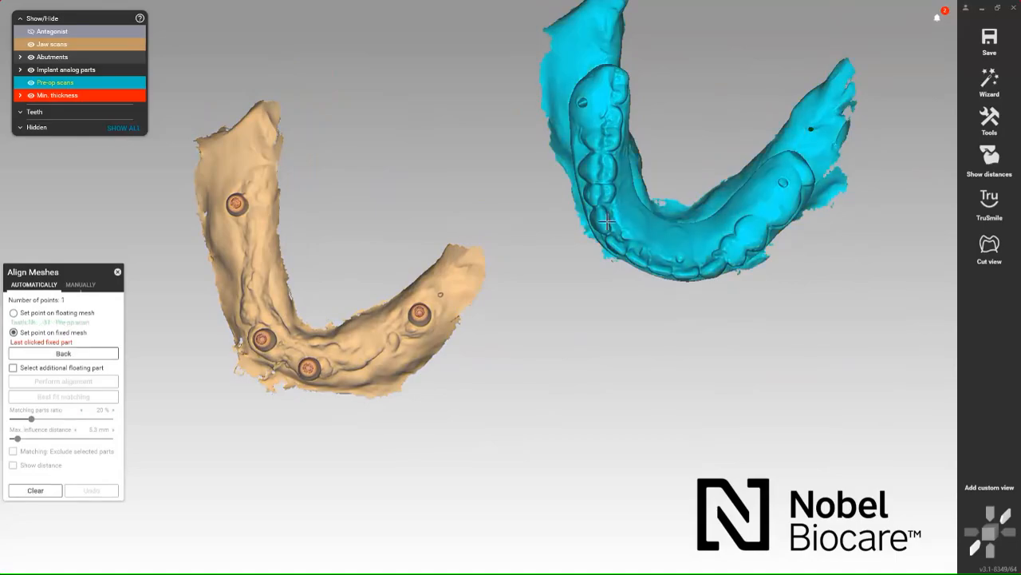
pyautogui.click(459, 264)
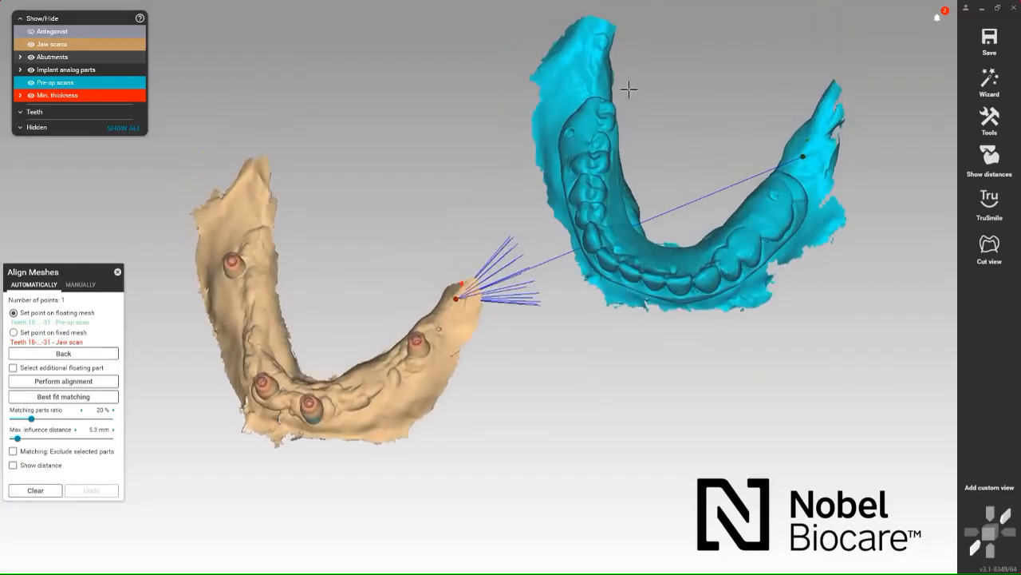
pyautogui.moveTo(629, 90); pyautogui.dragTo(654, 98, button='right')
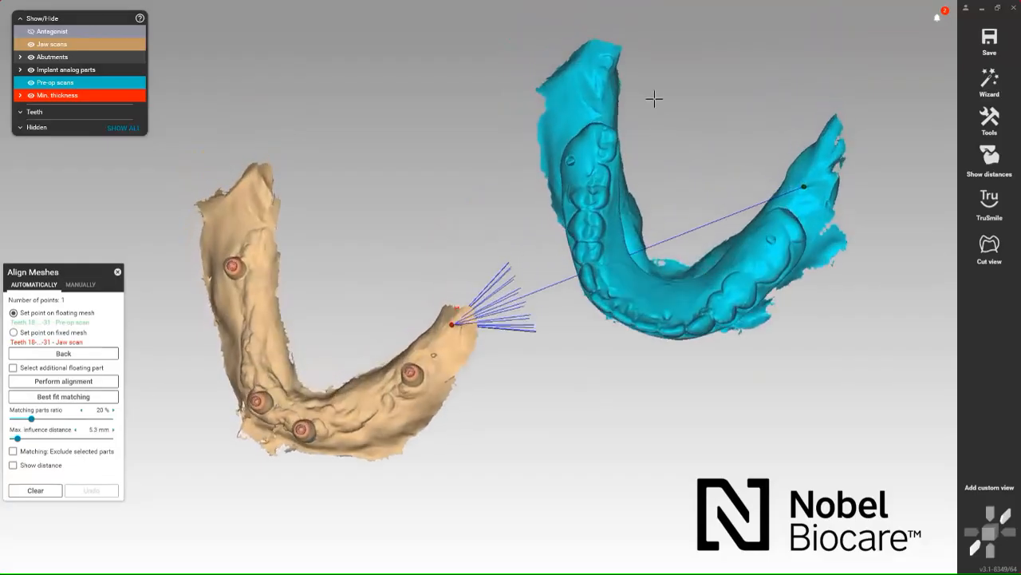
pyautogui.click(599, 114)
pyautogui.click(261, 222)
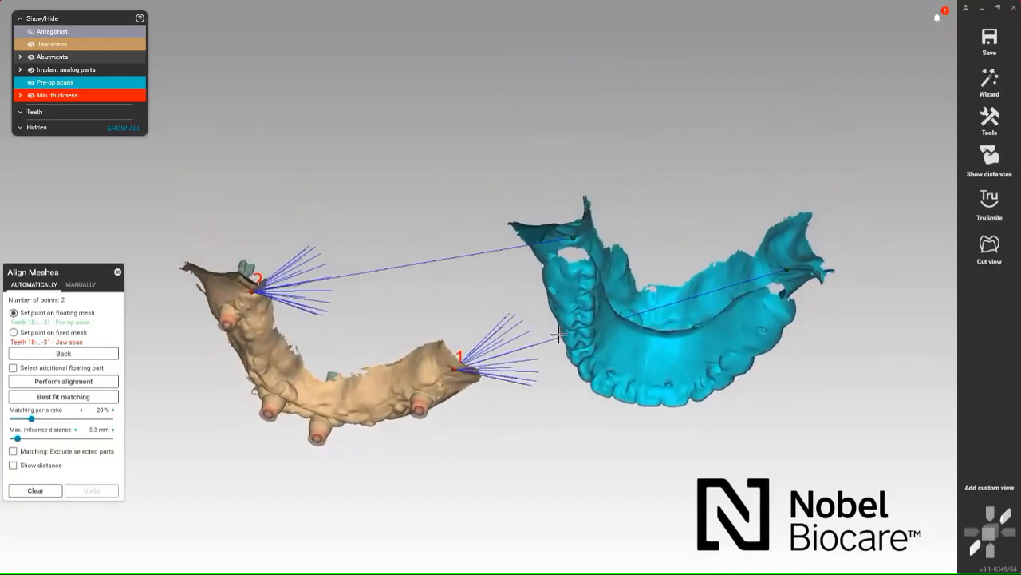
pyautogui.click(639, 307)
pyautogui.click(296, 397)
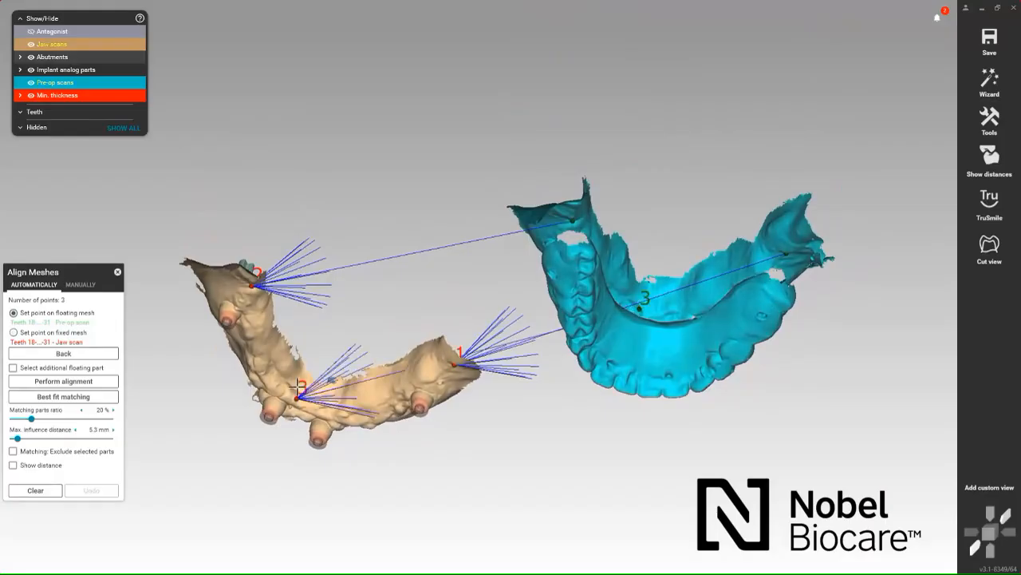
# Align the pre-op scan to the jaw scan from the point pairs, refine it with best fit matching, and clear the points
pyautogui.click(42, 386)
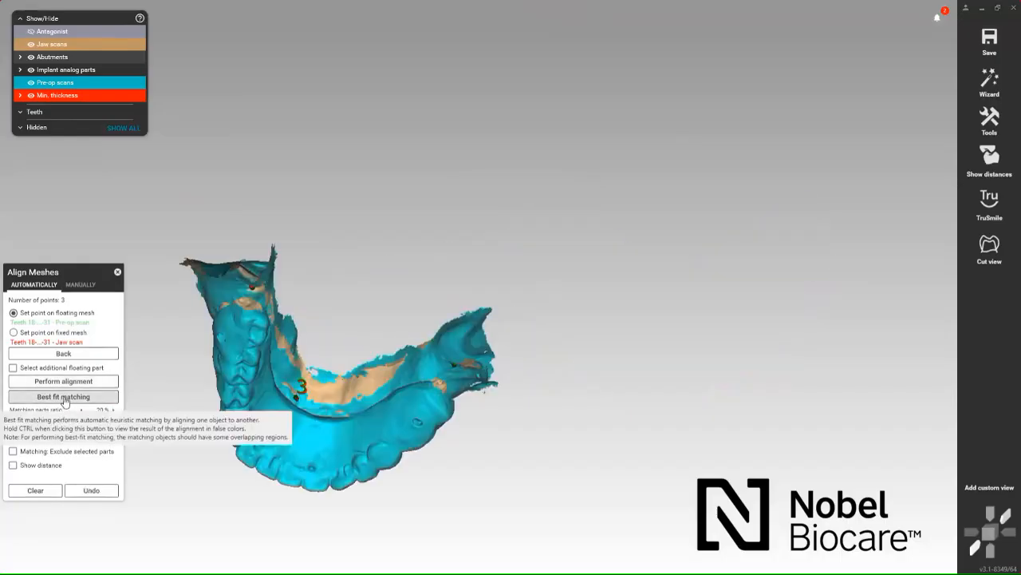
pyautogui.click(65, 397)
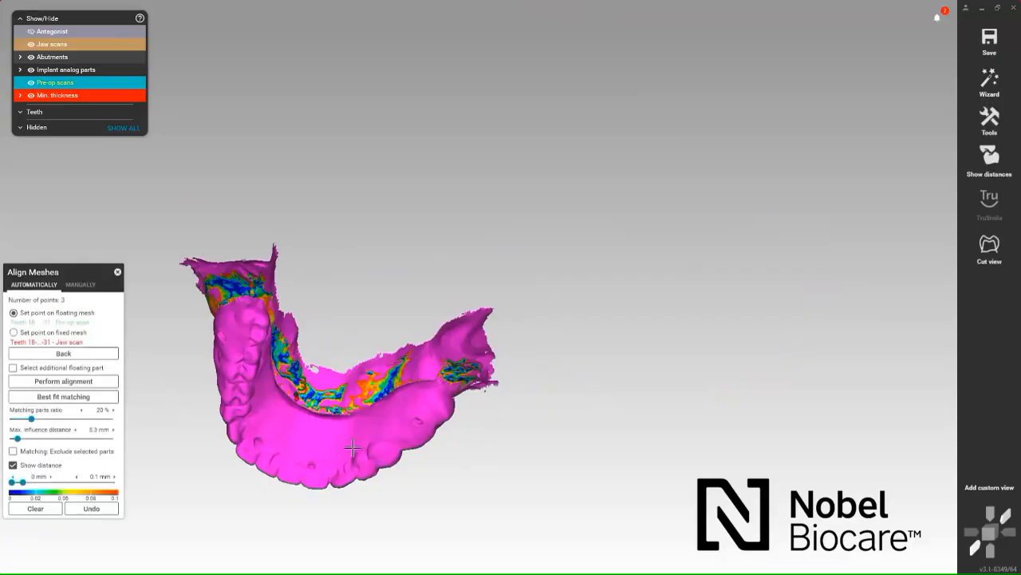
pyautogui.moveTo(334, 470); pyautogui.dragTo(288, 517, button='right')
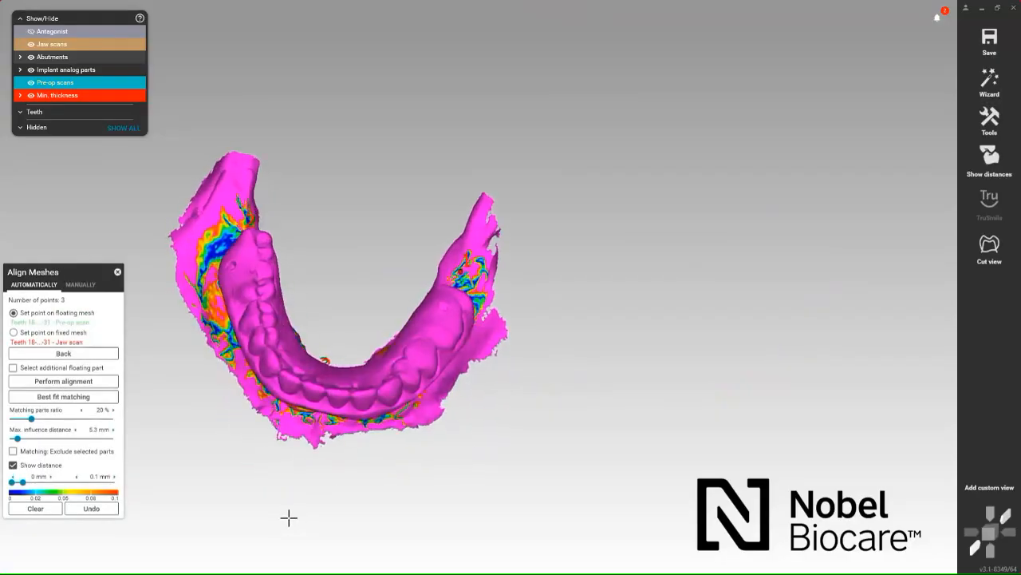
pyautogui.click(36, 508)
pyautogui.moveTo(423, 499); pyautogui.dragTo(466, 469, button='right')
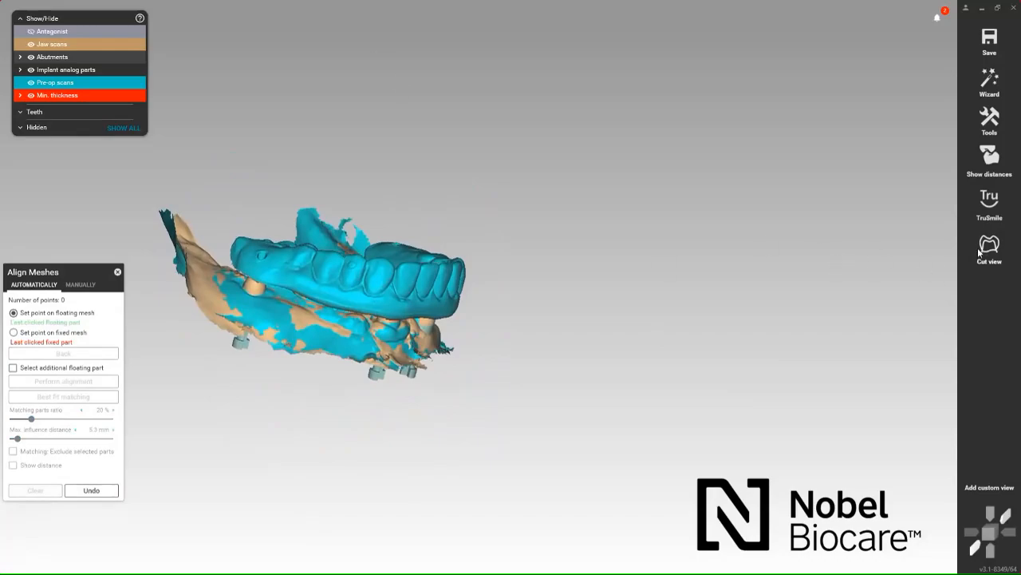
# Inspect the fit of the pre-op scan on the jaw scan in cross-sections at both posterior ends and the anterior, then close Align Meshes
pyautogui.click(988, 246)
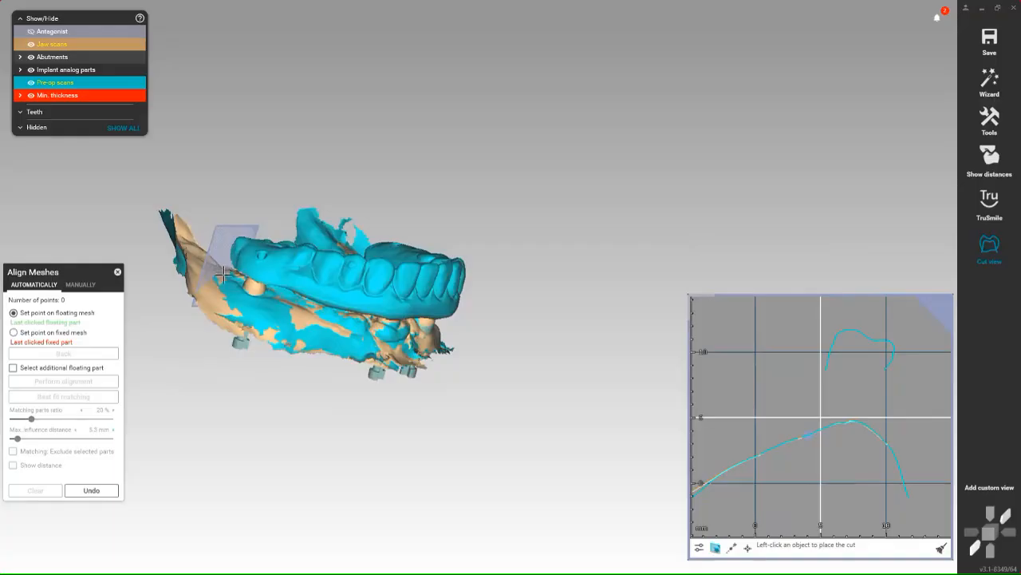
pyautogui.moveTo(547, 392); pyautogui.dragTo(542, 402, button='right')
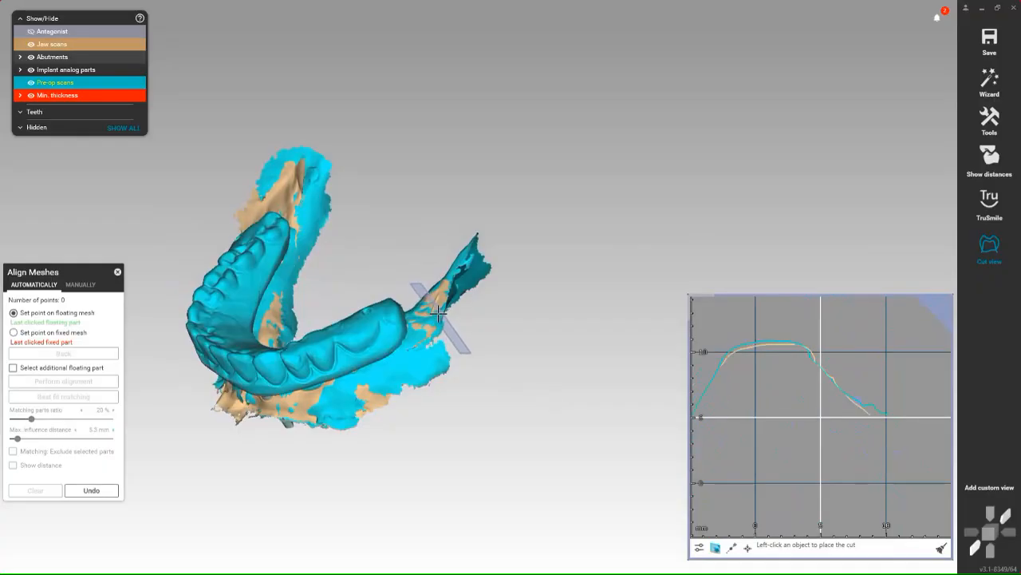
pyautogui.click(436, 315)
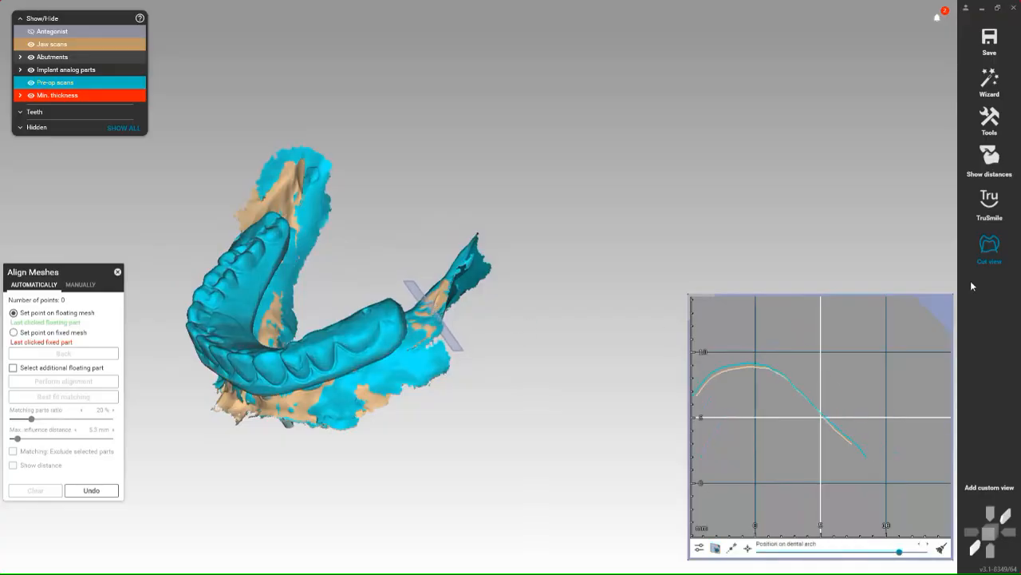
pyautogui.click(998, 252)
pyautogui.click(993, 251)
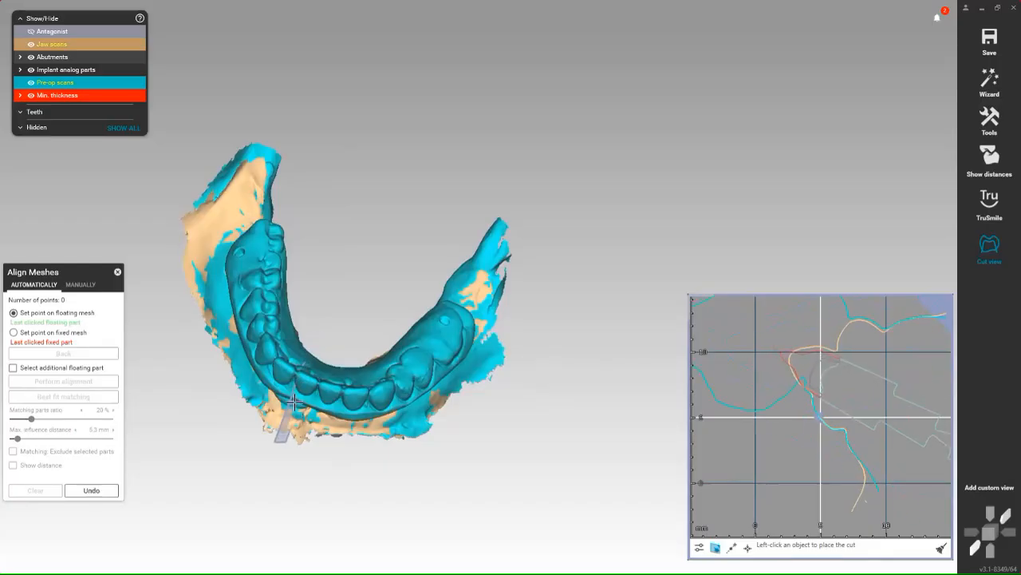
pyautogui.click(997, 249)
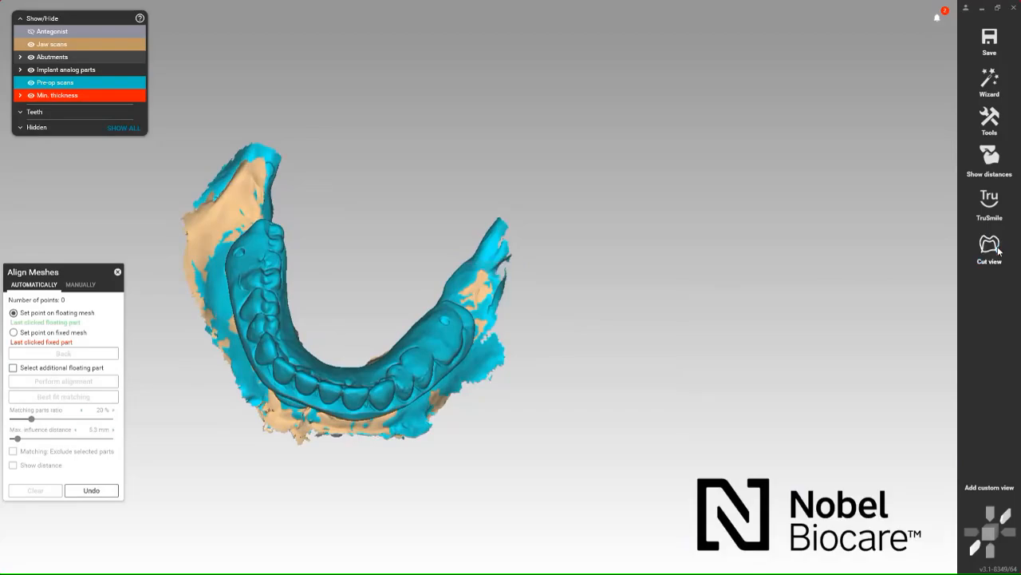
pyautogui.moveTo(690, 347); pyautogui.dragTo(679, 330, button='right')
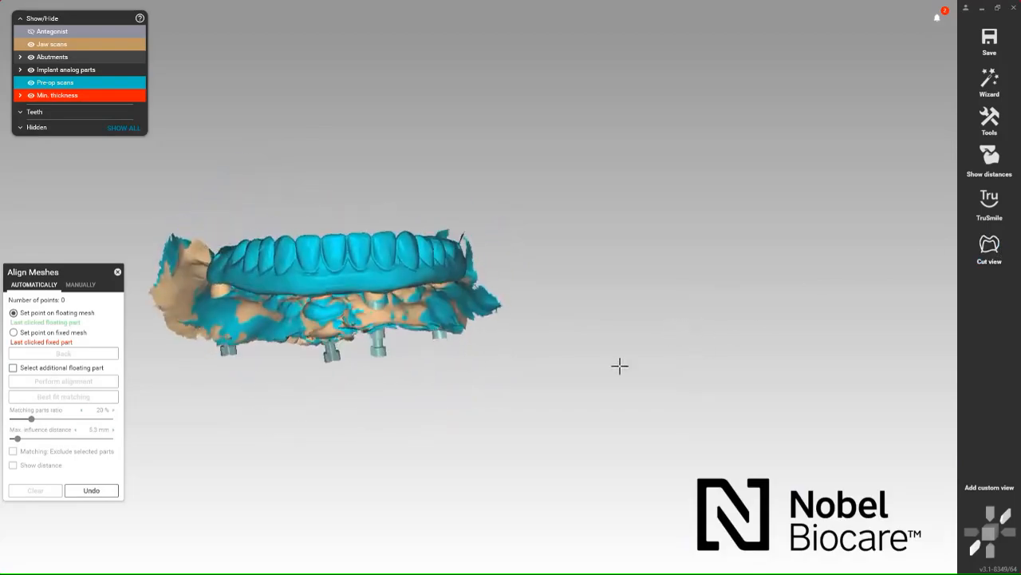
pyautogui.moveTo(505, 401); pyautogui.dragTo(249, 359, button='right')
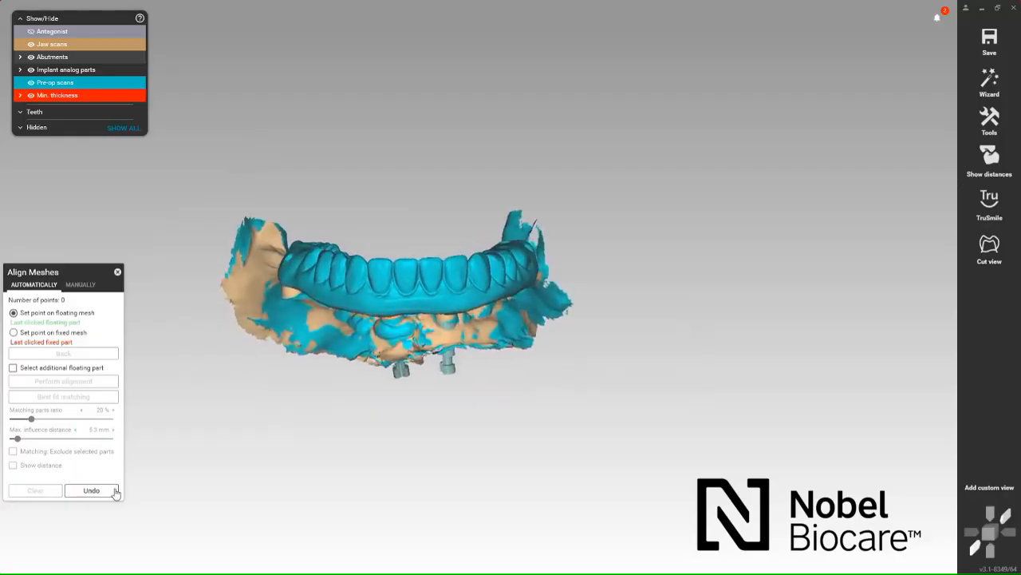
pyautogui.click(117, 273)
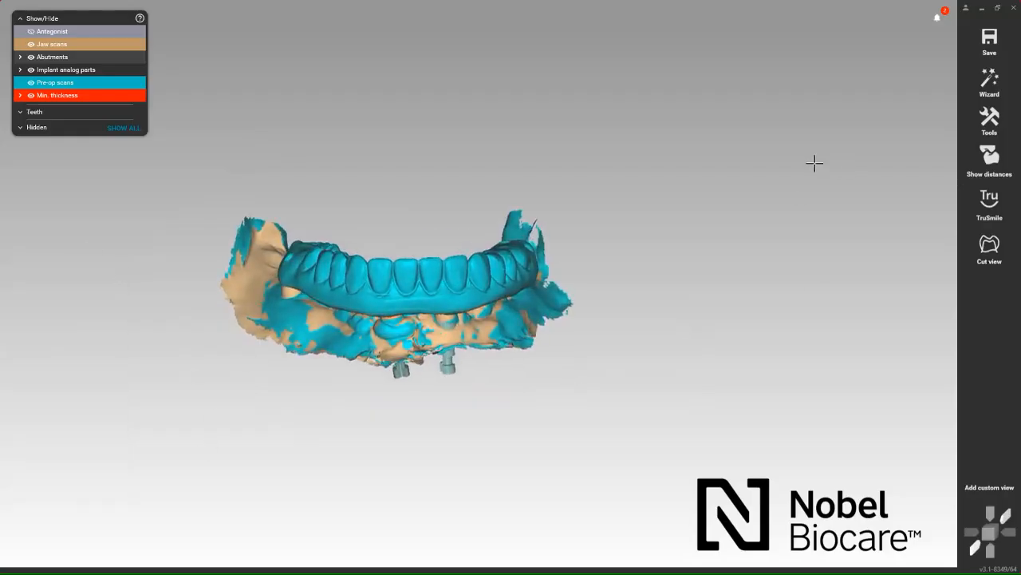
# Show the antagonist and start adding a mesh of the type Generic visualization mesh
pyautogui.moveTo(98, 34); pyautogui.dragTo(142, 34)
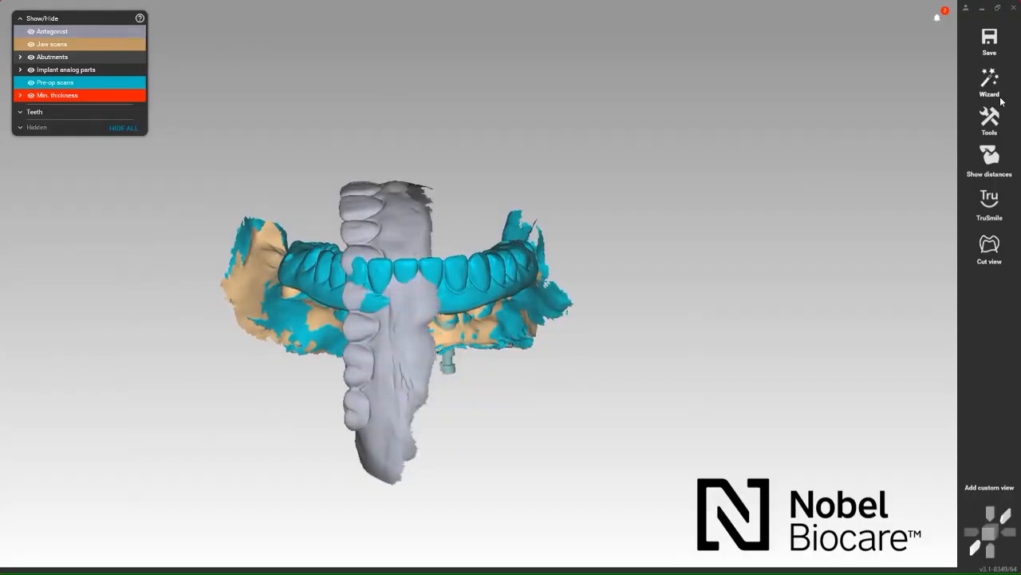
pyautogui.click(990, 121)
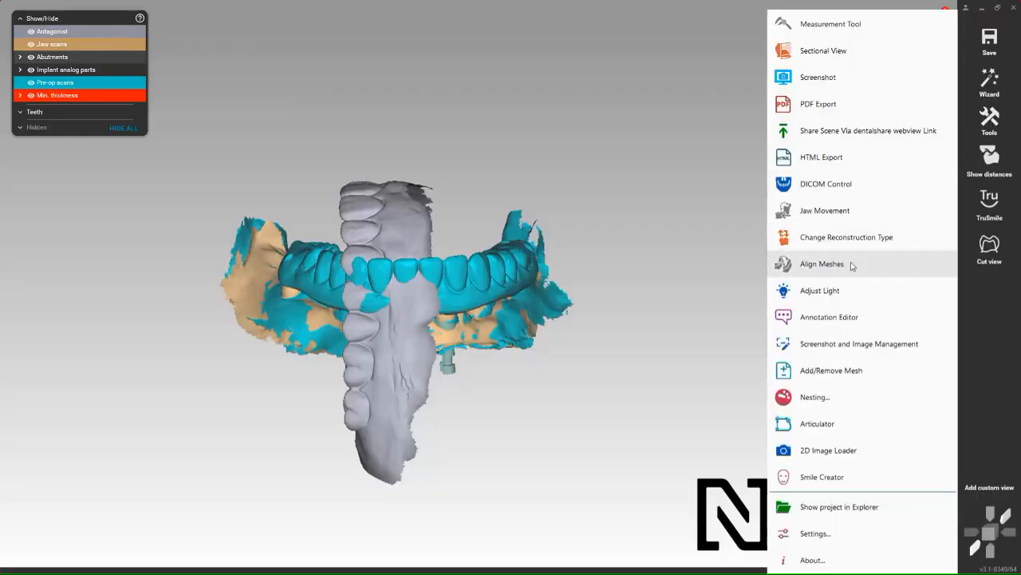
pyautogui.click(851, 374)
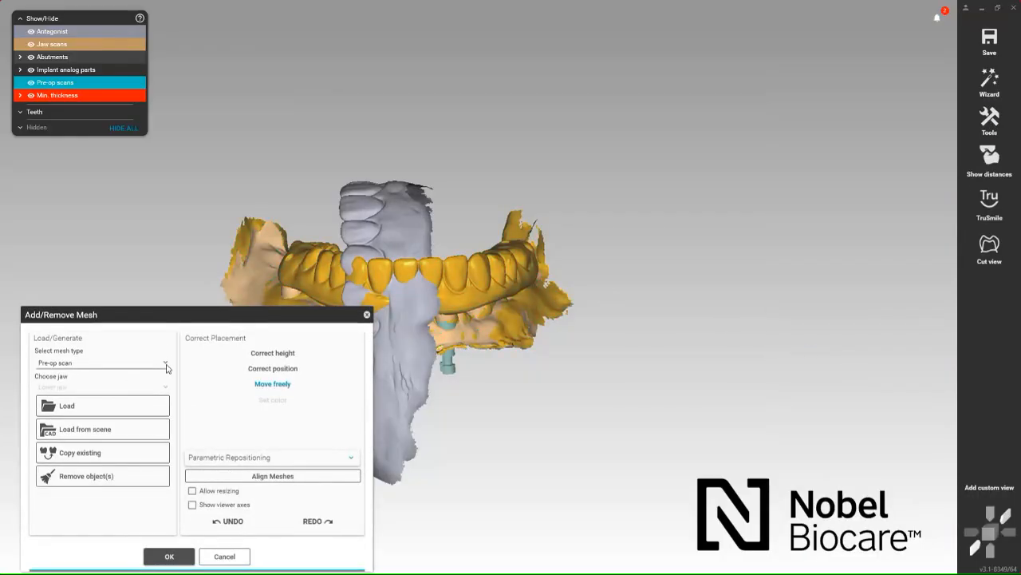
pyautogui.click(165, 365)
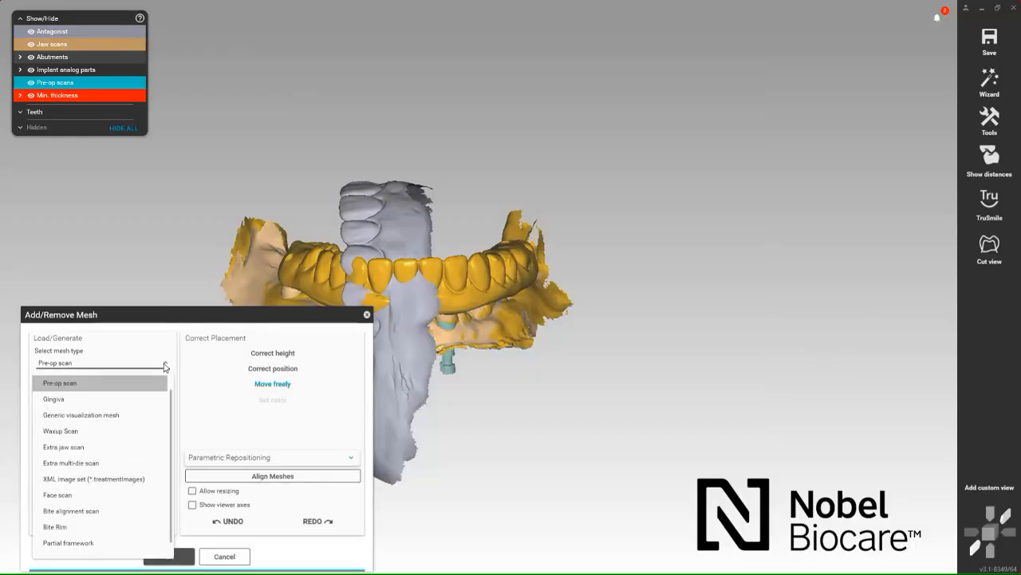
pyautogui.click(94, 415)
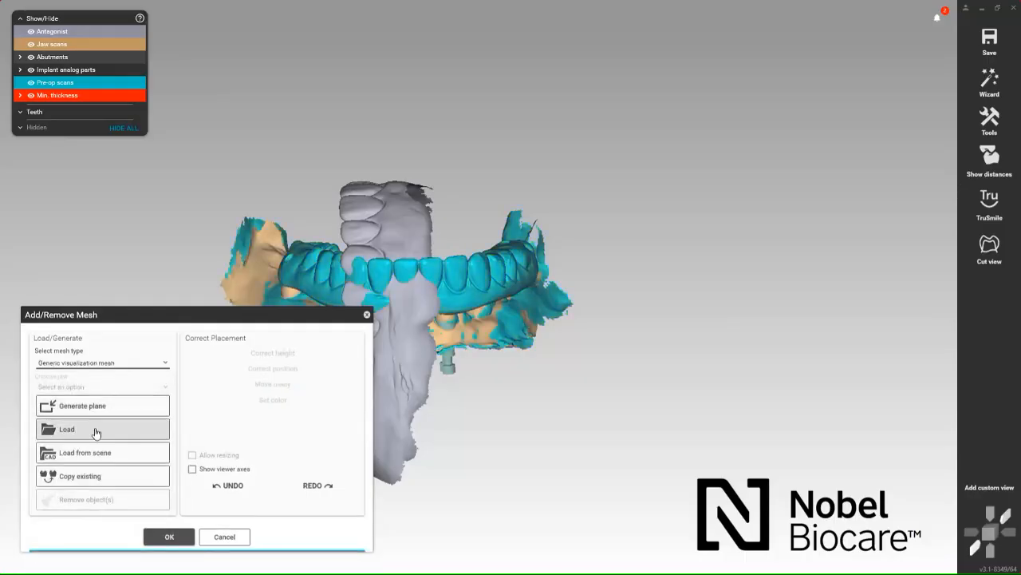
# Load the Bite file from the Lower iCam Case folder and accept the added mesh
pyautogui.click(95, 431)
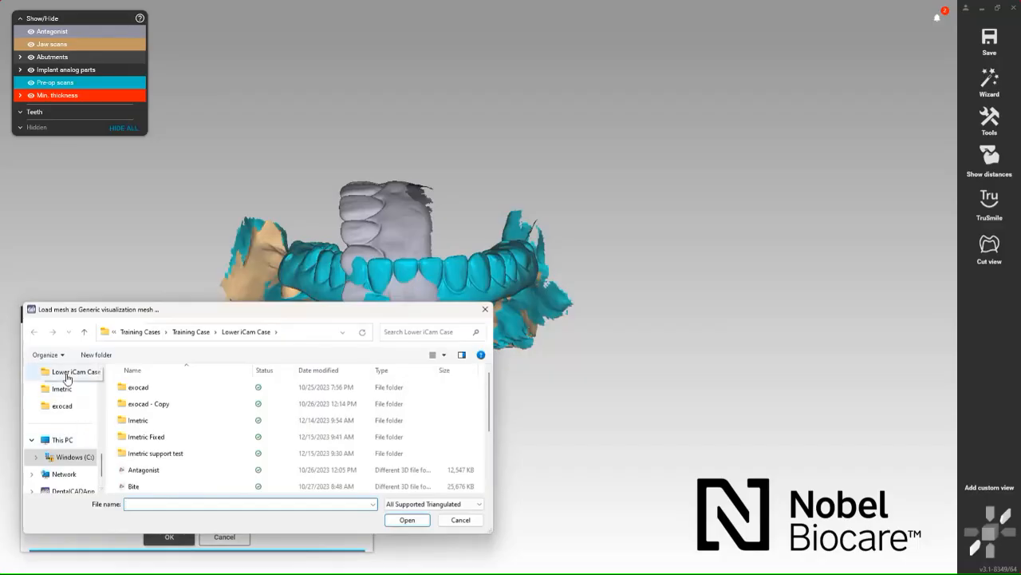
pyautogui.click(65, 372)
pyautogui.scroll(-1, 164, 478)
pyautogui.click(202, 451)
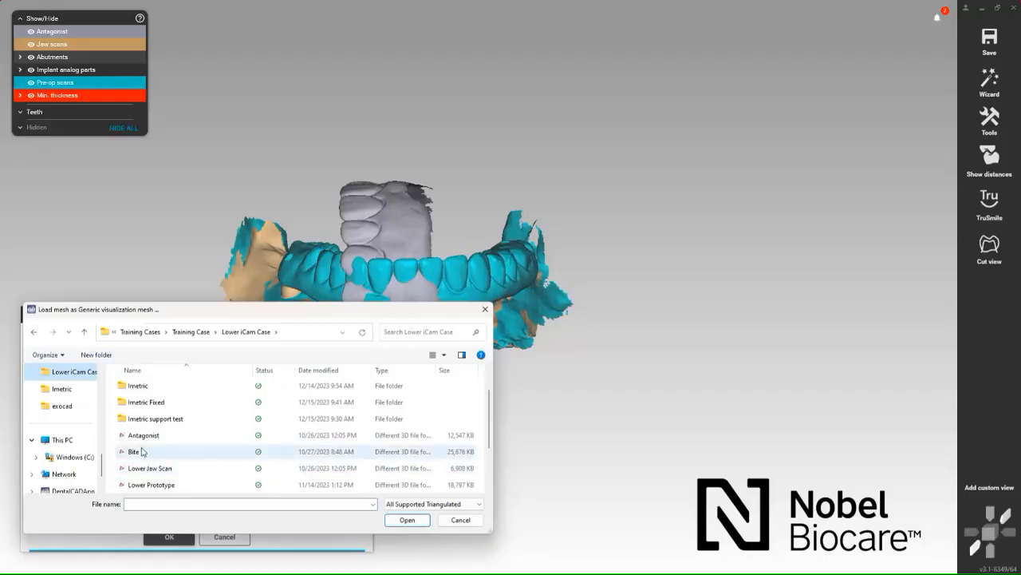
pyautogui.click(407, 519)
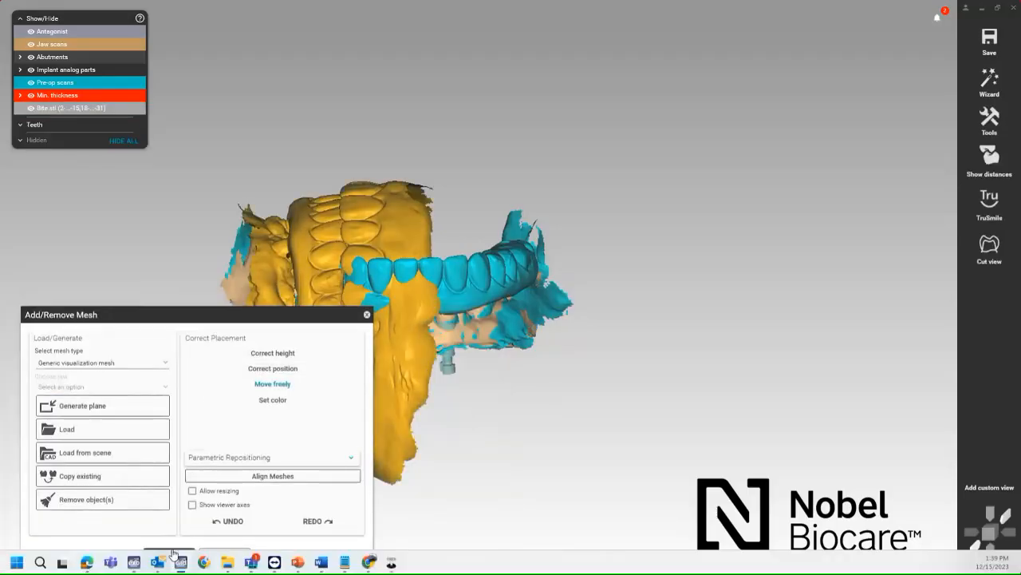
pyautogui.click(169, 556)
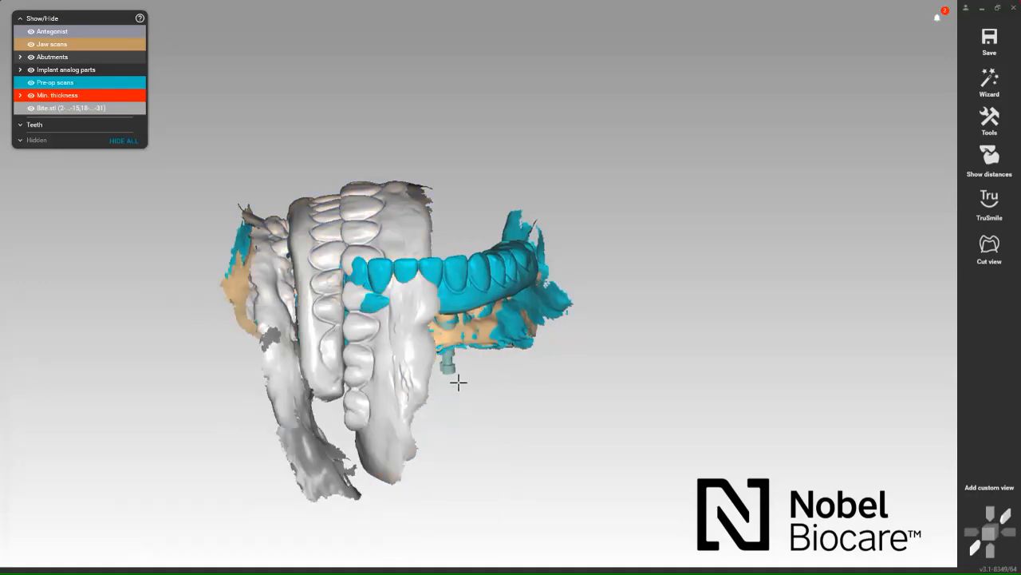
# Start Align Meshes, hide the antagonist, and manually move and rotate the bite scan upright beside the lower scans
pyautogui.click(986, 121)
pyautogui.click(825, 266)
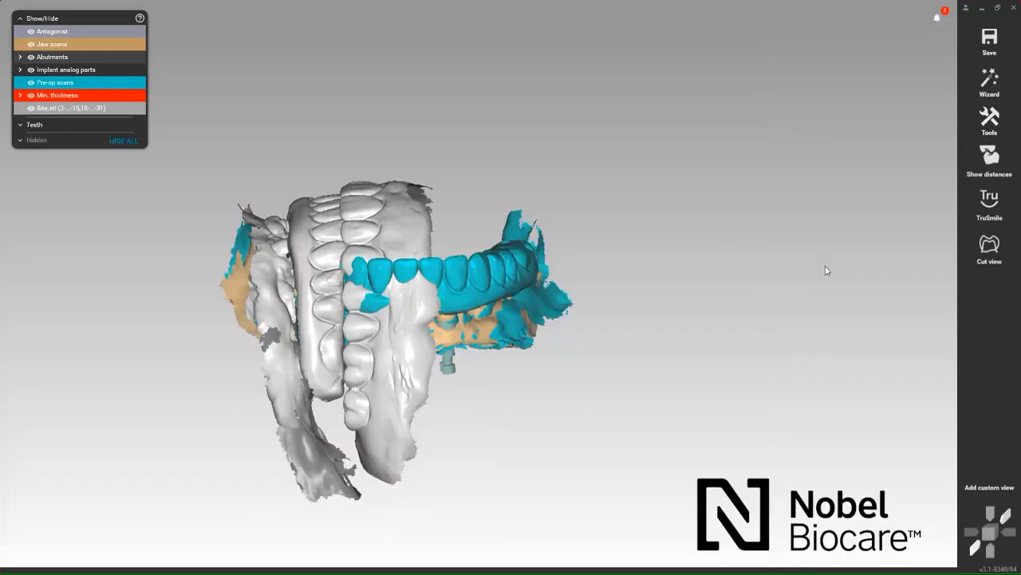
pyautogui.click(32, 31)
pyautogui.click(80, 283)
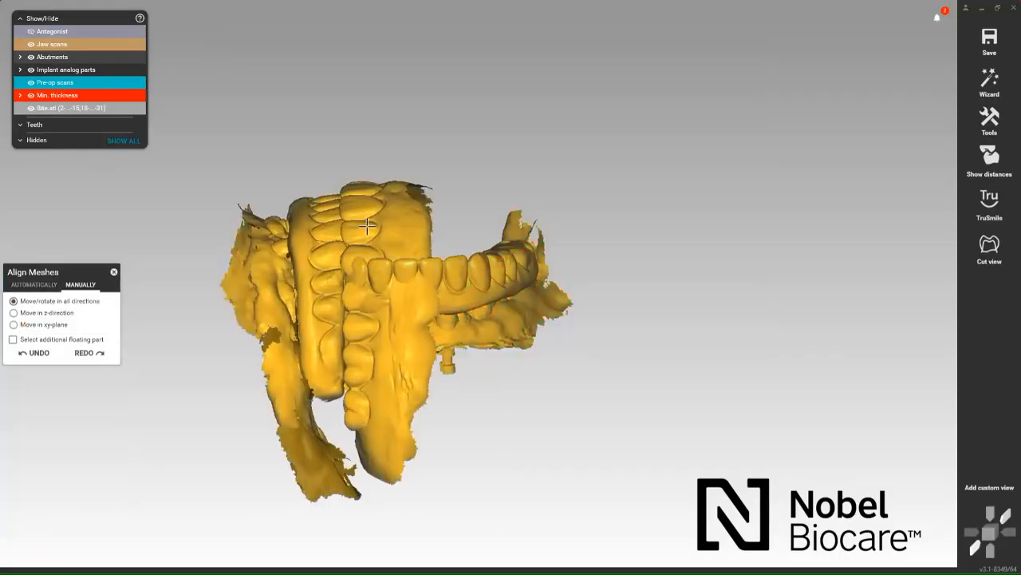
pyautogui.moveTo(372, 224); pyautogui.dragTo(777, 330)
pyautogui.keyDown('ctrl'); pyautogui.moveTo(777, 130); pyautogui.dragTo(609, 294); pyautogui.keyUp('ctrl')
pyautogui.keyDown('ctrl'); pyautogui.moveTo(695, 290); pyautogui.dragTo(736, 192); pyautogui.keyUp('ctrl')
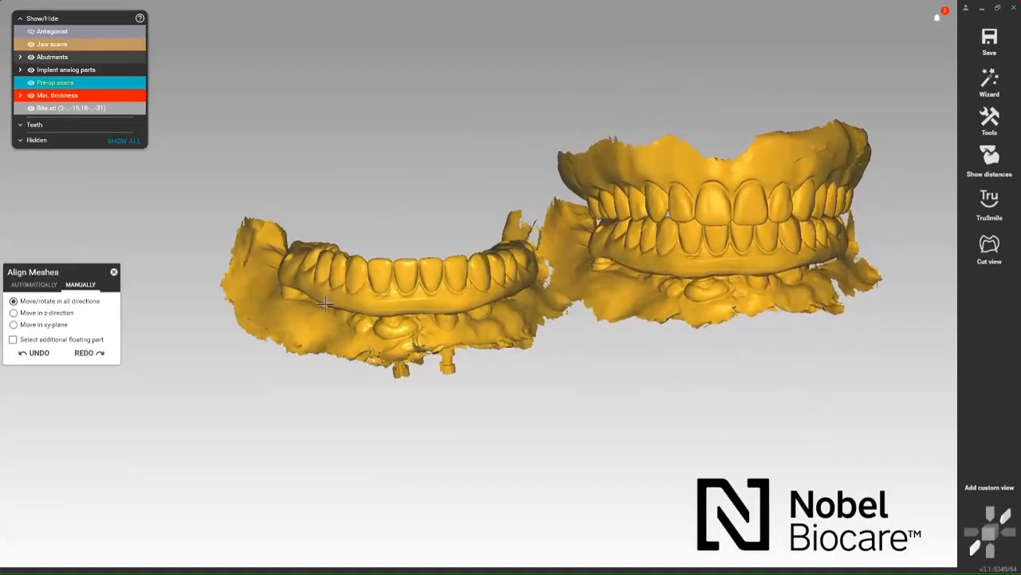
# Set three matching point pairs for automatic alignment between the bite scan's lower teeth and the pre-op scan: both posterior ends and one front tooth
pyautogui.click(35, 284)
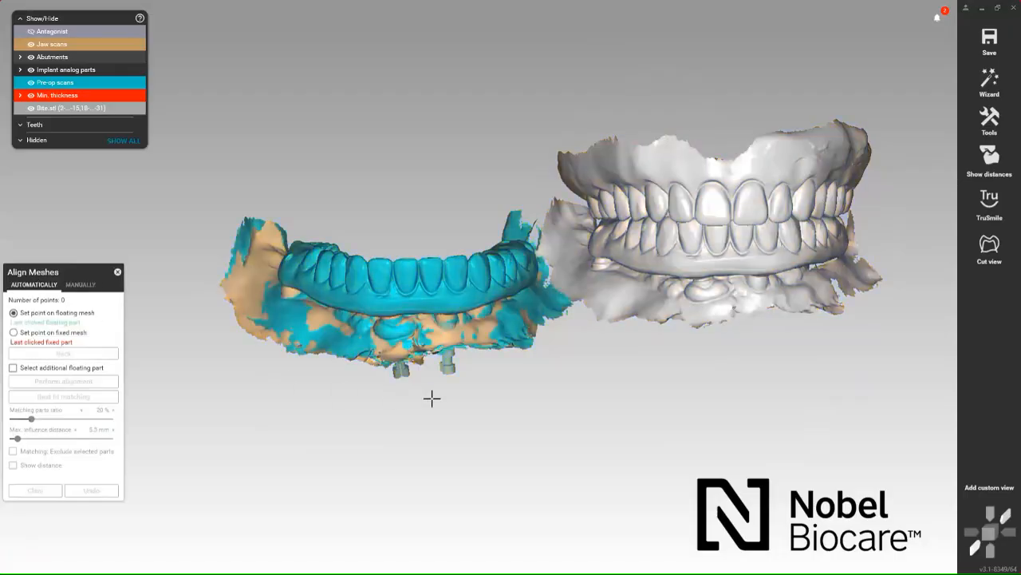
pyautogui.moveTo(431, 398); pyautogui.dragTo(462, 398, button='right')
pyautogui.click(573, 239)
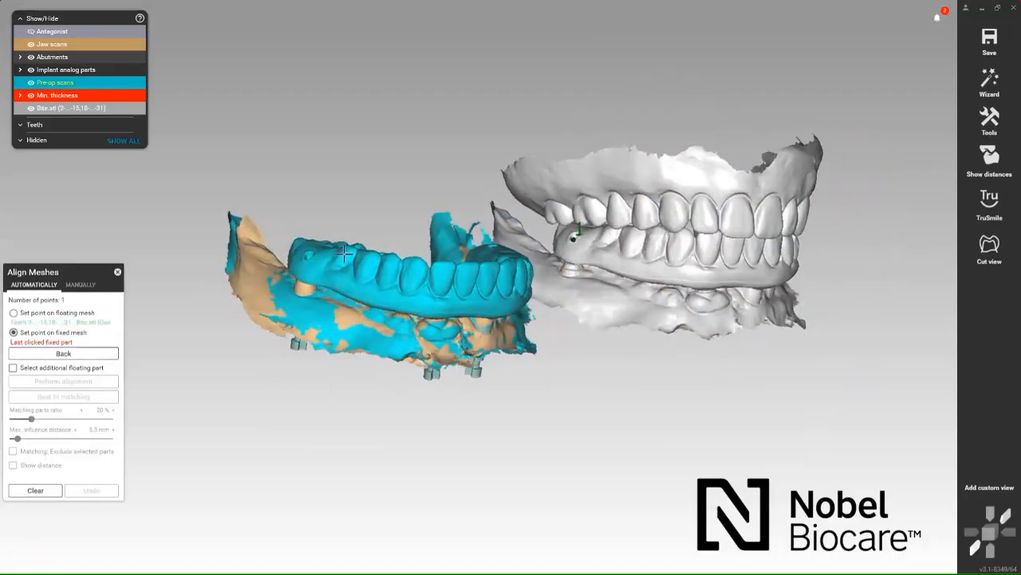
pyautogui.click(308, 260)
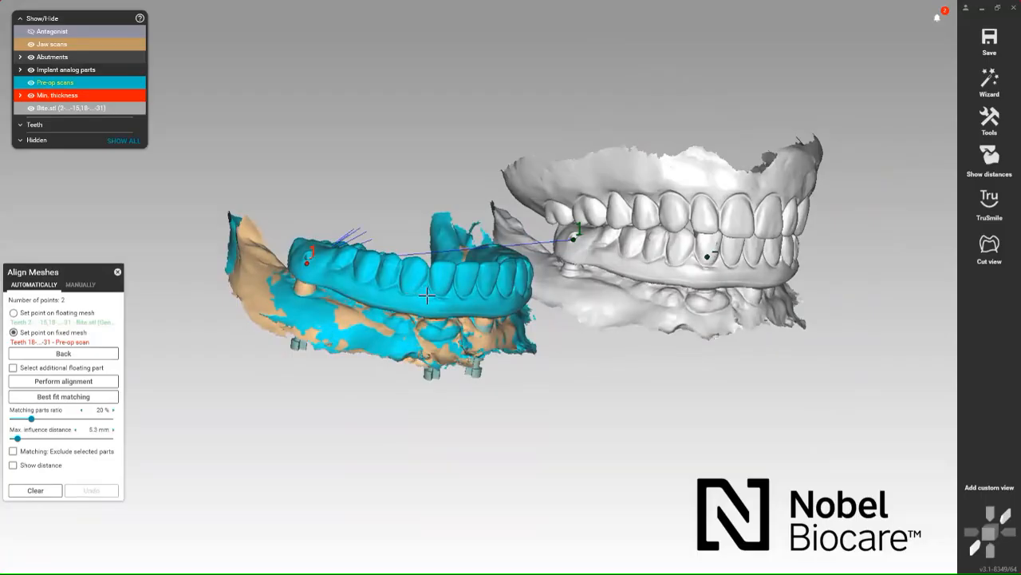
pyautogui.click(466, 286)
pyautogui.moveTo(620, 410); pyautogui.dragTo(627, 404, button='right')
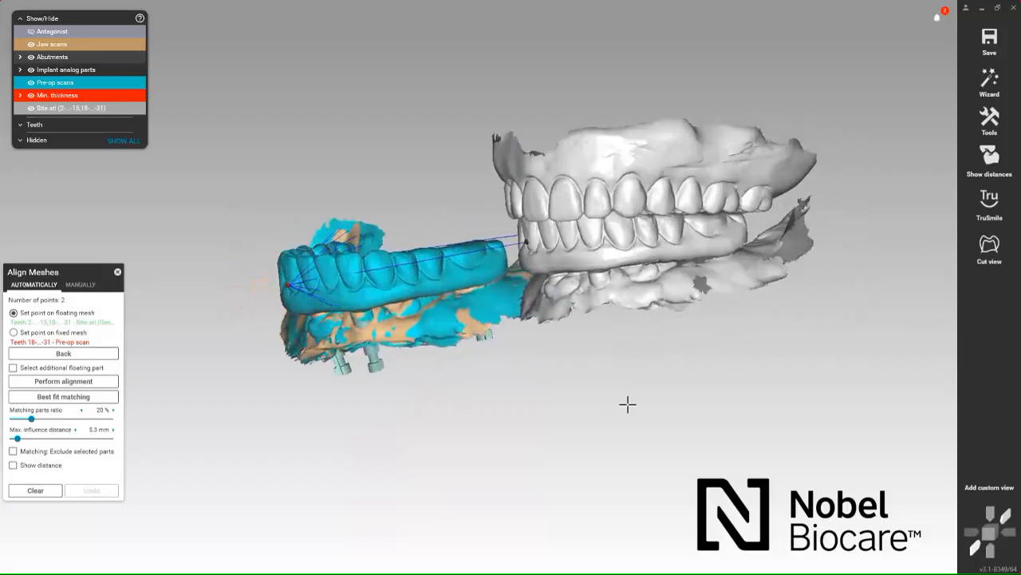
pyautogui.click(714, 233)
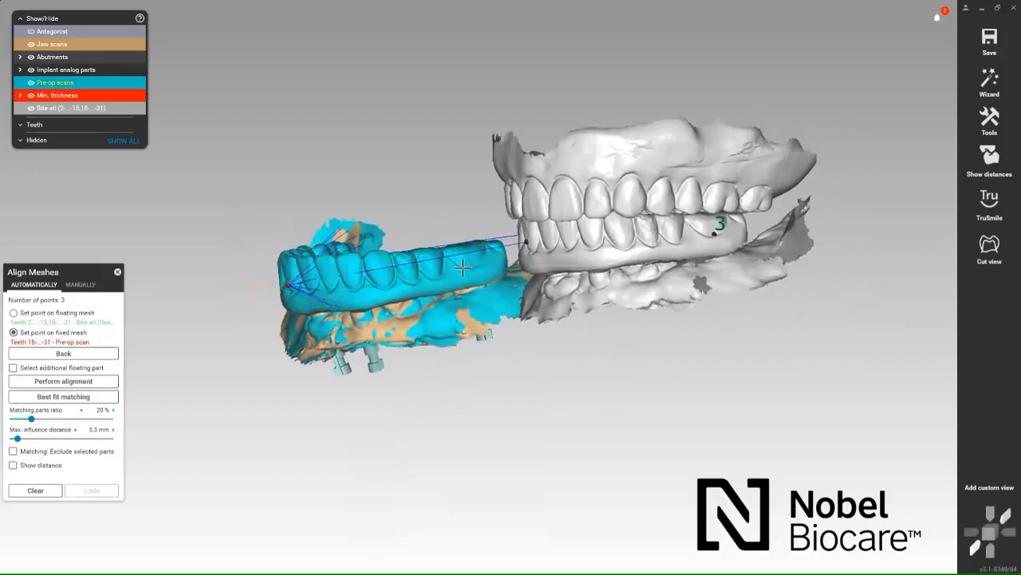
pyautogui.click(463, 269)
# Align the bite scan to the pre-op scan, refine it with best fit matching, and check the distances with the jaw scans hidden
pyautogui.click(40, 384)
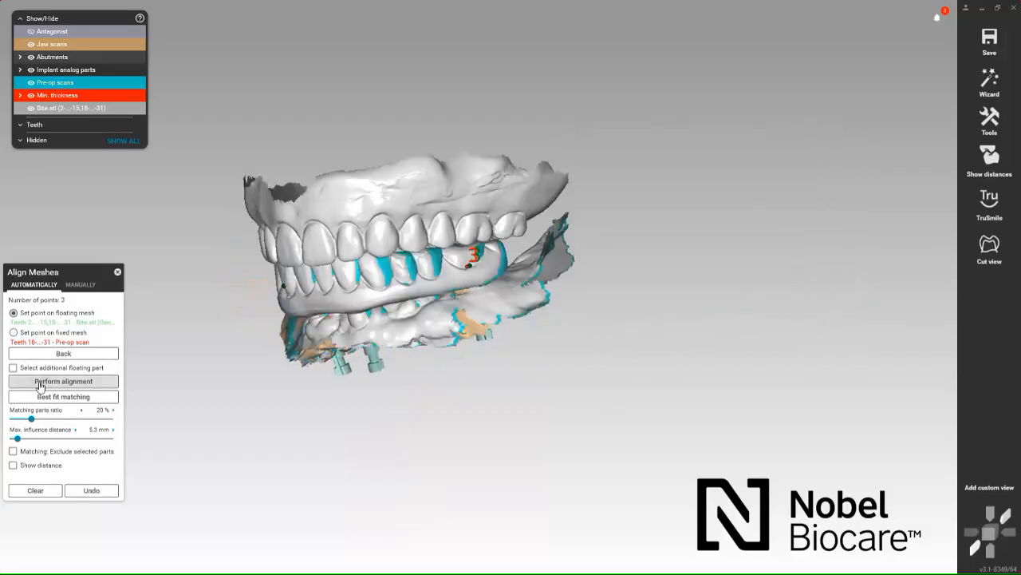
pyautogui.click(49, 397)
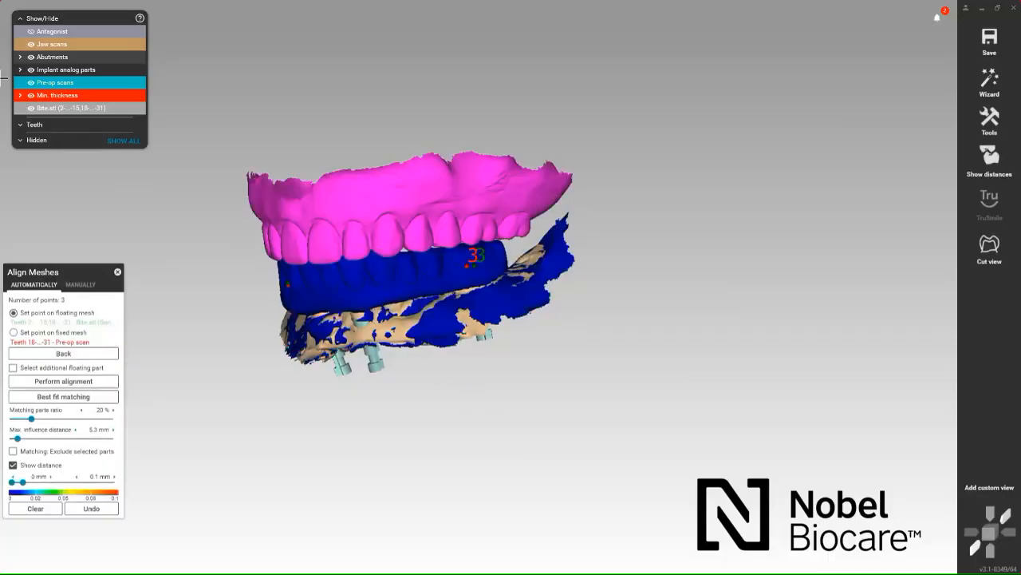
pyautogui.click(31, 43)
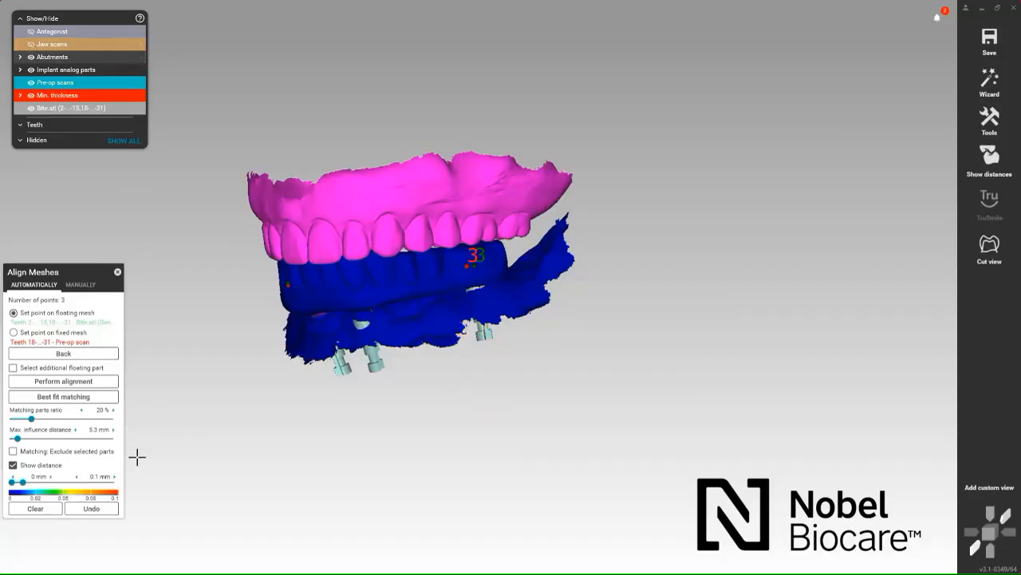
pyautogui.click(119, 274)
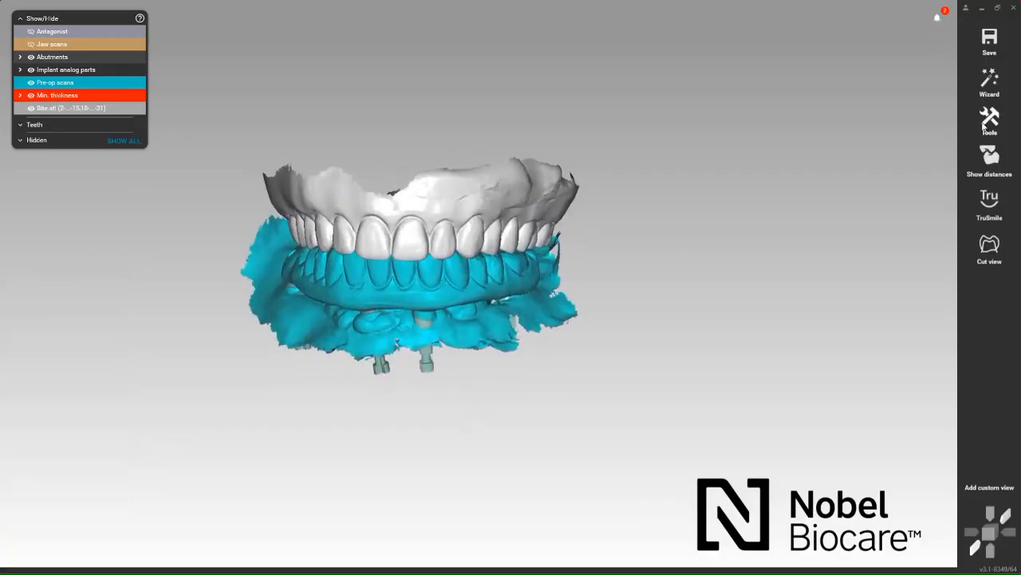
# Restart Align Meshes with the antagonist shown, and manually move and rotate the antagonist to face the same way beside the bite scan
pyautogui.click(988, 120)
pyautogui.click(886, 268)
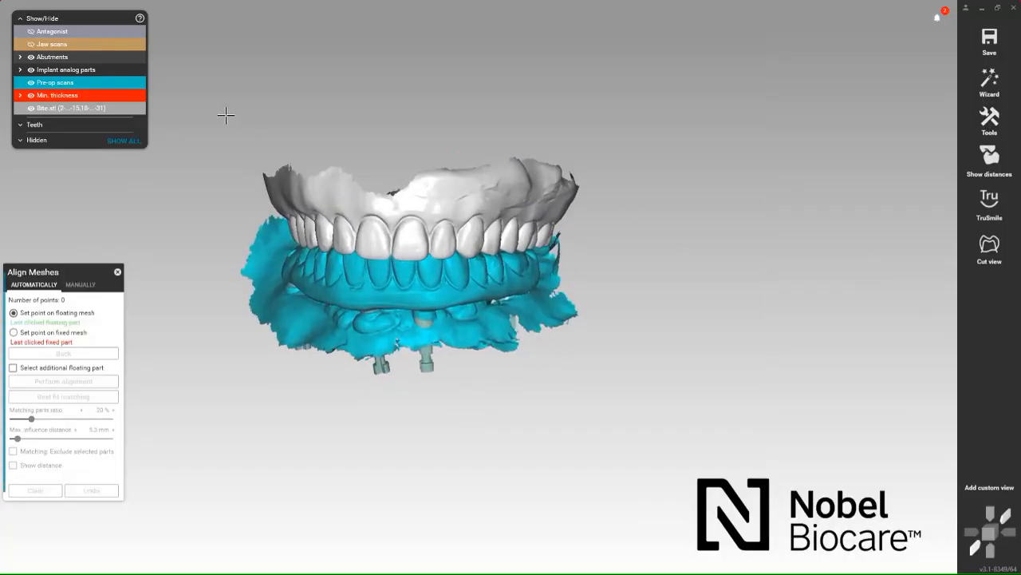
pyautogui.click(32, 31)
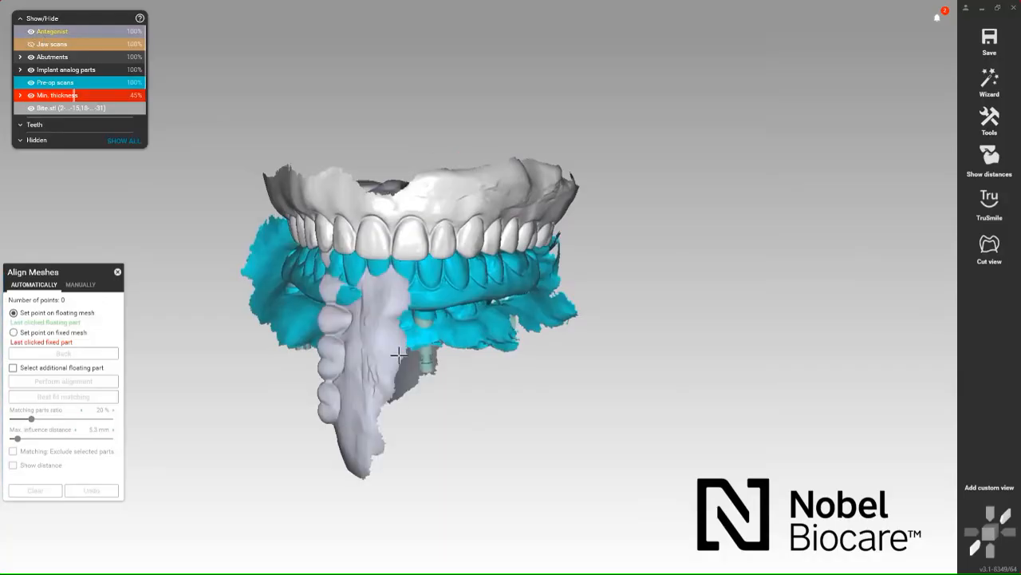
pyautogui.click(80, 285)
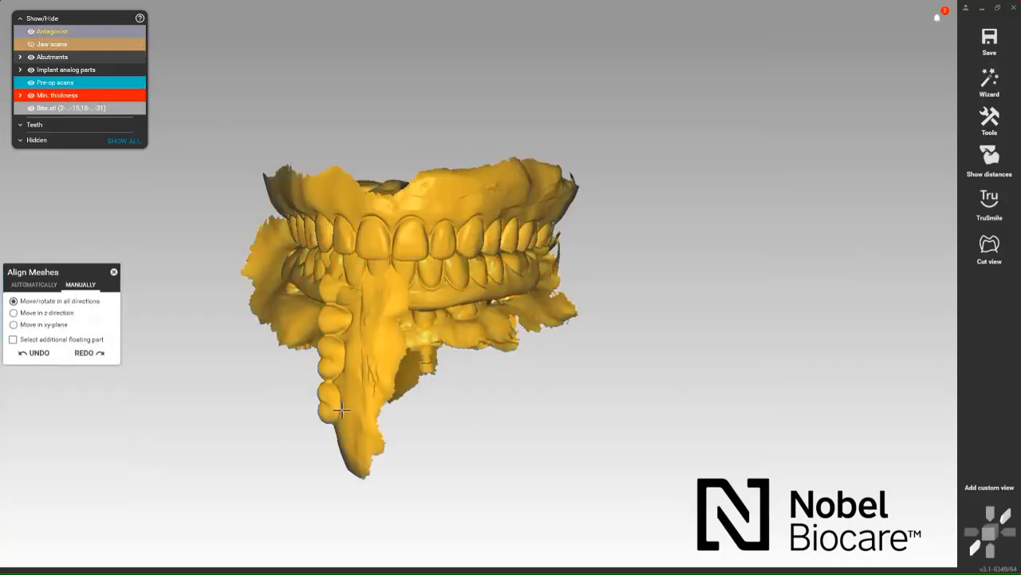
pyautogui.moveTo(344, 408); pyautogui.dragTo(889, 321)
pyautogui.moveTo(731, 174); pyautogui.dragTo(755, 293)
pyautogui.moveTo(824, 290); pyautogui.dragTo(804, 273)
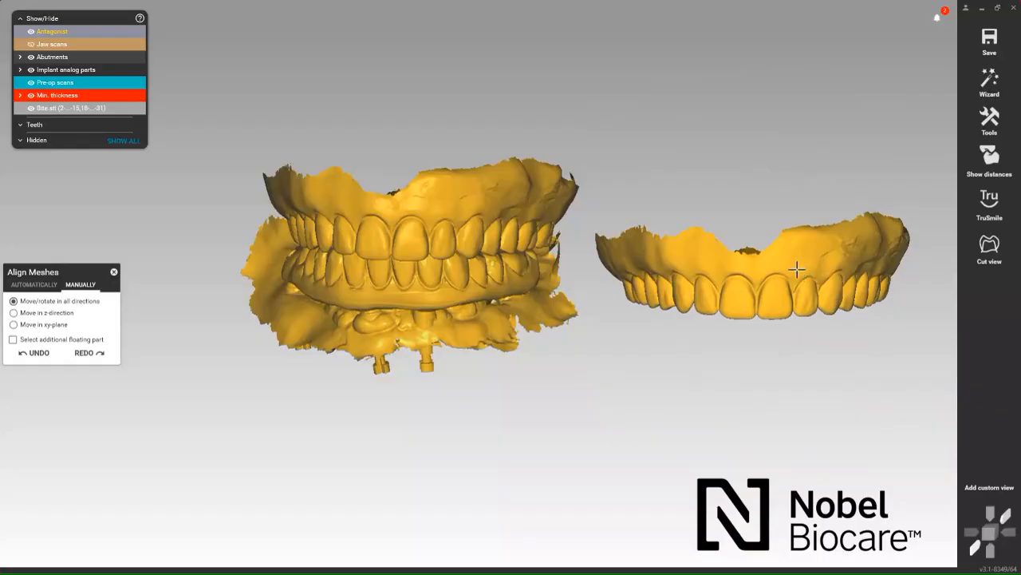
# Set three matching point pairs between the antagonist and the bite scan's upper teeth: both canines and one central incisor edge
pyautogui.click(31, 285)
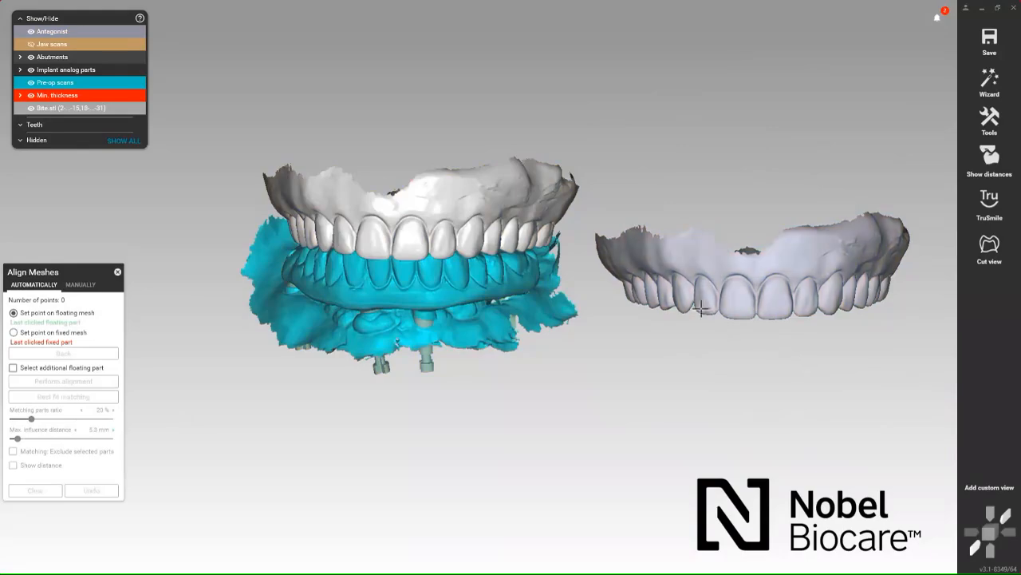
pyautogui.click(681, 291)
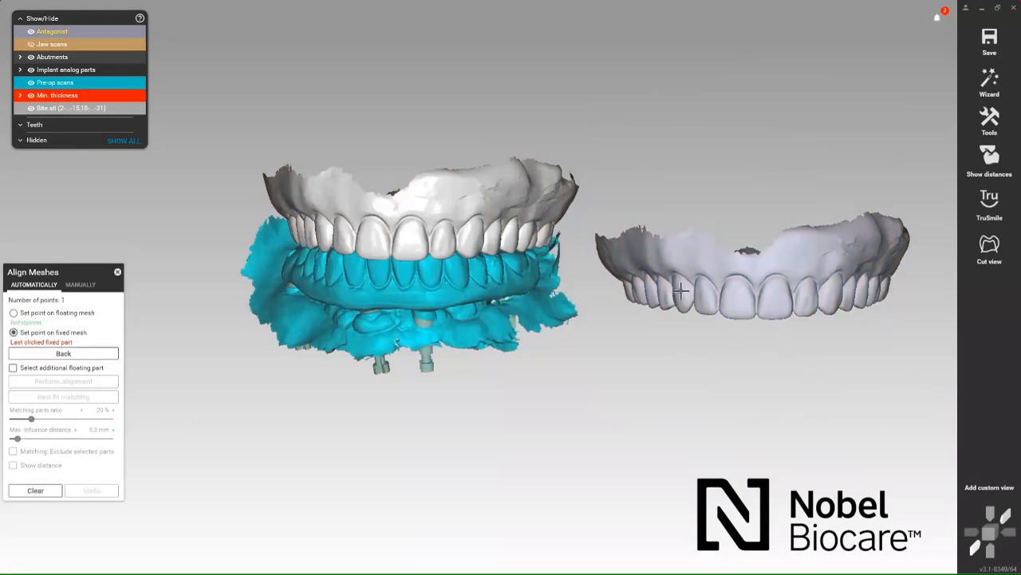
pyautogui.click(324, 232)
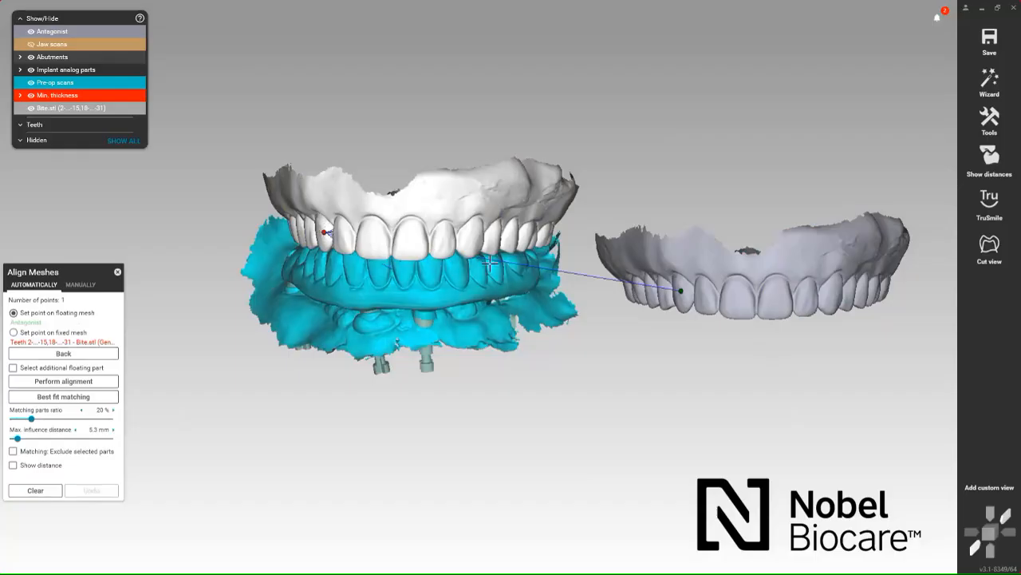
pyautogui.click(738, 316)
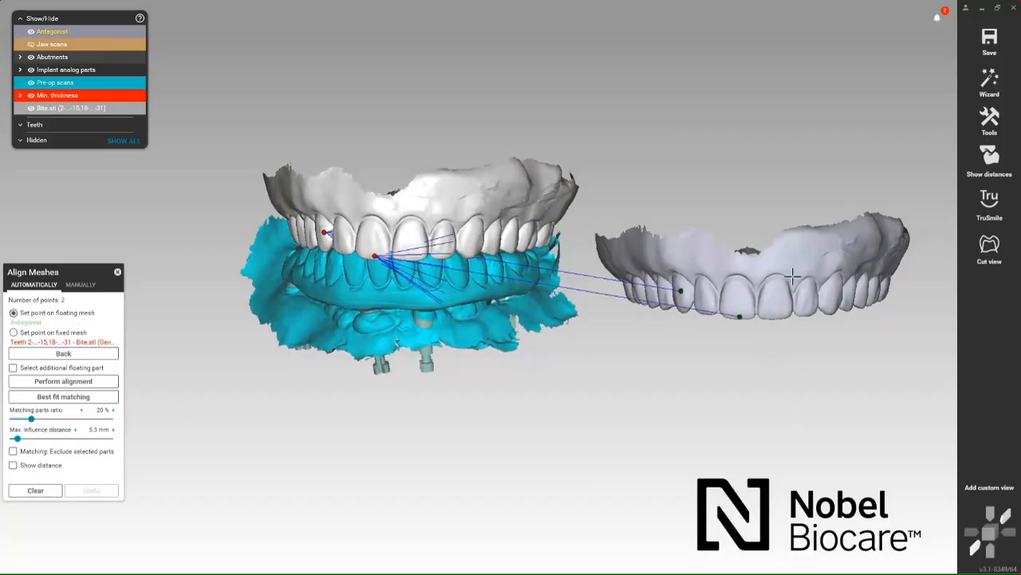
pyautogui.click(833, 283)
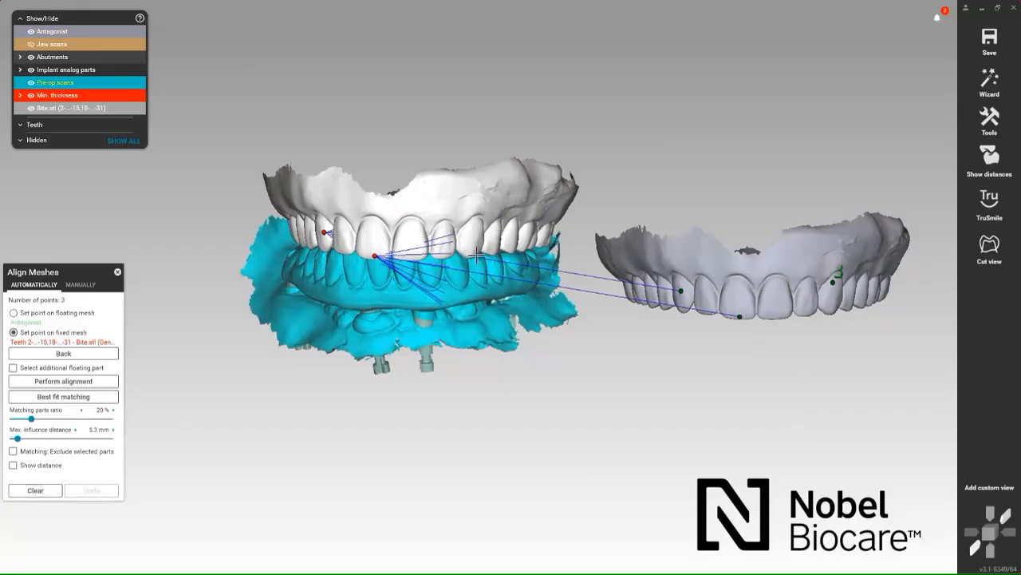
pyautogui.click(472, 227)
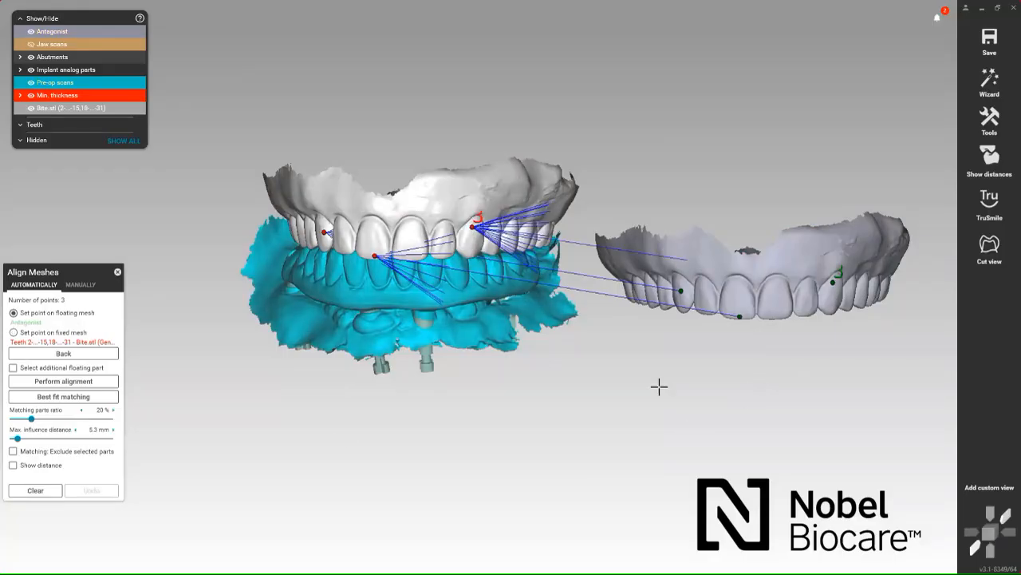
# Align the antagonist to the bite scan, refine it with best fit matching, check the distances, and close Align Meshes
pyautogui.click(75, 382)
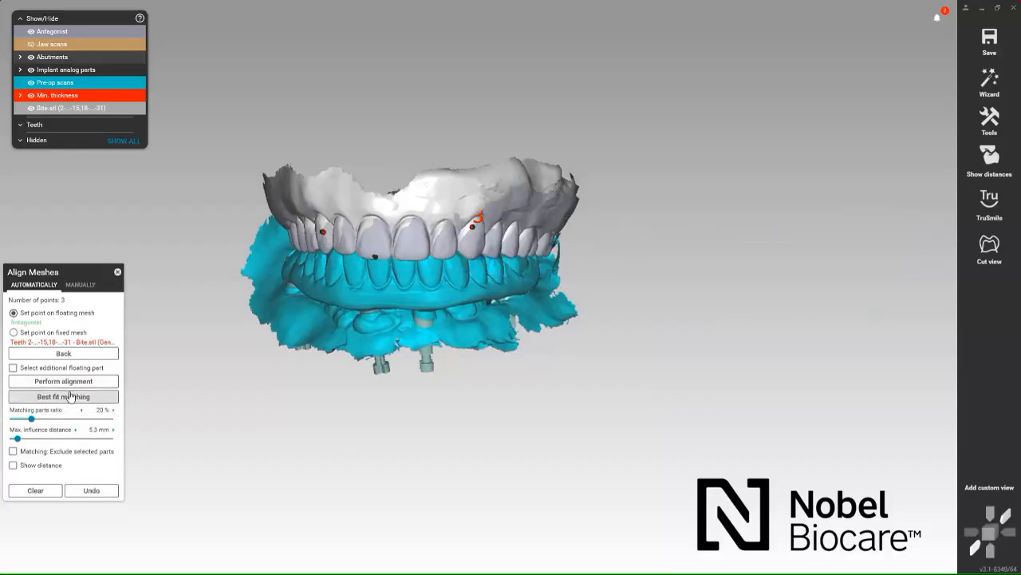
pyautogui.click(72, 396)
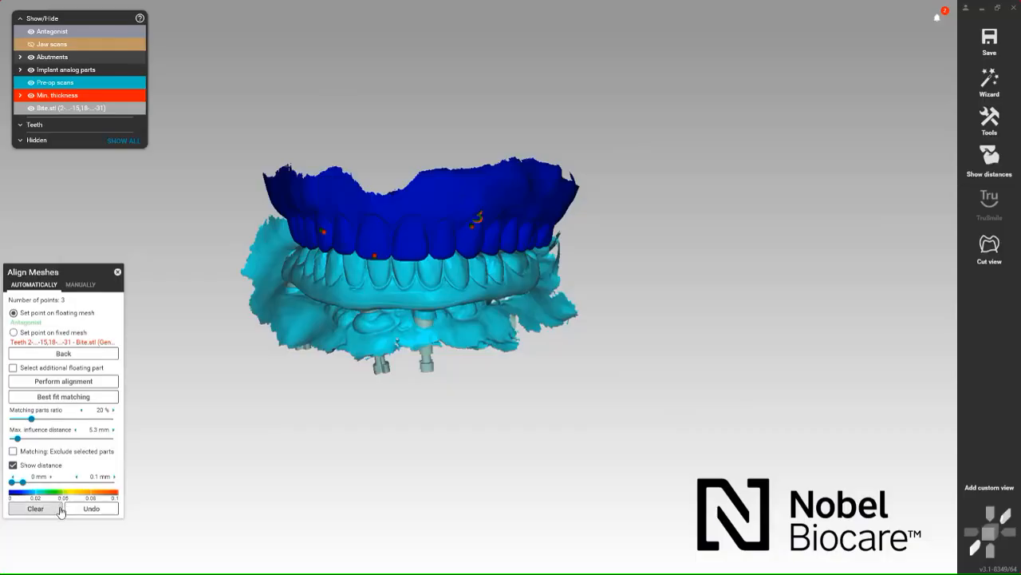
pyautogui.click(117, 272)
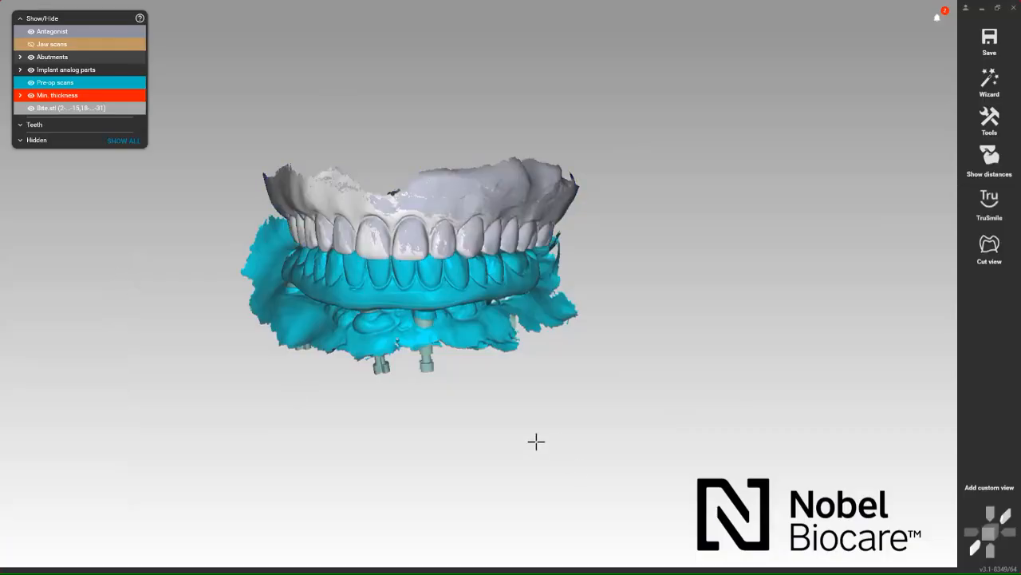
pyautogui.moveTo(535, 440); pyautogui.dragTo(529, 439, button='right')
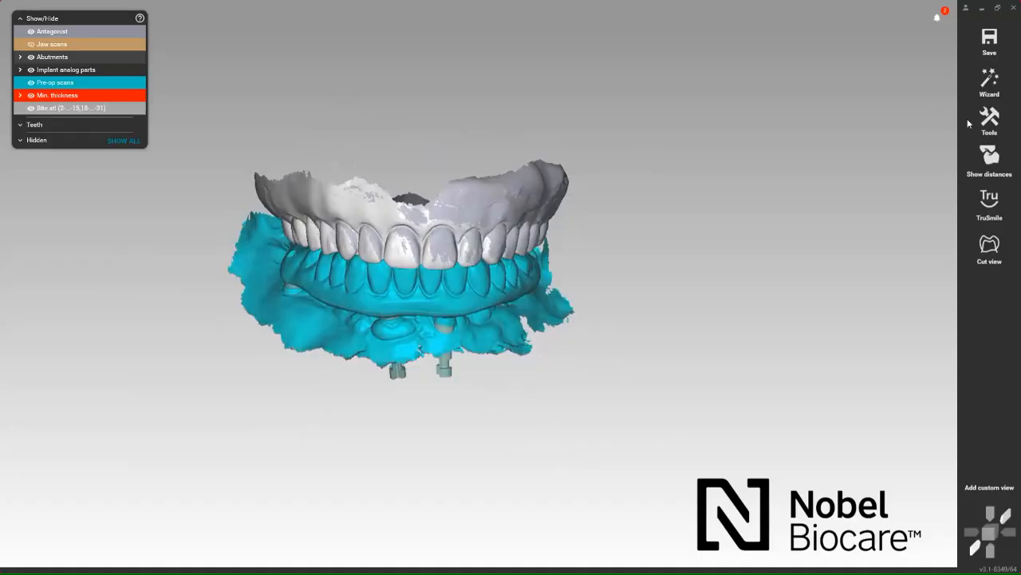
# Return to the wizard and advance past pre-op scan correction, Smile Creator and emergence profile definition to Tooth Placement without making changes
pyautogui.click(990, 80)
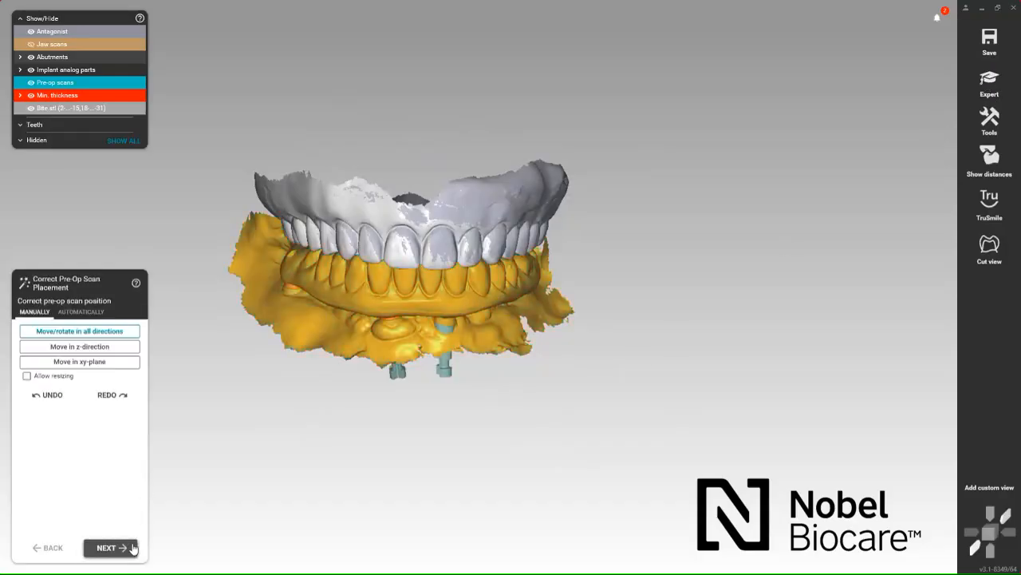
pyautogui.click(127, 550)
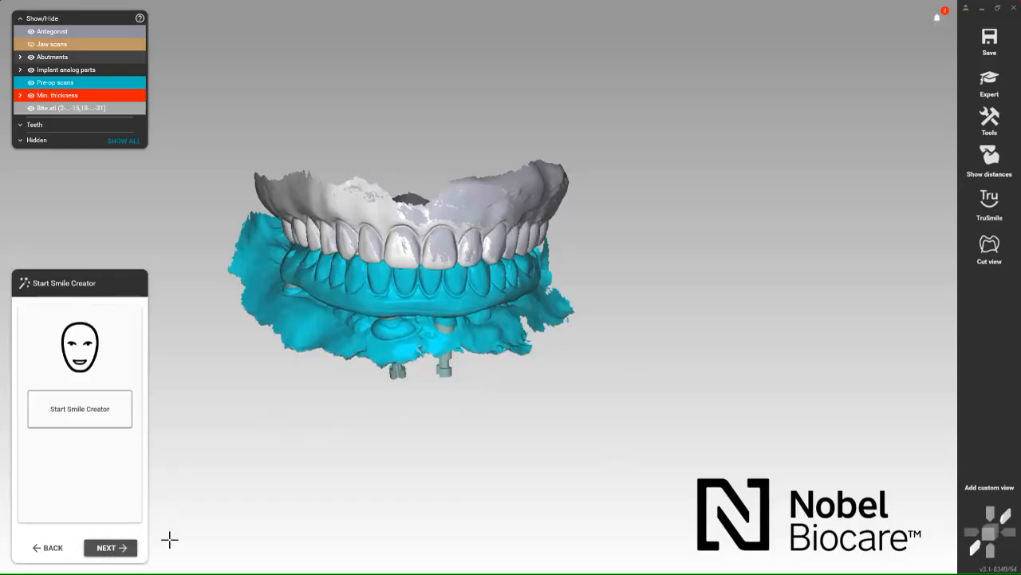
pyautogui.moveTo(722, 344); pyautogui.dragTo(713, 343, button='right')
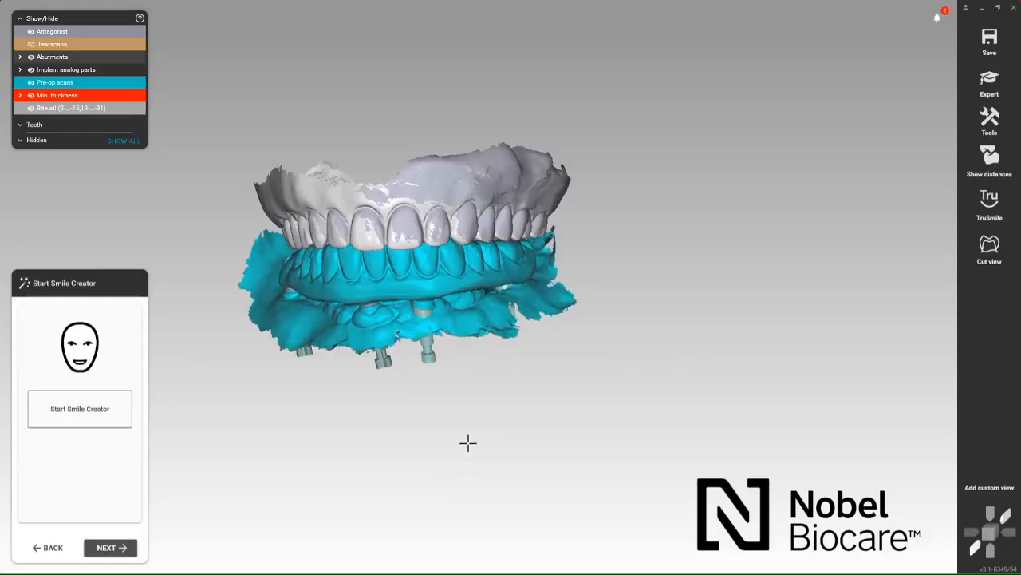
pyautogui.moveTo(511, 405); pyautogui.dragTo(515, 409, button='right')
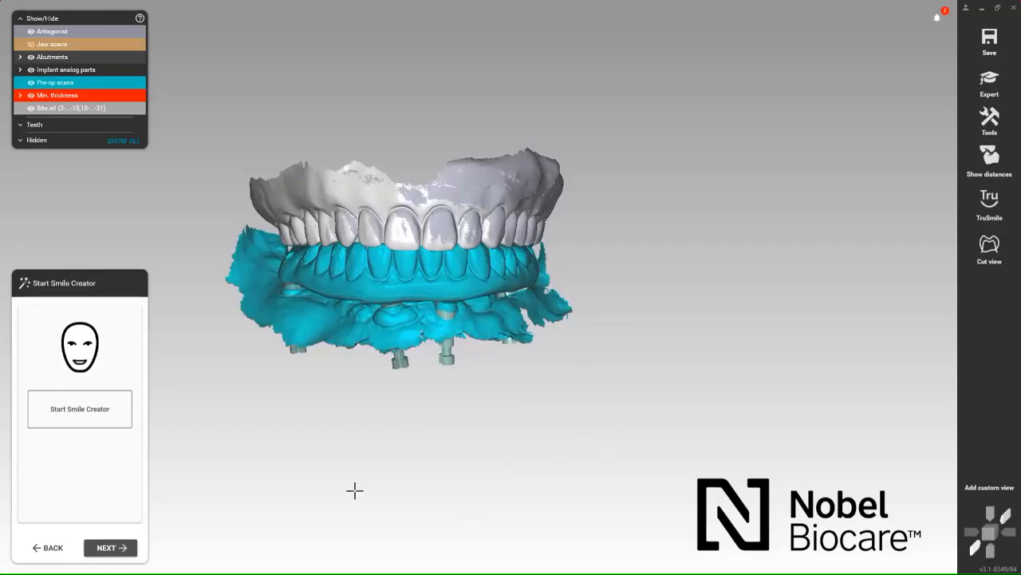
pyautogui.click(123, 548)
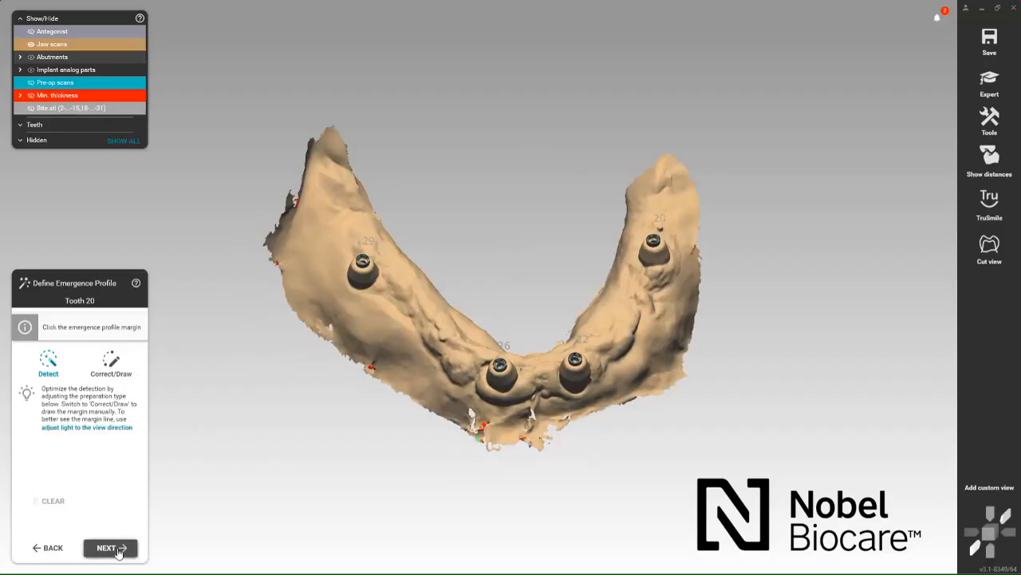
pyautogui.click(110, 548)
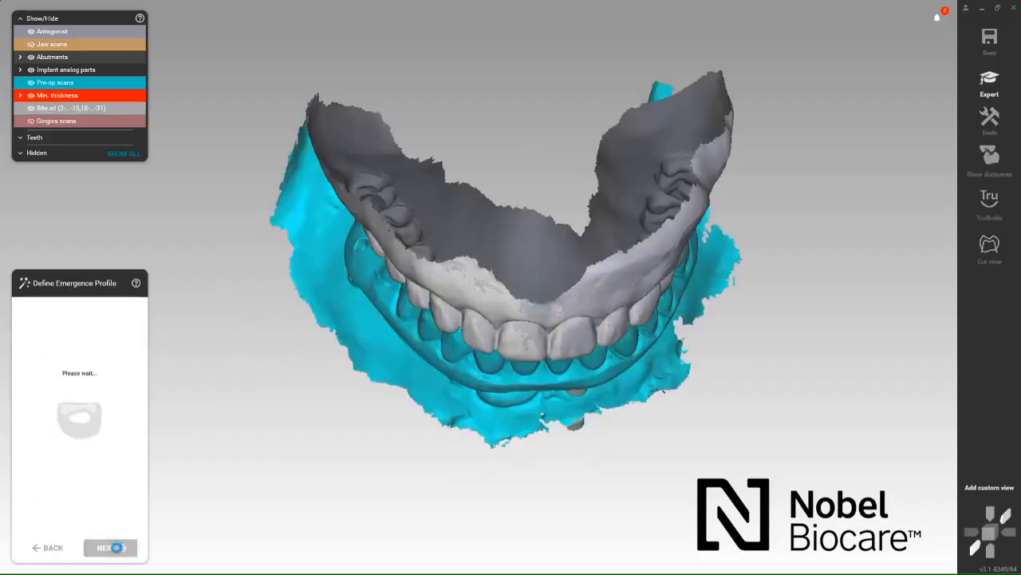
pyautogui.click(117, 547)
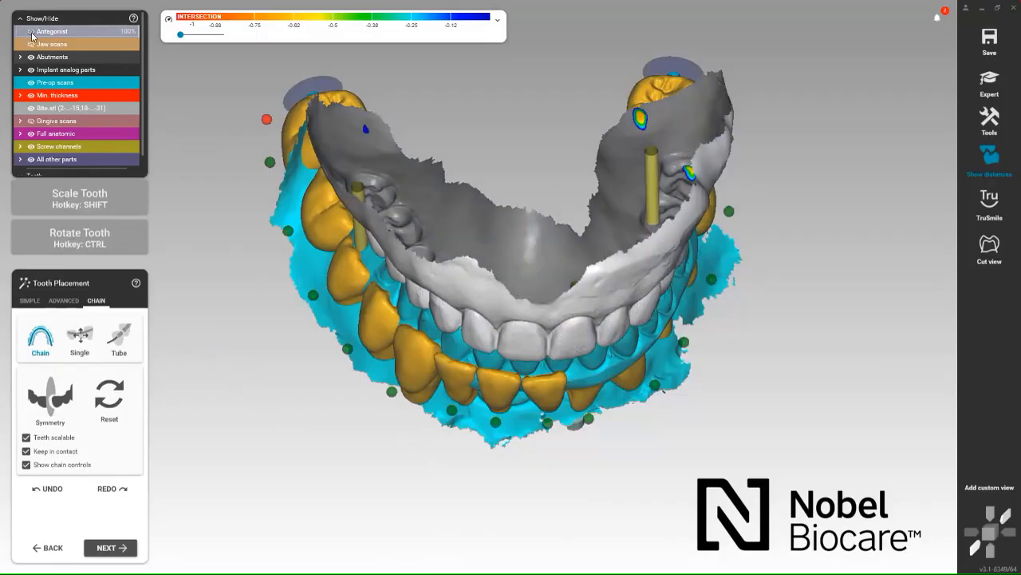
# Hide the antagonist and bite scan, and make the pre-op scan semi-transparent at about 77%
pyautogui.click(30, 116)
pyautogui.moveTo(335, 464); pyautogui.dragTo(338, 454, button='right')
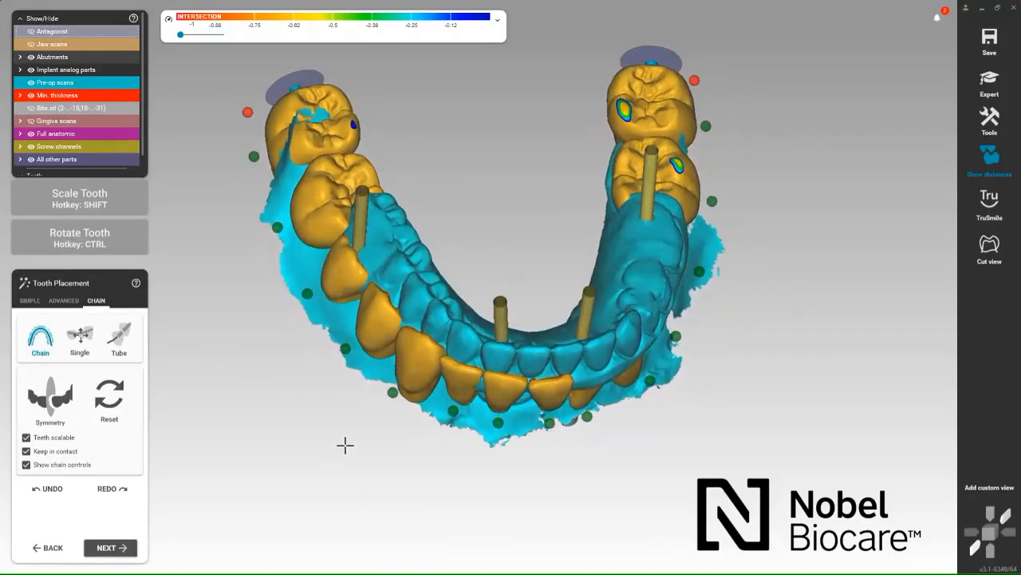
pyautogui.click(112, 84)
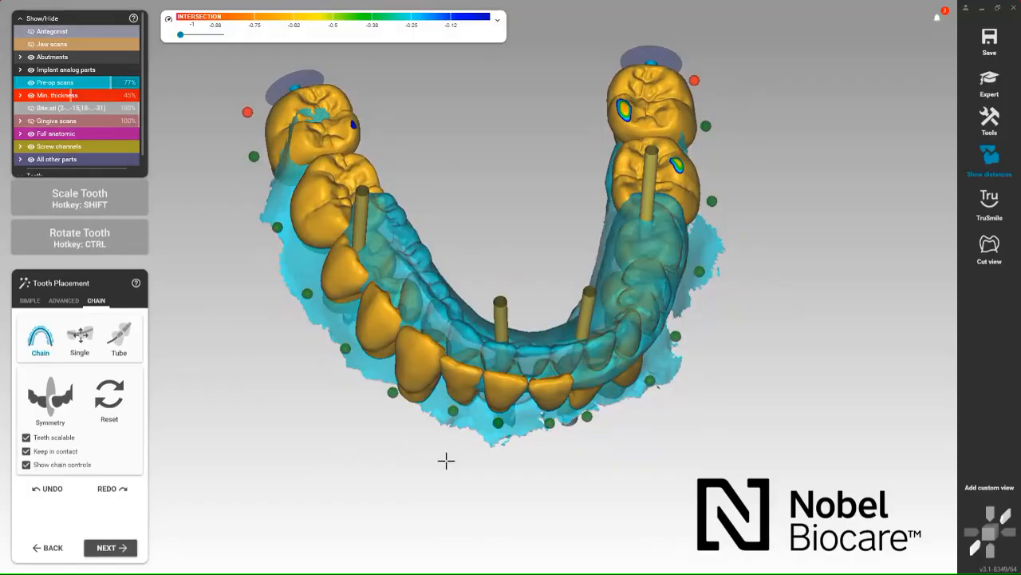
# Move the posterior ends of the tooth chain inward and upward to match the molars of the pre-op scan
pyautogui.moveTo(447, 460); pyautogui.dragTo(423, 457, button='right')
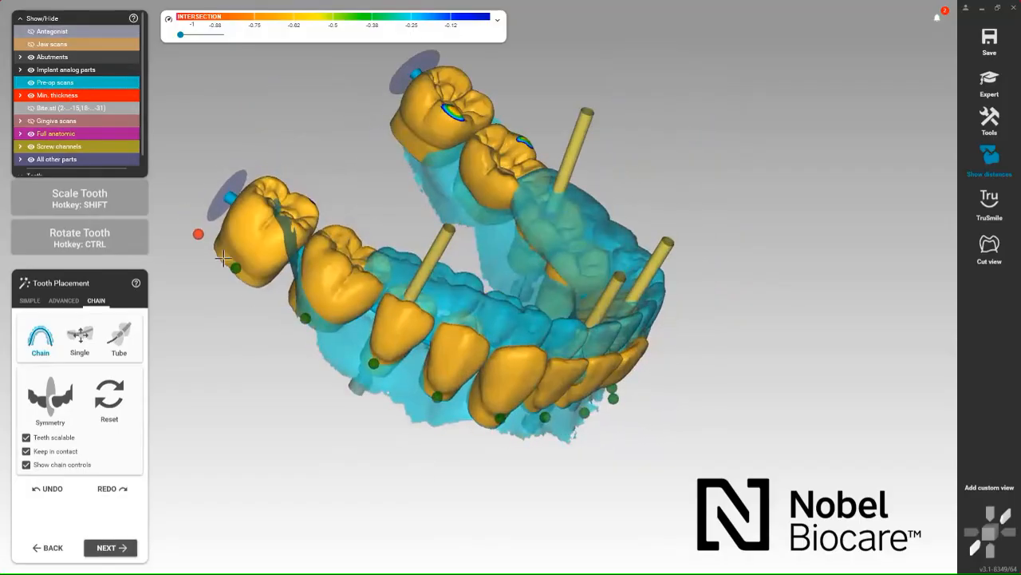
pyautogui.moveTo(513, 525); pyautogui.dragTo(508, 509, button='right')
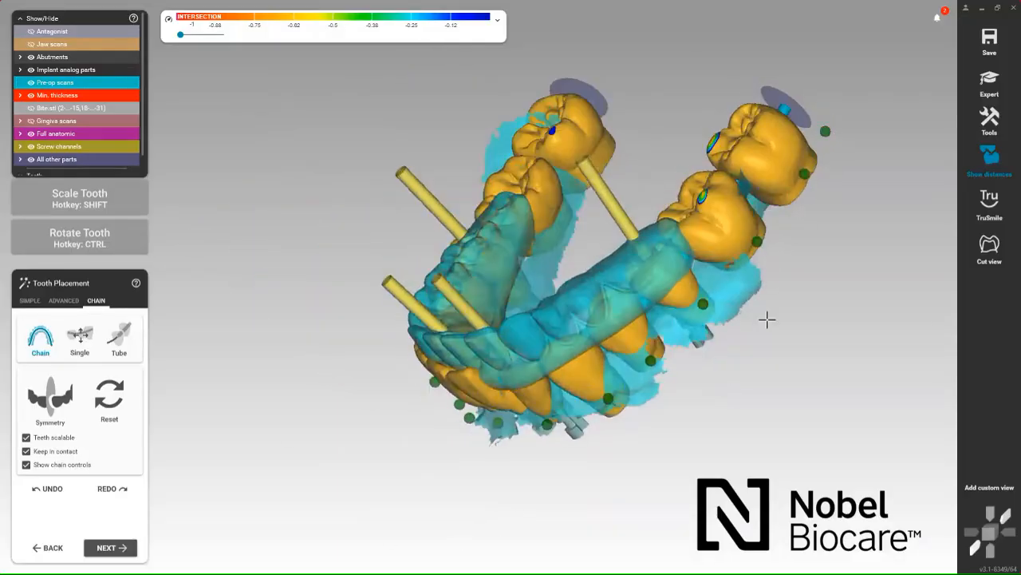
pyautogui.moveTo(777, 336); pyautogui.dragTo(771, 342, button='right')
pyautogui.moveTo(524, 463); pyautogui.dragTo(524, 466, button='right')
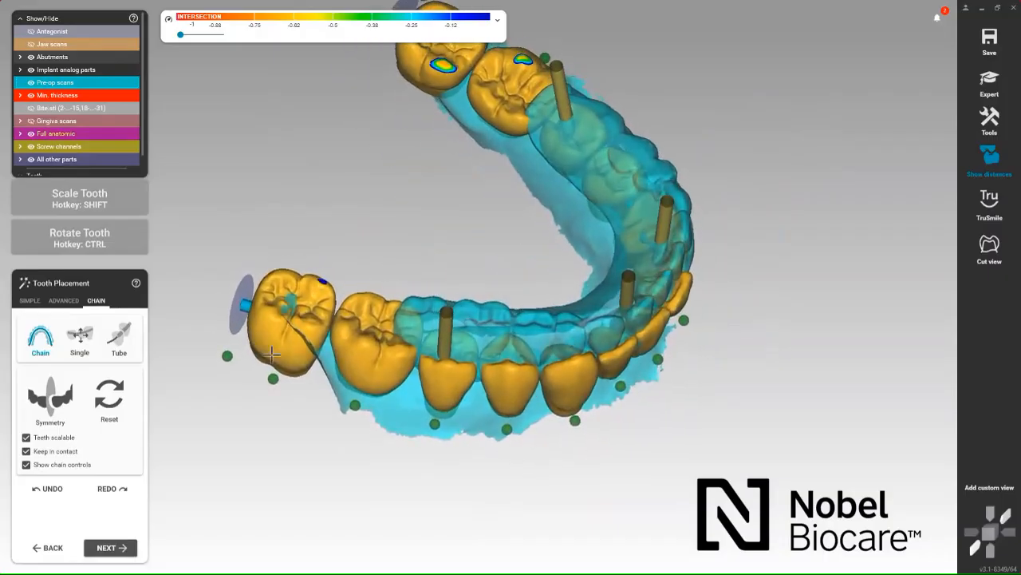
pyautogui.moveTo(272, 353); pyautogui.dragTo(431, 299, button='right')
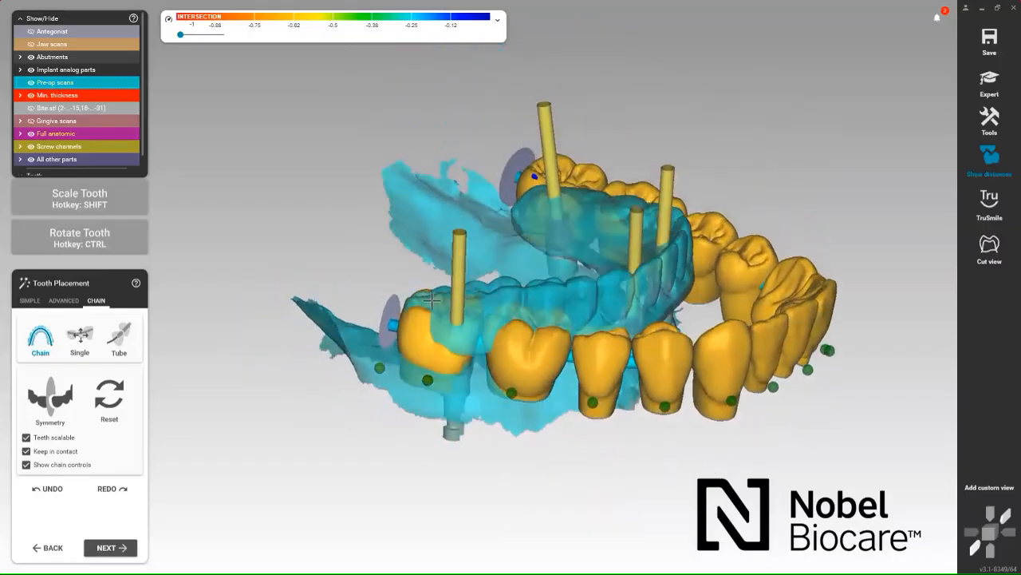
pyautogui.moveTo(420, 341); pyautogui.dragTo(421, 337)
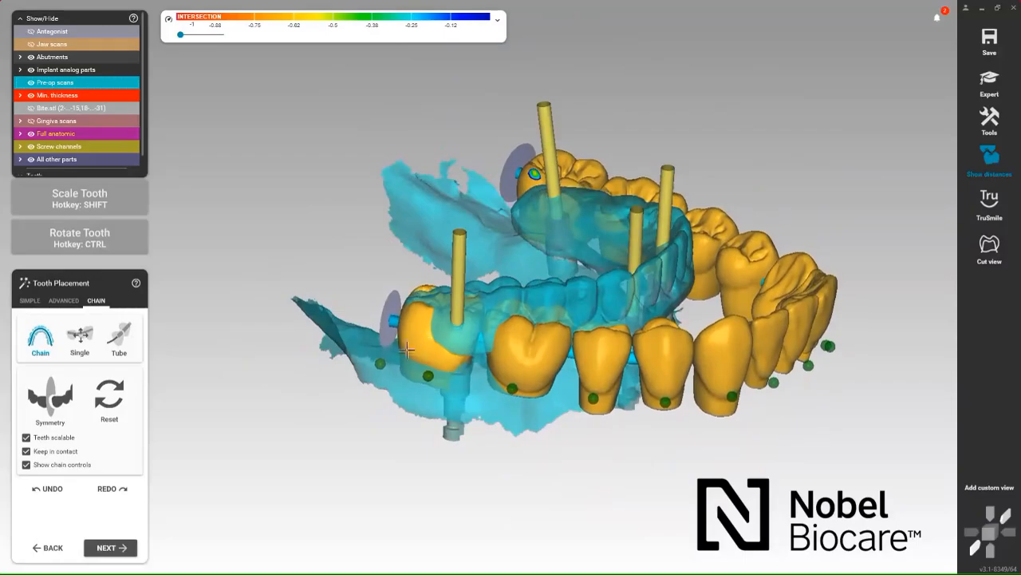
pyautogui.moveTo(624, 464); pyautogui.dragTo(622, 459, button='right')
pyautogui.moveTo(552, 445); pyautogui.dragTo(547, 387)
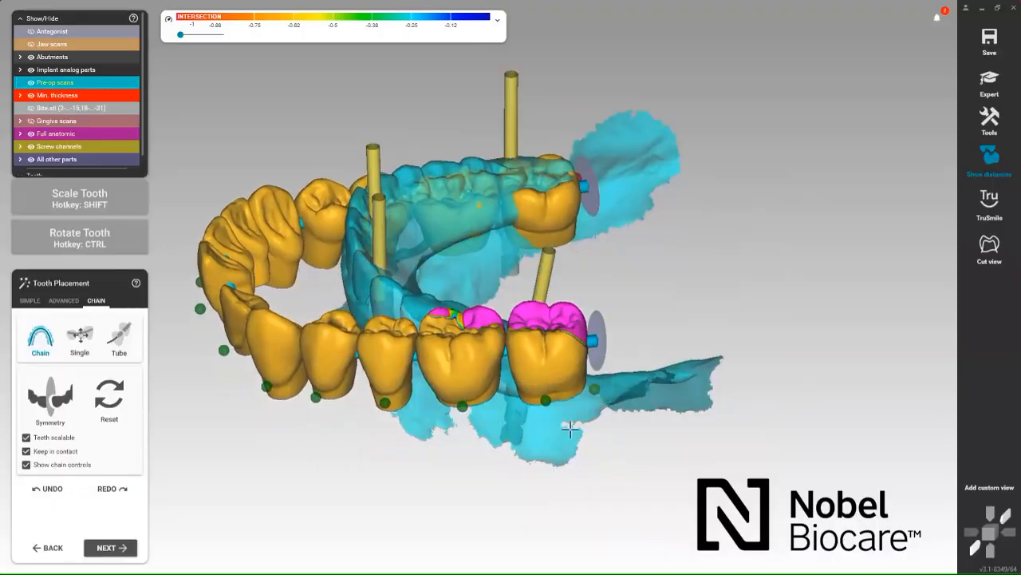
# Lower the rearmost molar of the tooth chain slightly on the side that stands outside the pre-op scan
pyautogui.moveTo(645, 369); pyautogui.dragTo(631, 329, button='right')
pyautogui.moveTo(604, 472); pyautogui.dragTo(585, 451, button='right')
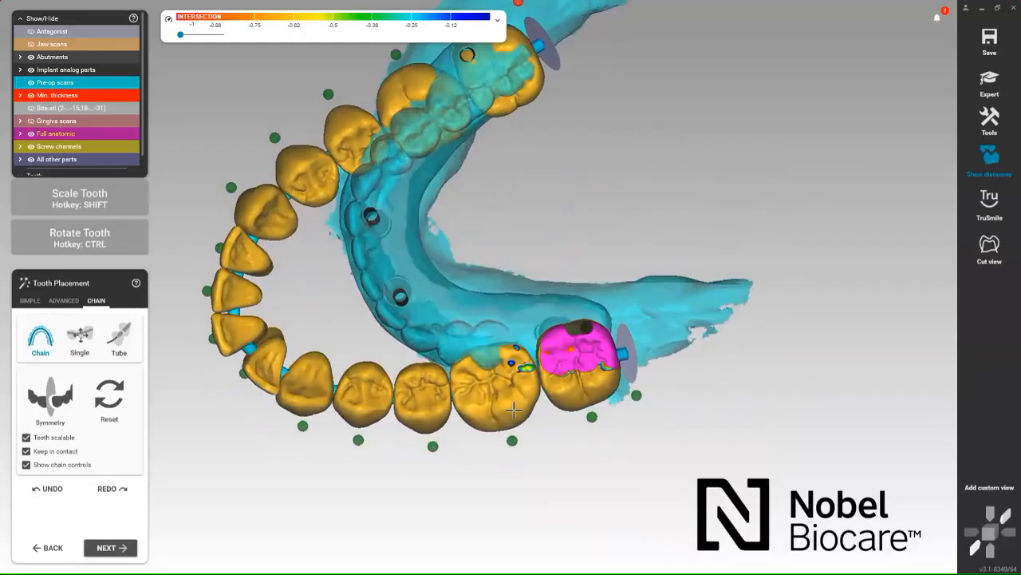
pyautogui.moveTo(514, 409); pyautogui.dragTo(582, 318, button='right')
pyautogui.moveTo(585, 287); pyautogui.dragTo(587, 297)
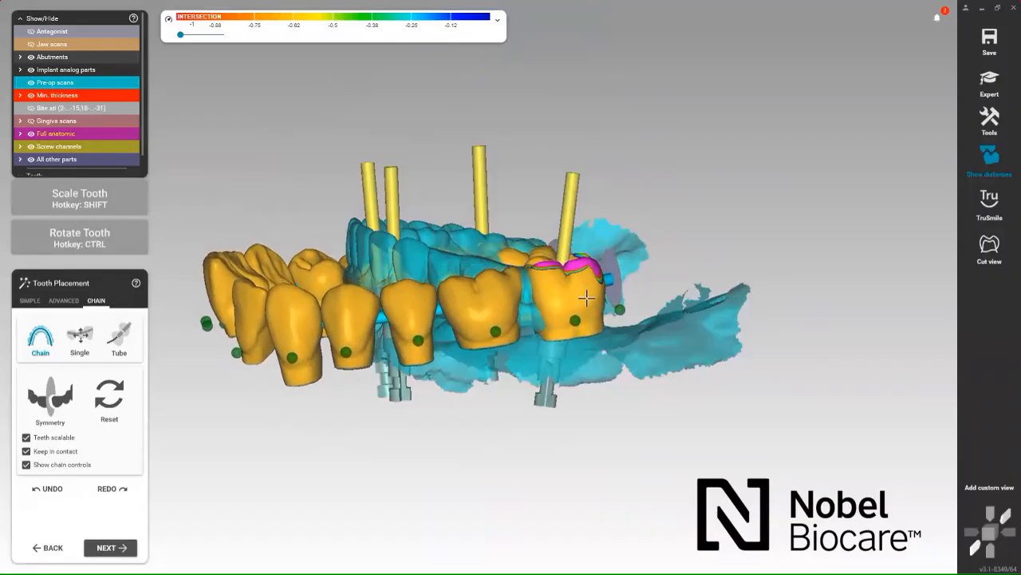
# Pull the offset side of the tooth chain inward onto the pre-op arch and raise its molar area to match the scan
pyautogui.moveTo(626, 319); pyautogui.dragTo(652, 351, button='right')
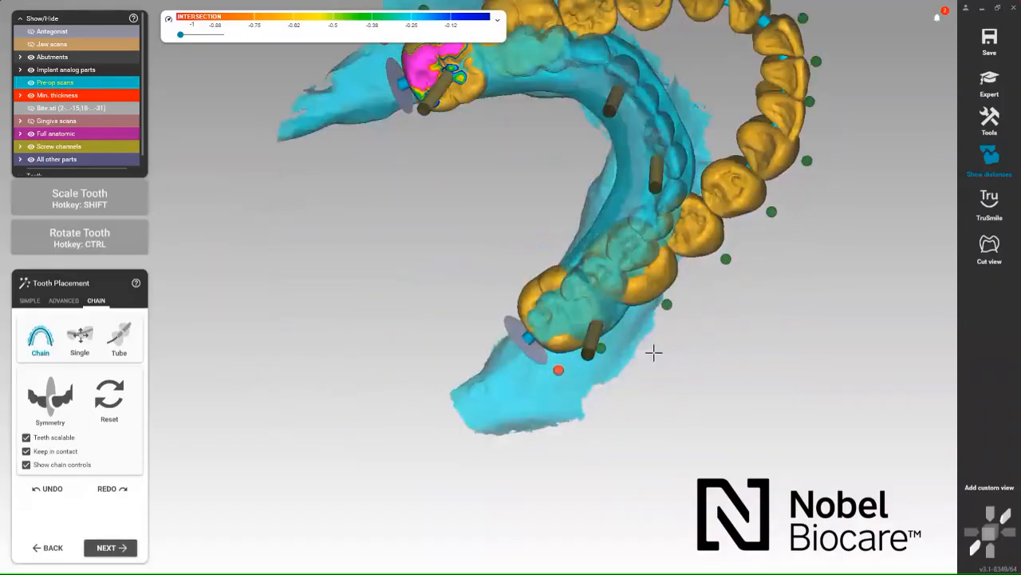
pyautogui.moveTo(713, 202); pyautogui.dragTo(642, 247)
pyautogui.moveTo(643, 245); pyautogui.dragTo(570, 351, button='right')
pyautogui.scroll(3, 551, 287)
pyautogui.moveTo(499, 287); pyautogui.dragTo(500, 258)
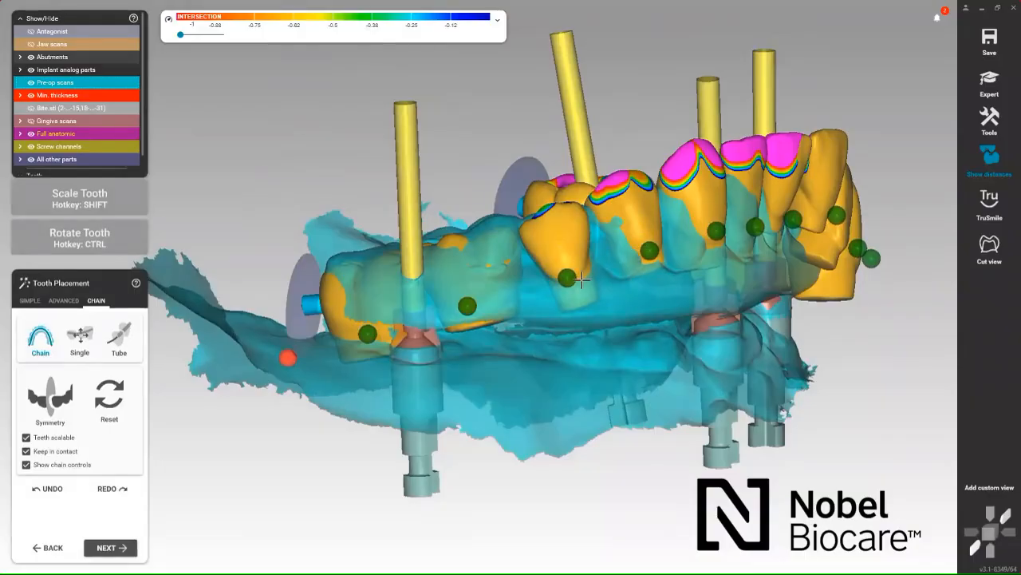
# Rotate the first and second premolars beside the aligned molars to follow the pre-op scan
pyautogui.press('ctrl')
pyautogui.keyDown('ctrl'); pyautogui.moveTo(582, 296); pyautogui.dragTo(580, 297); pyautogui.keyUp('ctrl')
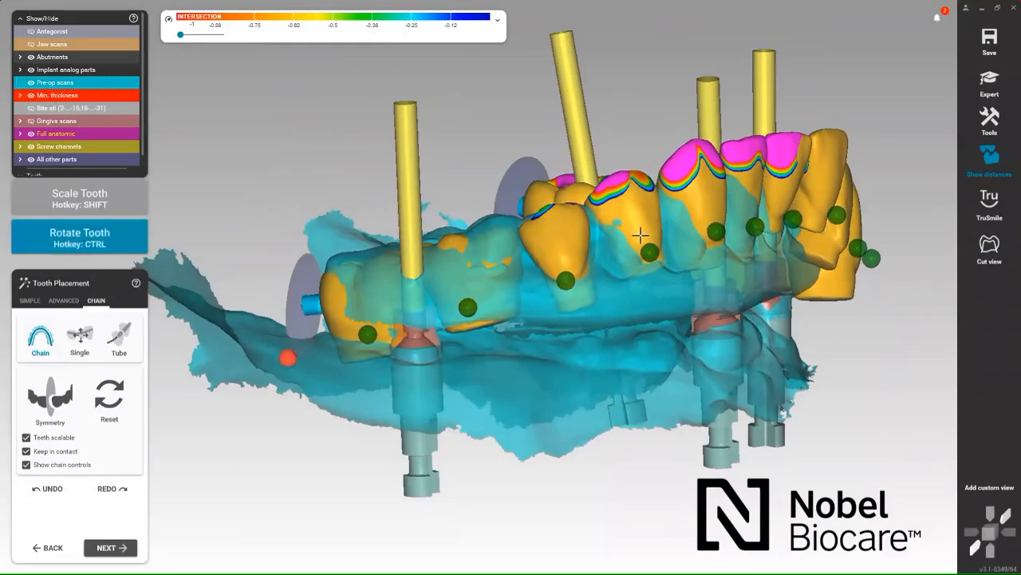
pyautogui.keyDown('ctrl'); pyautogui.moveTo(639, 234); pyautogui.dragTo(639, 242); pyautogui.keyUp('ctrl')
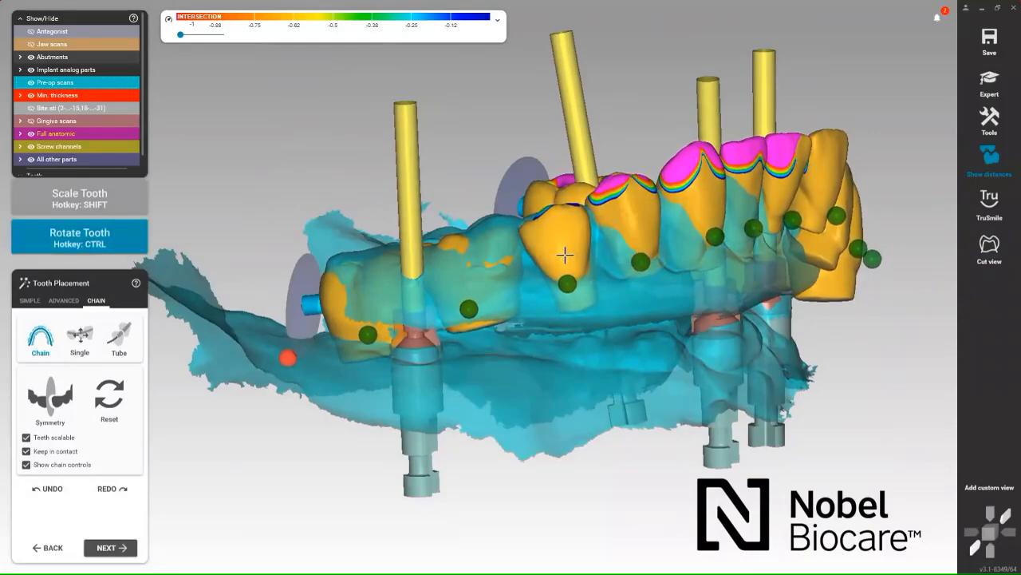
pyautogui.keyDown('ctrl'); pyautogui.moveTo(540, 261); pyautogui.dragTo(541, 256); pyautogui.keyUp('ctrl')
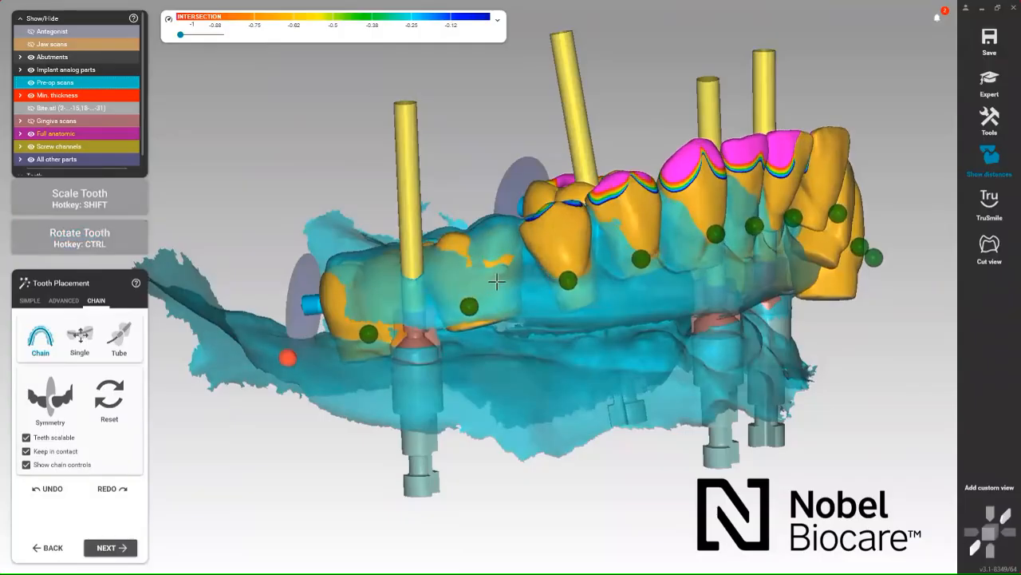
# Raise the first molar slightly, lock its chain point, and lower the adjacent premolars into the pre-op scan
pyautogui.moveTo(496, 281); pyautogui.dragTo(497, 274)
pyautogui.click(470, 300)
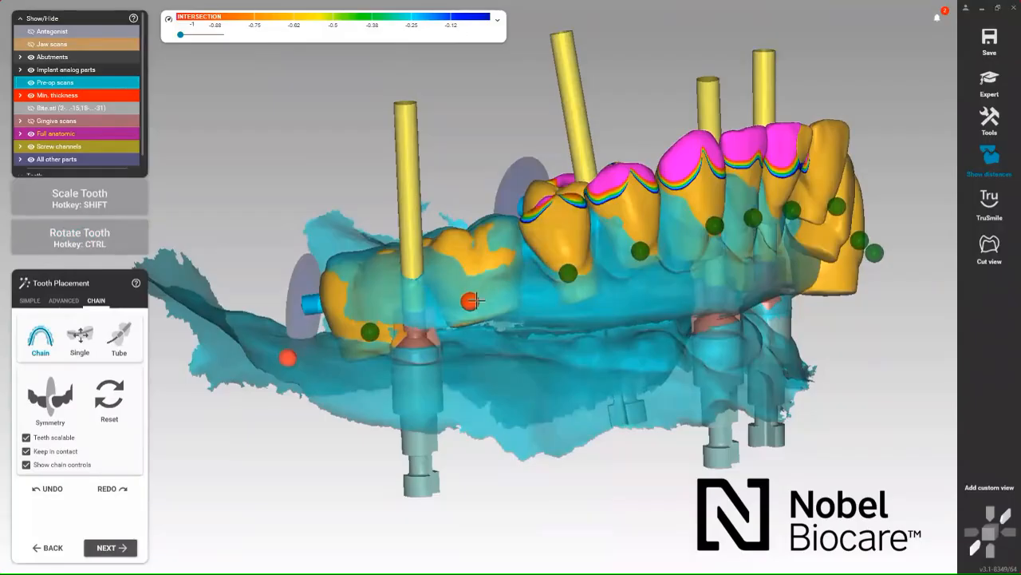
pyautogui.moveTo(556, 247); pyautogui.dragTo(554, 252)
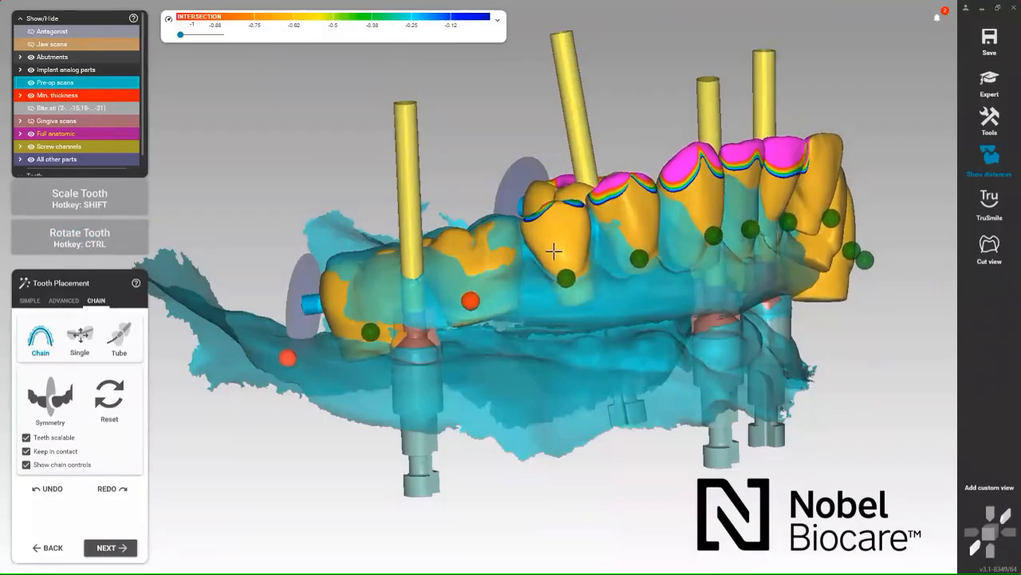
pyautogui.moveTo(636, 237); pyautogui.dragTo(620, 254)
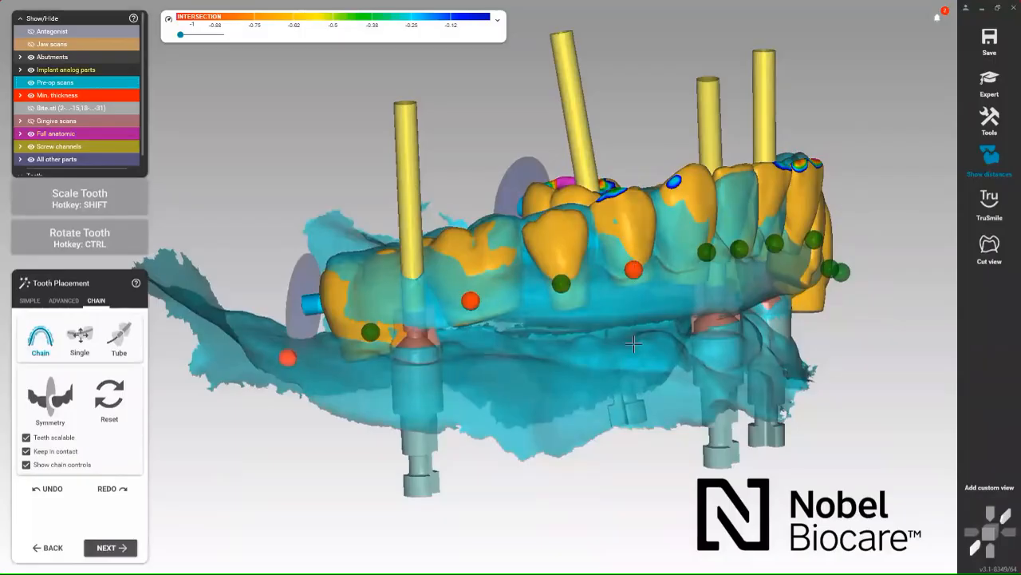
# Shift the premolars on the opposite side of the chain into line with the pre-op scan
pyautogui.moveTo(635, 344); pyautogui.dragTo(422, 276, button='right')
pyautogui.moveTo(418, 270); pyautogui.dragTo(495, 251)
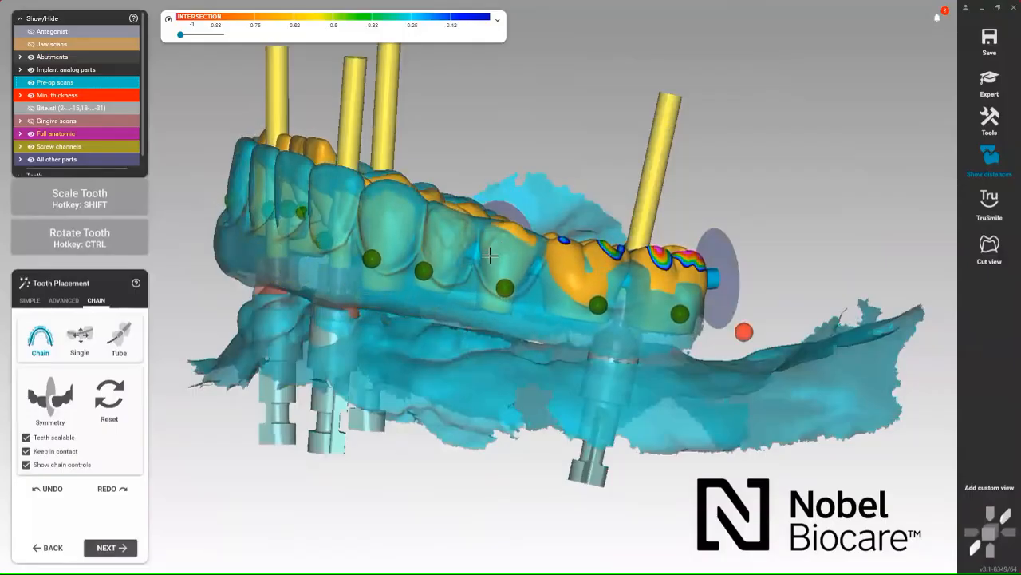
pyautogui.moveTo(477, 330); pyautogui.dragTo(476, 340, button='right')
pyautogui.moveTo(465, 375); pyautogui.dragTo(475, 386)
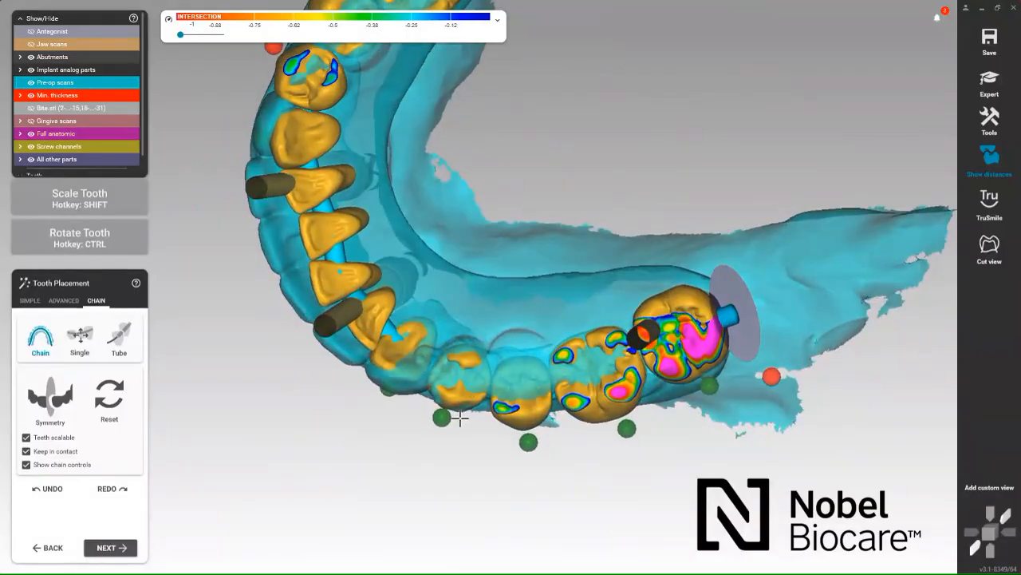
pyautogui.moveTo(523, 416); pyautogui.dragTo(536, 398)
pyautogui.moveTo(572, 436); pyautogui.dragTo(587, 402, button='right')
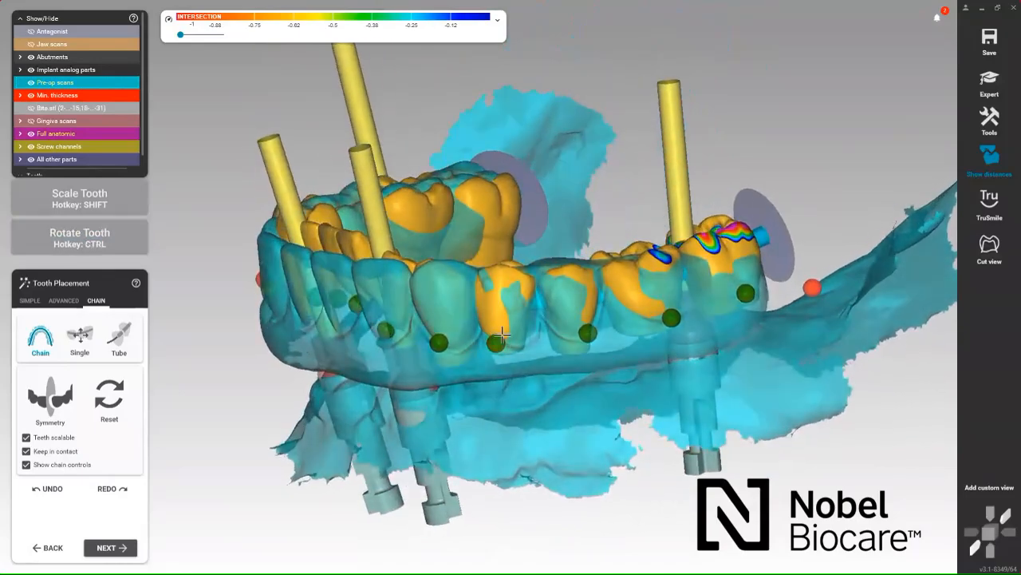
# Rotate and reposition the first premolar on this side within the pre-op scan and lock its chain point
pyautogui.press('ctrl')
pyautogui.keyDown('ctrl'); pyautogui.moveTo(498, 326); pyautogui.dragTo(506, 327); pyautogui.keyUp('ctrl')
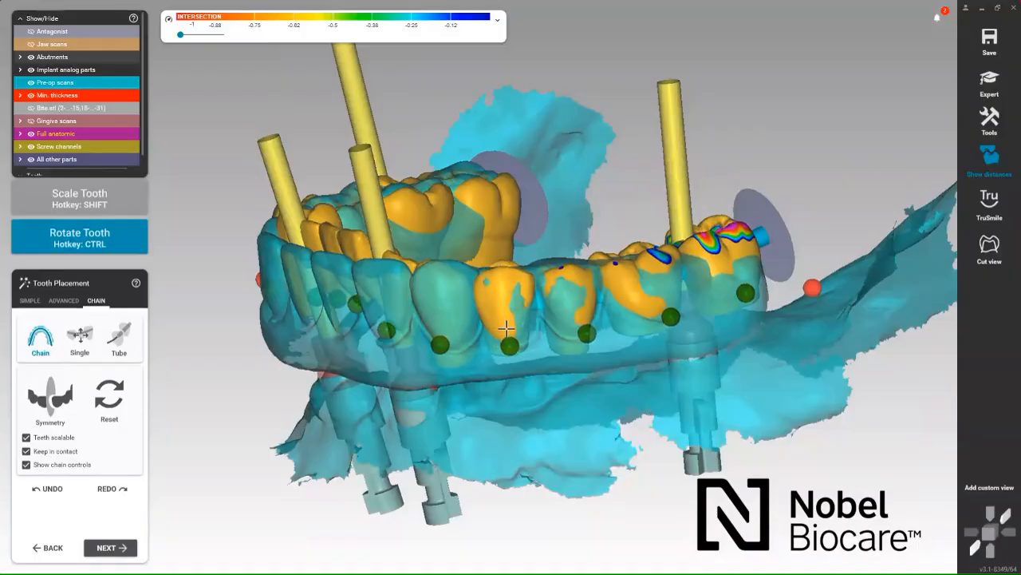
pyautogui.moveTo(508, 328); pyautogui.dragTo(526, 420, button='right')
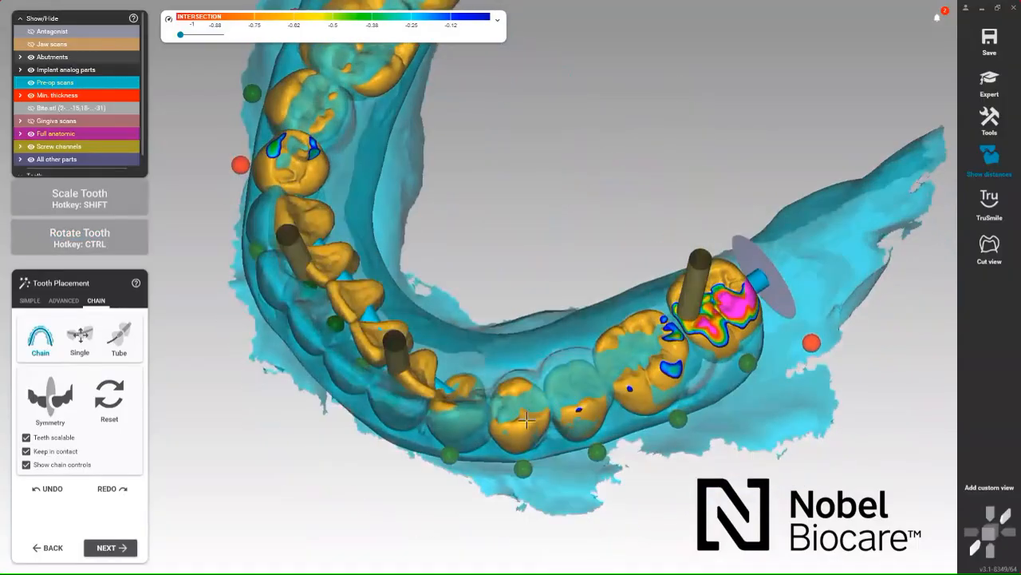
pyautogui.moveTo(518, 437); pyautogui.dragTo(519, 433)
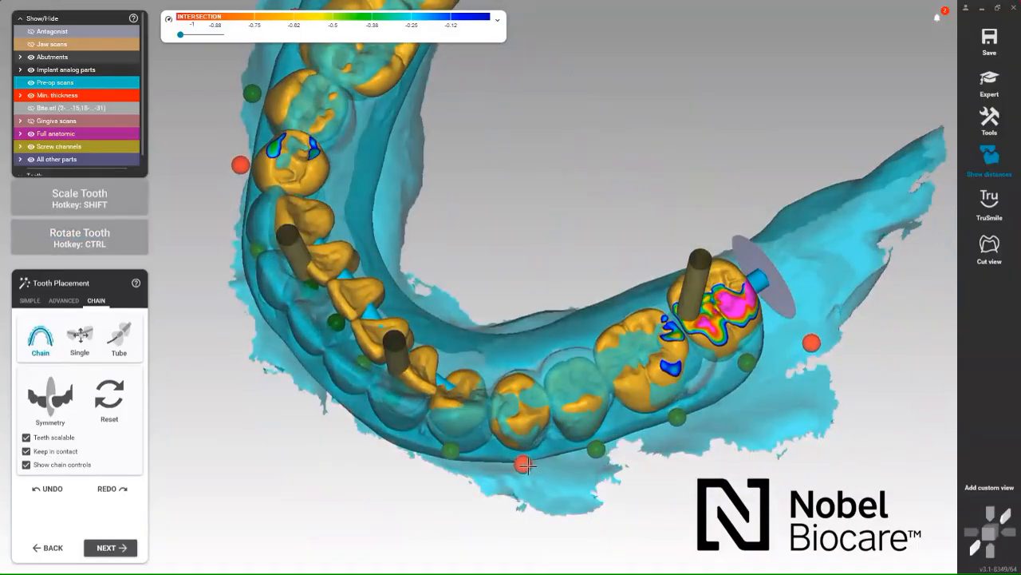
# Lower the first premolar on the other side slightly and hide the screw channels
pyautogui.moveTo(527, 465); pyautogui.dragTo(494, 387, button='right')
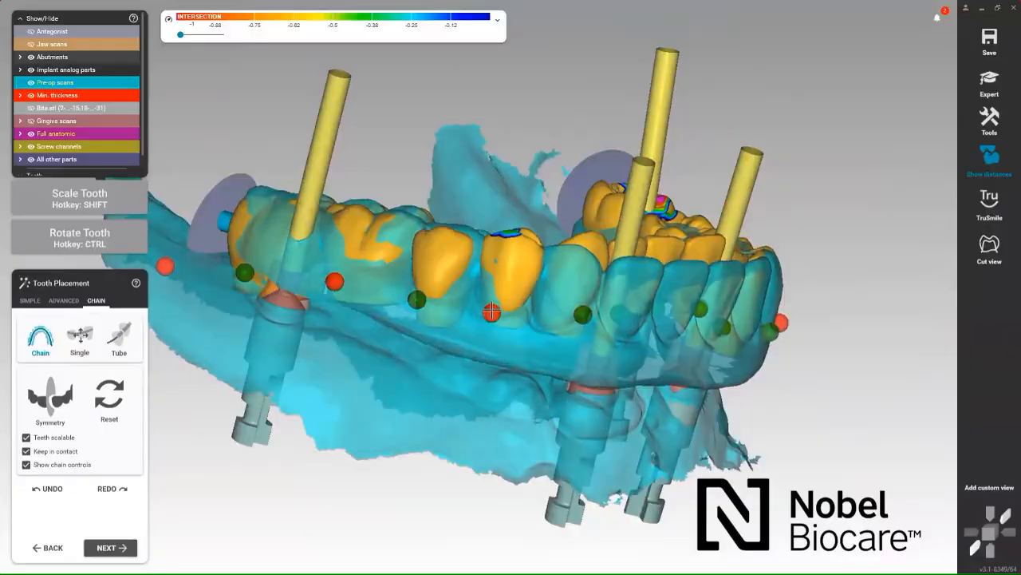
pyautogui.moveTo(509, 284); pyautogui.dragTo(509, 288)
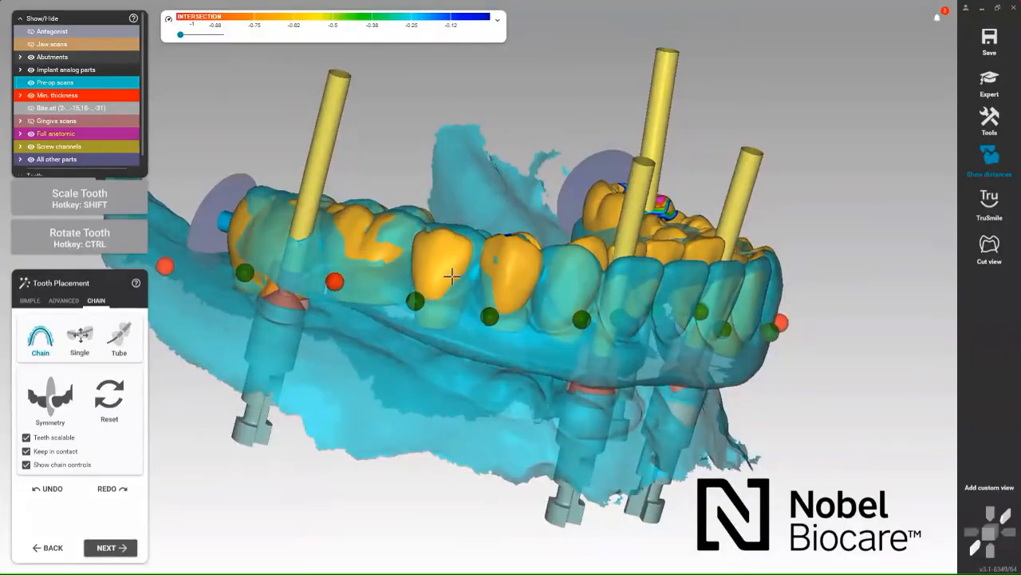
pyautogui.moveTo(501, 322); pyautogui.dragTo(160, 165, button='right')
pyautogui.click(31, 146)
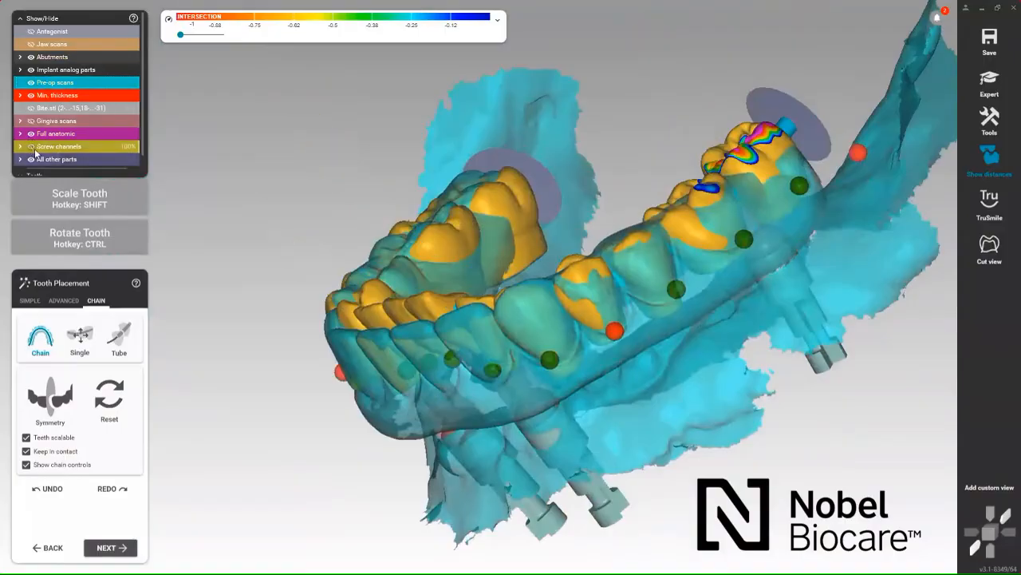
# Bring the front of the chain outward to the pre-op arch by moving a lateral incisor and rotating the central incisors
pyautogui.moveTo(521, 339); pyautogui.dragTo(547, 408, button='right')
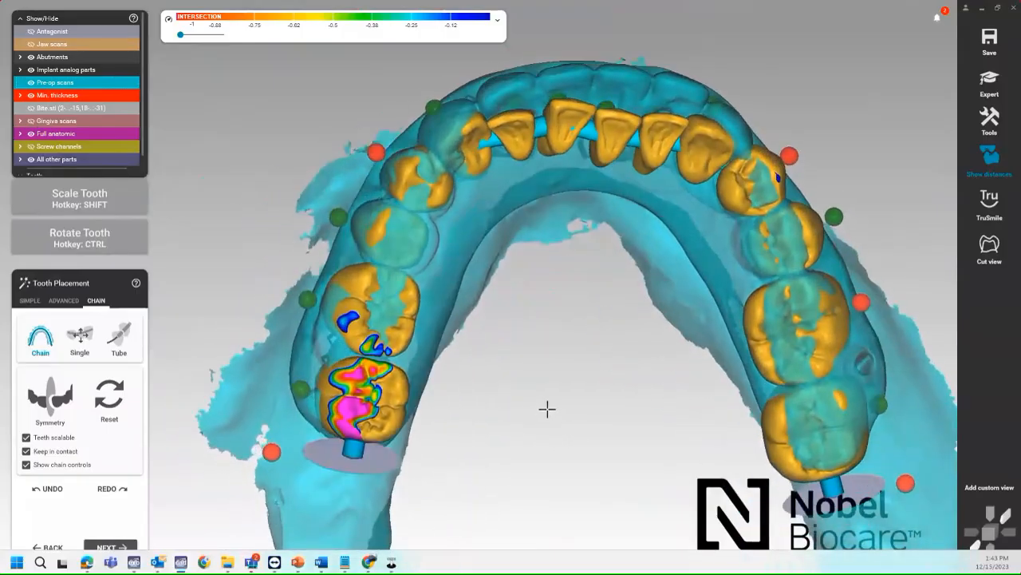
pyautogui.moveTo(598, 389); pyautogui.dragTo(510, 390, button='right')
pyautogui.moveTo(482, 212); pyautogui.dragTo(498, 160)
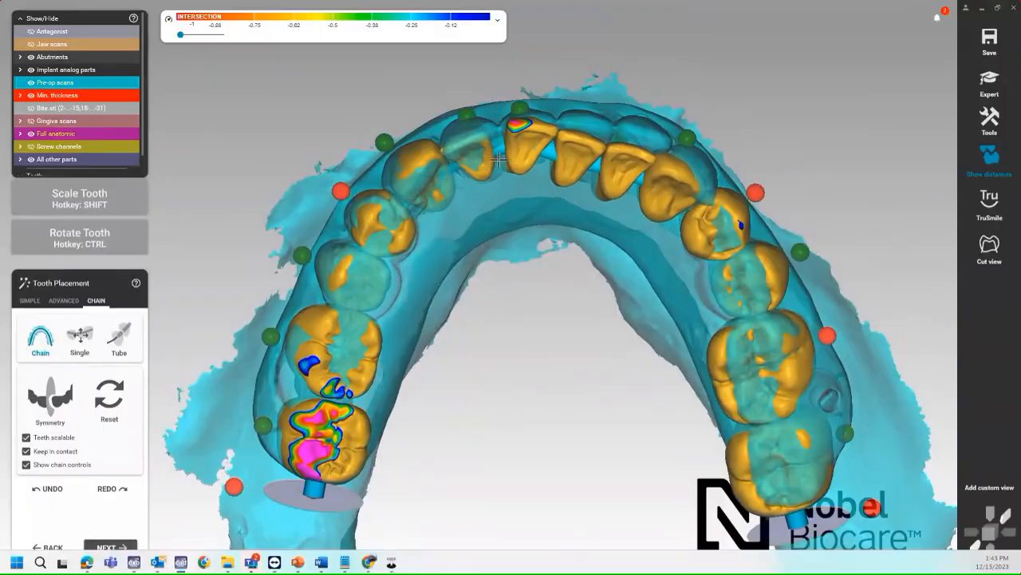
pyautogui.press('ctrl')
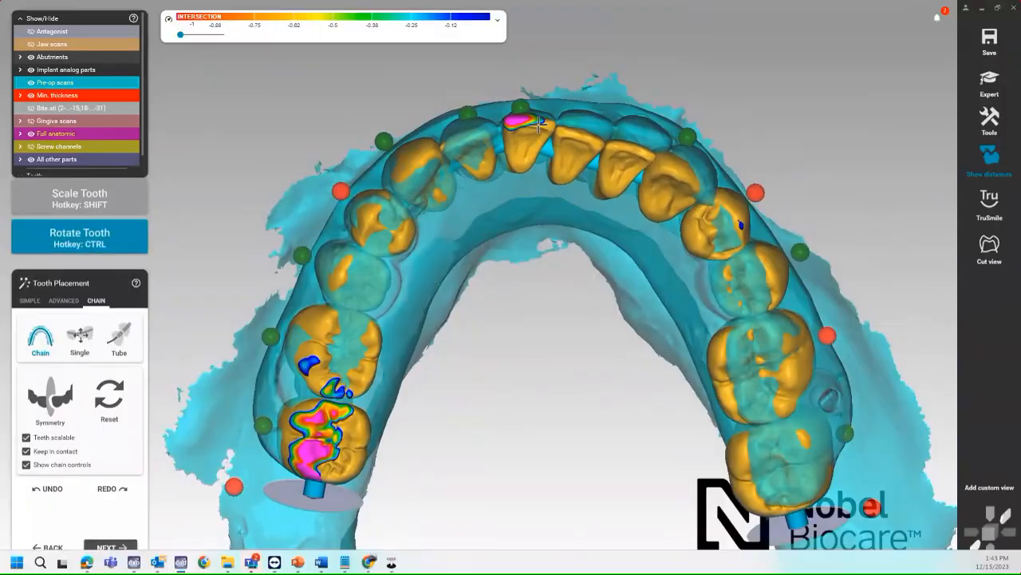
pyautogui.keyDown('ctrl'); pyautogui.moveTo(575, 150); pyautogui.dragTo(582, 162); pyautogui.keyUp('ctrl')
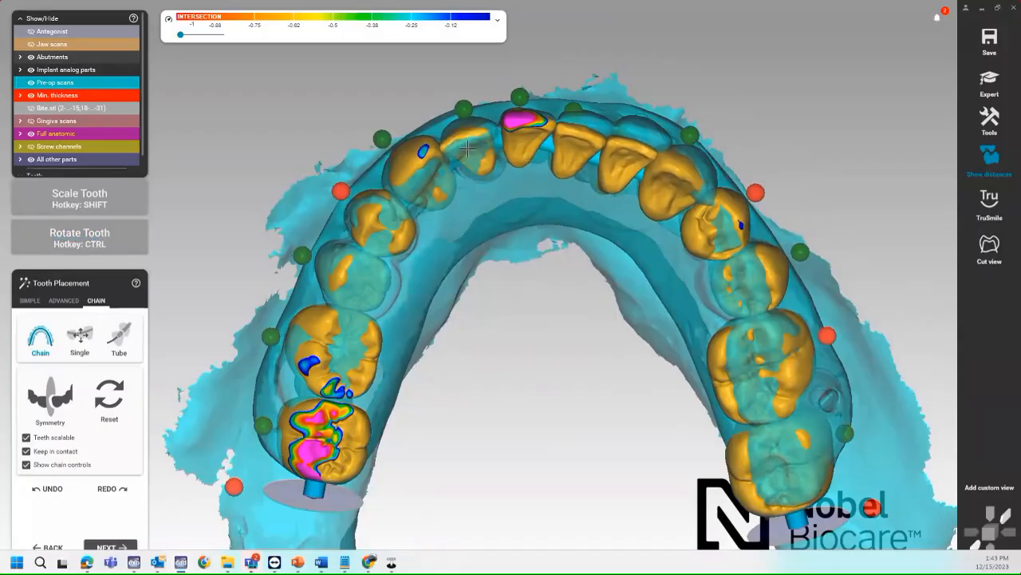
pyautogui.moveTo(489, 145); pyautogui.dragTo(483, 124)
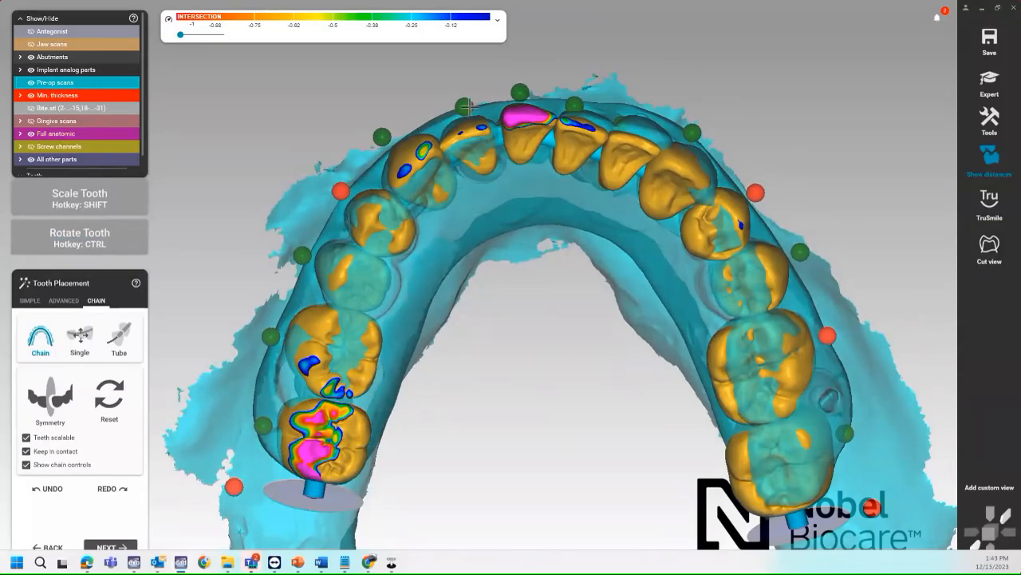
# Rotate the protruding central incisor and spread the incisors along the front of the pre-op arch, adjusting the lateral incisor's rotation
pyautogui.press('ctrl')
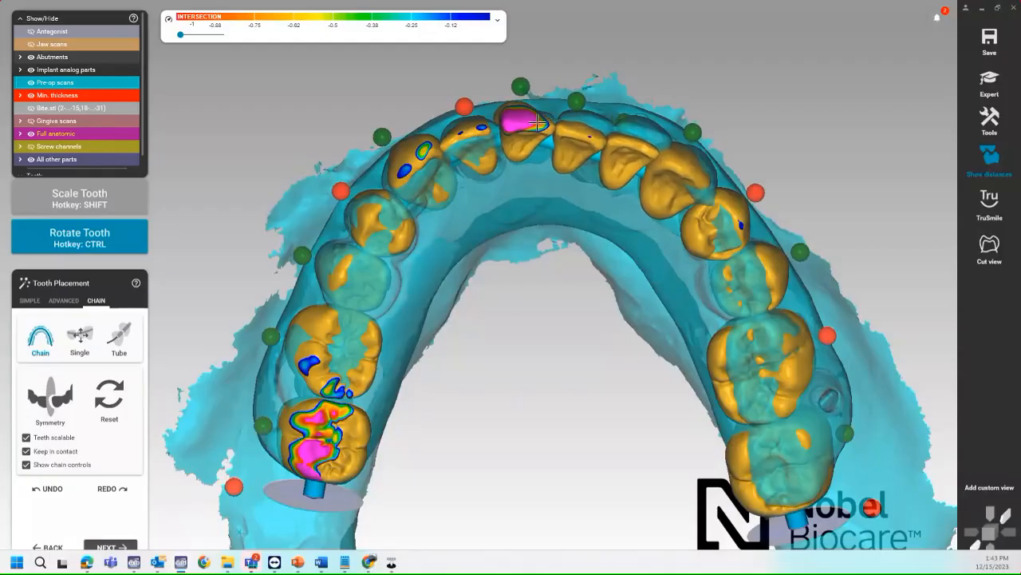
pyautogui.keyDown('ctrl'); pyautogui.moveTo(538, 119); pyautogui.dragTo(522, 119); pyautogui.keyUp('ctrl')
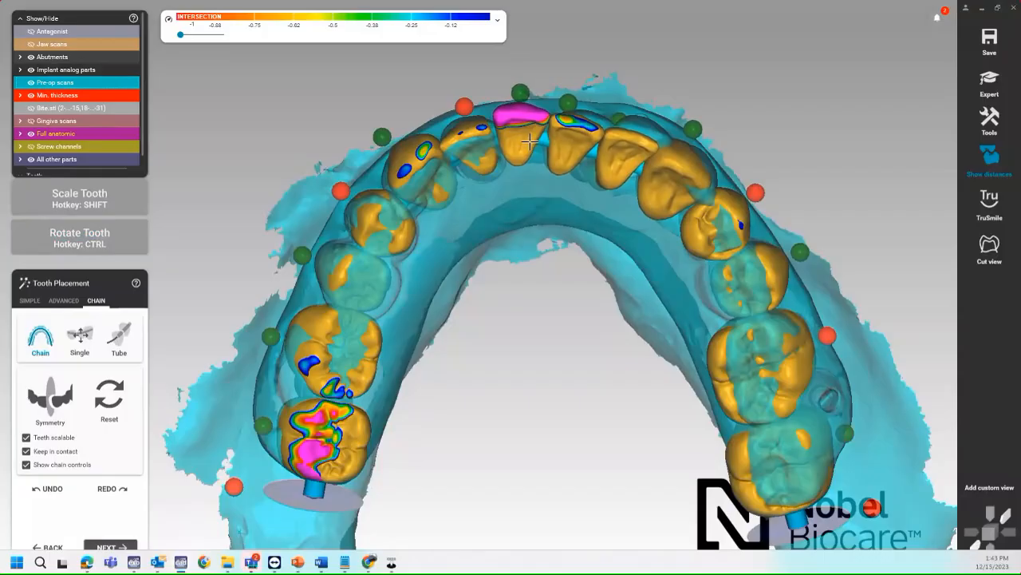
pyautogui.moveTo(511, 158); pyautogui.dragTo(554, 157)
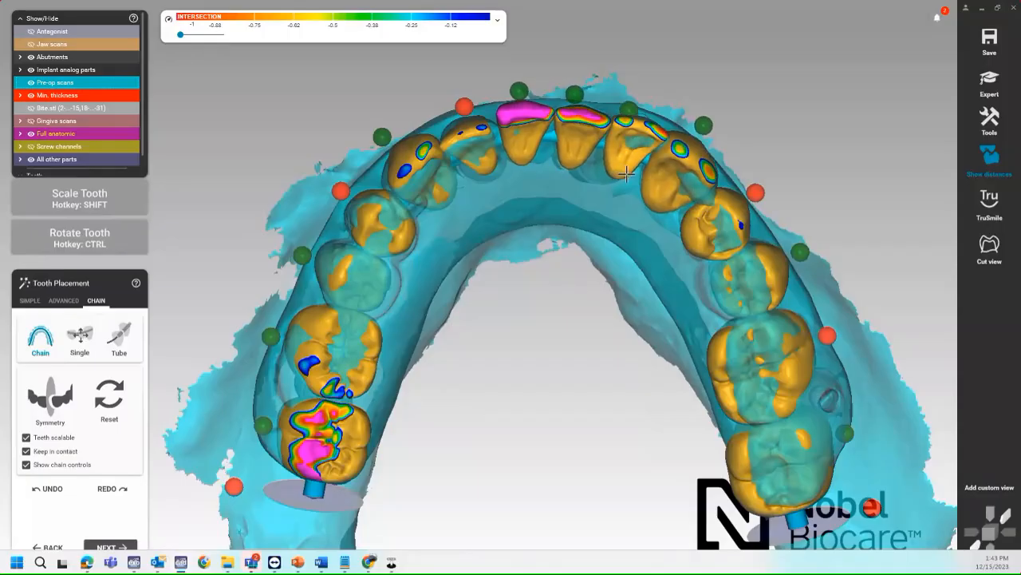
pyautogui.keyDown('ctrl'); pyautogui.moveTo(477, 126); pyautogui.dragTo(479, 124); pyautogui.keyUp('ctrl')
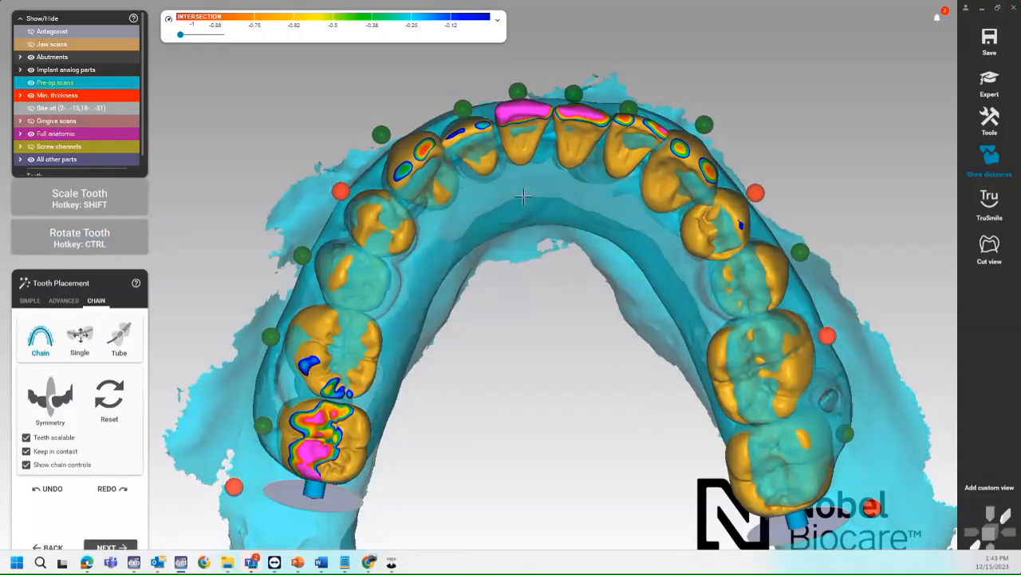
# Switch tooth placement to simple mode and rotate the protruding central incisor individually
pyautogui.moveTo(523, 200); pyautogui.dragTo(638, 288, button='right')
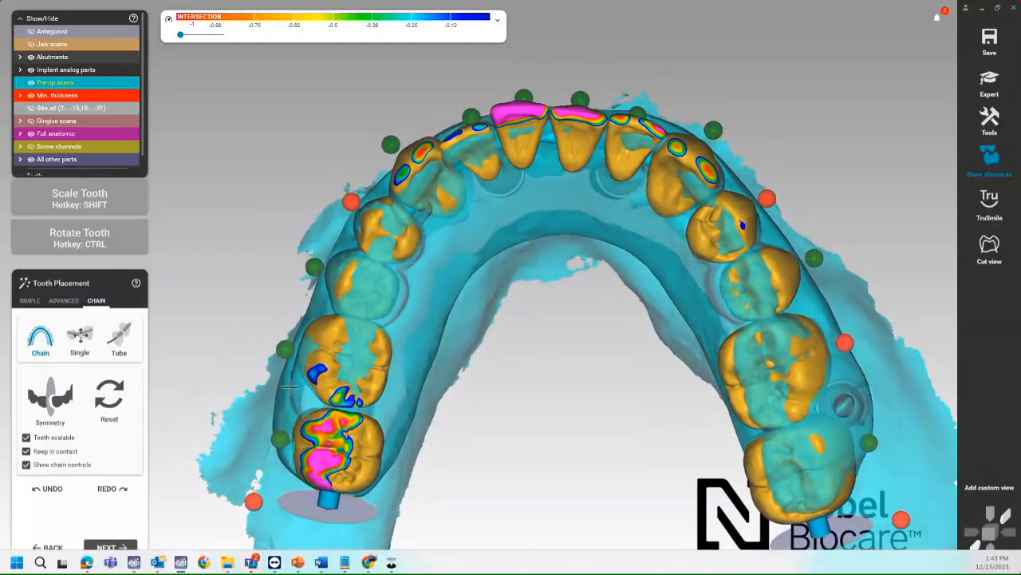
pyautogui.click(29, 302)
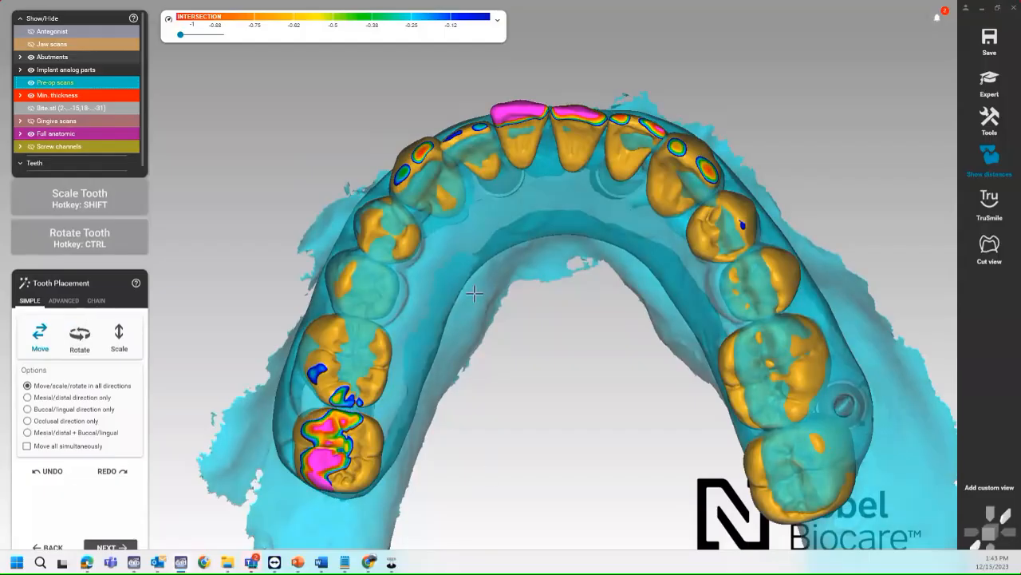
pyautogui.press('ctrl')
pyautogui.keyDown('ctrl'); pyautogui.moveTo(523, 160); pyautogui.dragTo(528, 155); pyautogui.keyUp('ctrl')
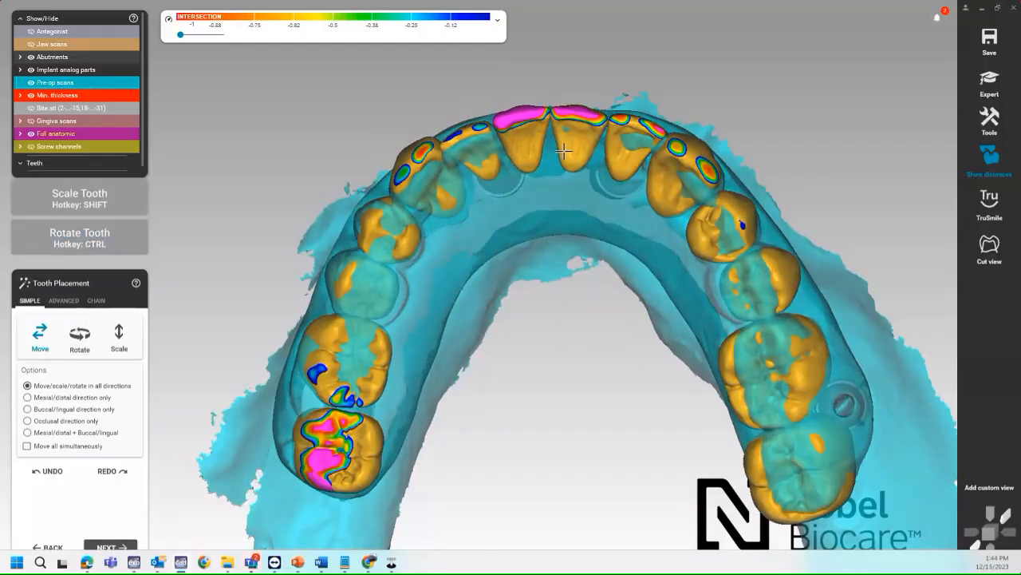
pyautogui.press('ctrl')
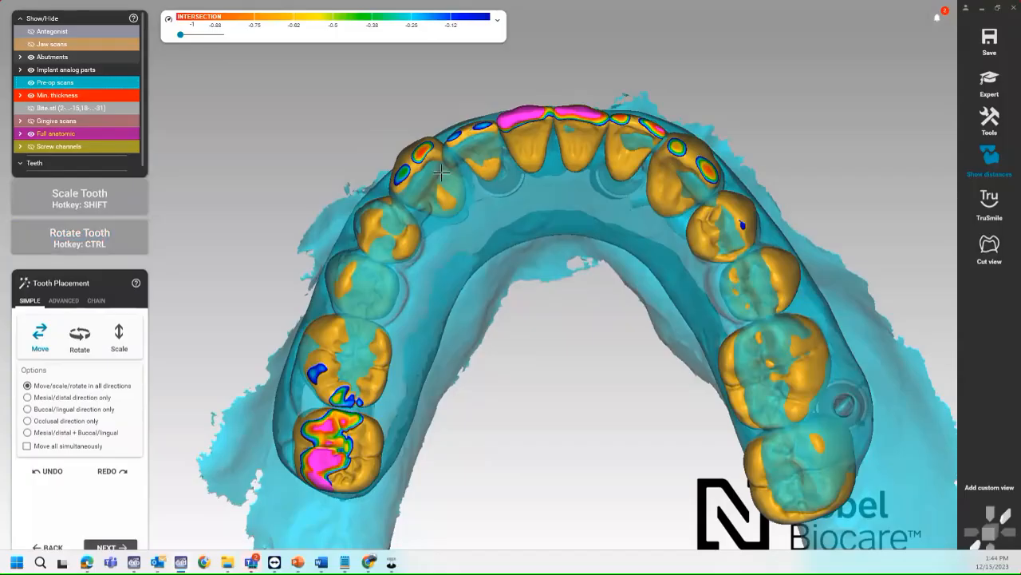
# Move the canine slightly inward and the rearmost molar on the same side slightly outward, each on its own
pyautogui.moveTo(441, 196); pyautogui.dragTo(445, 203)
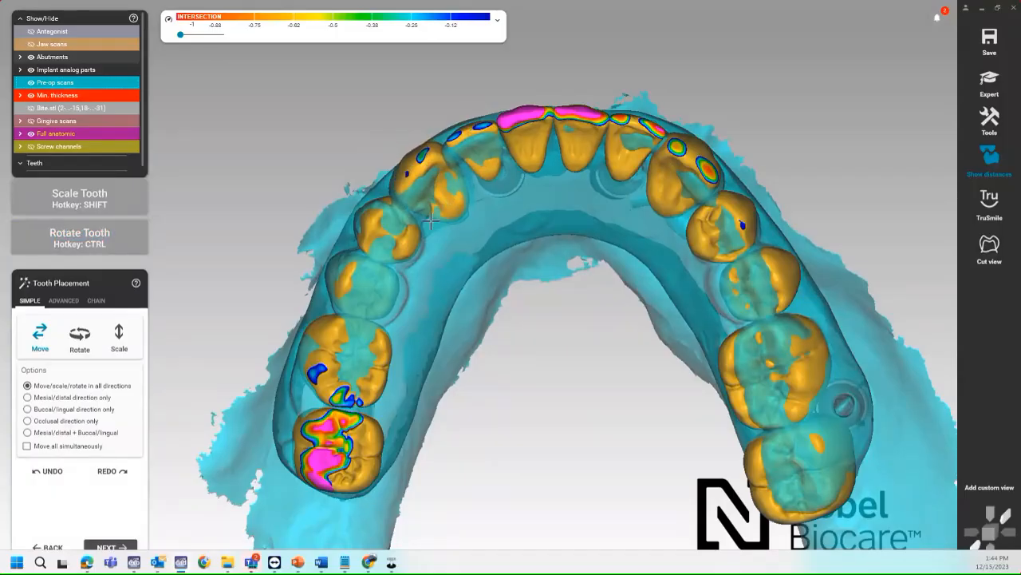
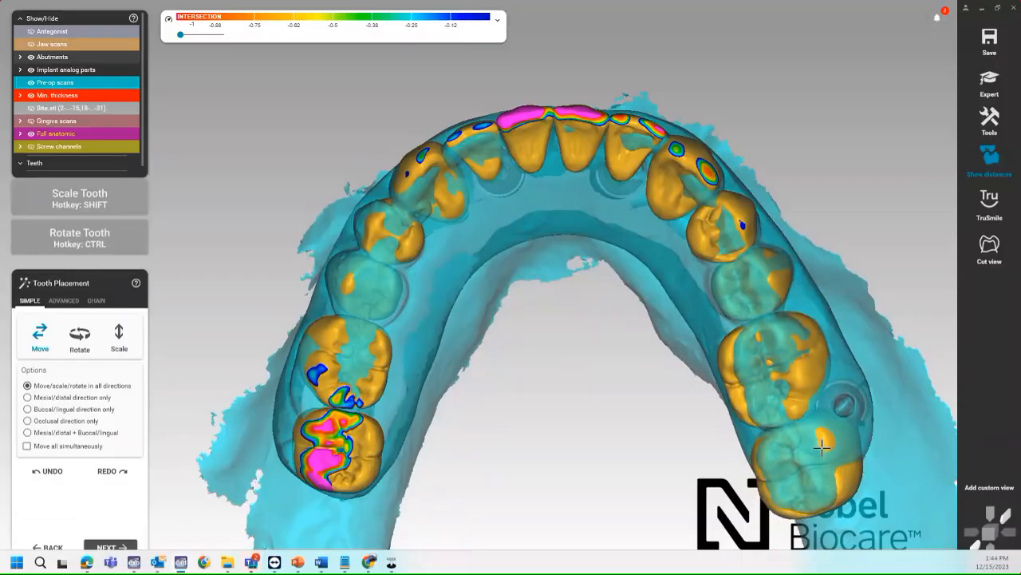
pyautogui.moveTo(389, 457); pyautogui.dragTo(366, 461)
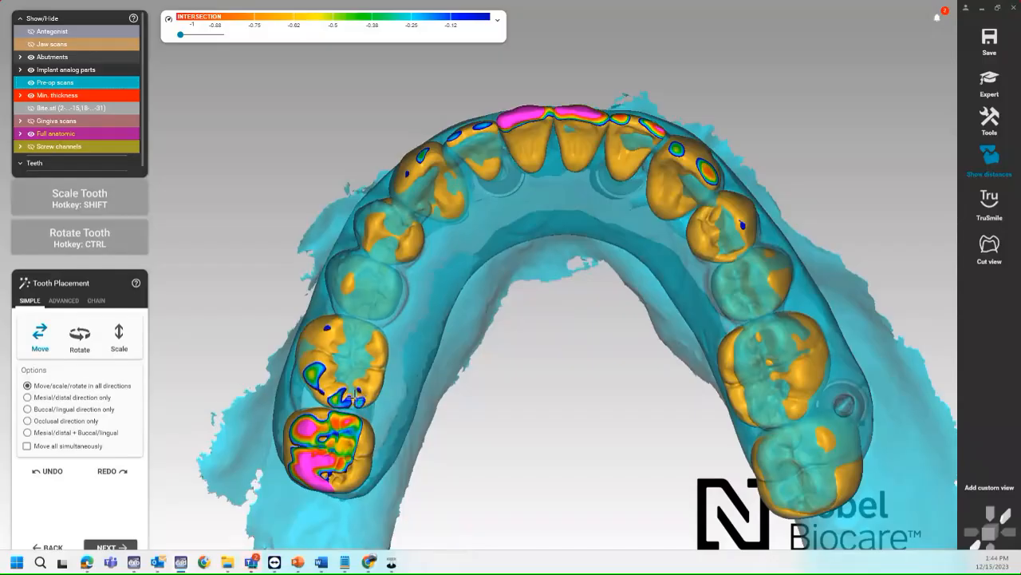
# Enlarge the first molar next to the strongly intersecting rear molar slightly, and hide the pre-op scans
pyautogui.keyDown('shift'); pyautogui.moveTo(372, 378); pyautogui.dragTo(372, 375); pyautogui.keyUp('shift')
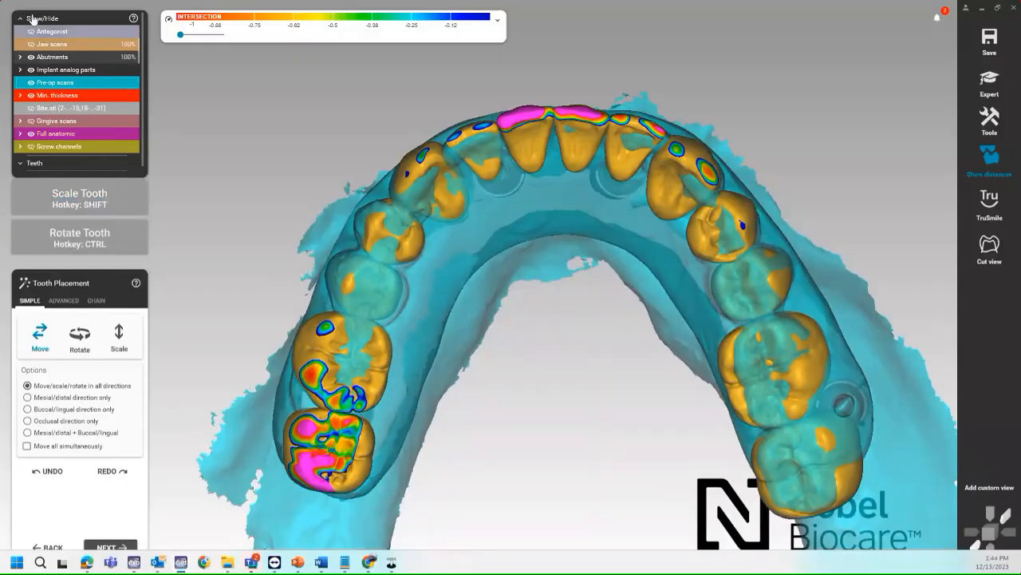
pyautogui.click(32, 83)
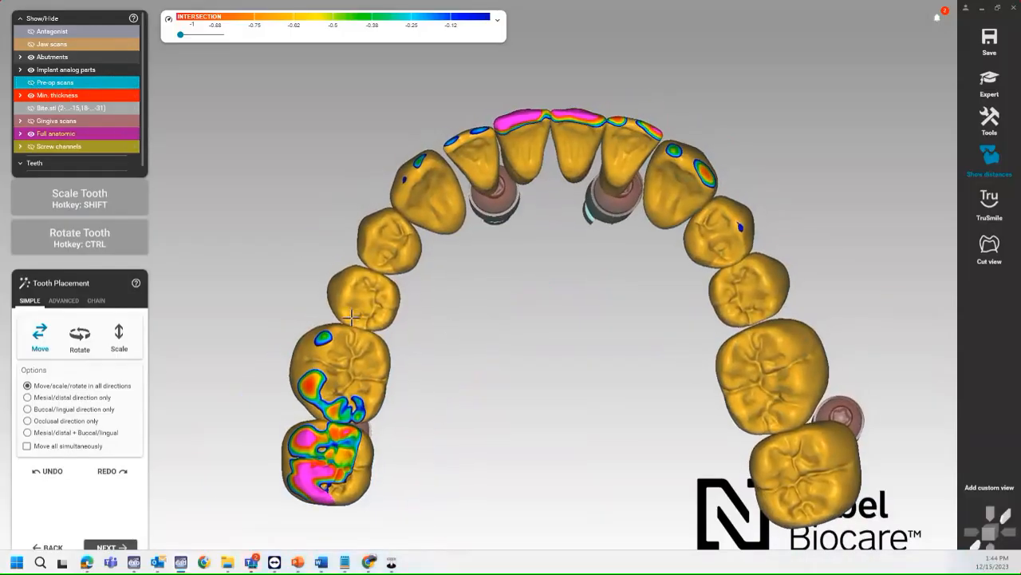
# Scale the lateral incisor on that side slightly and nudge the canine, both premolars and first molar to close the gaps between them
pyautogui.press('shift')
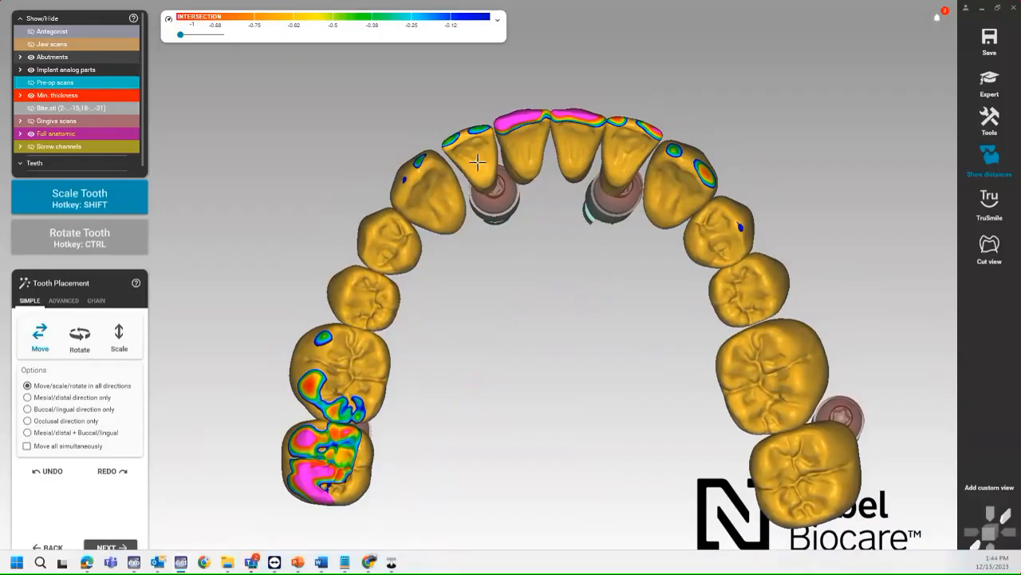
pyautogui.keyDown('shift'); pyautogui.moveTo(475, 139); pyautogui.dragTo(447, 194); pyautogui.keyUp('shift')
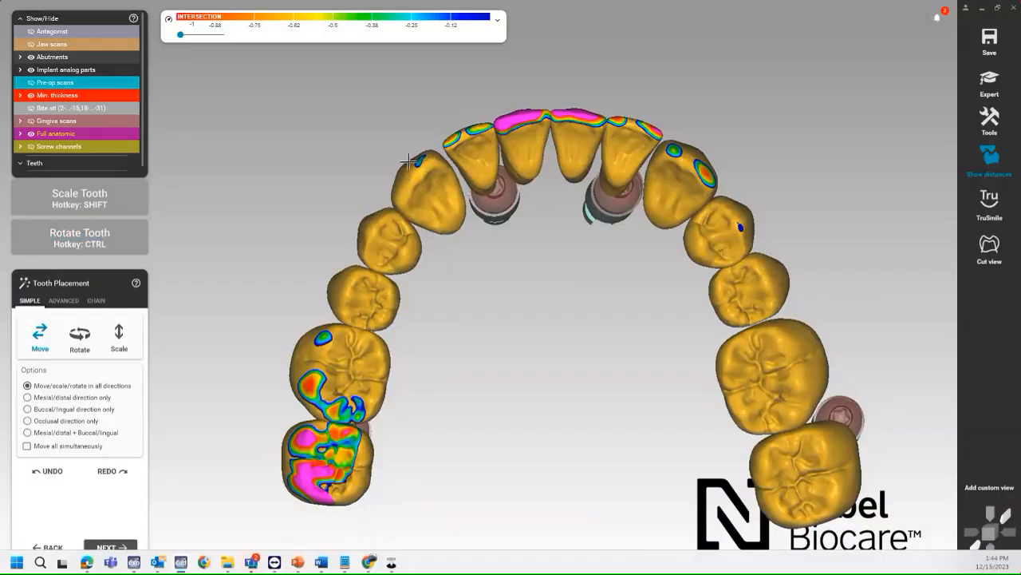
pyautogui.moveTo(408, 162); pyautogui.dragTo(415, 167)
pyautogui.moveTo(378, 219); pyautogui.dragTo(395, 248)
pyautogui.moveTo(386, 295); pyautogui.dragTo(388, 293)
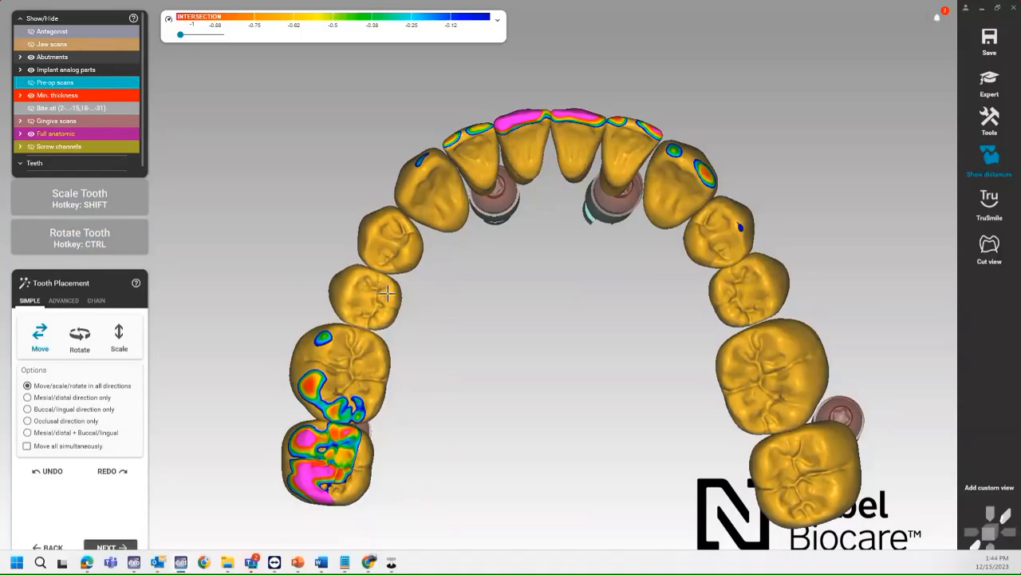
pyautogui.moveTo(358, 368); pyautogui.dragTo(360, 366)
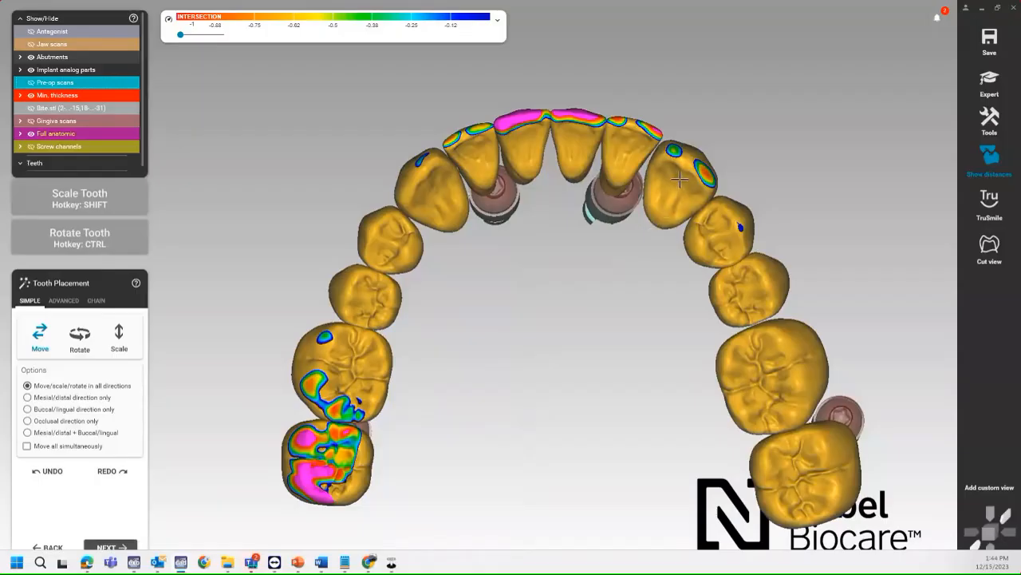
# Rotate the opposite lateral incisor slightly, shrink the first molar on that side and nudge the rearmost molar toward it
pyautogui.keyDown('ctrl'); pyautogui.moveTo(629, 172); pyautogui.dragTo(631, 171); pyautogui.keyUp('ctrl')
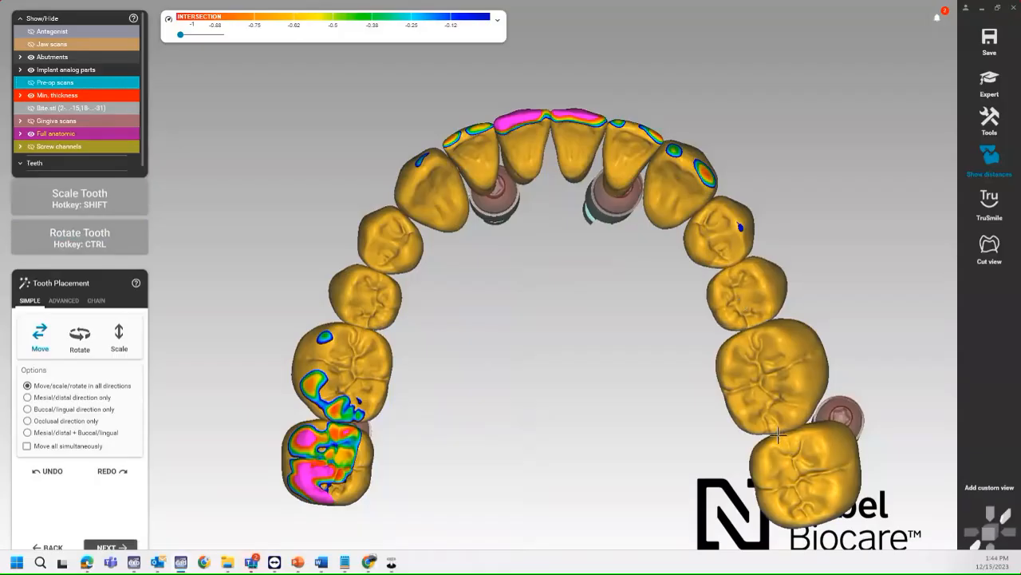
pyautogui.keyDown('shift'); pyautogui.moveTo(776, 420); pyautogui.dragTo(772, 415); pyautogui.keyUp('shift')
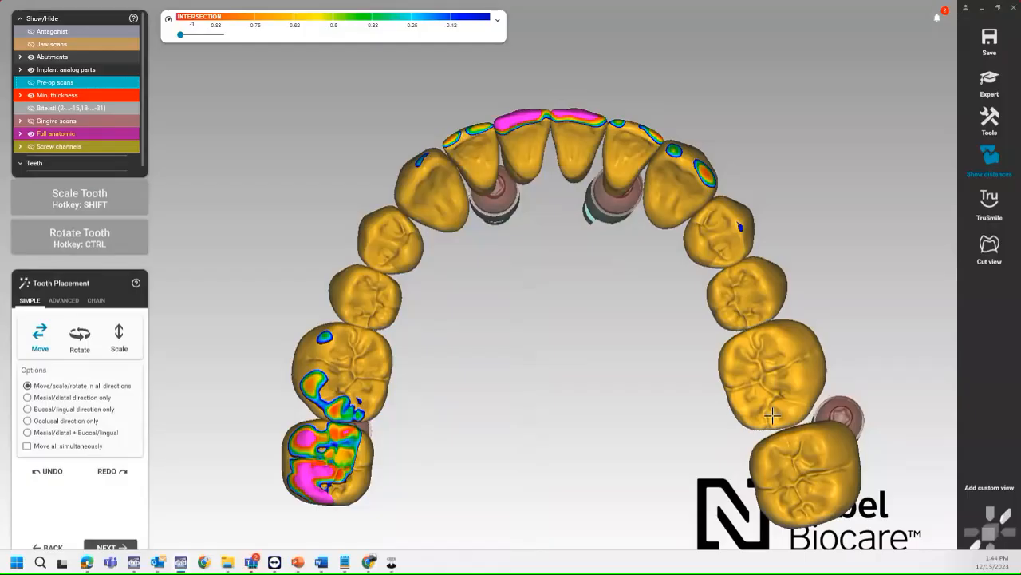
pyautogui.moveTo(788, 466); pyautogui.dragTo(785, 465)
# View the teeth from below and hide the implant analog parts and the abutments
pyautogui.moveTo(692, 462); pyautogui.dragTo(684, 454, button='right')
pyautogui.scroll(-3, 653, 419)
pyautogui.moveTo(638, 417); pyautogui.dragTo(676, 411, button='right')
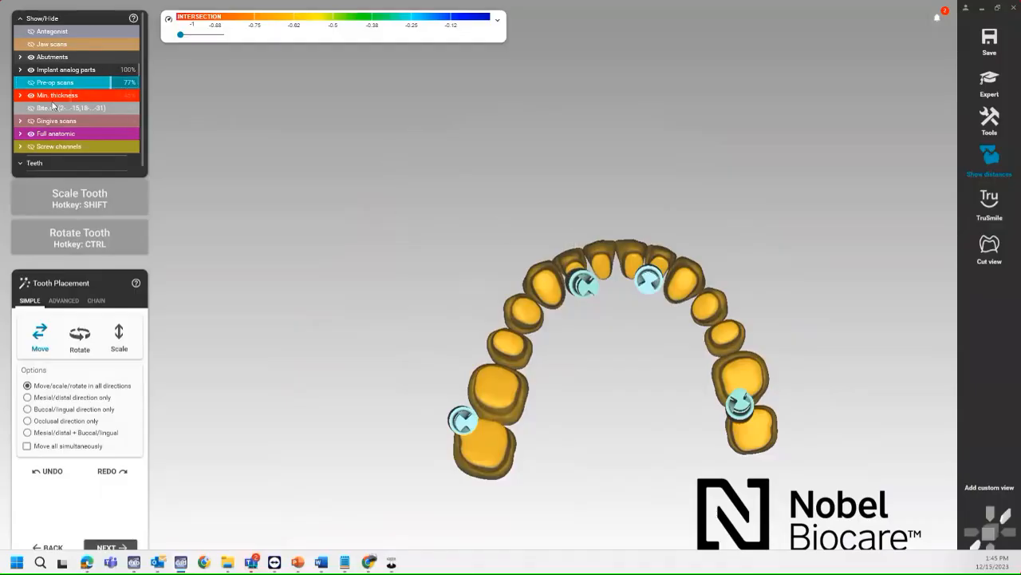
pyautogui.click(31, 70)
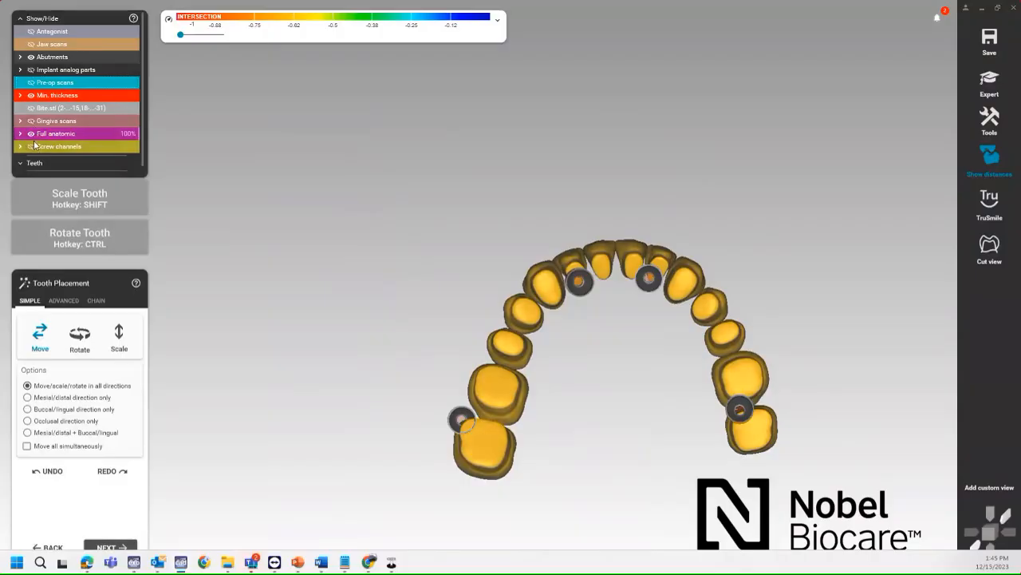
pyautogui.click(31, 70)
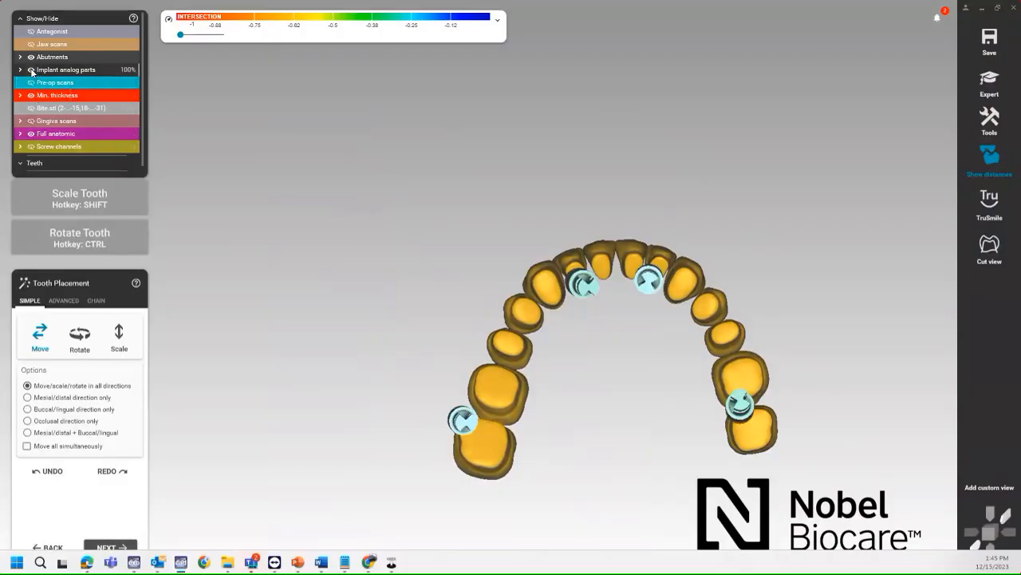
pyautogui.click(31, 70)
pyautogui.click(31, 58)
# Fine-tune the scale and rotation of the lateral incisor next to the wider gap, working from the underside of the arch
pyautogui.moveTo(528, 353); pyautogui.dragTo(561, 360, button='right')
pyautogui.scroll(1, 566, 285)
pyautogui.scroll(2, 566, 285)
pyautogui.press('shift')
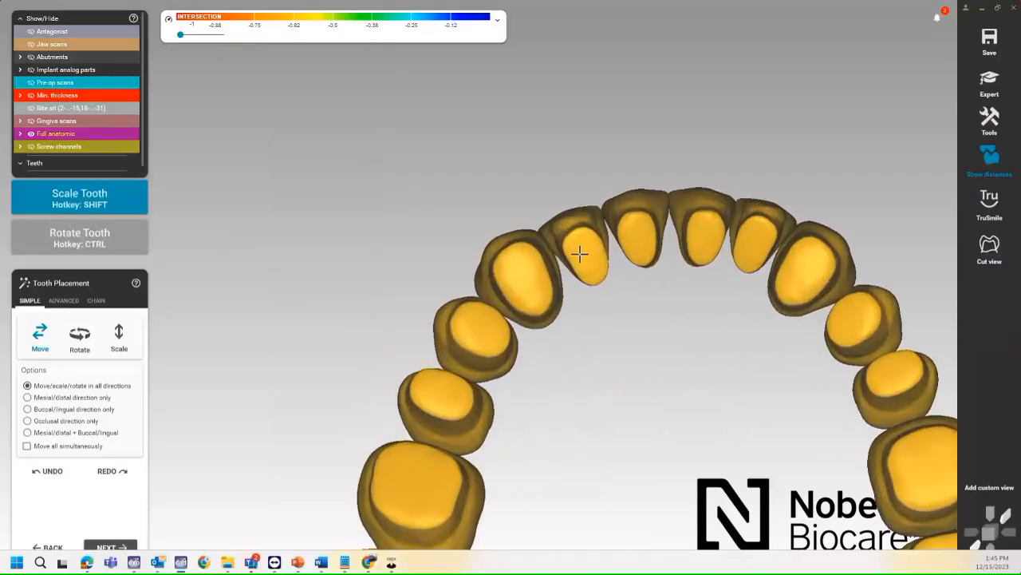
pyautogui.press('ctrl')
pyautogui.press('ctrl')
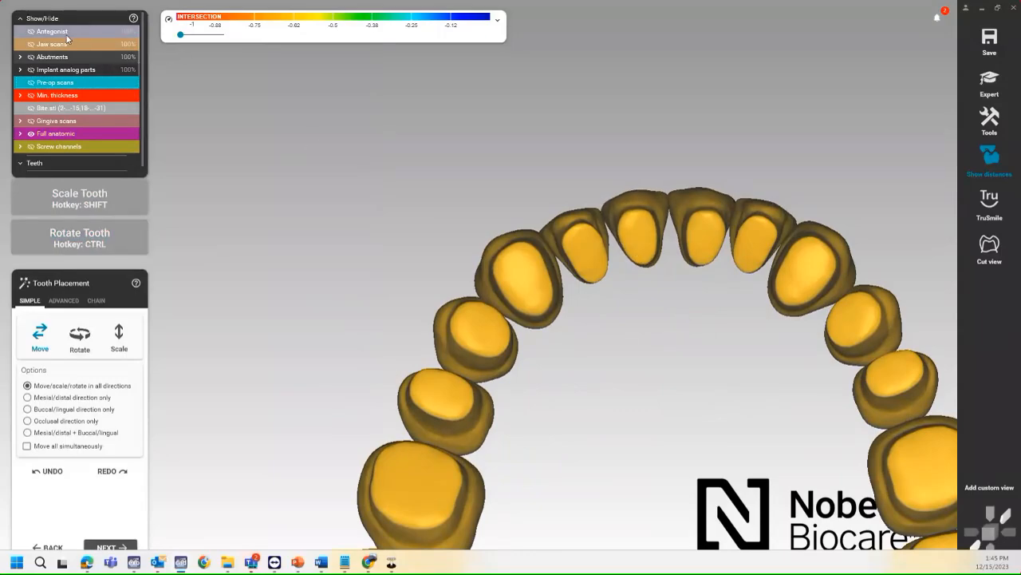
# Show the antagonist and rotate a lower front tooth to suit the upper arch
pyautogui.click(33, 33)
pyautogui.moveTo(511, 236); pyautogui.dragTo(530, 259, button='right')
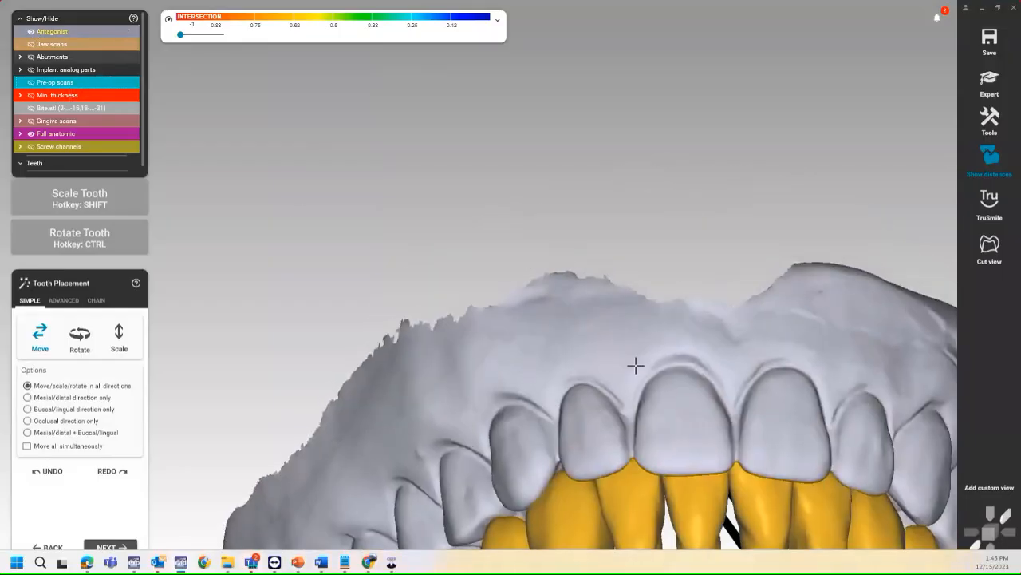
pyautogui.moveTo(662, 375); pyautogui.dragTo(587, 144, button='middle')
pyautogui.moveTo(588, 143); pyautogui.dragTo(588, 147, button='right')
pyautogui.keyDown('ctrl'); pyautogui.moveTo(646, 443); pyautogui.dragTo(576, 418); pyautogui.keyUp('ctrl')
pyautogui.moveTo(598, 422); pyautogui.dragTo(602, 421, button='right')
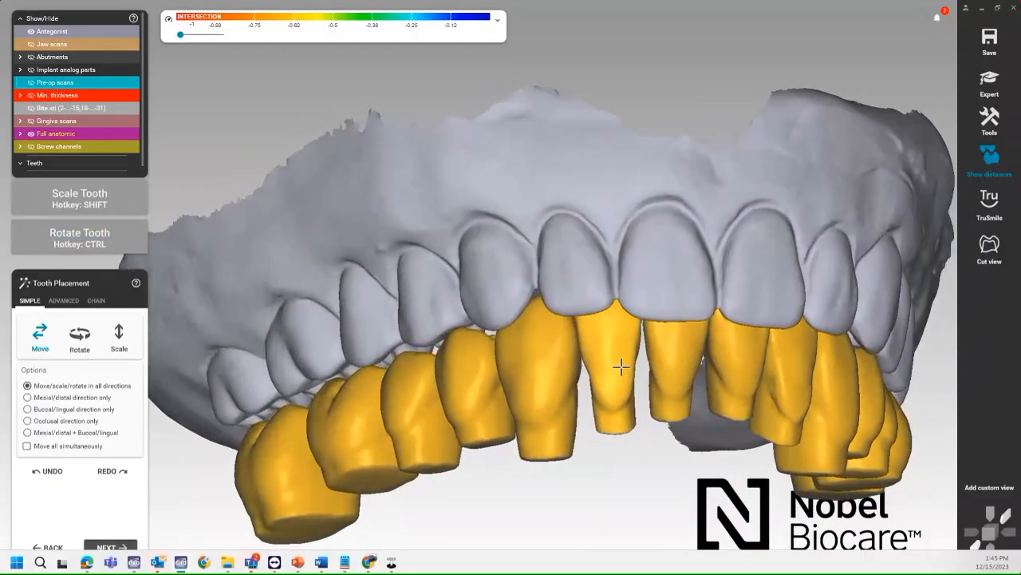
# Raise the second premolar and both molars on one side slightly toward the antagonist, and adjust the first molar's size
pyautogui.moveTo(620, 365); pyautogui.dragTo(636, 380, button='right')
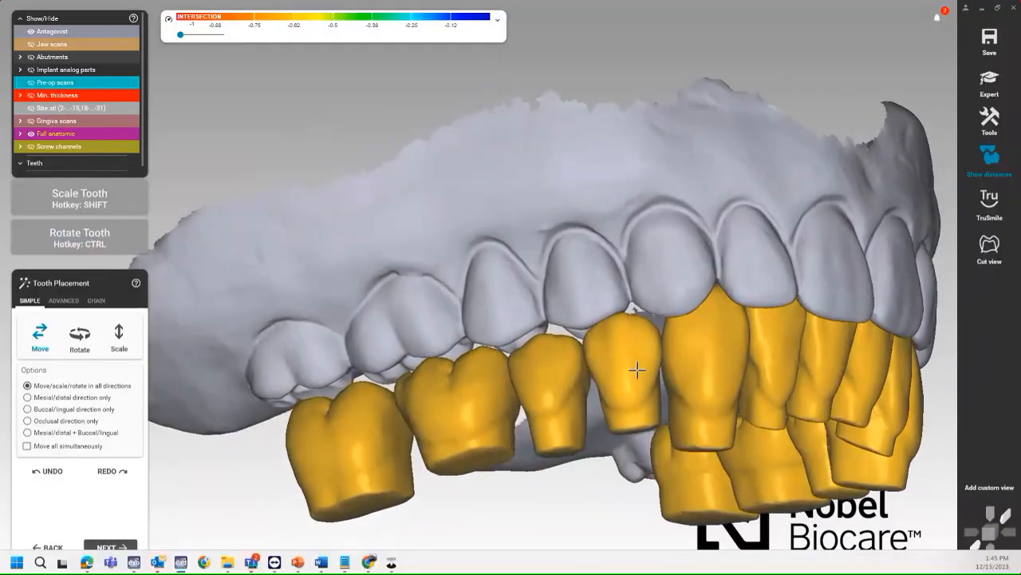
pyautogui.moveTo(535, 404); pyautogui.dragTo(534, 397)
pyautogui.moveTo(542, 405); pyautogui.dragTo(419, 463, button='right')
pyautogui.moveTo(419, 454); pyautogui.dragTo(419, 451)
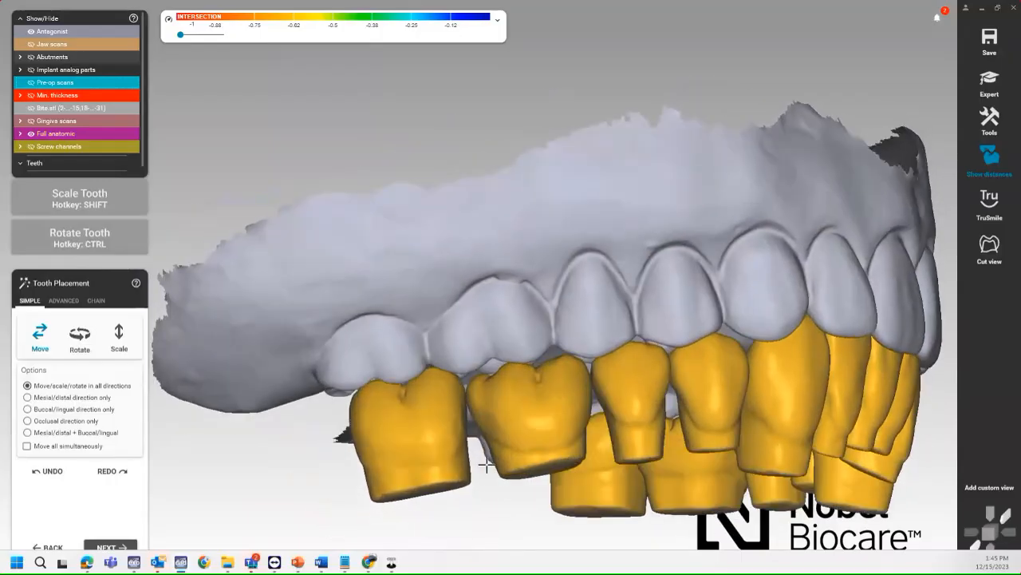
pyautogui.moveTo(516, 441); pyautogui.dragTo(511, 434)
pyautogui.moveTo(548, 431); pyautogui.dragTo(512, 431, button='right')
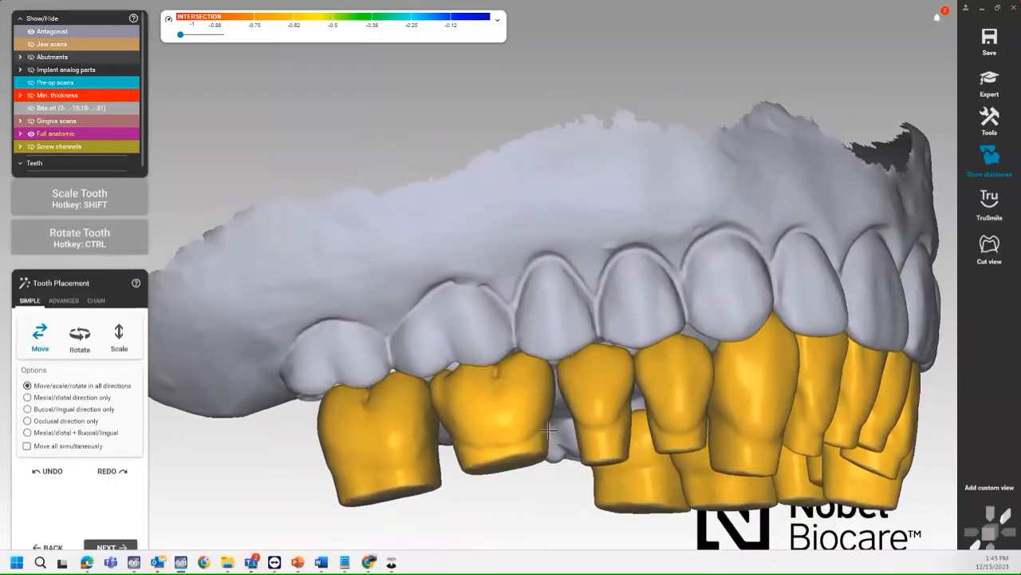
pyautogui.moveTo(613, 392); pyautogui.dragTo(612, 386)
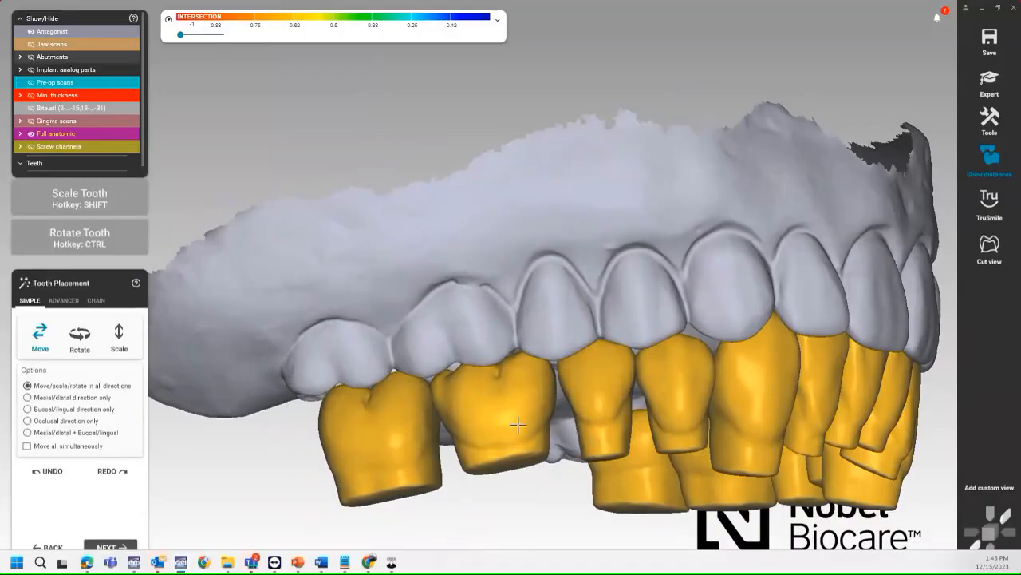
pyautogui.press('shift')
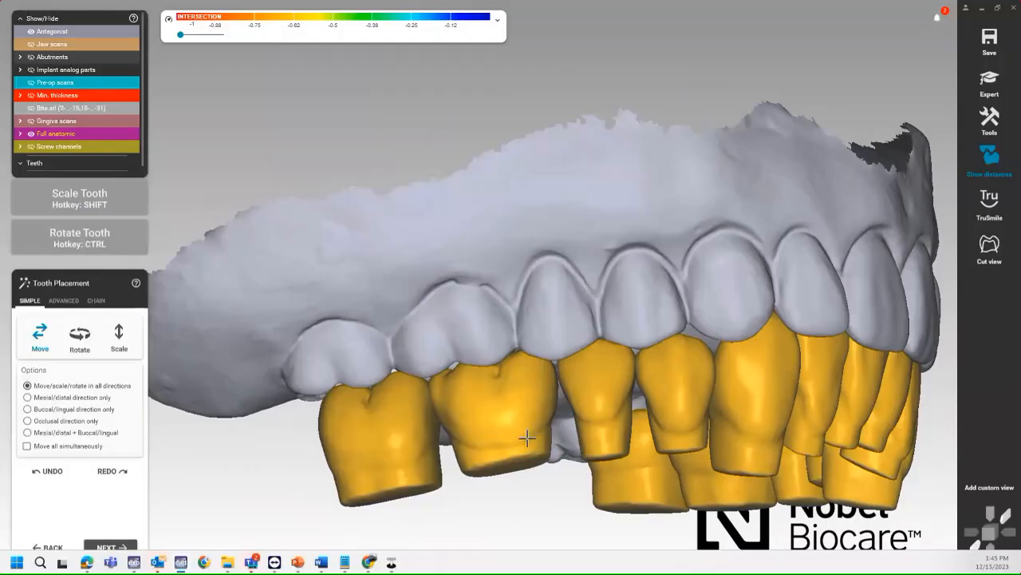
pyautogui.moveTo(526, 436); pyautogui.dragTo(525, 436, button='right')
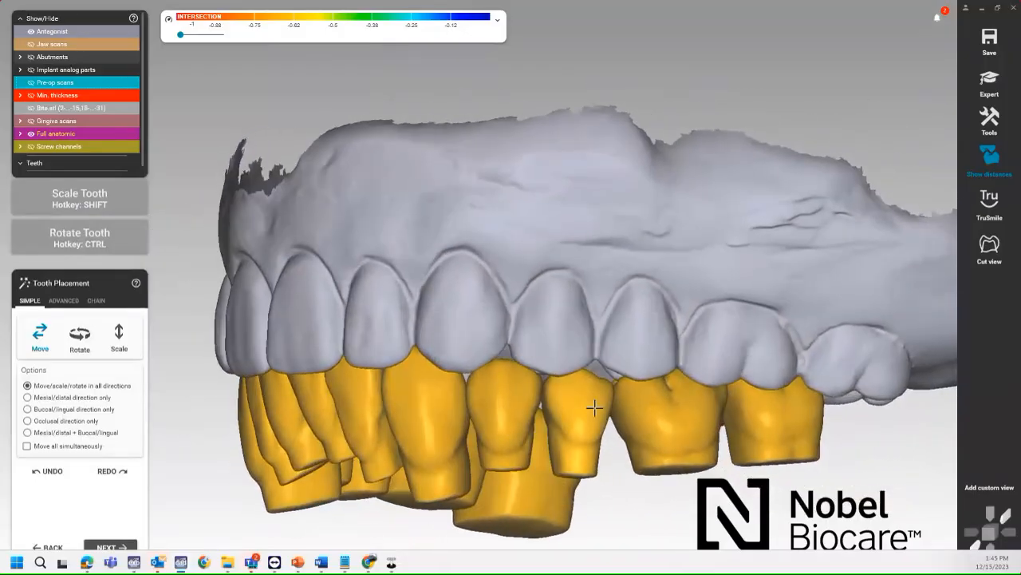
# On the opposite side, resize the second premolar slightly and reposition the first and rearmost molars under the antagonist
pyautogui.press('shift')
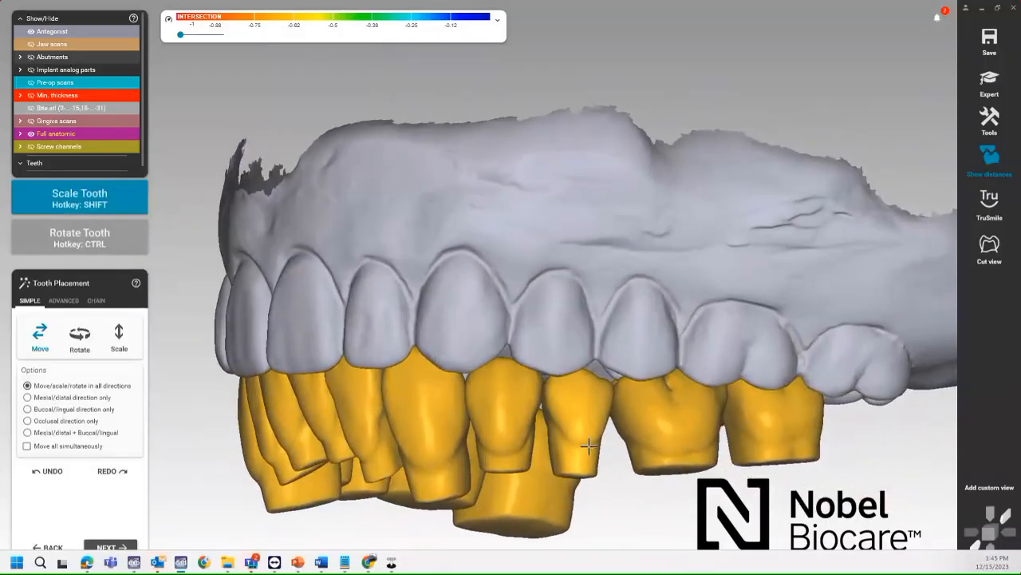
pyautogui.moveTo(631, 463); pyautogui.dragTo(618, 466, button='right')
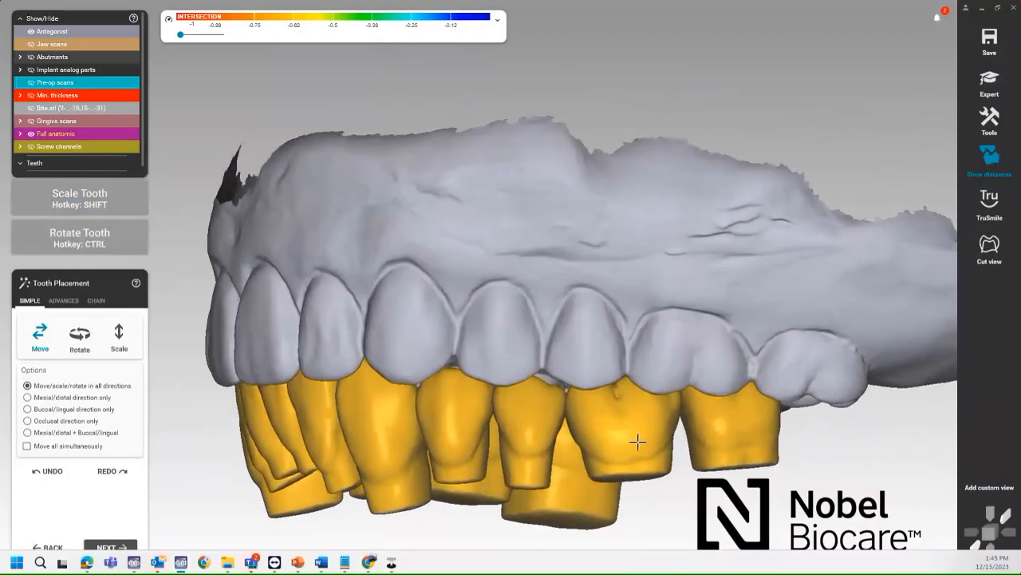
pyautogui.press('shift')
pyautogui.moveTo(641, 435); pyautogui.dragTo(636, 466)
pyautogui.moveTo(727, 444); pyautogui.dragTo(721, 457)
pyautogui.moveTo(720, 458); pyautogui.dragTo(750, 435, button='right')
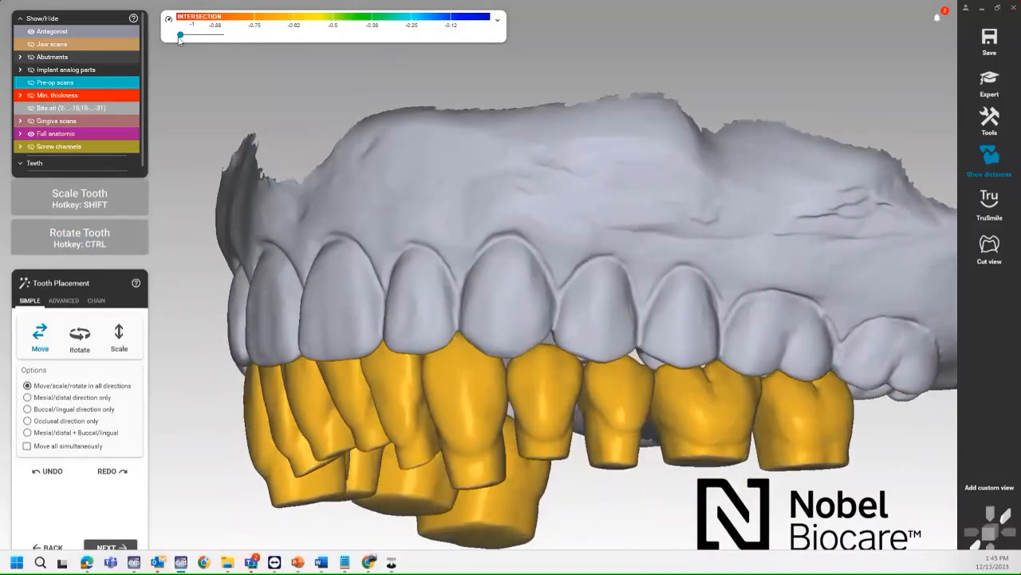
# Hide the antagonist and slightly rotate the central and lateral incisors on the same side from the front
pyautogui.click(31, 32)
pyautogui.moveTo(540, 280); pyautogui.dragTo(616, 296, button='right')
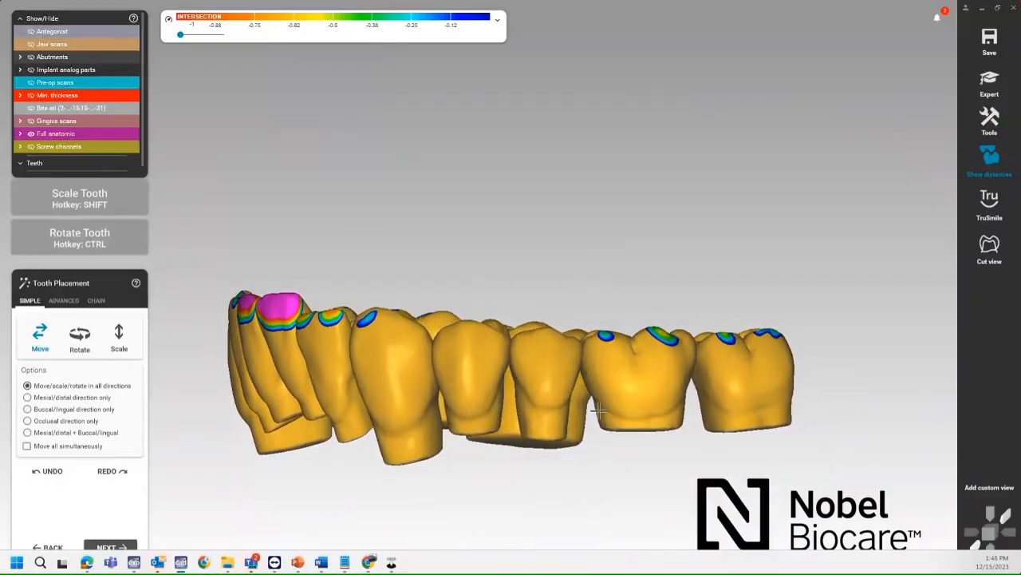
pyautogui.moveTo(620, 415); pyautogui.dragTo(598, 415, button='right')
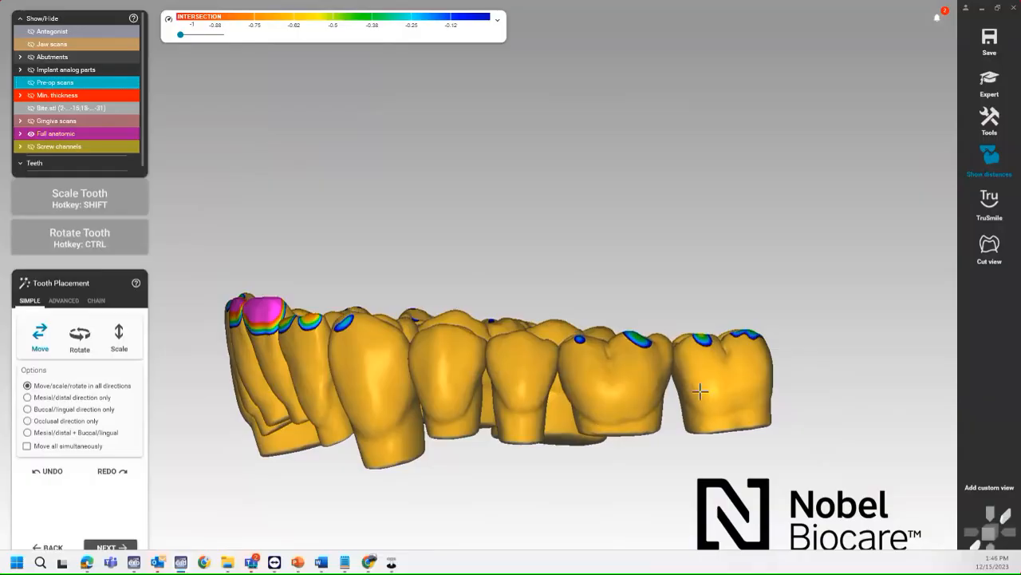
pyautogui.moveTo(588, 410); pyautogui.dragTo(563, 358, button='right')
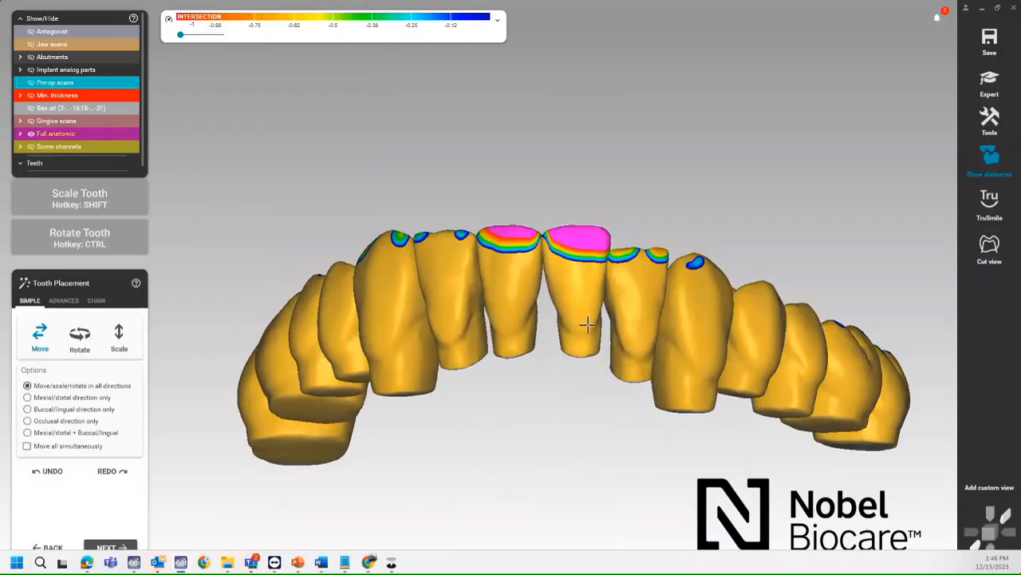
pyautogui.press('ctrl')
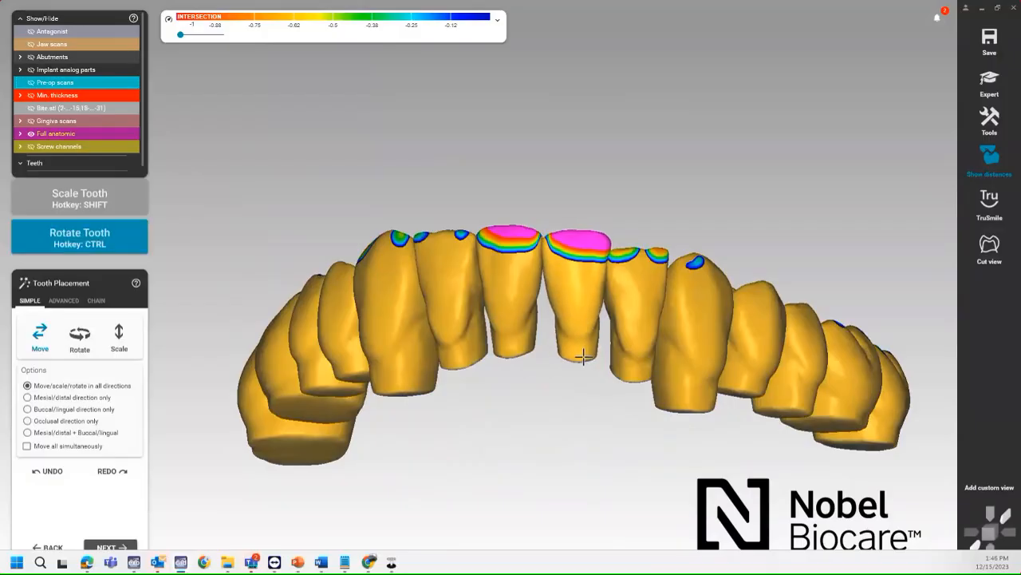
pyautogui.moveTo(553, 378); pyautogui.dragTo(561, 392, button='right')
pyautogui.keyDown('ctrl'); pyautogui.moveTo(577, 402); pyautogui.dragTo(571, 397); pyautogui.keyUp('ctrl')
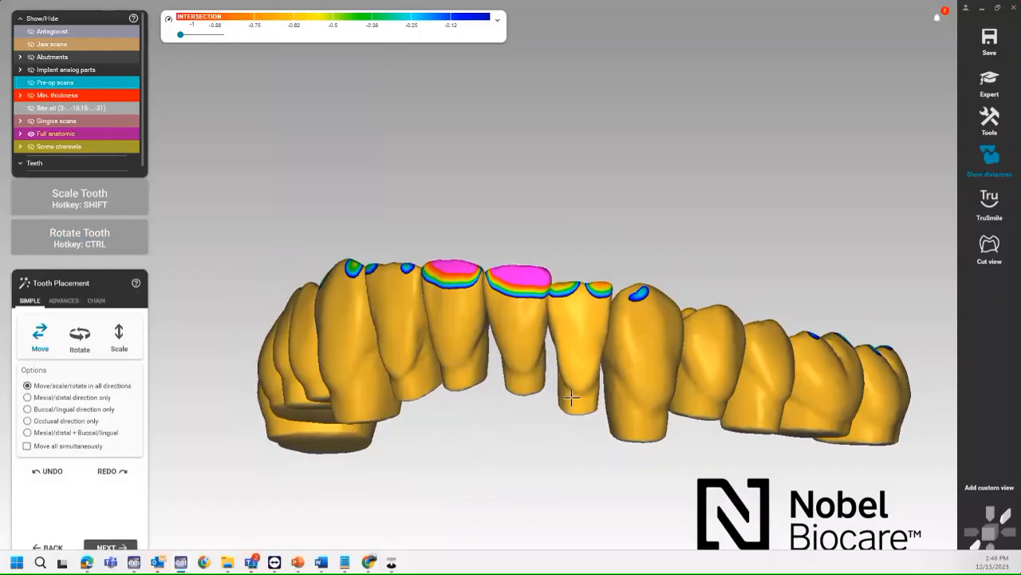
pyautogui.moveTo(516, 360); pyautogui.dragTo(403, 374, button='right')
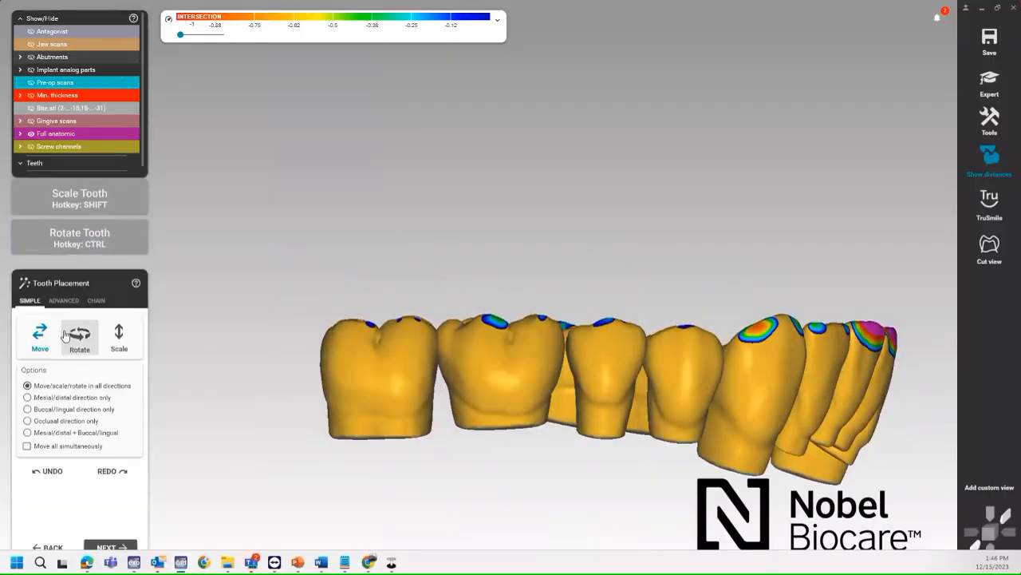
# Switch tooth placement to advanced mode and set both the Anterior and Posterior shape sliders fully to Flat
pyautogui.click(63, 301)
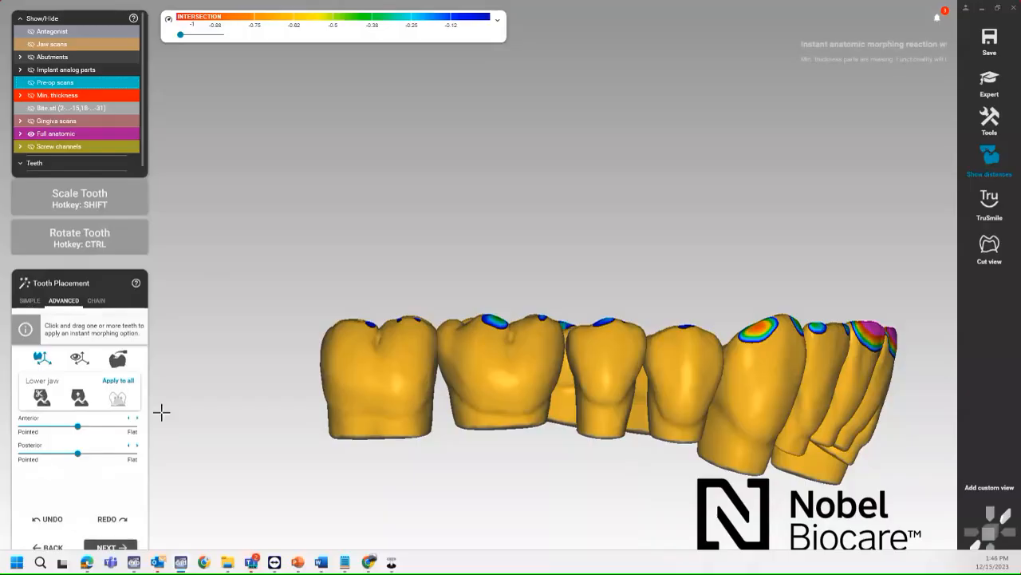
pyautogui.click(77, 428)
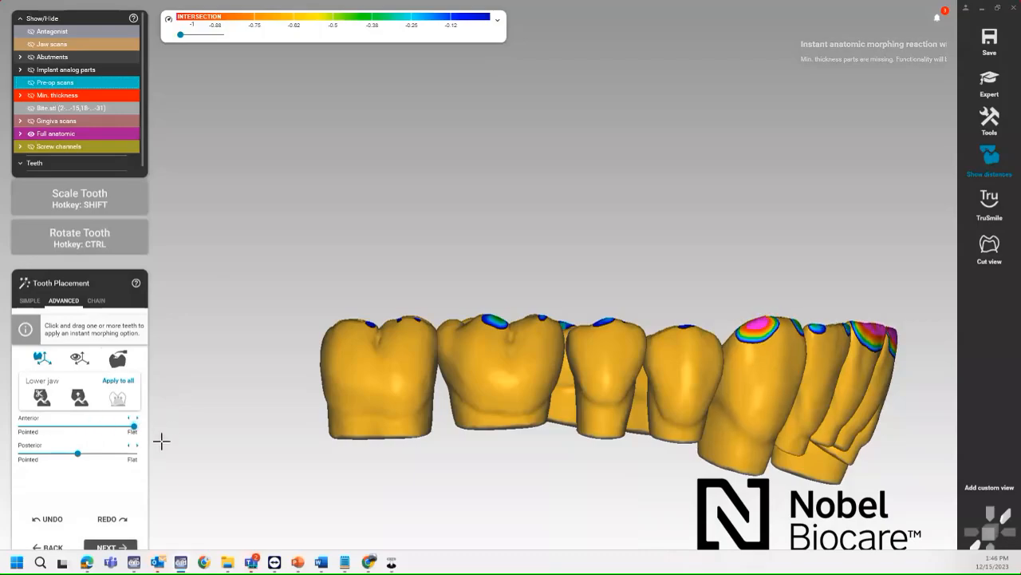
pyautogui.moveTo(79, 455); pyautogui.dragTo(178, 455)
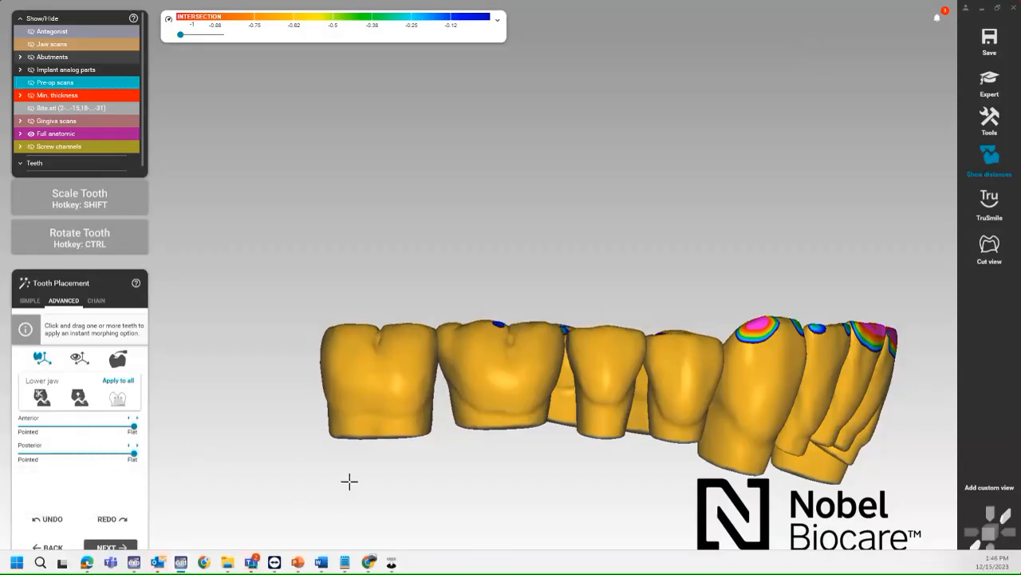
# Shift the first molar slightly with instant morphing to relieve its contact with the antagonist
pyautogui.moveTo(349, 481); pyautogui.dragTo(338, 477, button='right')
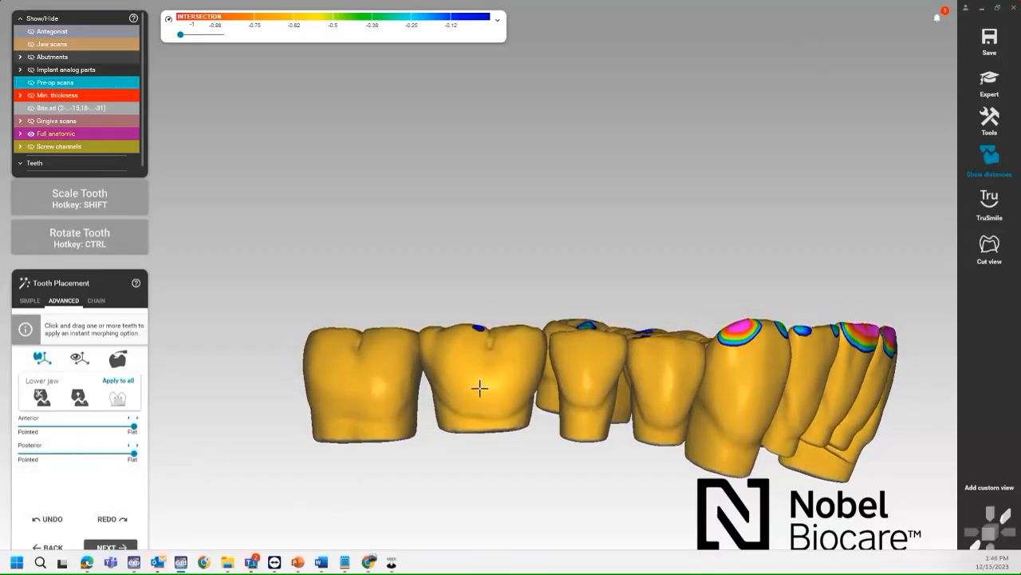
pyautogui.moveTo(480, 388); pyautogui.dragTo(483, 390)
pyautogui.moveTo(486, 396); pyautogui.dragTo(482, 395, button='right')
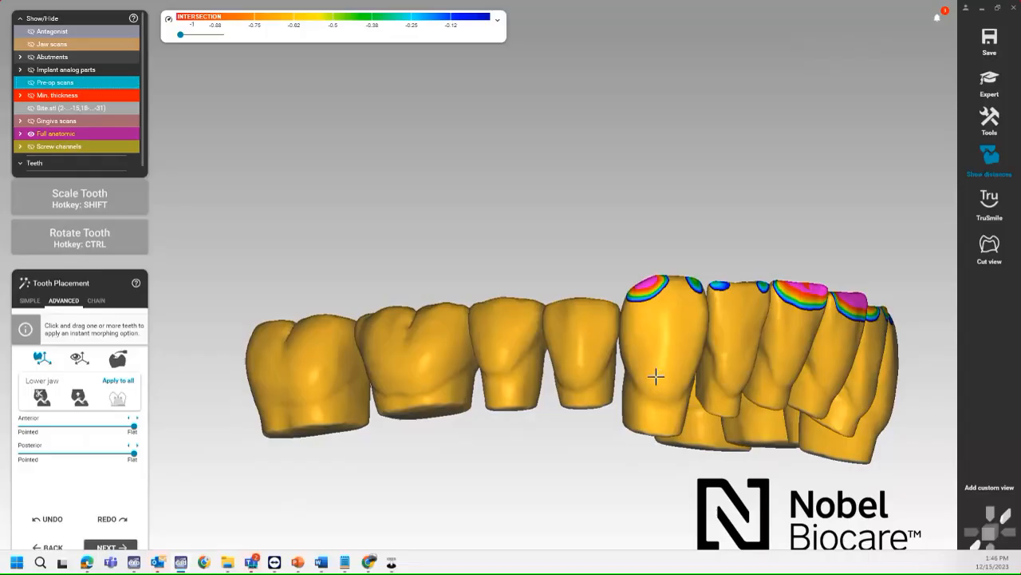
# Shift one lower central incisor slightly and rotate the adjacent central incisor to refine their alignment from the front
pyautogui.moveTo(655, 380); pyautogui.dragTo(610, 361, button='right')
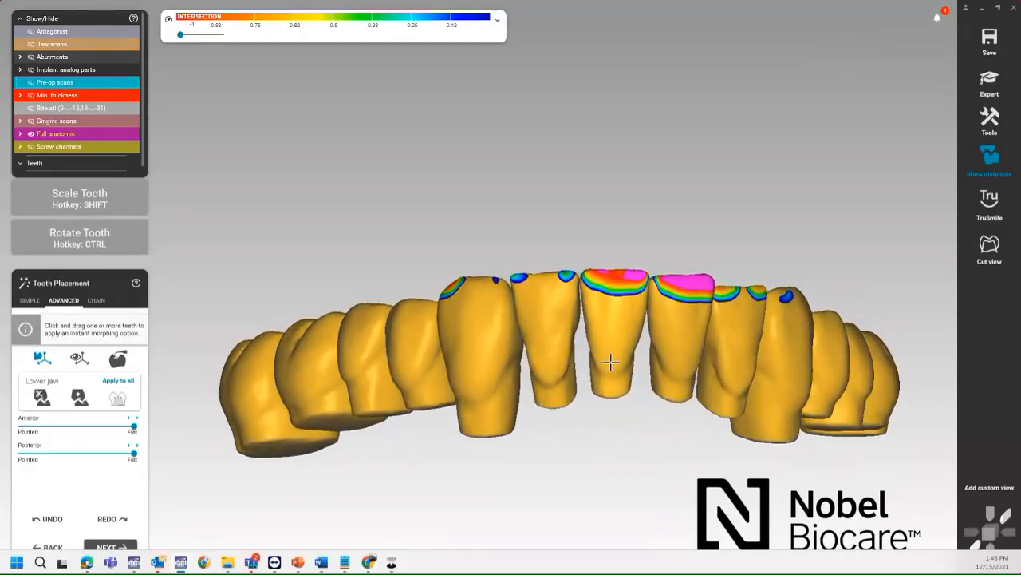
pyautogui.moveTo(611, 361); pyautogui.dragTo(609, 364)
pyautogui.moveTo(659, 388); pyautogui.dragTo(622, 404, button='right')
pyautogui.press('ctrl')
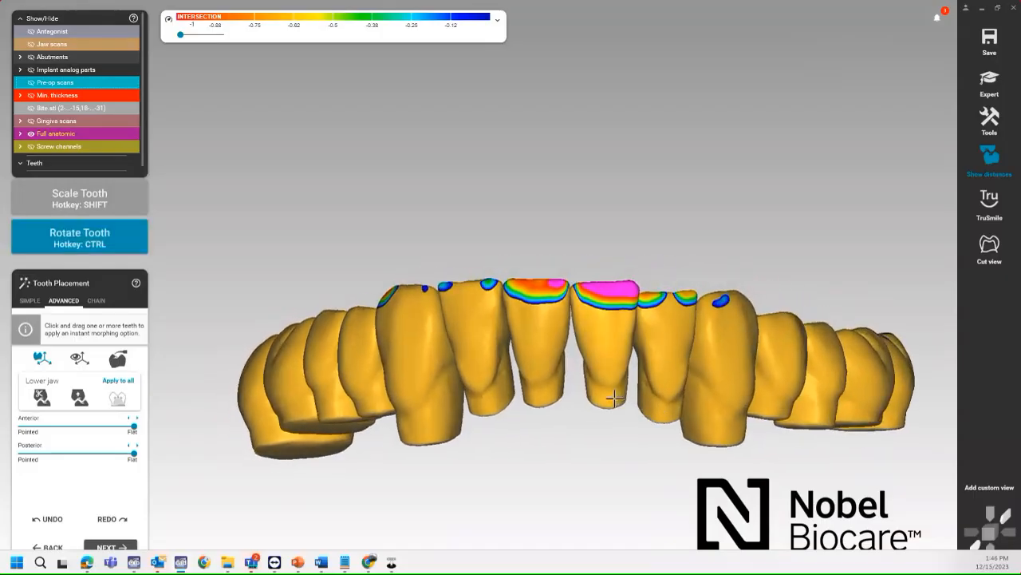
pyautogui.keyDown('ctrl'); pyautogui.moveTo(615, 397); pyautogui.dragTo(606, 378); pyautogui.keyUp('ctrl')
pyautogui.moveTo(608, 392); pyautogui.dragTo(495, 331, button='right')
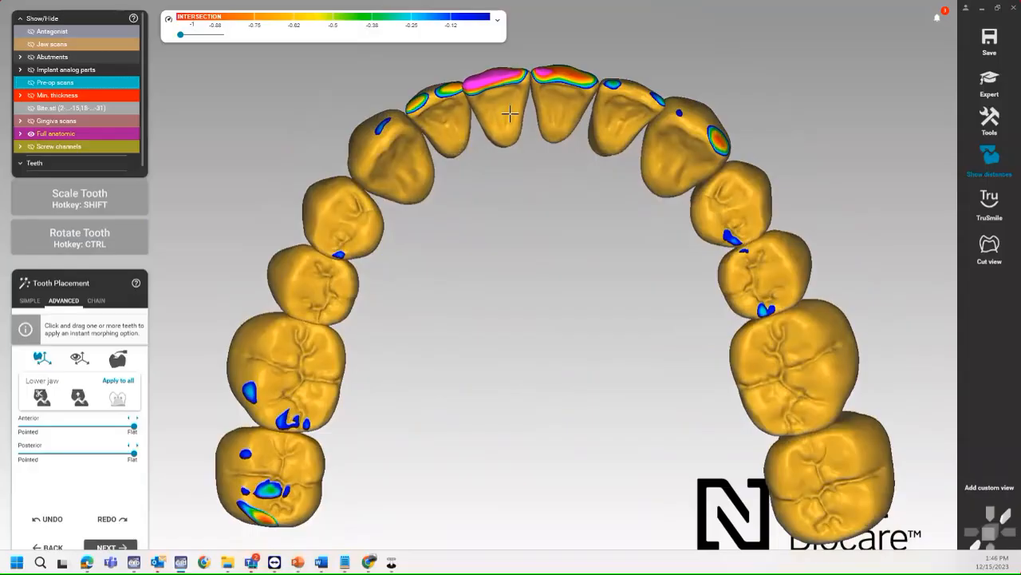
# From the occlusal view, nudge the central incisor, the lateral incisor and the opposite canine inward to reduce their intersection with the antagonist
pyautogui.moveTo(511, 115); pyautogui.dragTo(561, 112)
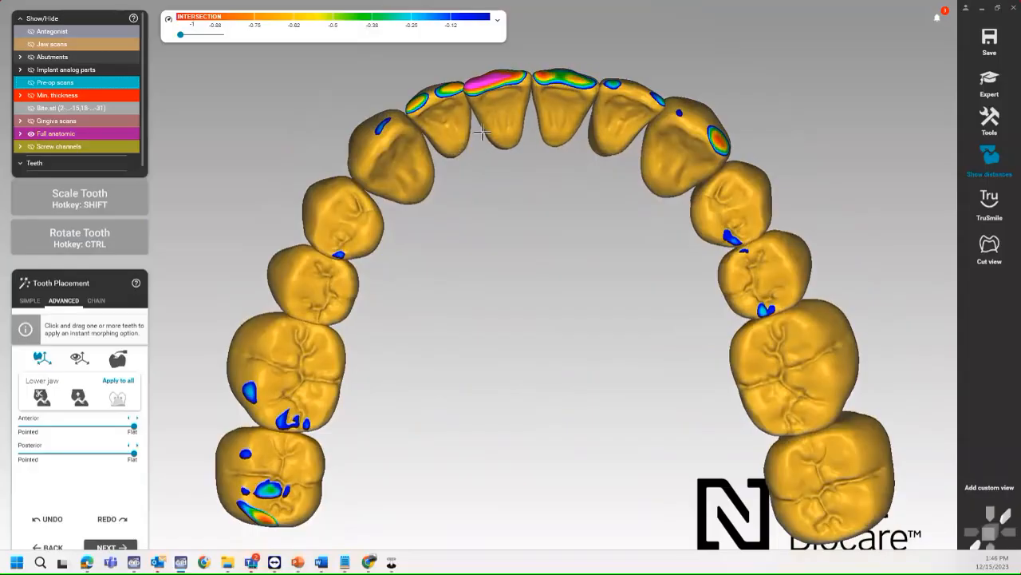
pyautogui.moveTo(452, 138); pyautogui.dragTo(452, 142)
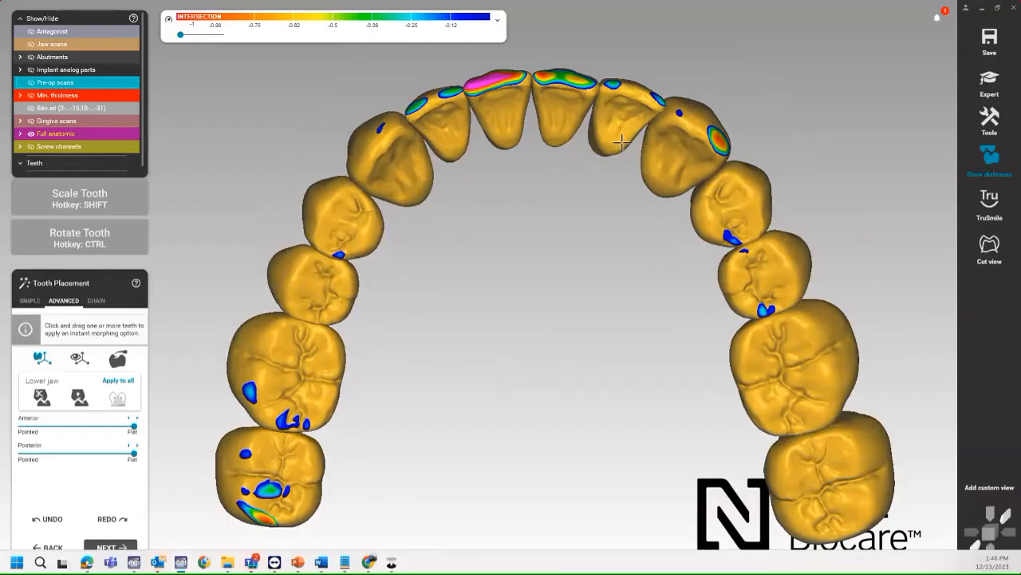
pyautogui.moveTo(667, 169); pyautogui.dragTo(663, 173)
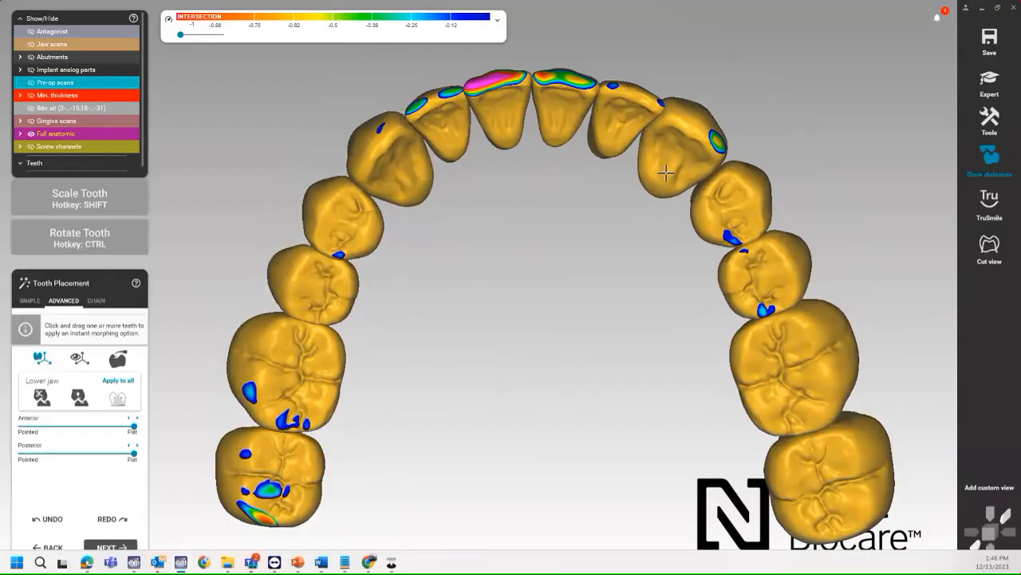
pyautogui.scroll(-2, 457, 387)
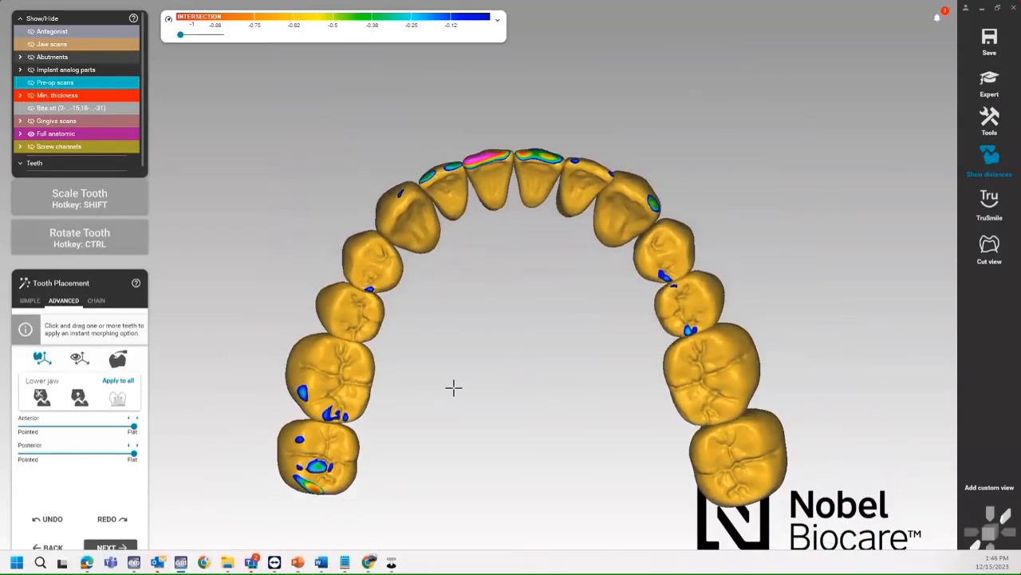
# Lower the central incisor that intersects the antagonist most and nudge the canine slightly from the front
pyautogui.moveTo(454, 387); pyautogui.dragTo(478, 393, button='right')
pyautogui.moveTo(522, 381); pyautogui.dragTo(510, 267, button='middle')
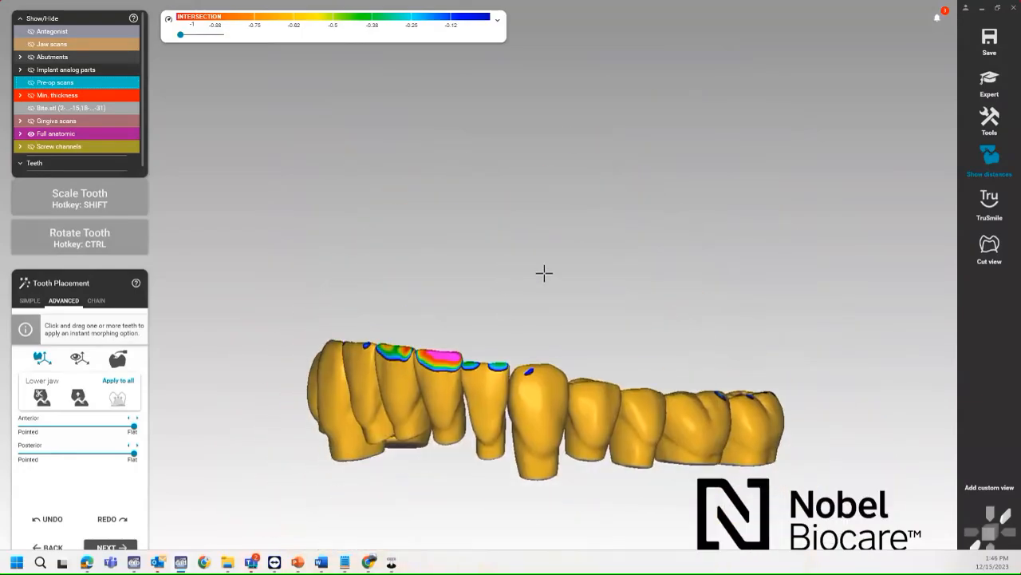
pyautogui.moveTo(544, 274); pyautogui.dragTo(545, 273, button='right')
pyautogui.moveTo(529, 364); pyautogui.dragTo(529, 368)
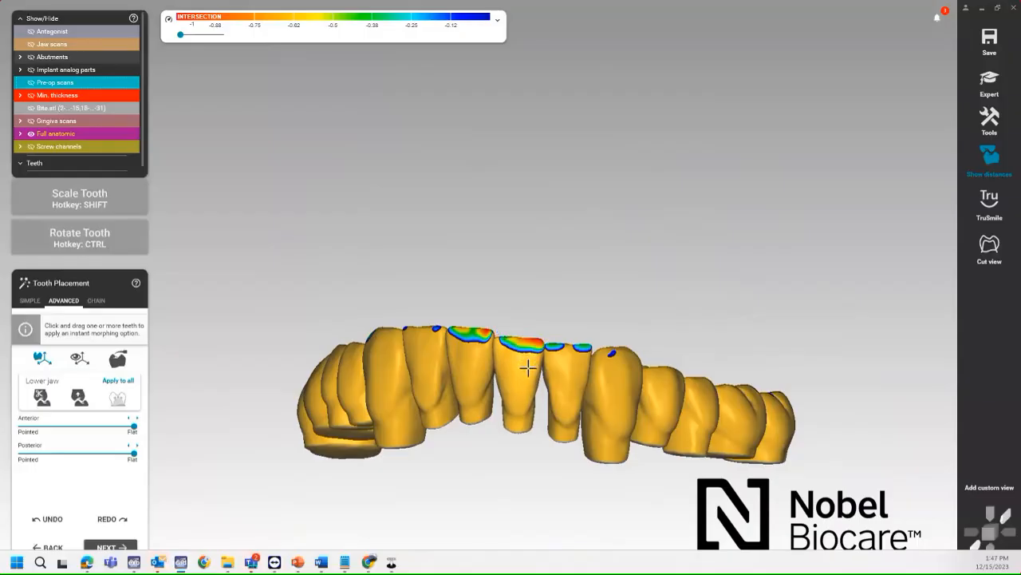
pyautogui.moveTo(528, 370); pyautogui.dragTo(528, 371, button='right')
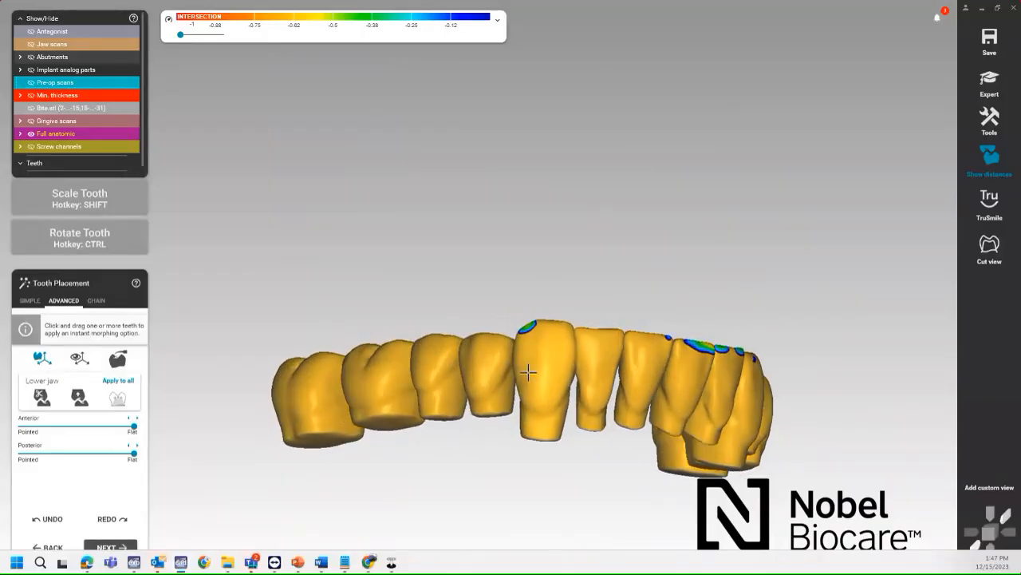
pyautogui.moveTo(528, 371); pyautogui.dragTo(526, 374)
pyautogui.moveTo(523, 377); pyautogui.dragTo(461, 372, button='right')
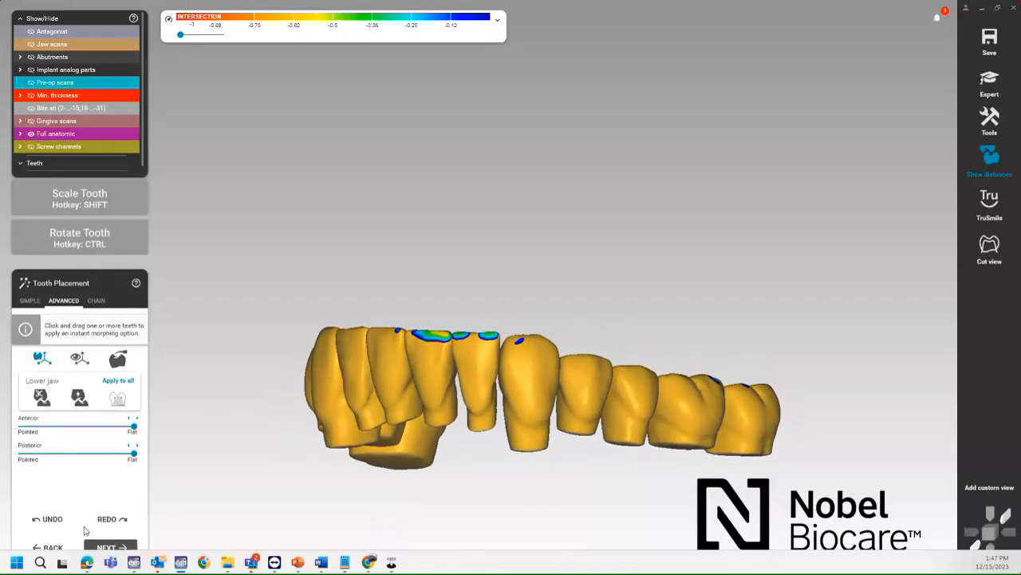
# Finish tooth placement, continue to the advanced abutment bottom settings and make the angulated screw channels draggable
pyautogui.click(104, 547)
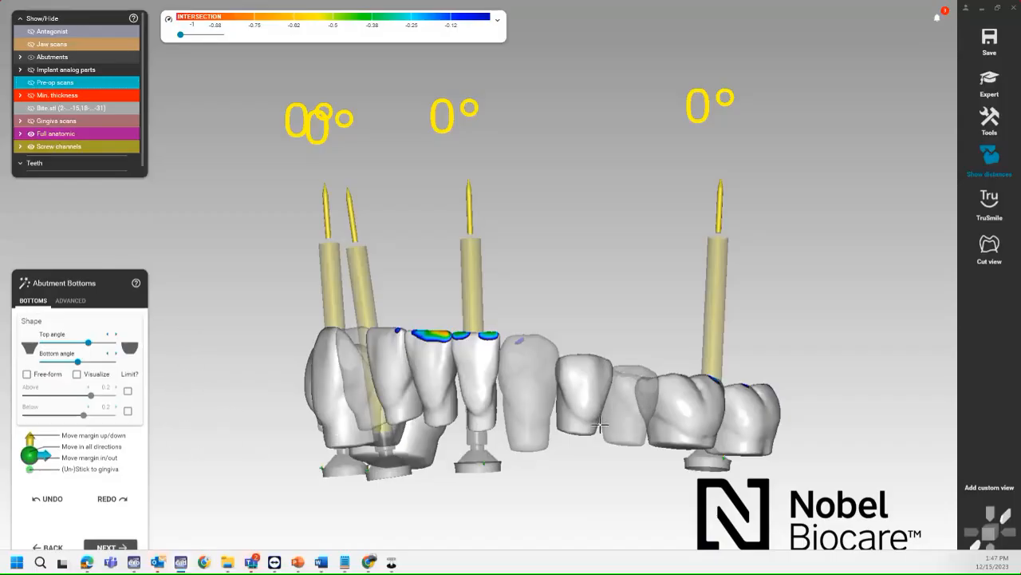
pyautogui.moveTo(589, 265); pyautogui.dragTo(527, 272, button='right')
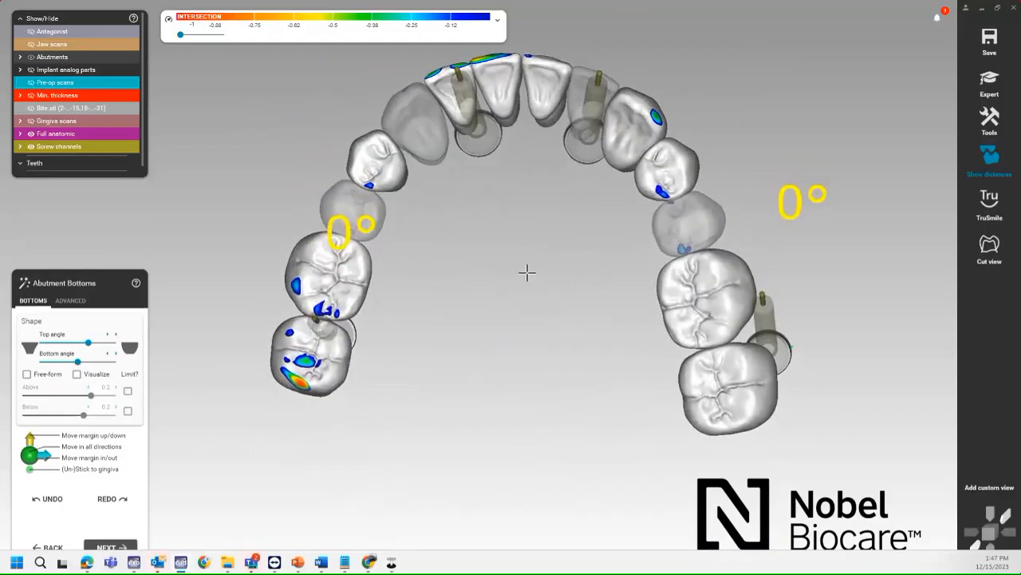
pyautogui.moveTo(530, 385); pyautogui.dragTo(527, 383, button='right')
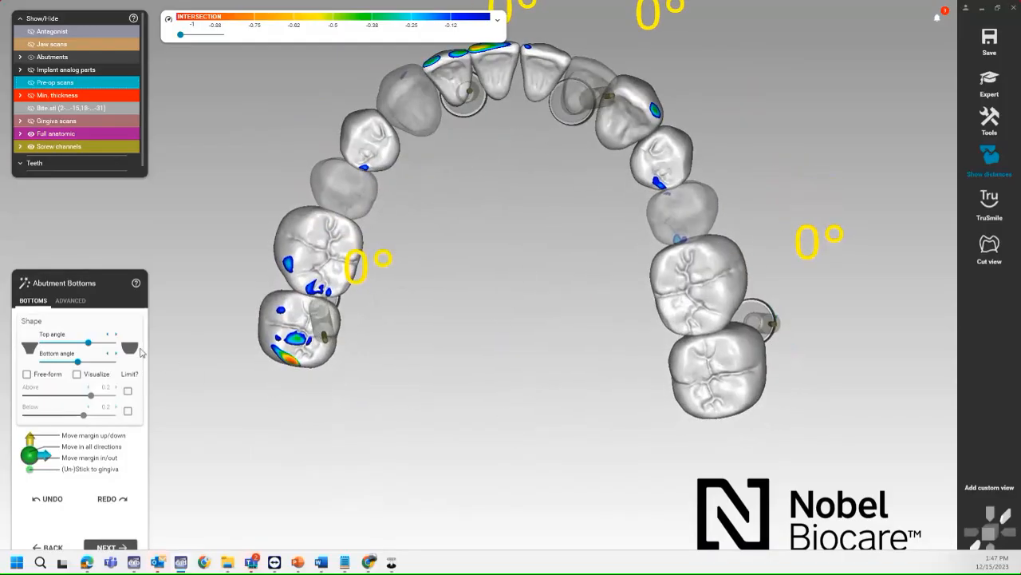
pyautogui.click(72, 301)
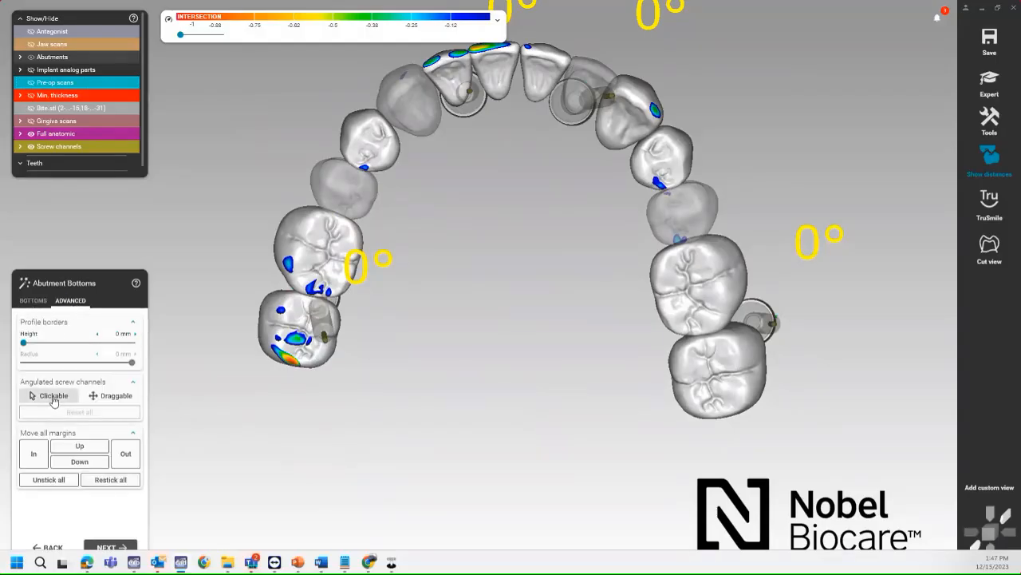
pyautogui.click(112, 399)
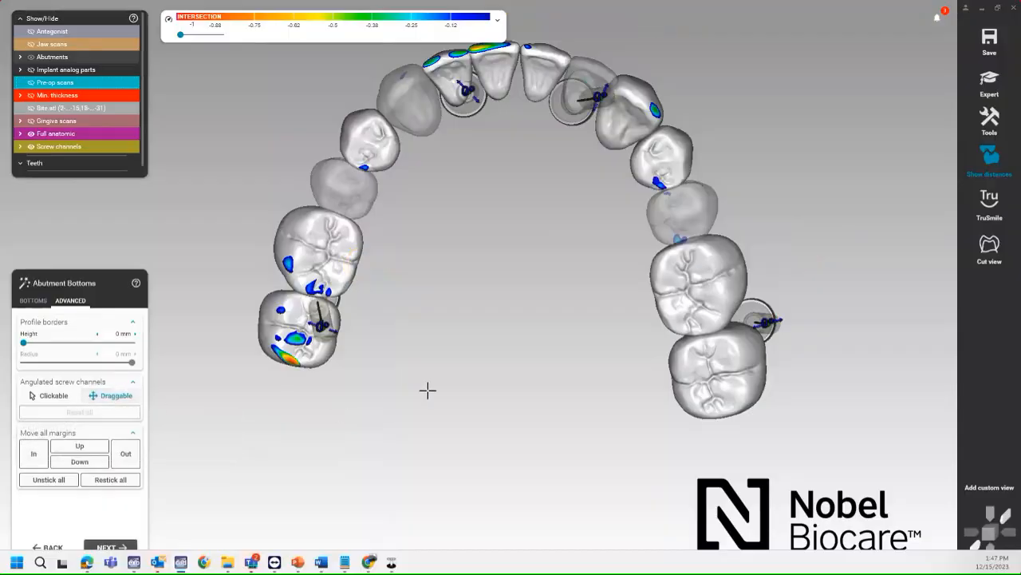
# Tilt the screw channel beside the rearmost molar that shows intersection spots forward to 15°
pyautogui.moveTo(425, 373); pyautogui.dragTo(377, 307, button='right')
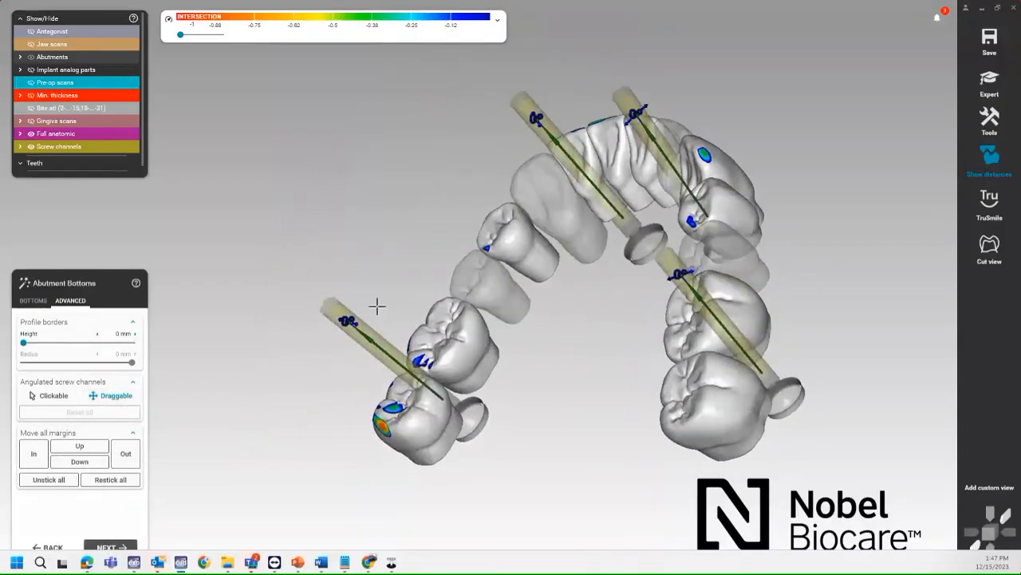
pyautogui.moveTo(348, 321); pyautogui.dragTo(372, 287)
pyautogui.moveTo(587, 359); pyautogui.dragTo(585, 353, button='right')
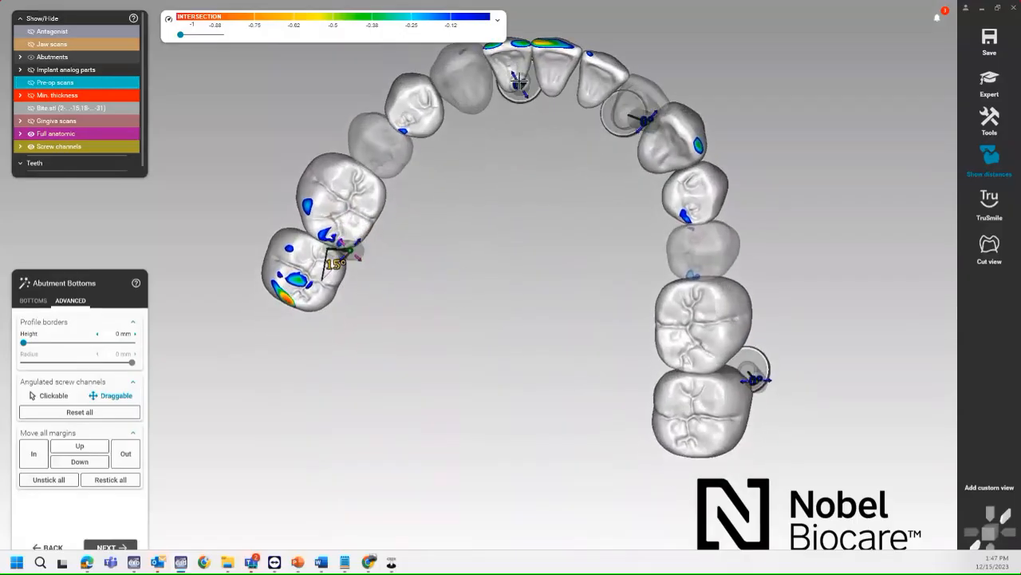
# Angle both anterior screw channels by 6° so they exit better within the incisors
pyautogui.moveTo(526, 128); pyautogui.dragTo(518, 107, button='right')
pyautogui.scroll(4, 518, 88)
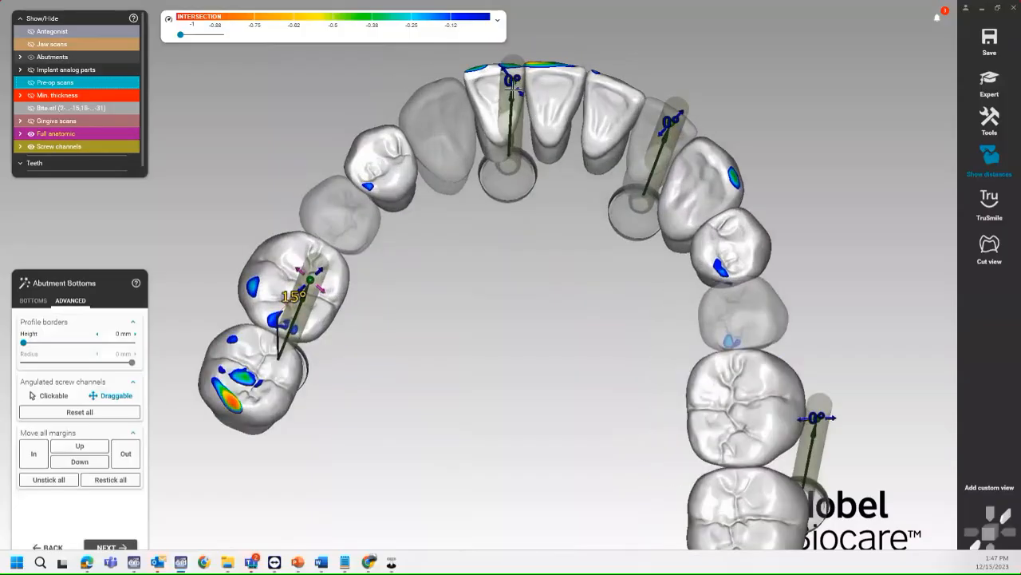
pyautogui.moveTo(513, 73); pyautogui.dragTo(483, 74)
pyautogui.moveTo(504, 247)
pyautogui.mouseDown(button='right')
pyautogui.moveTo(506, 258)
pyautogui.moveTo(507, 244)
pyautogui.mouseUp(button='right')
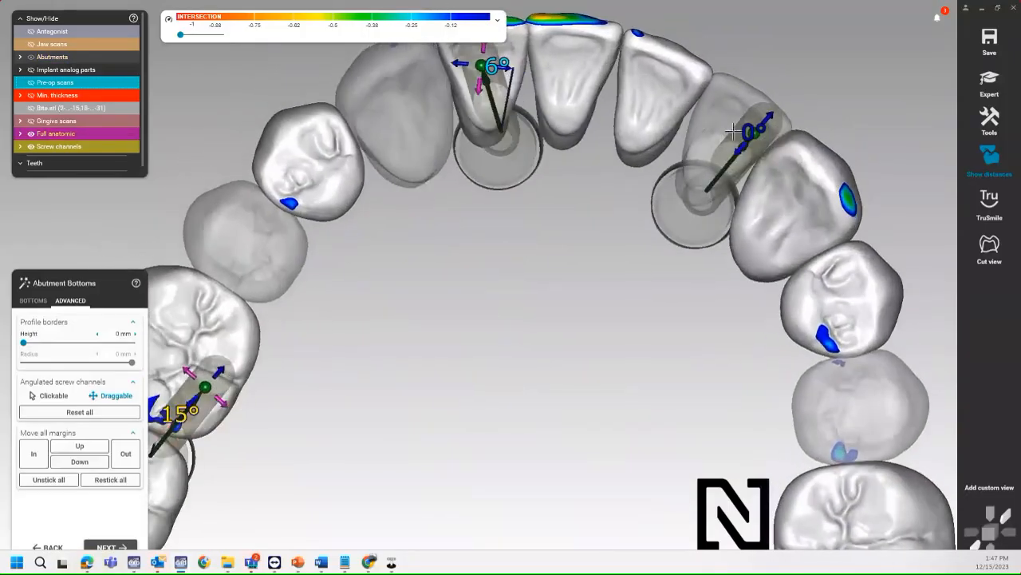
pyautogui.moveTo(755, 131); pyautogui.dragTo(723, 132)
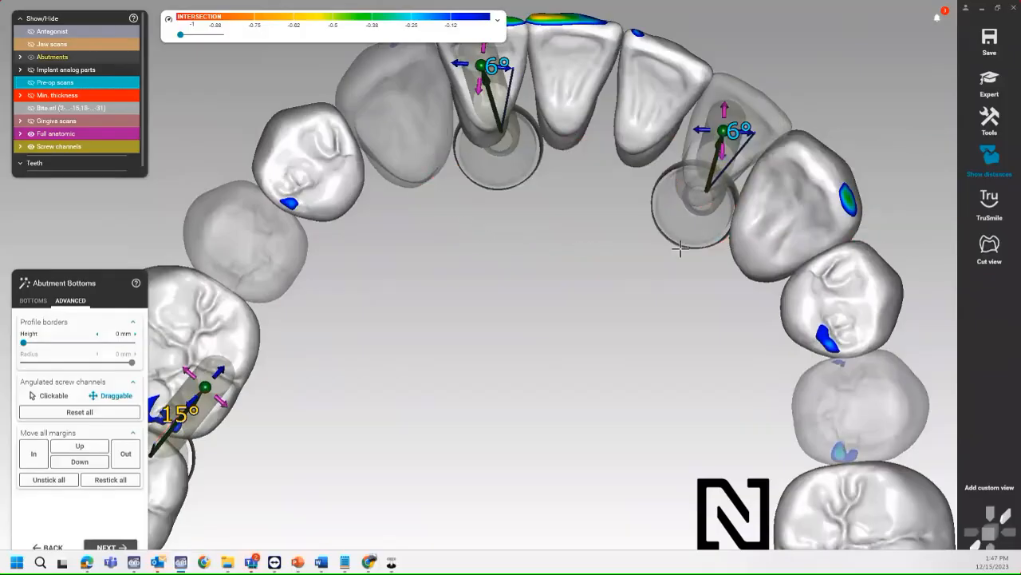
pyautogui.moveTo(643, 234); pyautogui.dragTo(643, 235, button='right')
# Tilt the remaining straight posterior screw channel inward over the molars to 25°
pyautogui.moveTo(660, 326); pyautogui.dragTo(605, 204, button='middle')
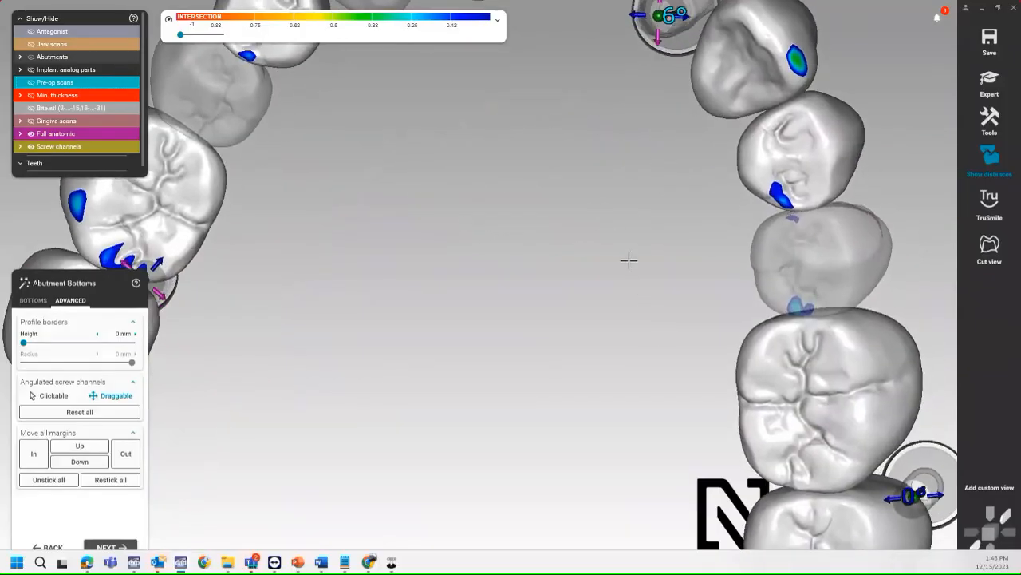
pyautogui.moveTo(627, 261); pyautogui.dragTo(585, 169, button='middle')
pyautogui.scroll(-3, 585, 169)
pyautogui.moveTo(577, 178); pyautogui.dragTo(566, 270, button='right')
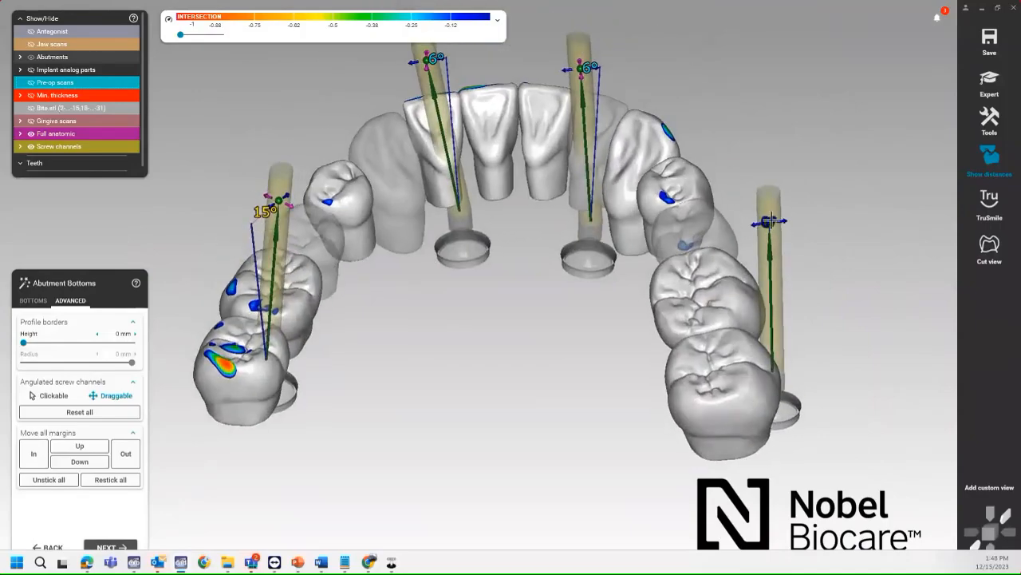
pyautogui.moveTo(771, 222); pyautogui.dragTo(673, 238)
pyautogui.moveTo(533, 311); pyautogui.dragTo(534, 311, button='right')
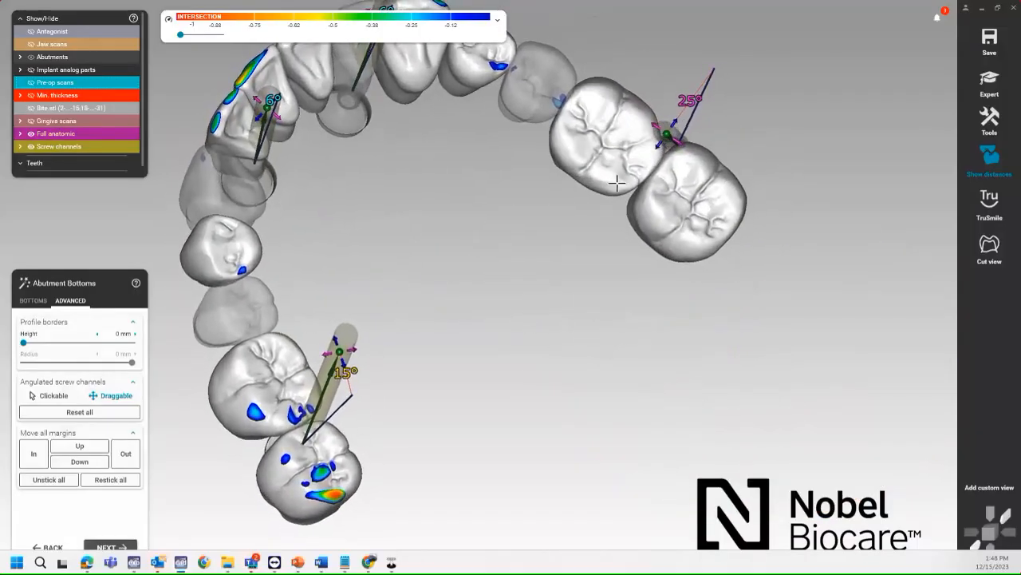
pyautogui.moveTo(666, 133); pyautogui.dragTo(633, 146)
pyautogui.moveTo(573, 200); pyautogui.dragTo(574, 201, button='right')
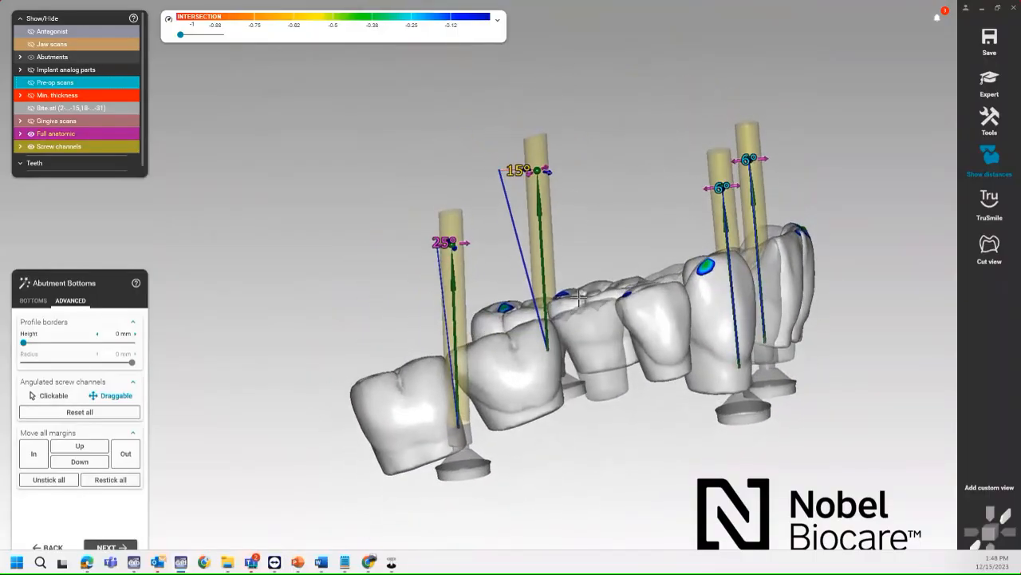
# Redirect the 25° posterior screw channel so that it exits between the first and second molars
pyautogui.moveTo(596, 446); pyautogui.dragTo(549, 355, button='right')
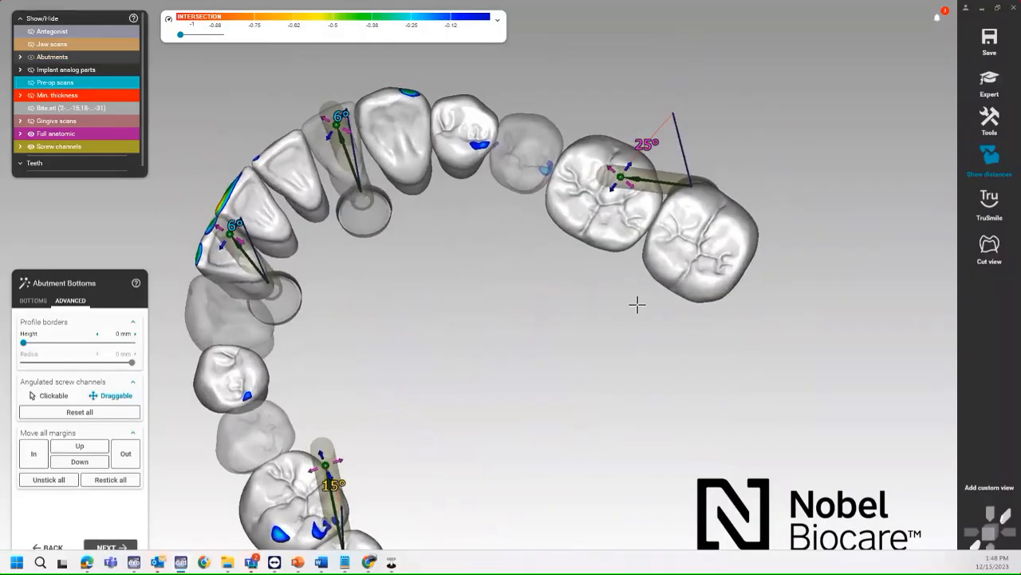
pyautogui.moveTo(636, 303); pyautogui.dragTo(645, 273, button='right')
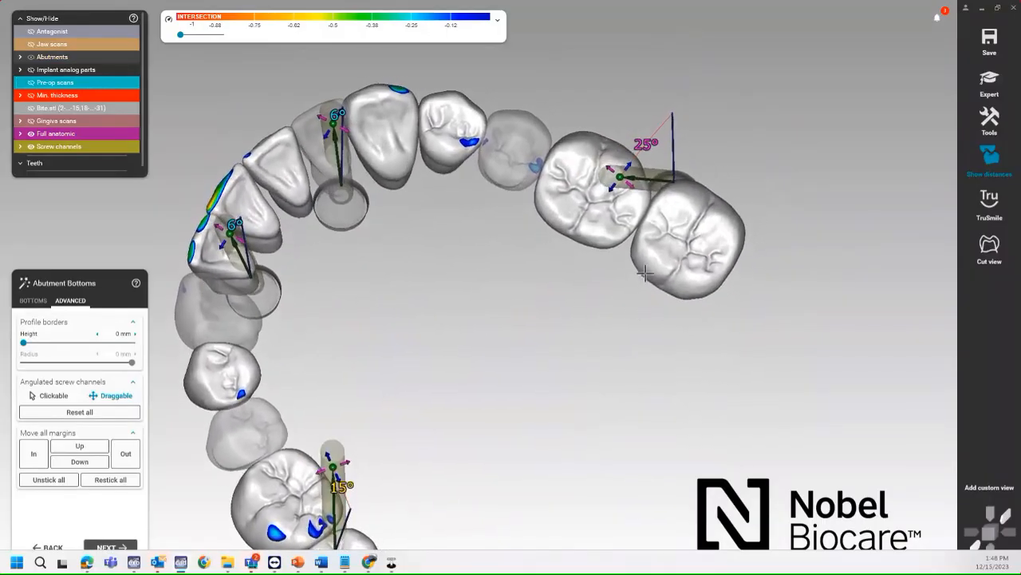
pyautogui.moveTo(620, 176); pyautogui.dragTo(647, 199)
pyautogui.moveTo(566, 297); pyautogui.dragTo(559, 301, button='right')
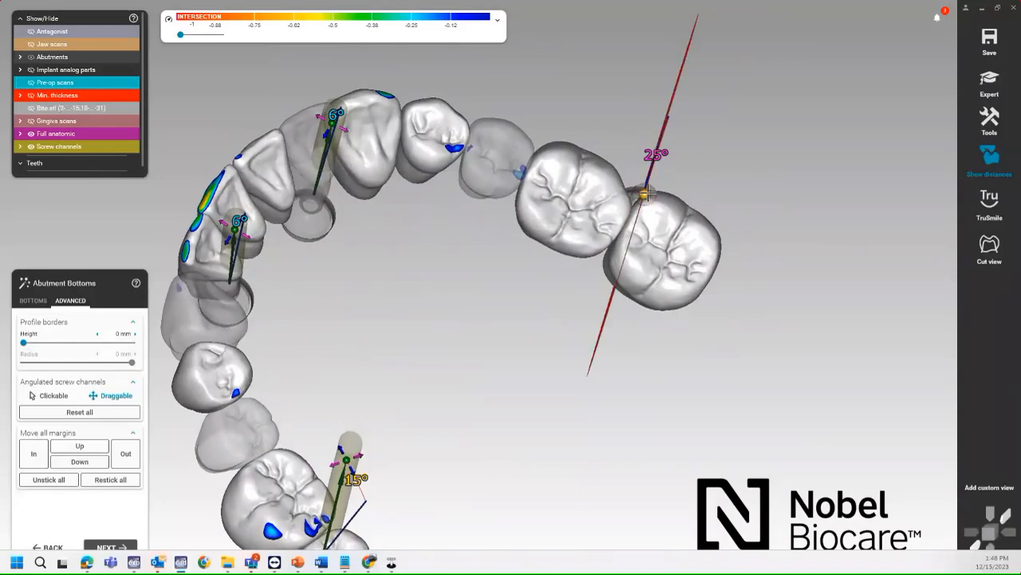
pyautogui.moveTo(647, 193); pyautogui.dragTo(648, 196)
pyautogui.moveTo(578, 292); pyautogui.dragTo(590, 287, button='right')
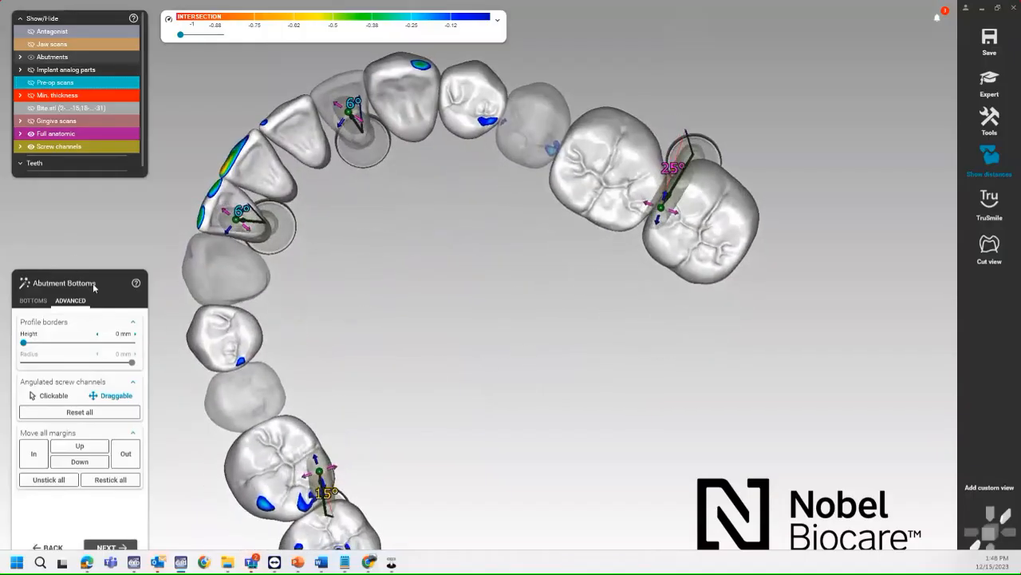
# Accept the abutment bottoms and proceed through free-forming and its Adapt options to pre-op scan adaptation
pyautogui.click(122, 548)
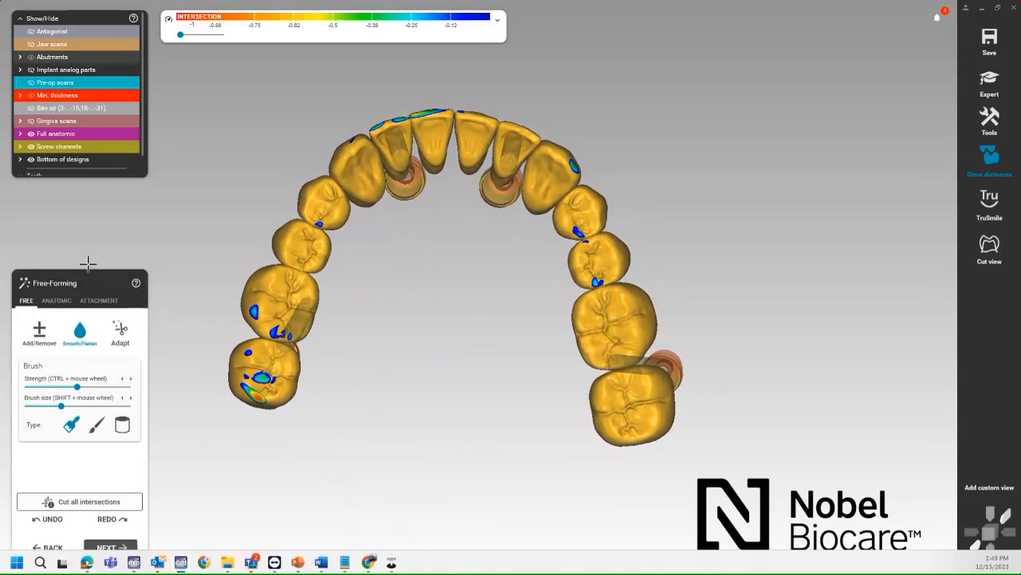
pyautogui.click(111, 545)
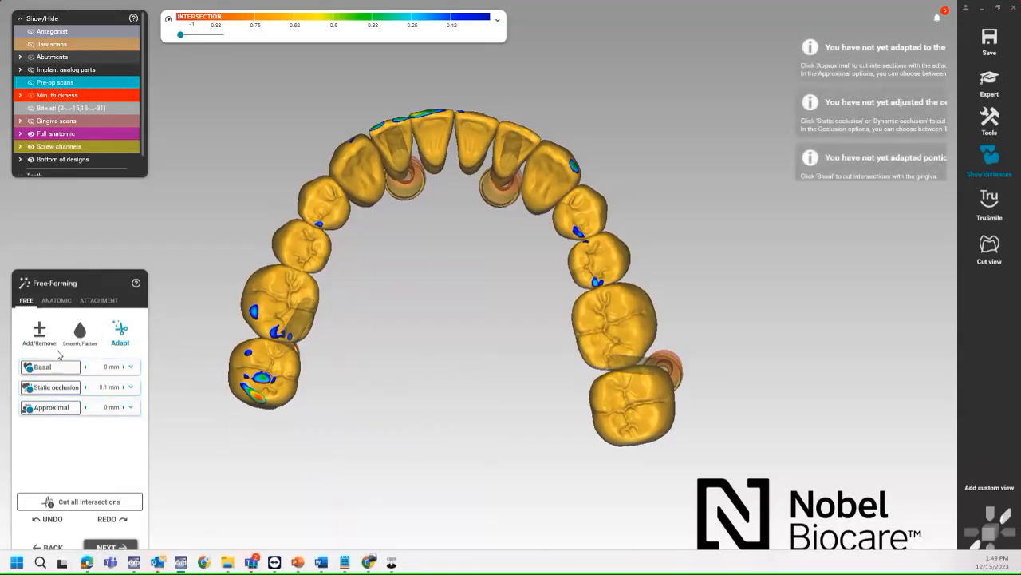
pyautogui.click(110, 546)
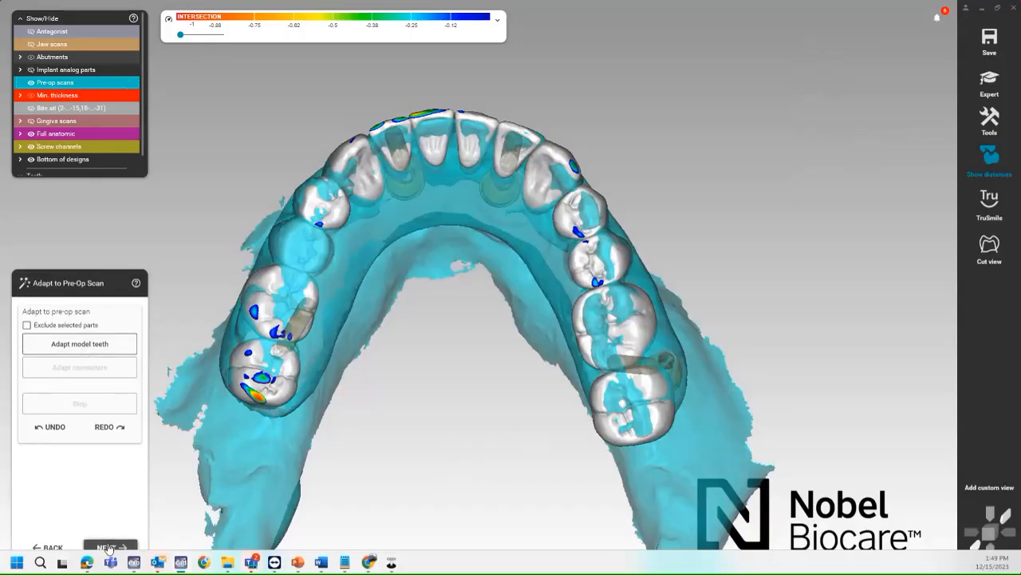
# Continue past pre-op scan adaptation to the virtual wax-up bottom and set its insertion direction from the current view
pyautogui.moveTo(423, 472); pyautogui.dragTo(414, 410, button='middle')
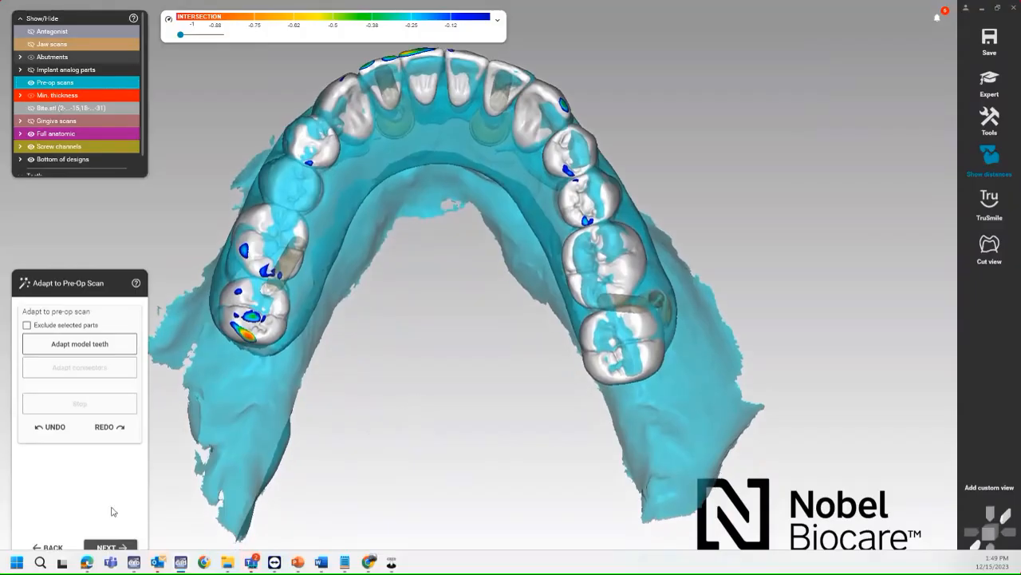
pyautogui.click(107, 546)
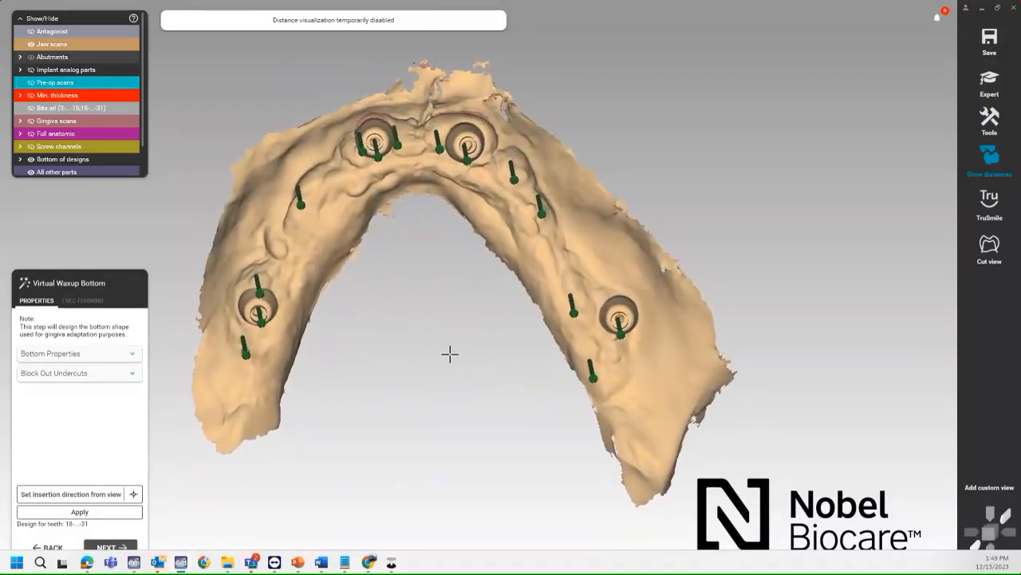
pyautogui.click(86, 496)
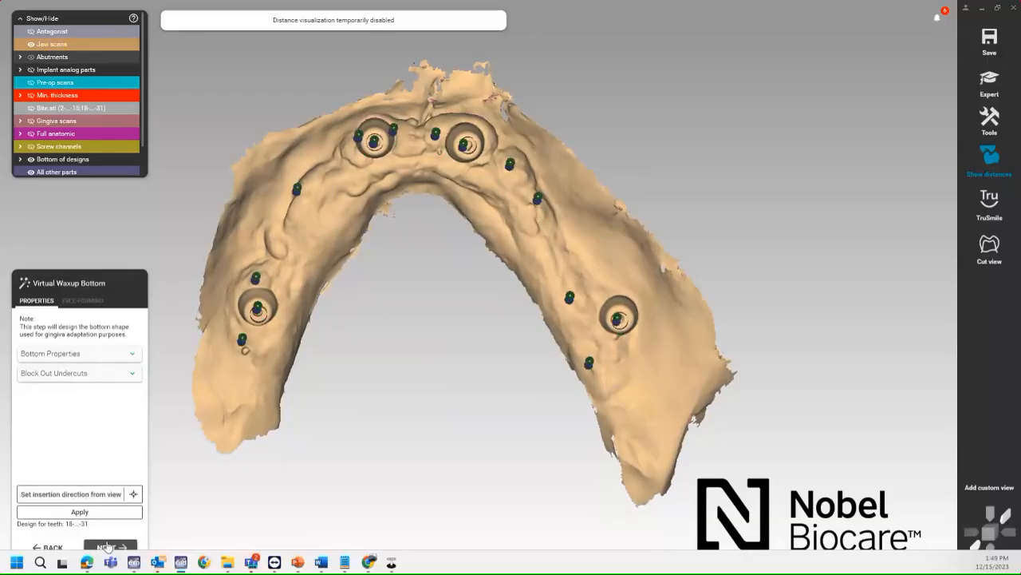
# Generate the virtual wax-up bottom and start a single combined gingiva part for all neighboring teeth 18 to 31
pyautogui.click(102, 513)
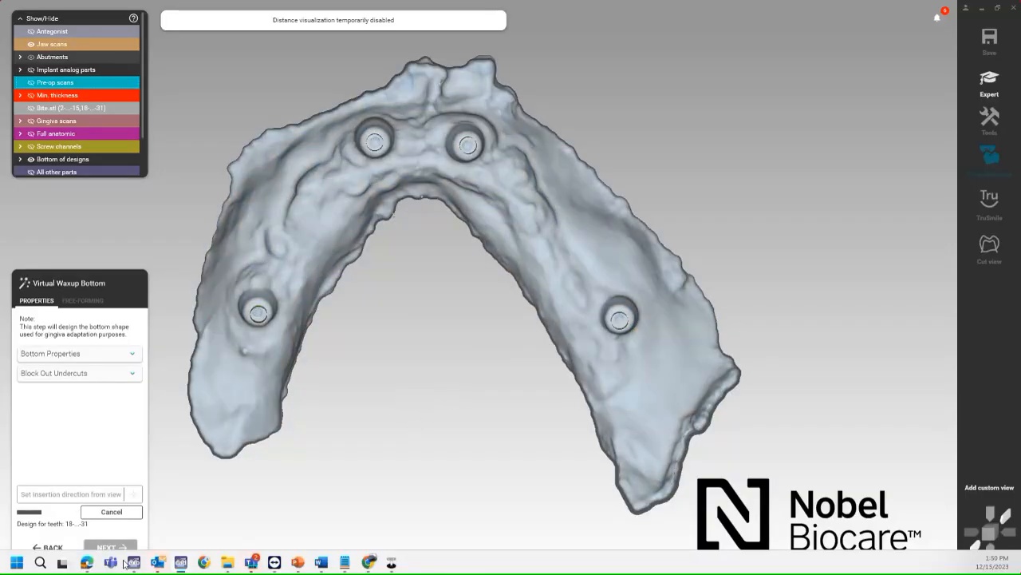
pyautogui.moveTo(126, 556)
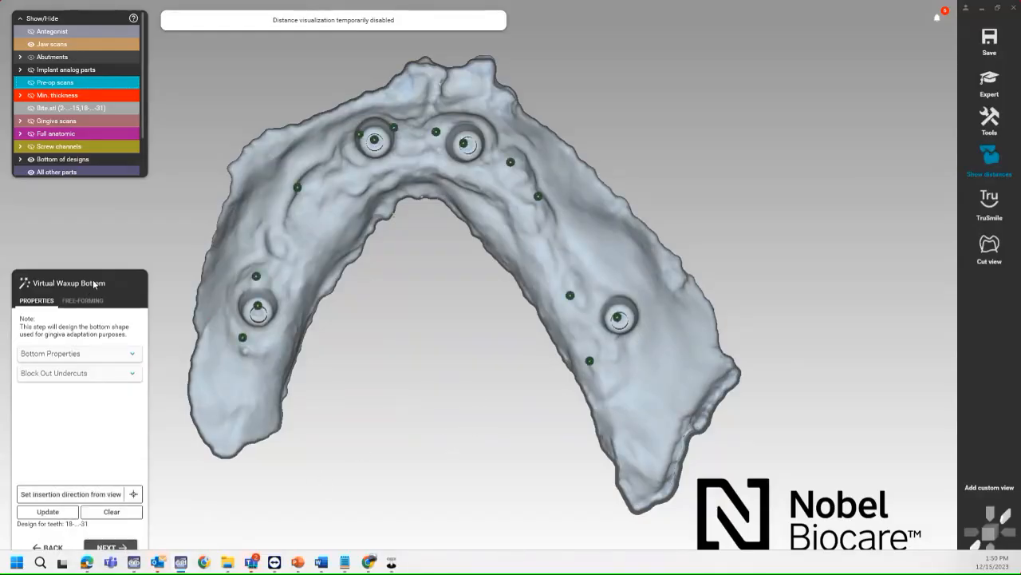
pyautogui.click(112, 547)
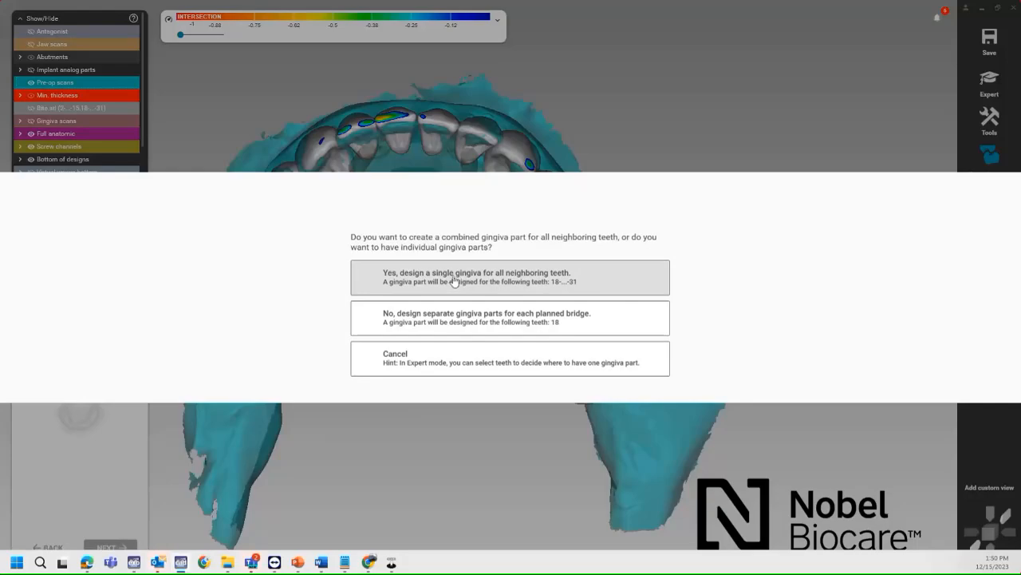
pyautogui.click(504, 286)
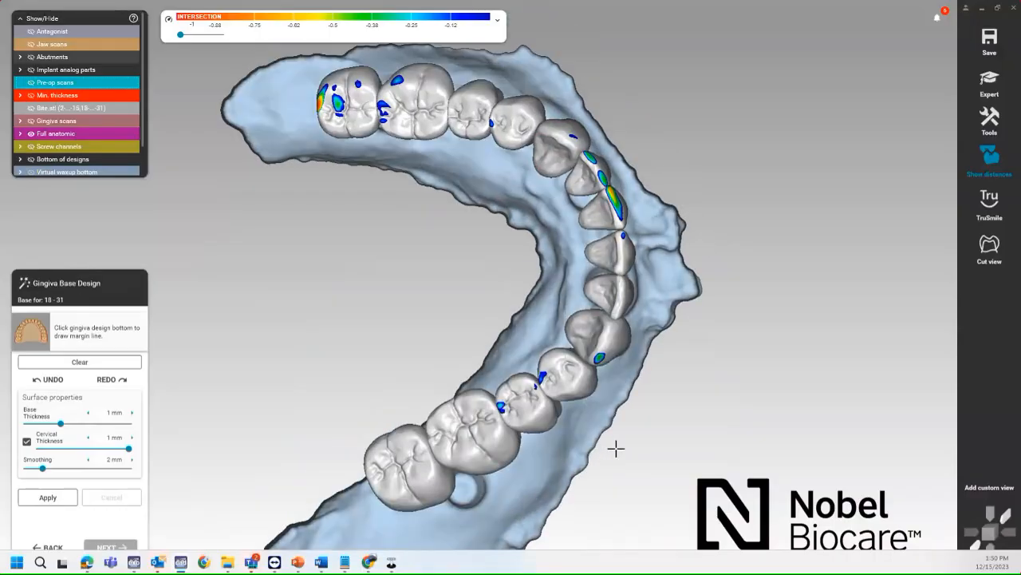
# Draw the gingiva base margin line on the wax-up bottom along the outer side of the whole arch
pyautogui.moveTo(610, 447); pyautogui.dragTo(569, 448, button='right')
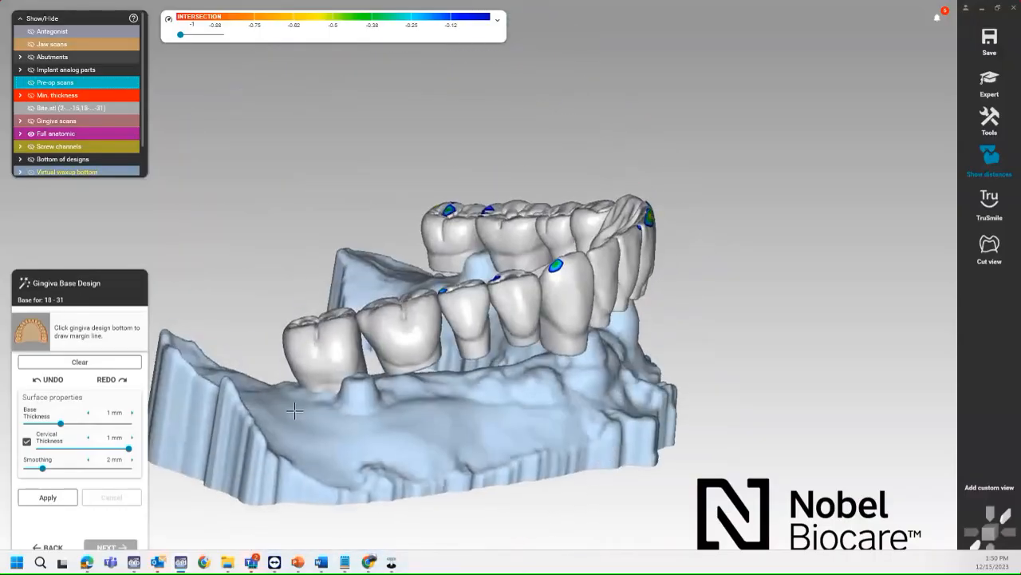
pyautogui.click(376, 423)
pyautogui.click(504, 411)
pyautogui.moveTo(546, 424); pyautogui.dragTo(540, 415, button='right')
pyautogui.click(545, 405)
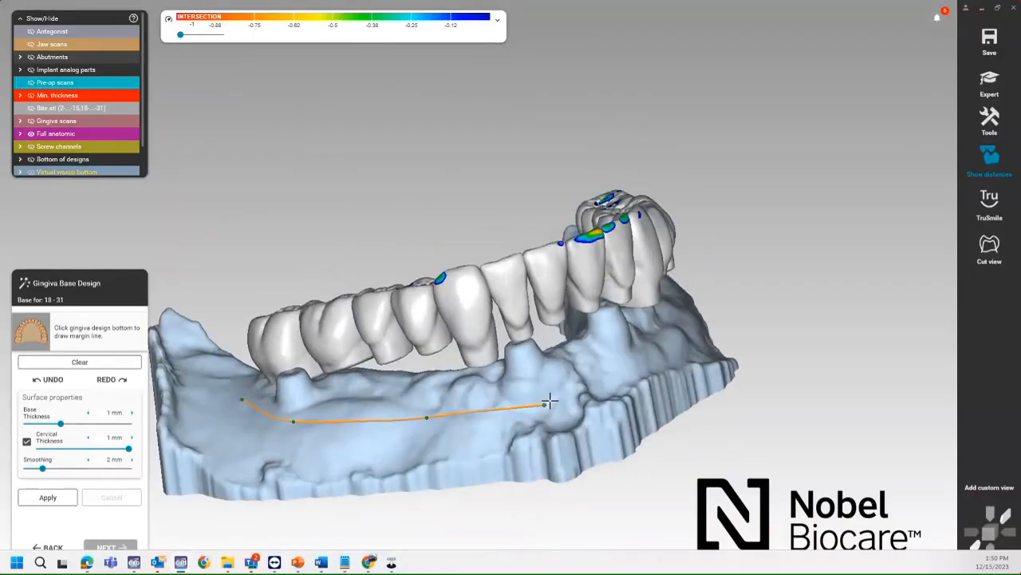
pyautogui.moveTo(622, 369); pyautogui.dragTo(621, 367, button='right')
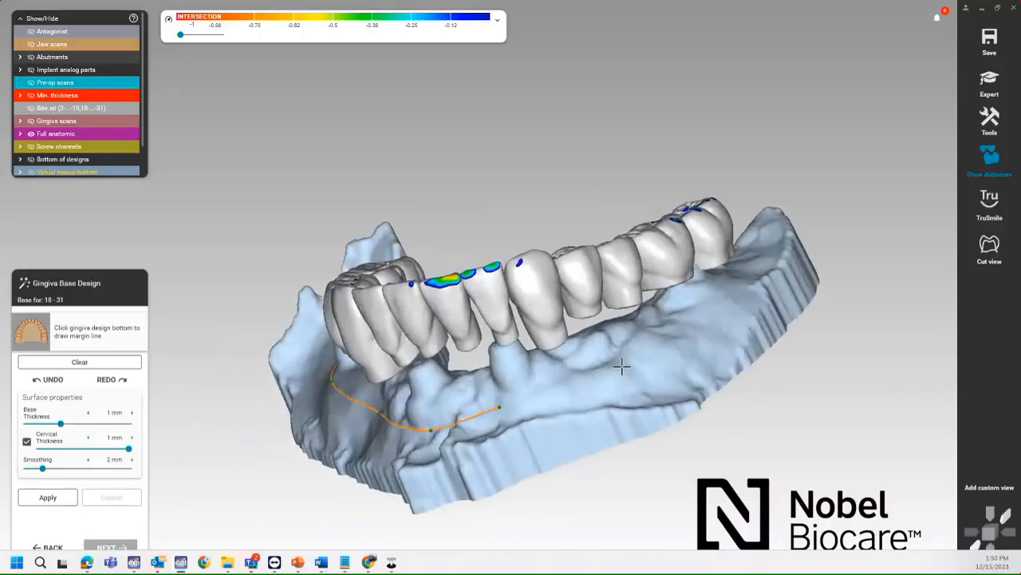
pyautogui.moveTo(707, 303); pyautogui.dragTo(730, 296, button='right')
pyautogui.click(726, 313)
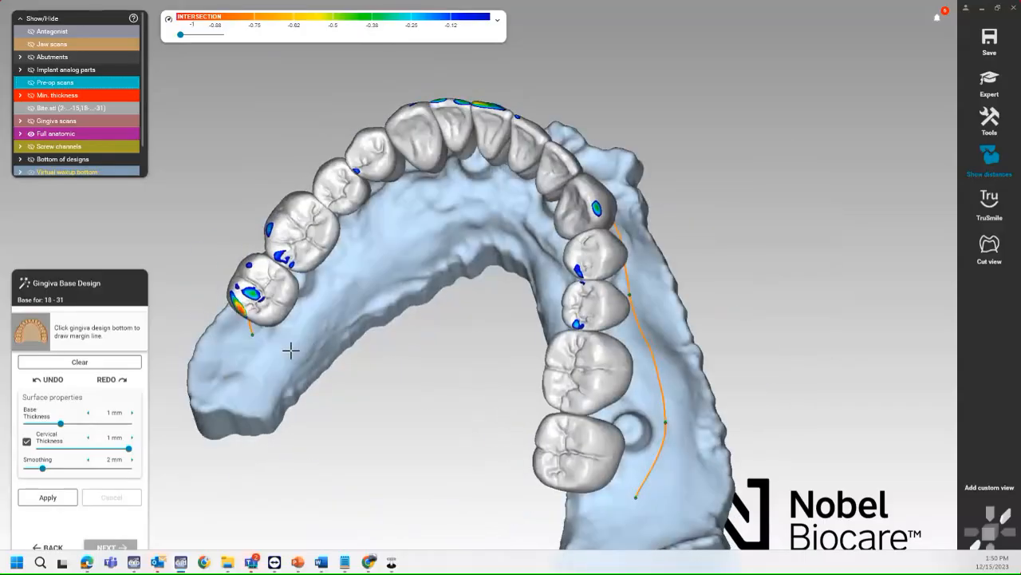
# Continue the gingiva margin line along the inner side of the arch and close it at its starting point
pyautogui.click(292, 345)
pyautogui.click(390, 222)
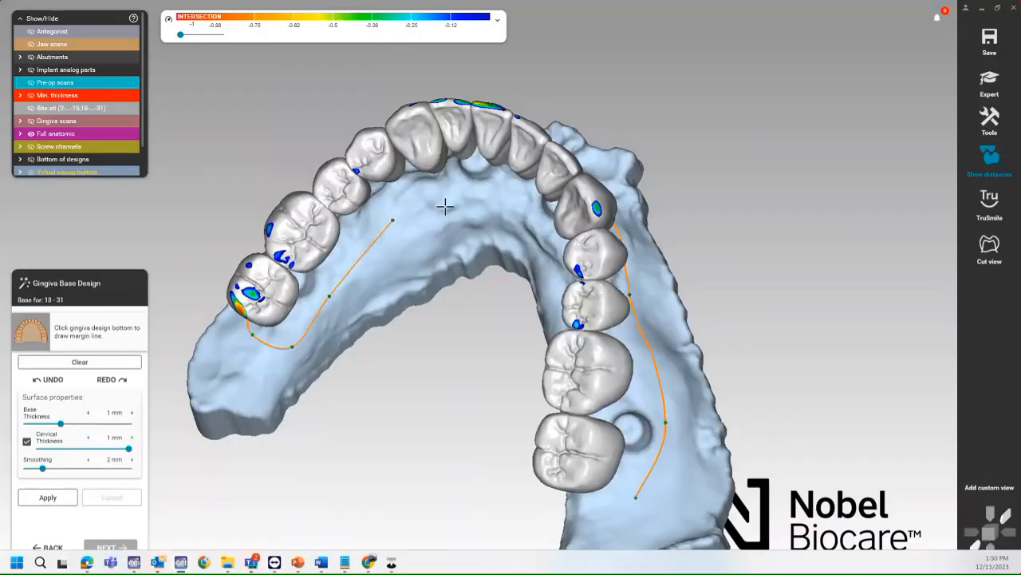
pyautogui.click(448, 207)
pyautogui.moveTo(526, 197); pyautogui.dragTo(481, 225, button='right')
pyautogui.click(458, 228)
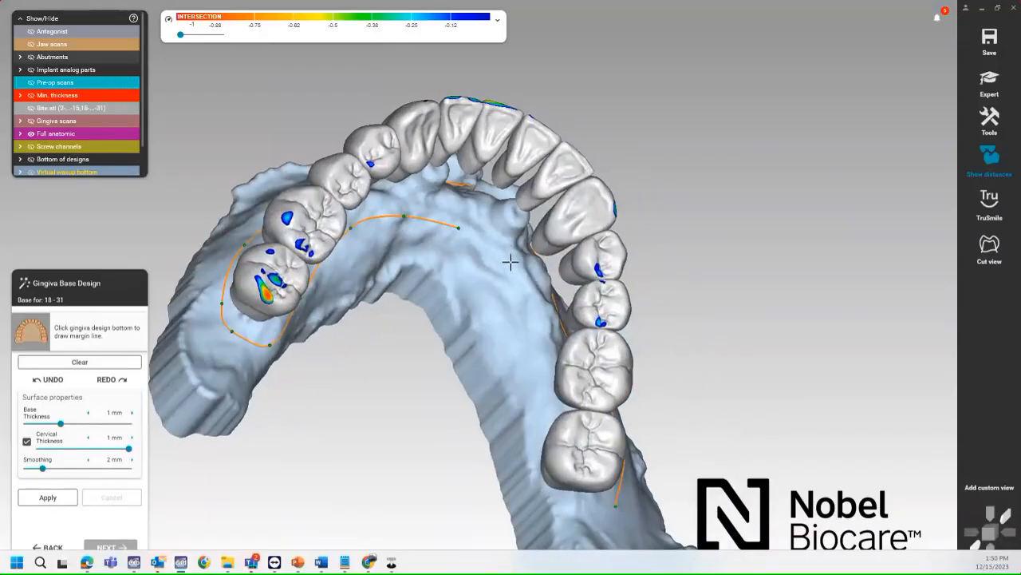
pyautogui.click(512, 275)
pyautogui.click(528, 343)
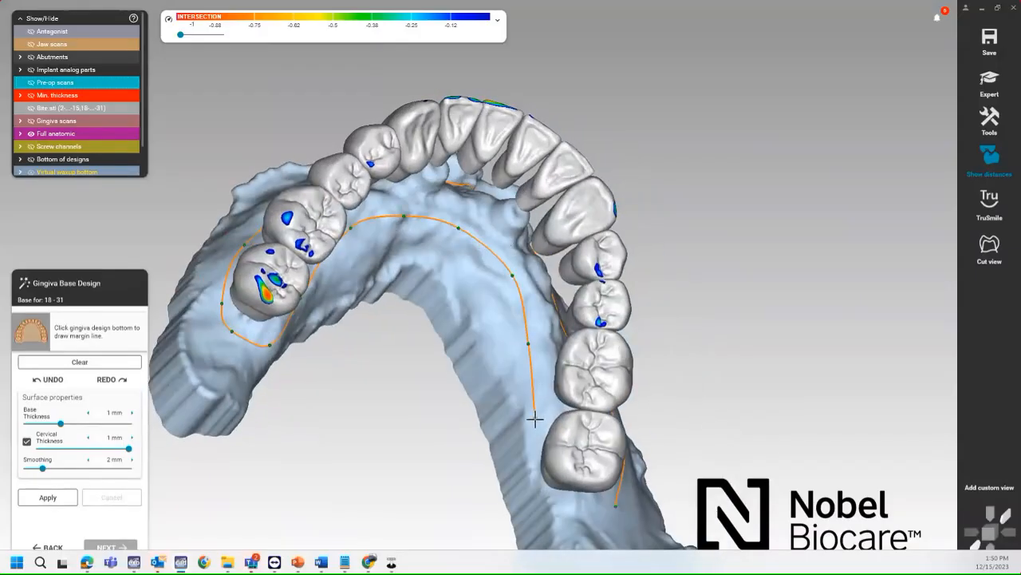
pyautogui.click(531, 460)
pyautogui.click(615, 505)
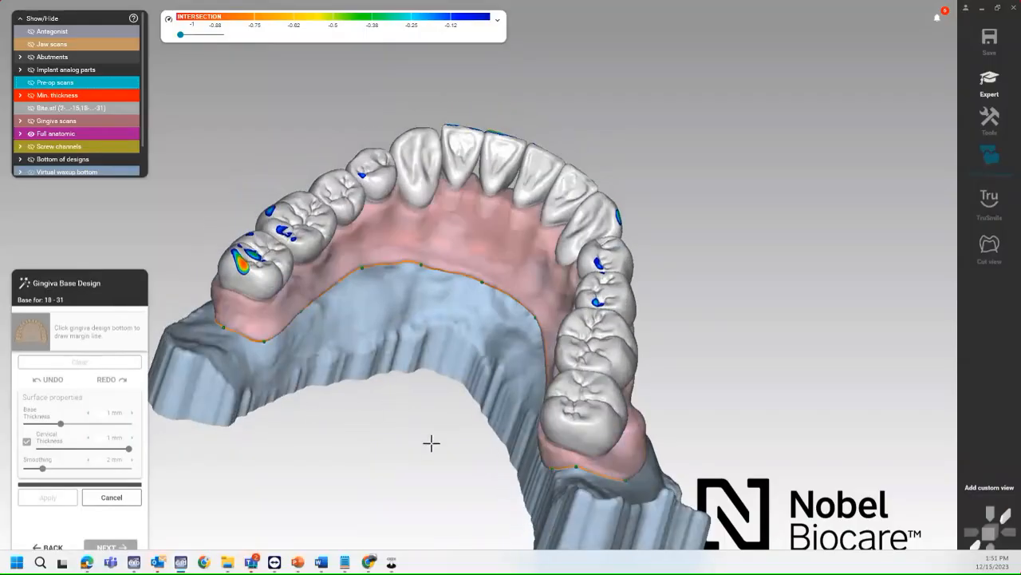
# Accept the gingiva base, proceed to gingiva free-forming, and hide the pre-op scans and screw channels
pyautogui.moveTo(490, 314); pyautogui.dragTo(433, 436, button='right')
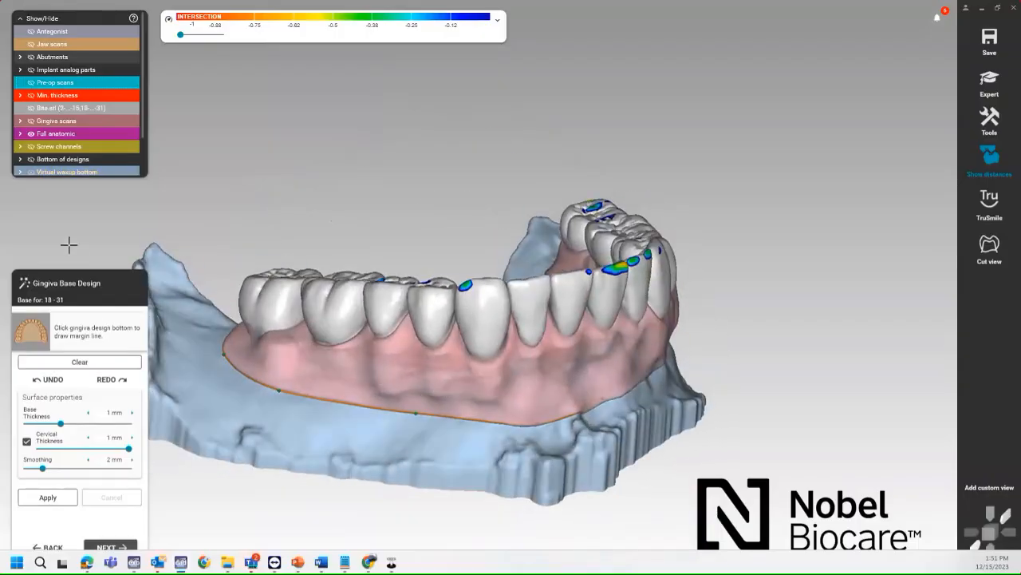
pyautogui.click(99, 546)
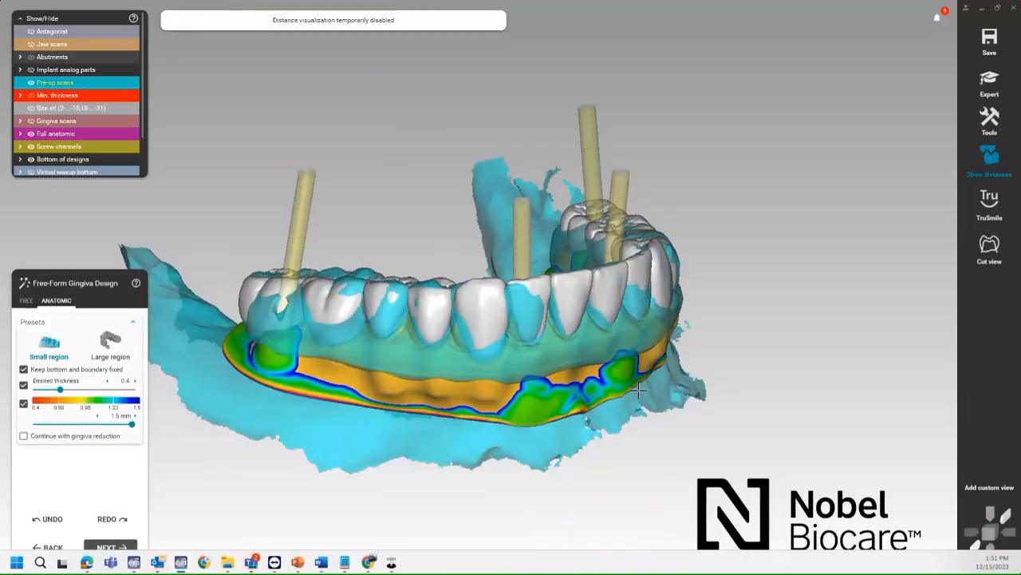
pyautogui.click(31, 83)
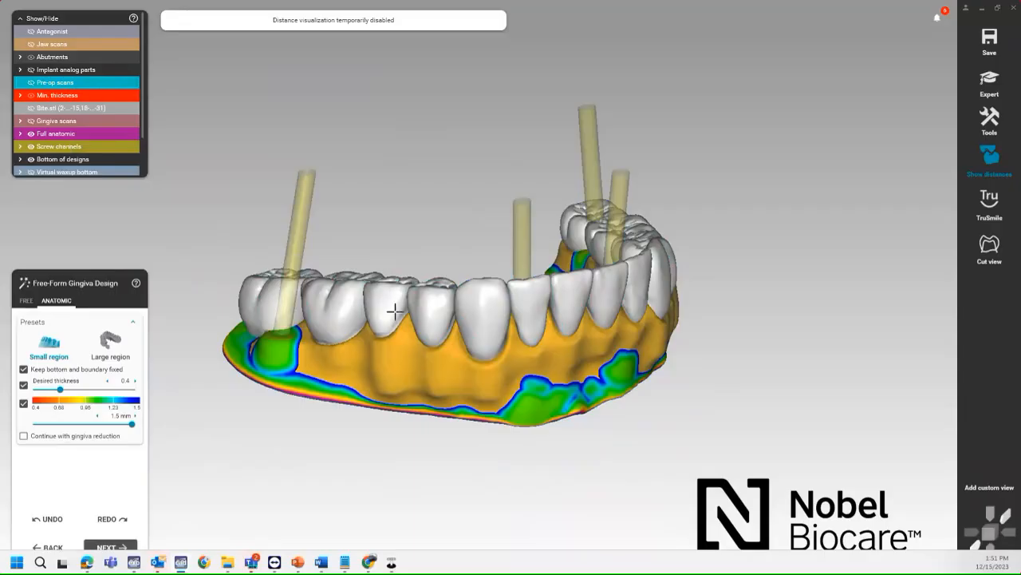
pyautogui.moveTo(330, 428); pyautogui.dragTo(331, 388, button='right')
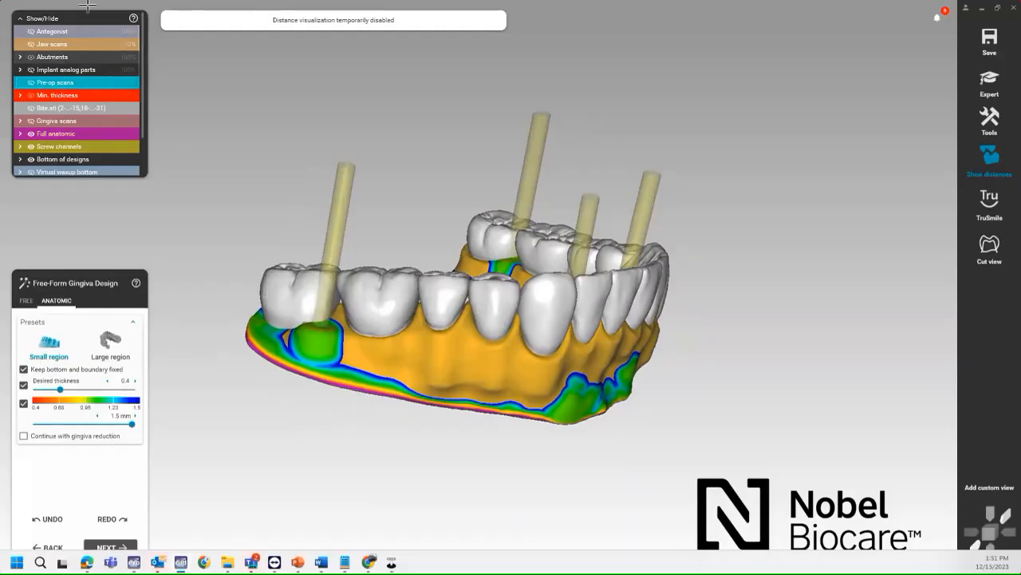
pyautogui.click(32, 148)
pyautogui.moveTo(278, 428); pyautogui.dragTo(277, 425, button='right')
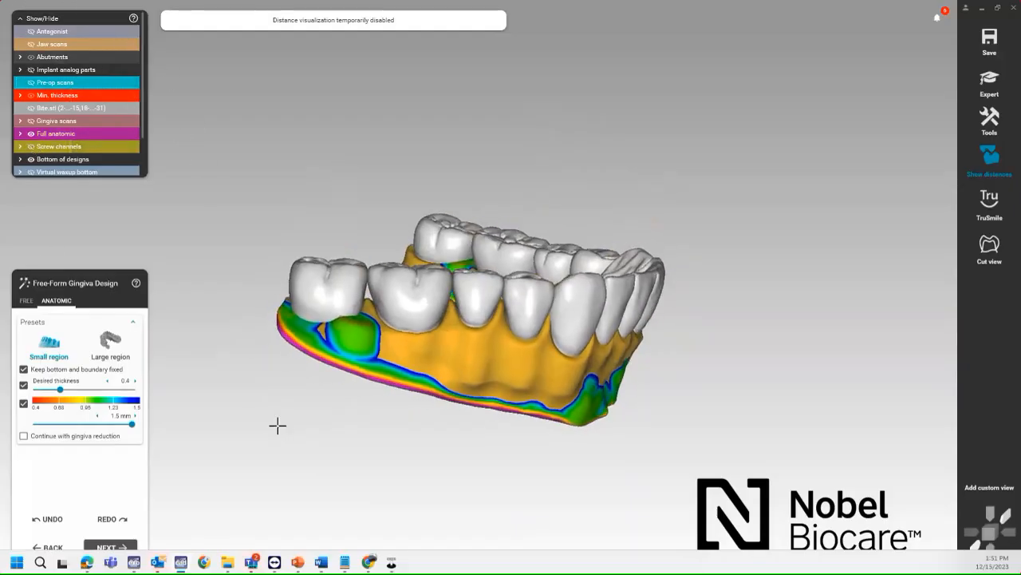
# Shape the outer gingiva surface around the whole arch with the anatomic Large region preset
pyautogui.click(110, 341)
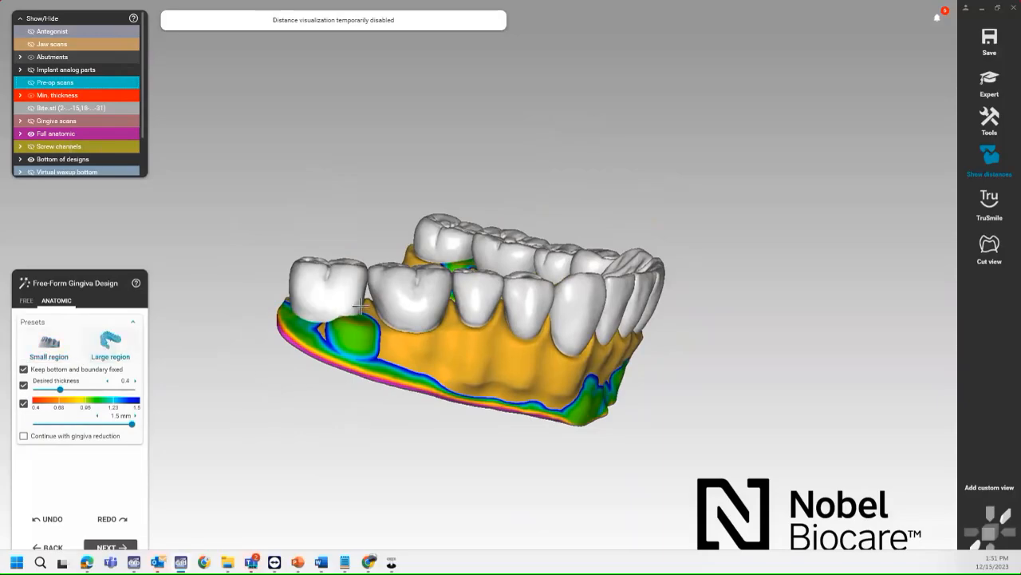
pyautogui.scroll(3, 384, 324)
pyautogui.moveTo(385, 324)
pyautogui.mouseDown()
pyautogui.moveTo(226, 328)
pyautogui.moveTo(212, 293)
pyautogui.moveTo(232, 327)
pyautogui.mouseUp()
pyautogui.moveTo(399, 393); pyautogui.dragTo(346, 370, button='right')
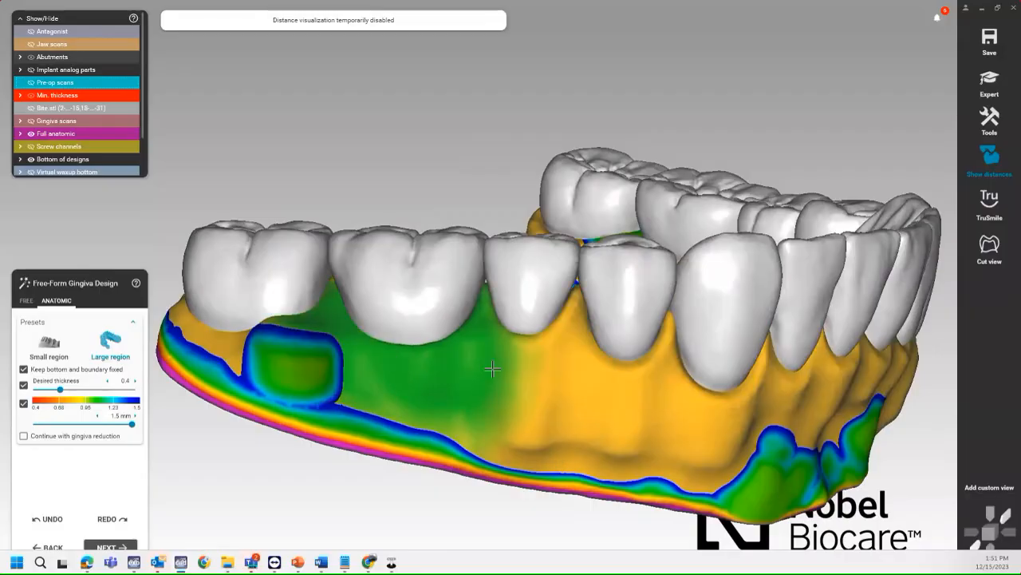
pyautogui.moveTo(629, 366); pyautogui.dragTo(543, 334, button='right')
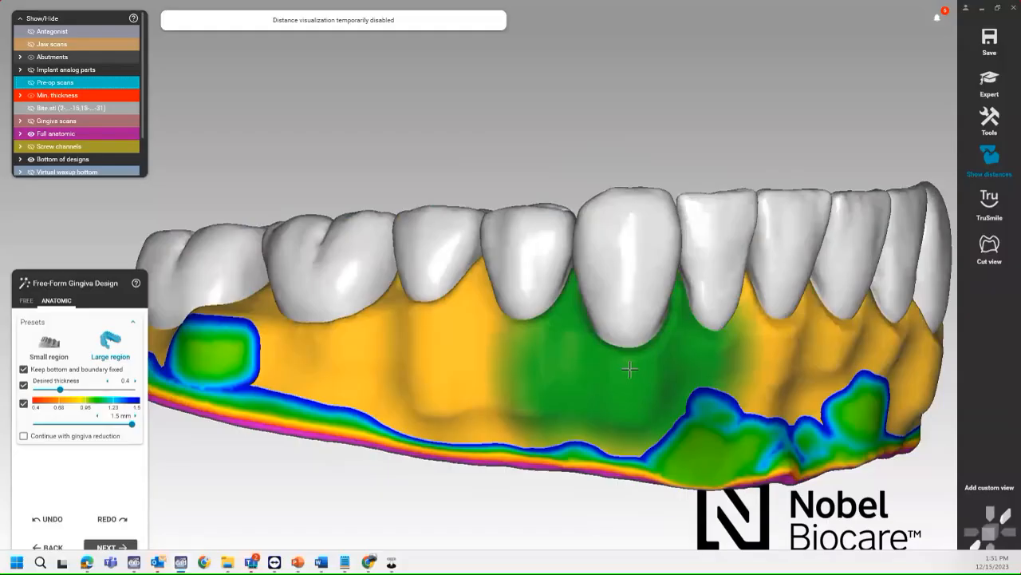
pyautogui.moveTo(635, 365)
pyautogui.mouseDown(button='right')
pyautogui.moveTo(592, 334)
pyautogui.moveTo(619, 328)
pyautogui.mouseUp(button='right')
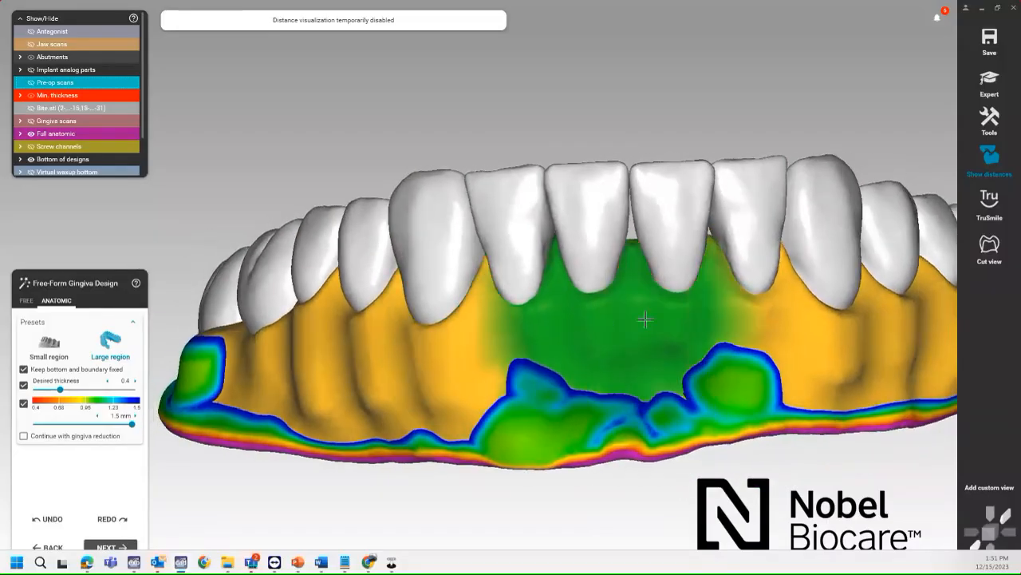
pyautogui.moveTo(674, 310); pyautogui.dragTo(645, 312, button='right')
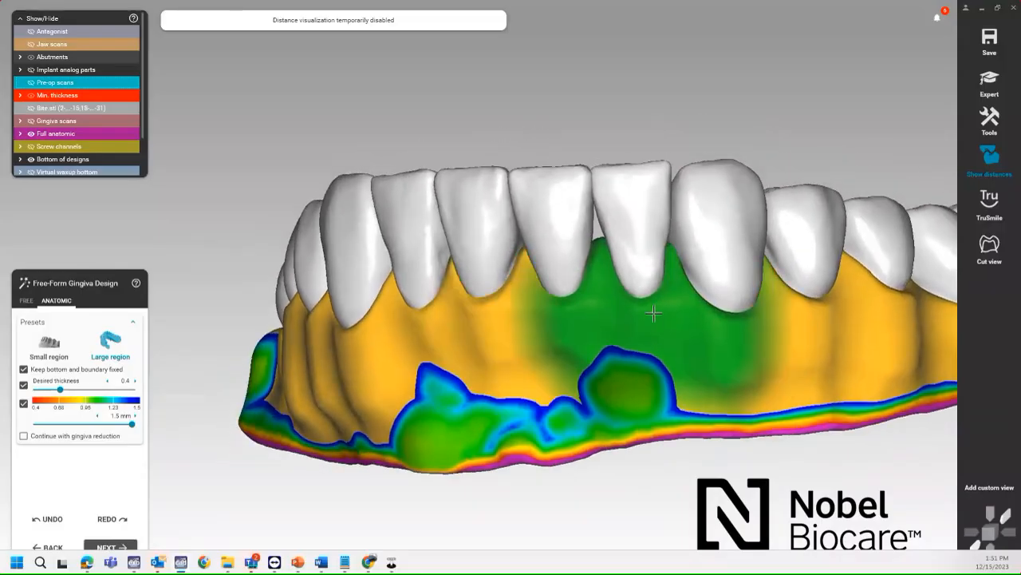
pyautogui.moveTo(720, 326); pyautogui.dragTo(638, 330, button='right')
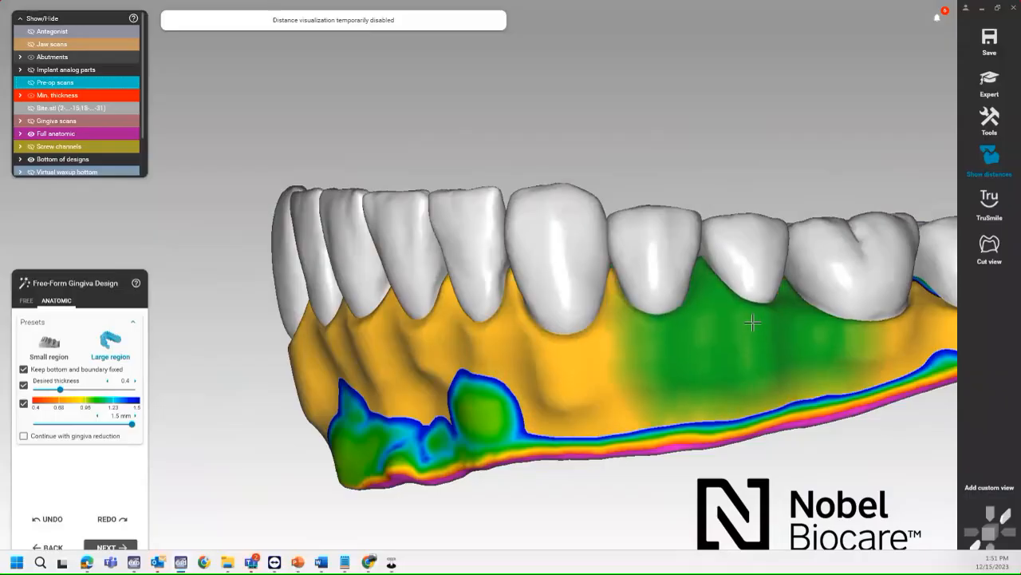
pyautogui.moveTo(764, 318); pyautogui.dragTo(748, 335, button='right')
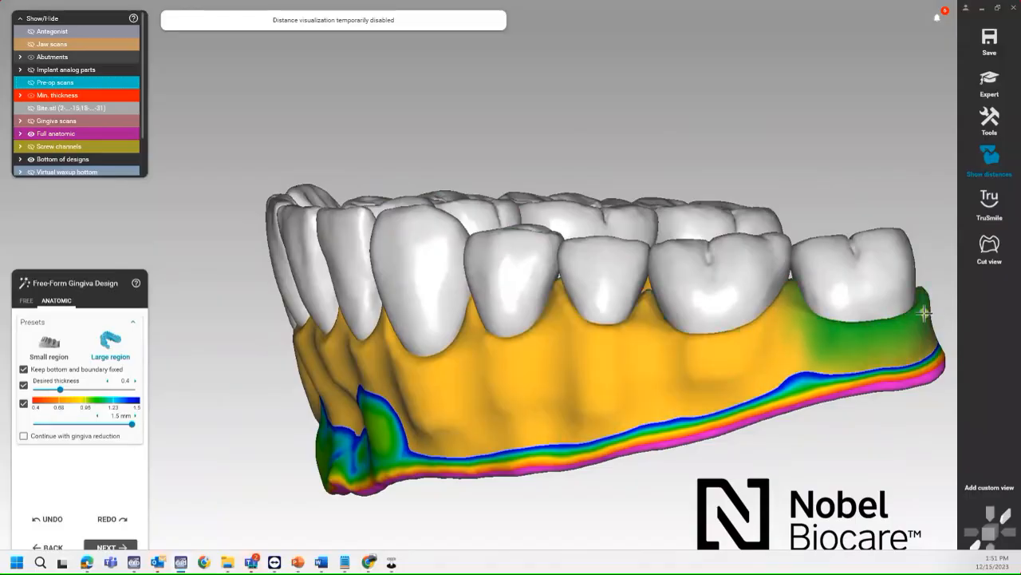
# Refine the papillae between the teeth on the outer side of the arch with the anatomic Small region preset
pyautogui.click(49, 343)
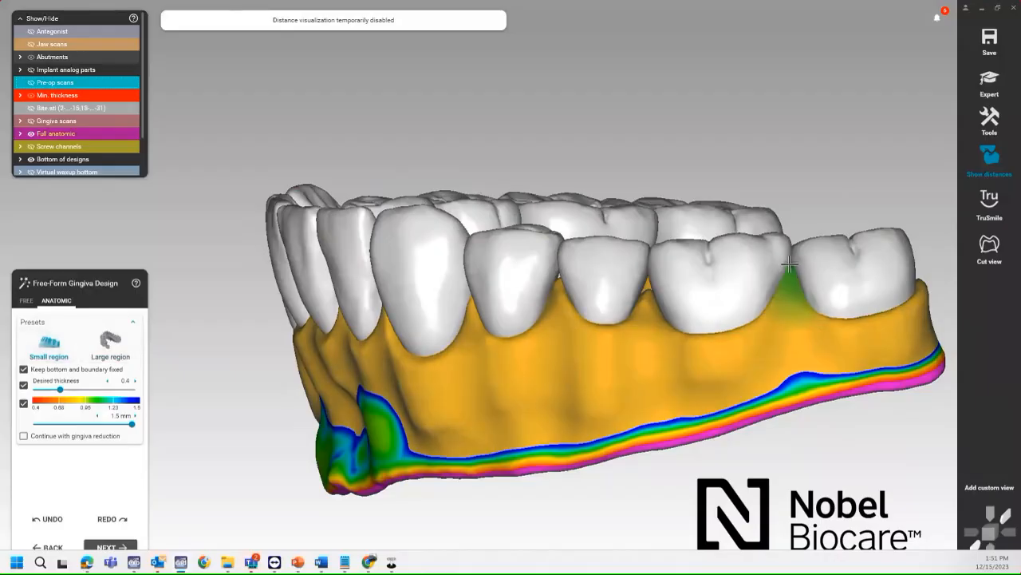
pyautogui.scroll(2, 763, 300)
pyautogui.moveTo(764, 300); pyautogui.dragTo(690, 273, button='right')
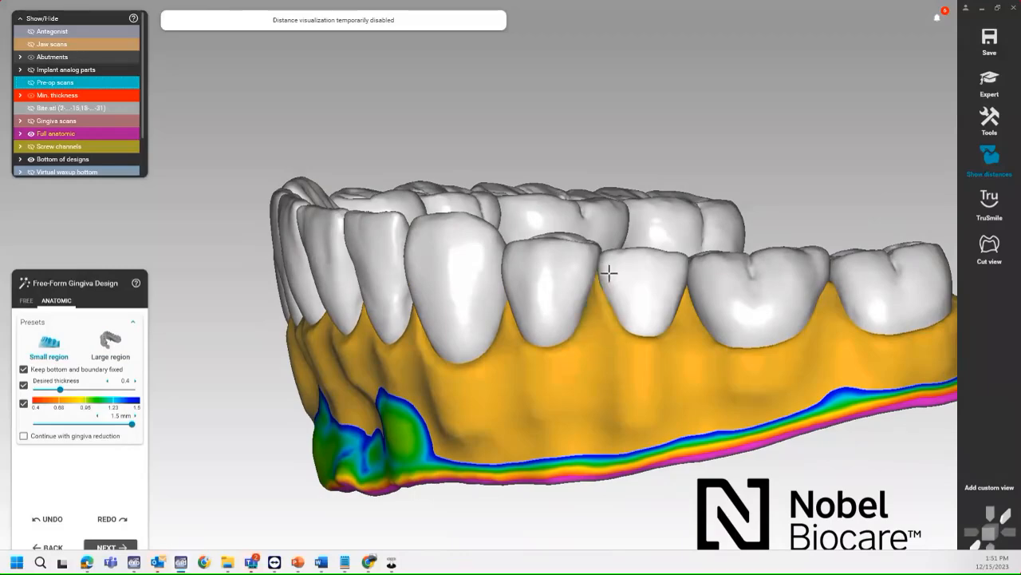
pyautogui.moveTo(608, 274)
pyautogui.mouseDown(button='right')
pyautogui.moveTo(619, 293)
pyautogui.moveTo(606, 313)
pyautogui.mouseUp(button='right')
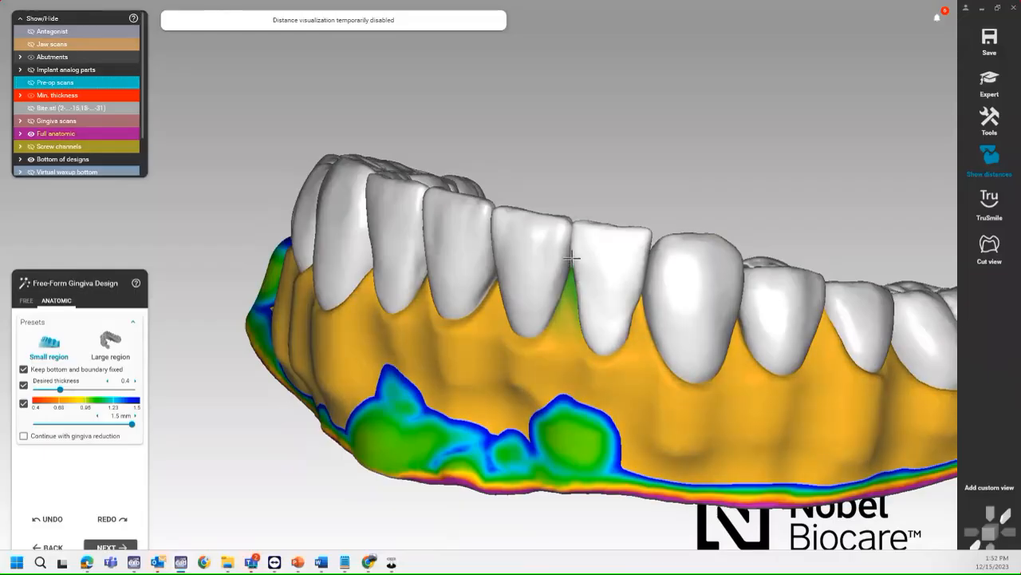
pyautogui.moveTo(588, 307); pyautogui.dragTo(684, 306, button='right')
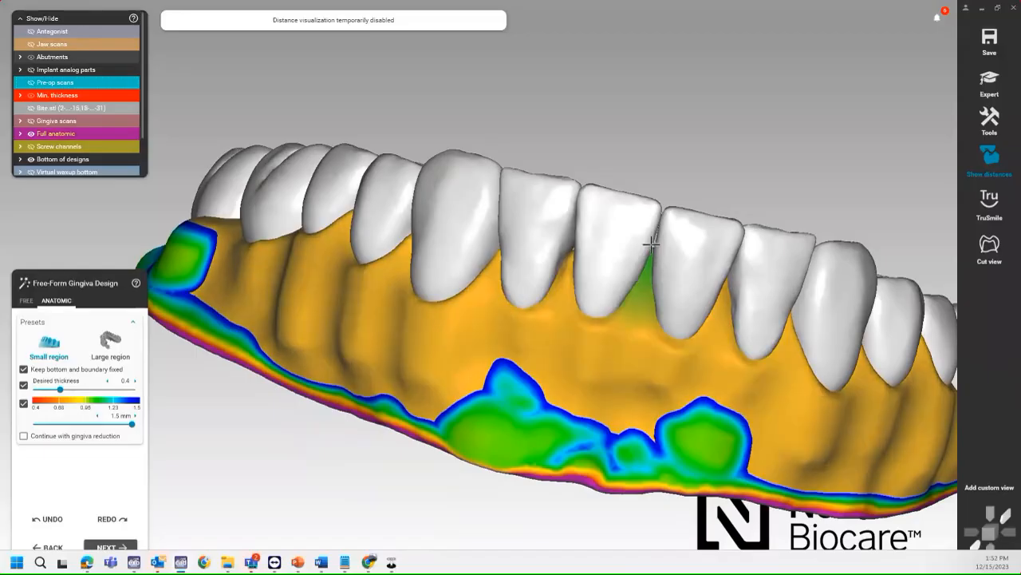
pyautogui.moveTo(652, 228); pyautogui.dragTo(669, 298, button='right')
pyautogui.moveTo(557, 260); pyautogui.dragTo(602, 274, button='right')
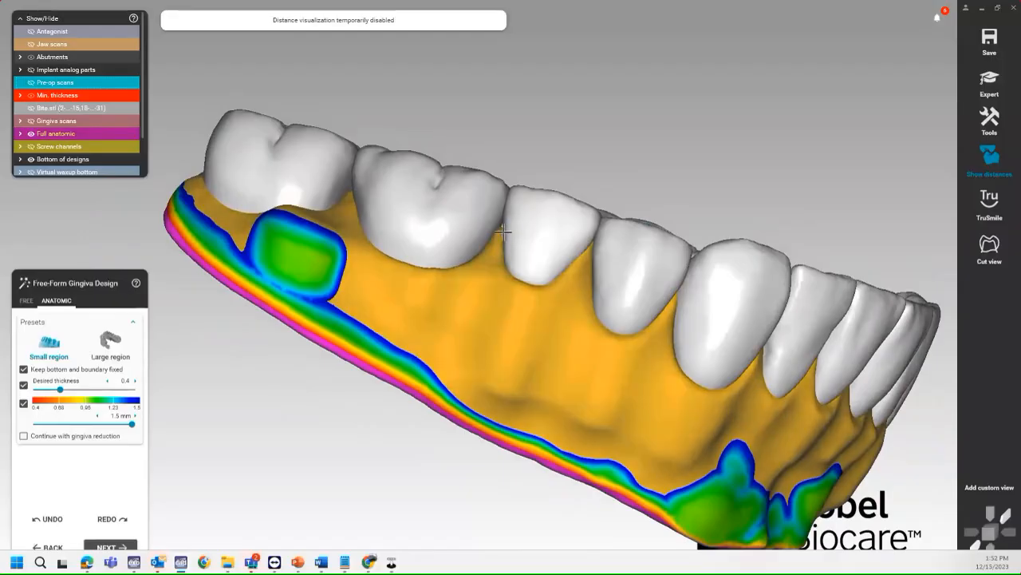
pyautogui.moveTo(449, 237); pyautogui.dragTo(446, 239, button='right')
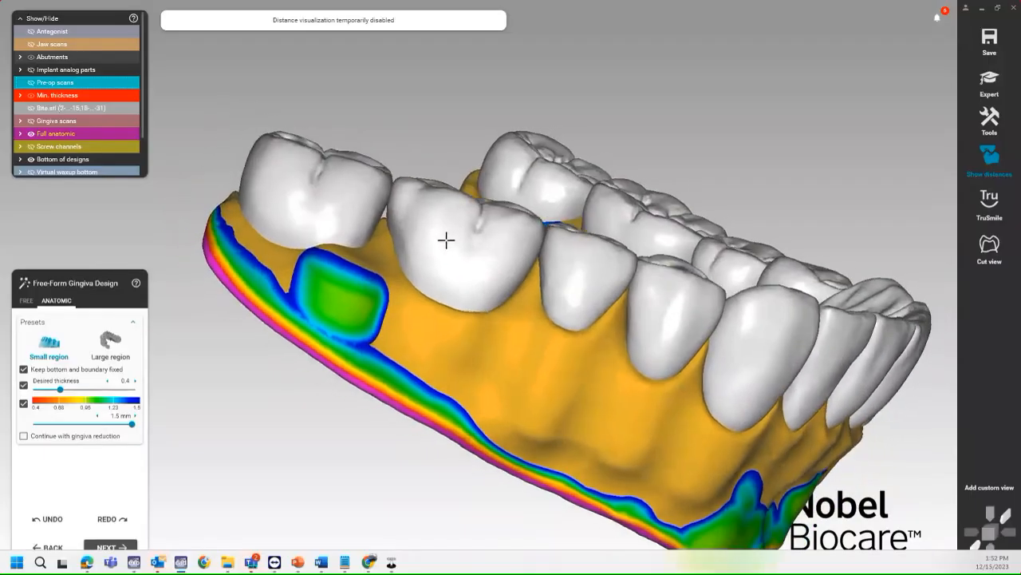
pyautogui.moveTo(390, 206); pyautogui.dragTo(399, 287, button='right')
# Shape the inner, tongue-side gingiva surface with the anatomic Large region preset
pyautogui.moveTo(572, 439); pyautogui.dragTo(582, 442, button='right')
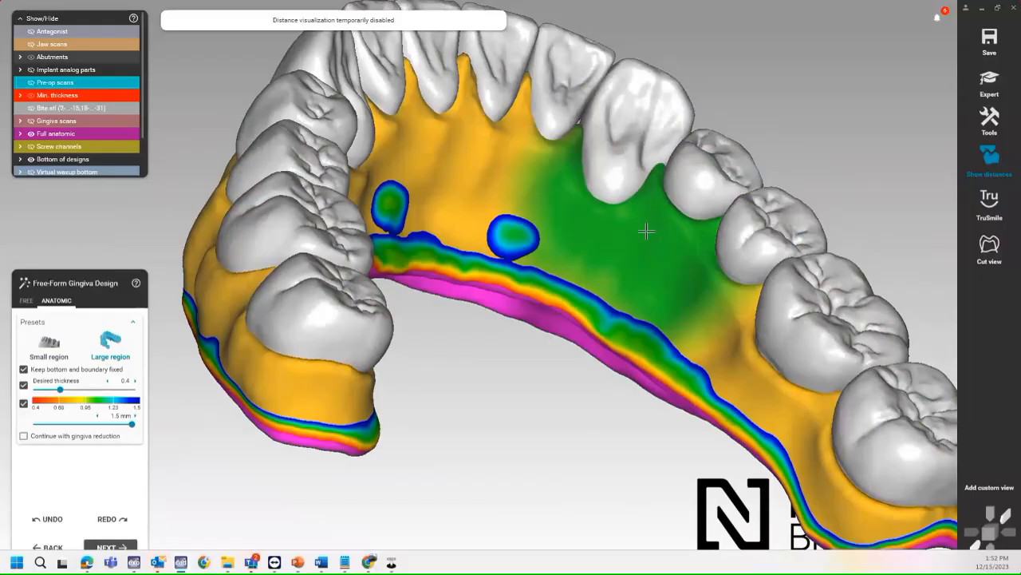
pyautogui.moveTo(650, 423); pyautogui.dragTo(595, 406, button='right')
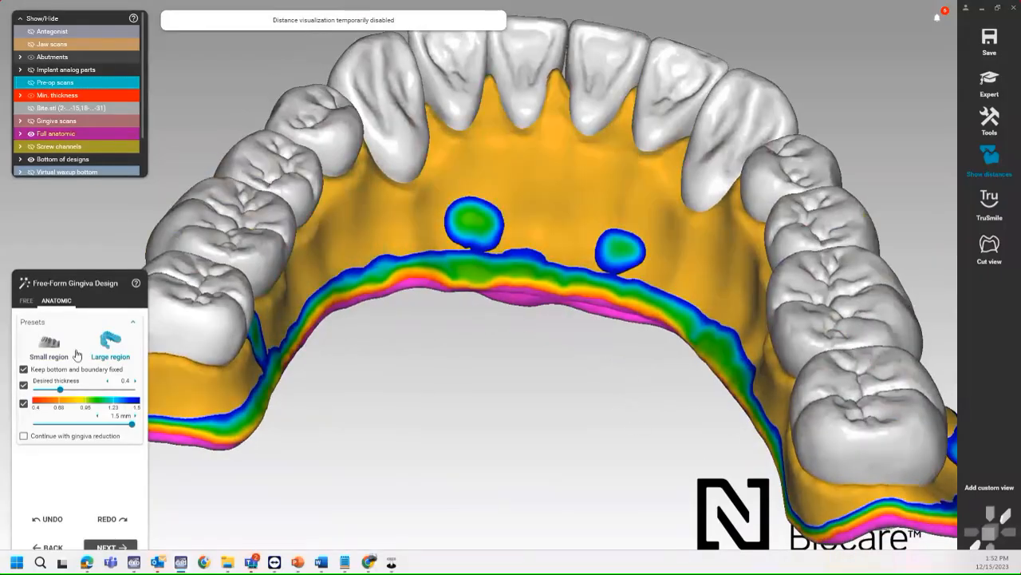
# Refine the papillae between the front teeth on the tongue side with the anatomic Small region preset
pyautogui.click(62, 348)
pyautogui.moveTo(485, 39)
pyautogui.mouseDown(button='right')
pyautogui.moveTo(530, 416)
pyautogui.moveTo(584, 347)
pyautogui.mouseUp(button='right')
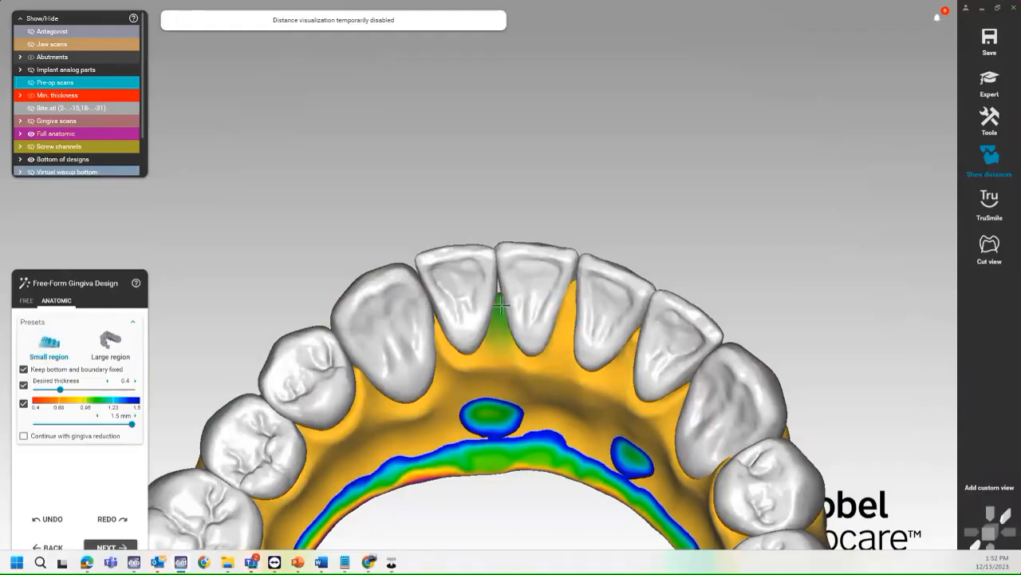
pyautogui.moveTo(500, 335); pyautogui.dragTo(632, 345, button='right')
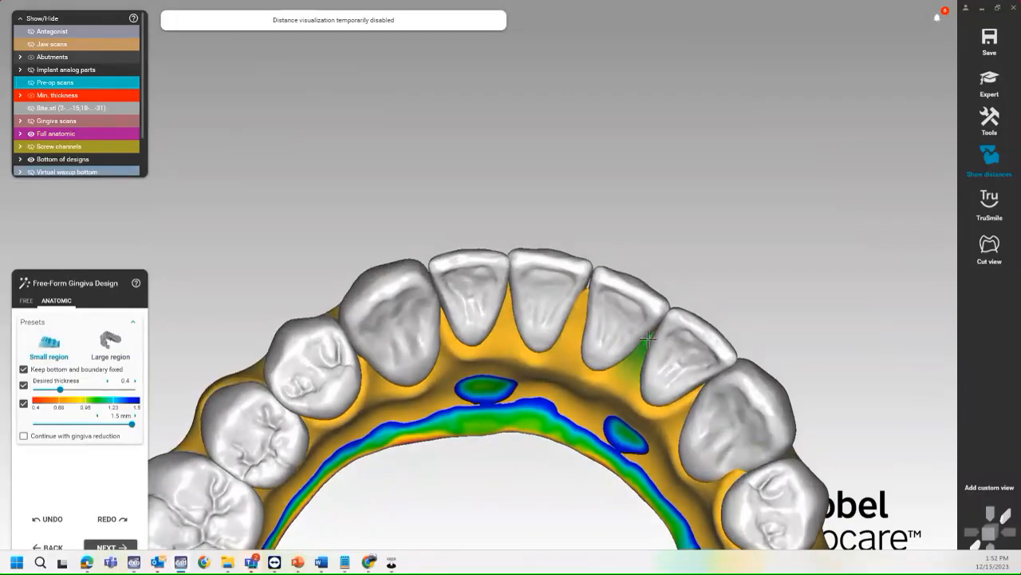
pyautogui.scroll(-1, 559, 319)
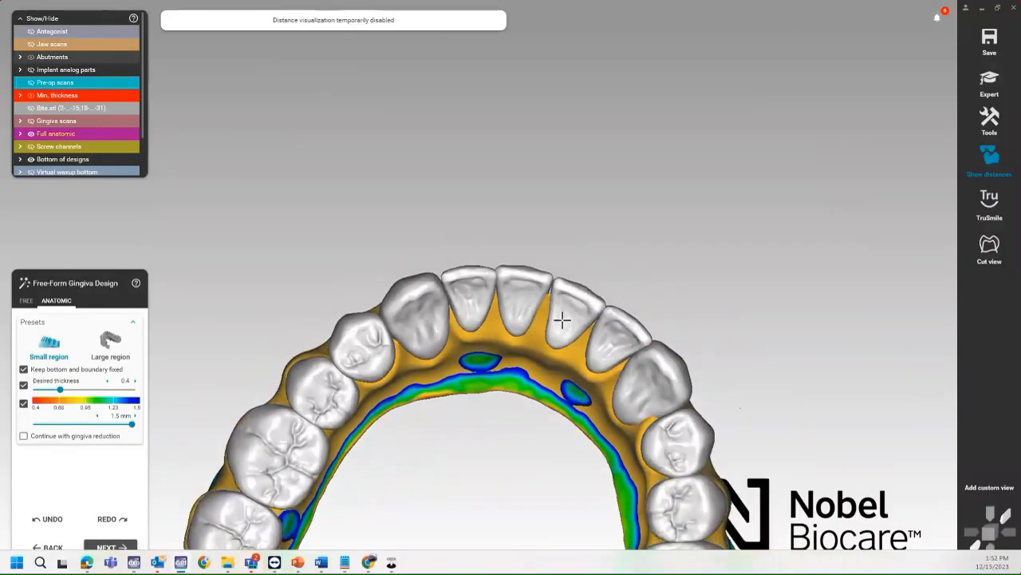
pyautogui.scroll(3, 551, 287)
pyautogui.moveTo(546, 276); pyautogui.dragTo(541, 284)
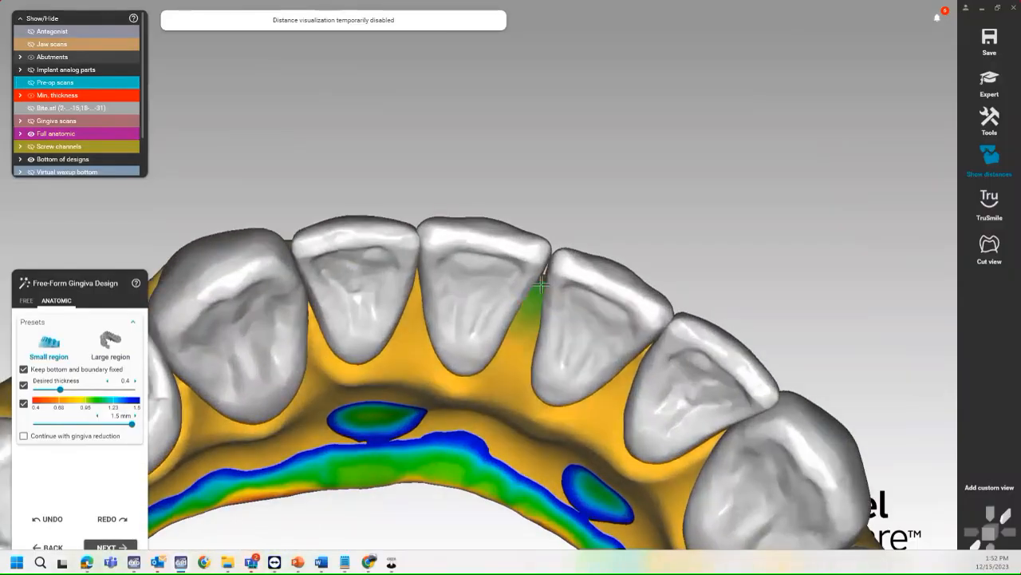
pyautogui.scroll(-5, 501, 433)
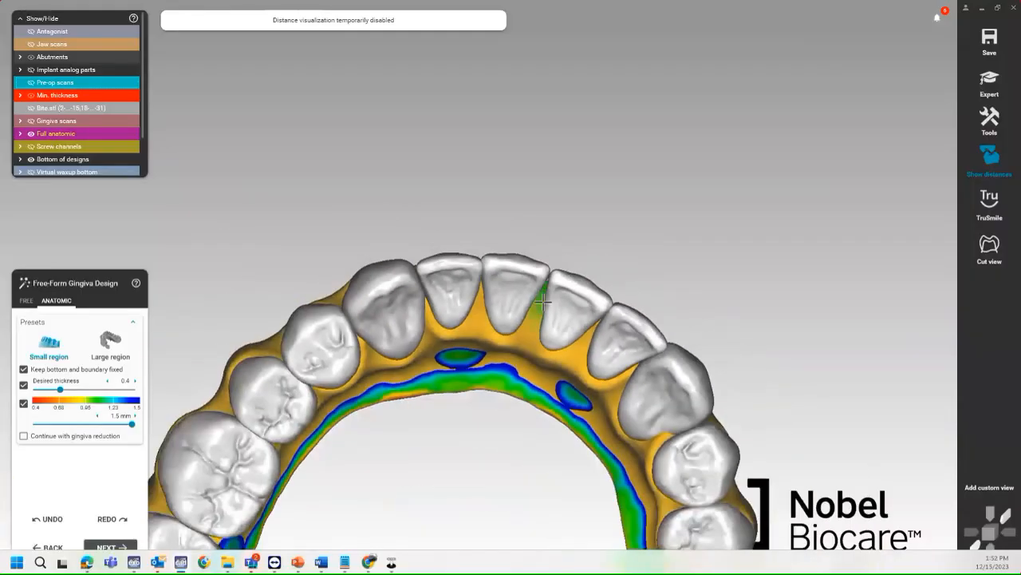
pyautogui.moveTo(501, 432); pyautogui.dragTo(501, 435, button='right')
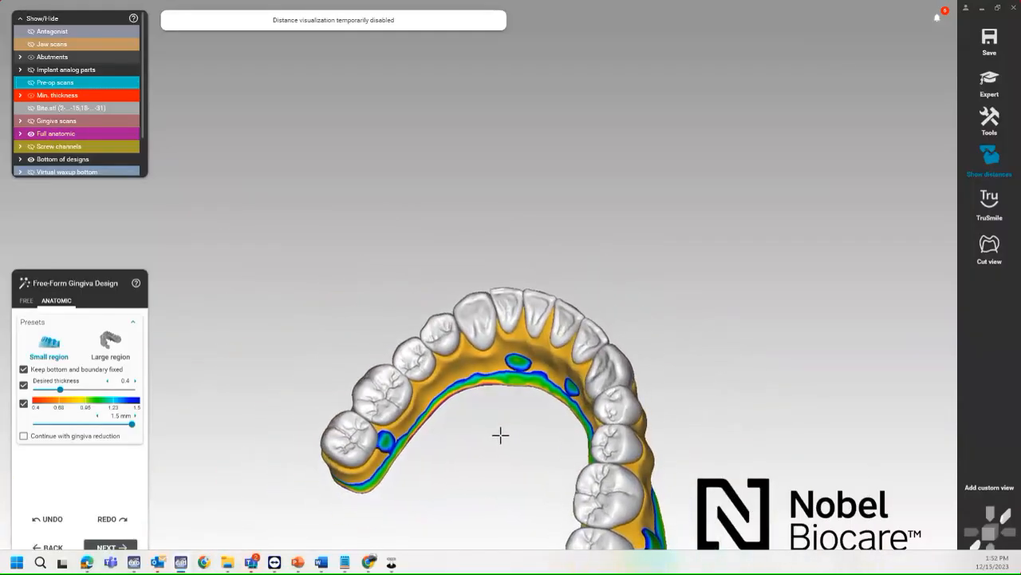
# Build up the thin areas along the outer gingiva surface around the arch with the free Add/Remove brush
pyautogui.click(26, 300)
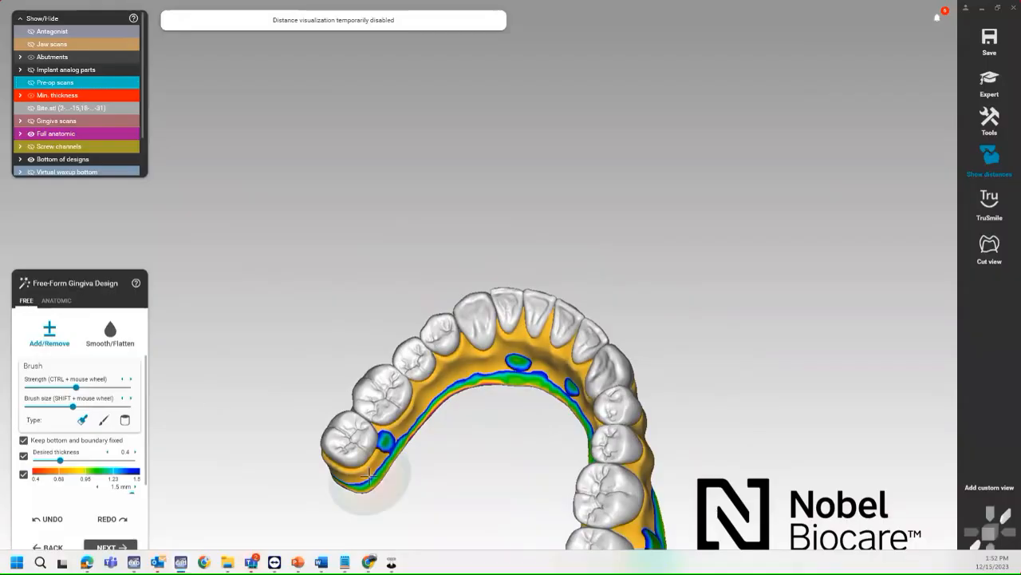
pyautogui.moveTo(423, 319)
pyautogui.mouseDown(button='right')
pyautogui.moveTo(470, 459)
pyautogui.moveTo(467, 420)
pyautogui.mouseUp(button='right')
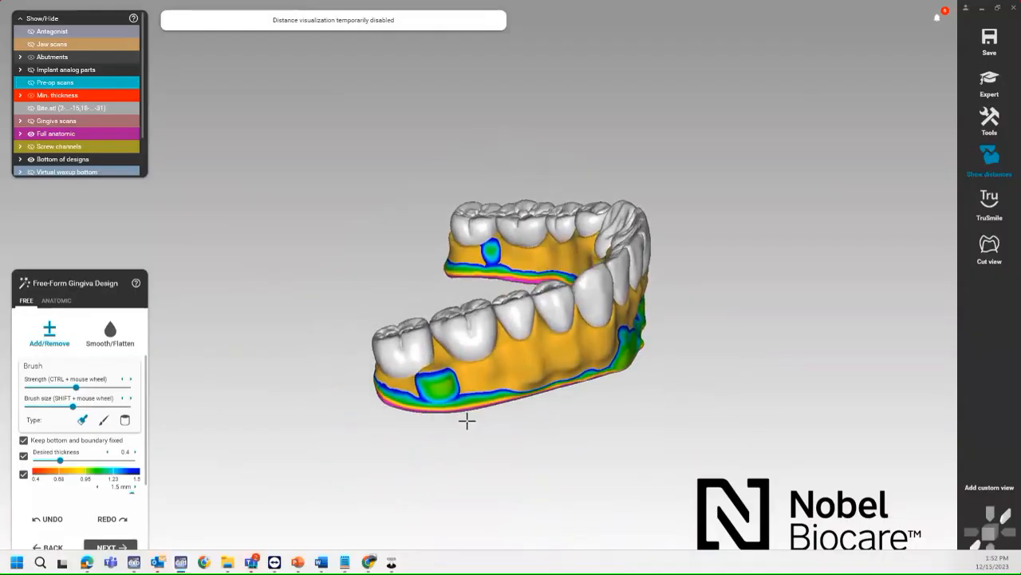
pyautogui.moveTo(391, 382)
pyautogui.mouseDown()
pyautogui.moveTo(411, 392)
pyautogui.moveTo(474, 358)
pyautogui.moveTo(433, 376)
pyautogui.moveTo(378, 374)
pyautogui.moveTo(491, 383)
pyautogui.moveTo(553, 371)
pyautogui.mouseUp()
pyautogui.moveTo(553, 371); pyautogui.dragTo(576, 347, button='right')
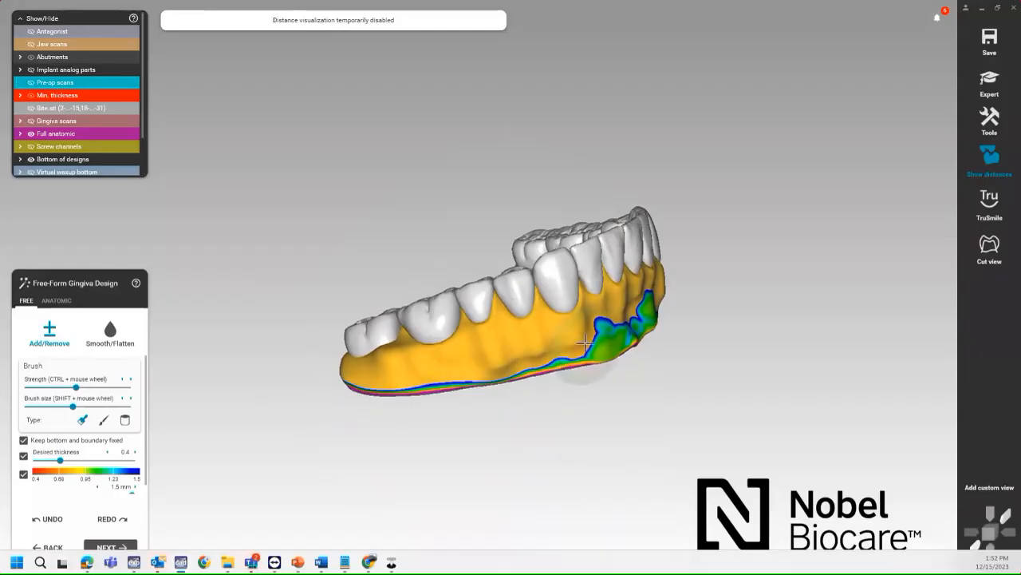
pyautogui.moveTo(613, 338)
pyautogui.mouseDown()
pyautogui.moveTo(650, 308)
pyautogui.moveTo(642, 321)
pyautogui.moveTo(606, 328)
pyautogui.mouseUp()
pyautogui.moveTo(606, 329)
pyautogui.mouseDown(button='right')
pyautogui.moveTo(612, 340)
pyautogui.moveTo(582, 339)
pyautogui.mouseUp(button='right')
pyautogui.moveTo(606, 321)
pyautogui.mouseDown()
pyautogui.moveTo(672, 254)
pyautogui.moveTo(620, 315)
pyautogui.moveTo(539, 350)
pyautogui.mouseUp()
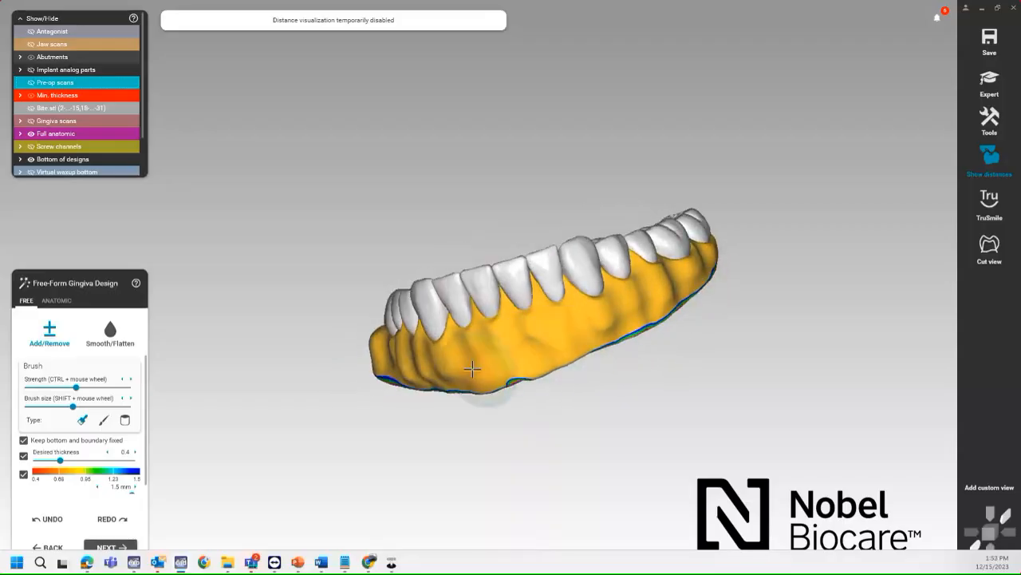
# Build up the thin areas along the inner, tongue-side gingiva surface with the free Add/Remove brush
pyautogui.moveTo(539, 349); pyautogui.dragTo(482, 369, button='right')
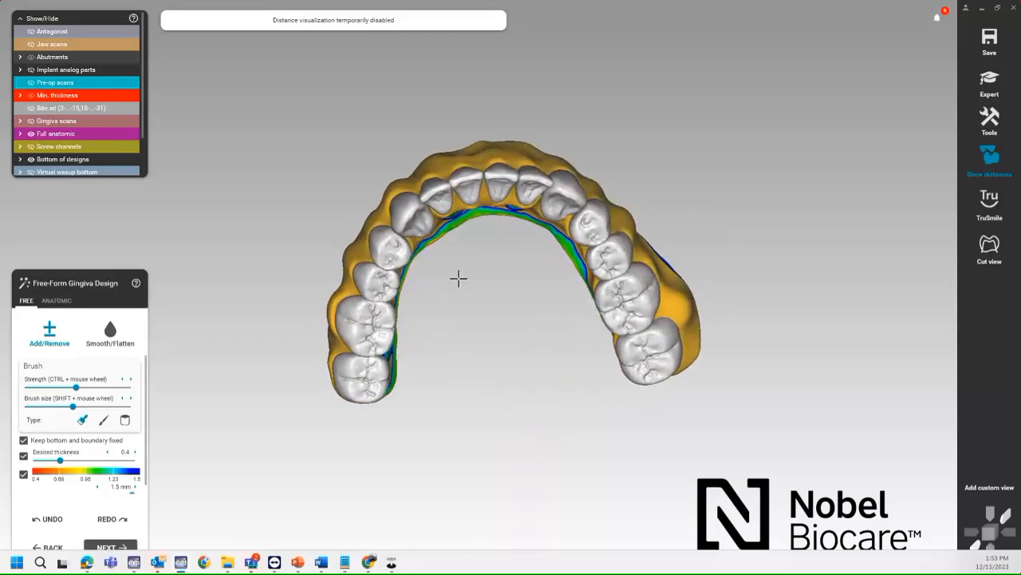
pyautogui.moveTo(464, 217); pyautogui.dragTo(407, 193, button='right')
pyautogui.moveTo(409, 321); pyautogui.dragTo(498, 281)
pyautogui.moveTo(499, 292); pyautogui.dragTo(508, 291, button='right')
pyautogui.moveTo(499, 288)
pyautogui.mouseDown()
pyautogui.moveTo(447, 283)
pyautogui.moveTo(399, 343)
pyautogui.moveTo(468, 294)
pyautogui.mouseUp()
pyautogui.moveTo(468, 293); pyautogui.dragTo(456, 266, button='right')
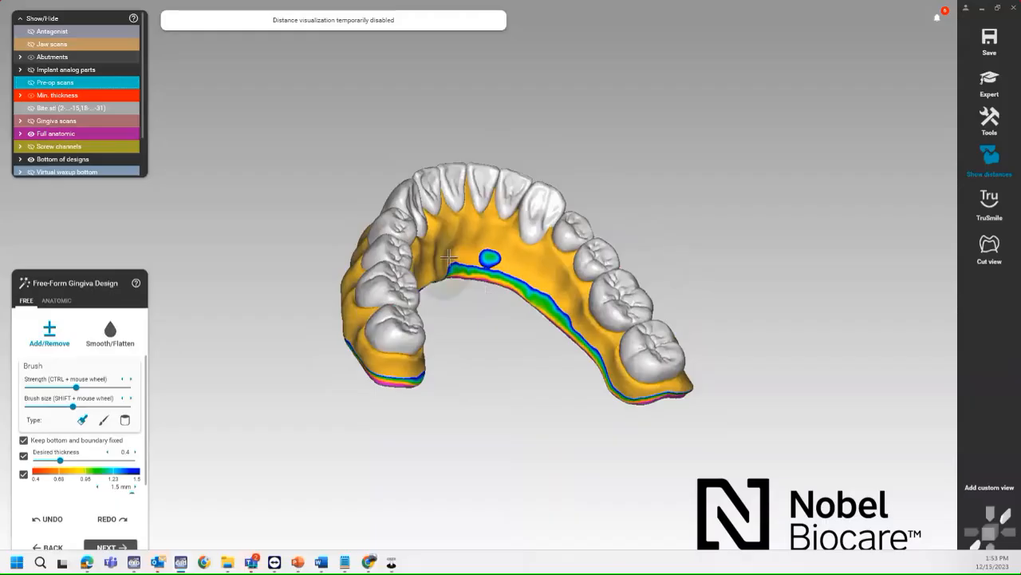
pyautogui.moveTo(457, 266)
pyautogui.mouseDown()
pyautogui.moveTo(486, 253)
pyautogui.moveTo(536, 295)
pyautogui.mouseUp()
pyautogui.moveTo(536, 296)
pyautogui.mouseDown(button='right')
pyautogui.moveTo(549, 287)
pyautogui.moveTo(543, 281)
pyautogui.mouseUp(button='right')
pyautogui.moveTo(507, 272)
pyautogui.mouseDown()
pyautogui.moveTo(535, 292)
pyautogui.moveTo(602, 385)
pyautogui.mouseUp()
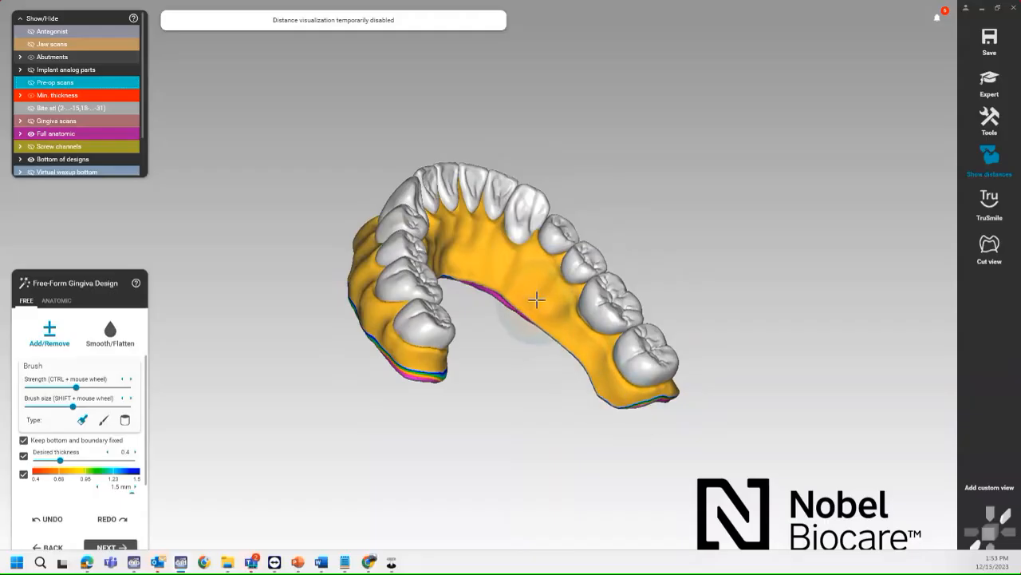
# Smooth the outer gingiva surface around the arch with the free Smooth/Flatten brush
pyautogui.click(50, 300)
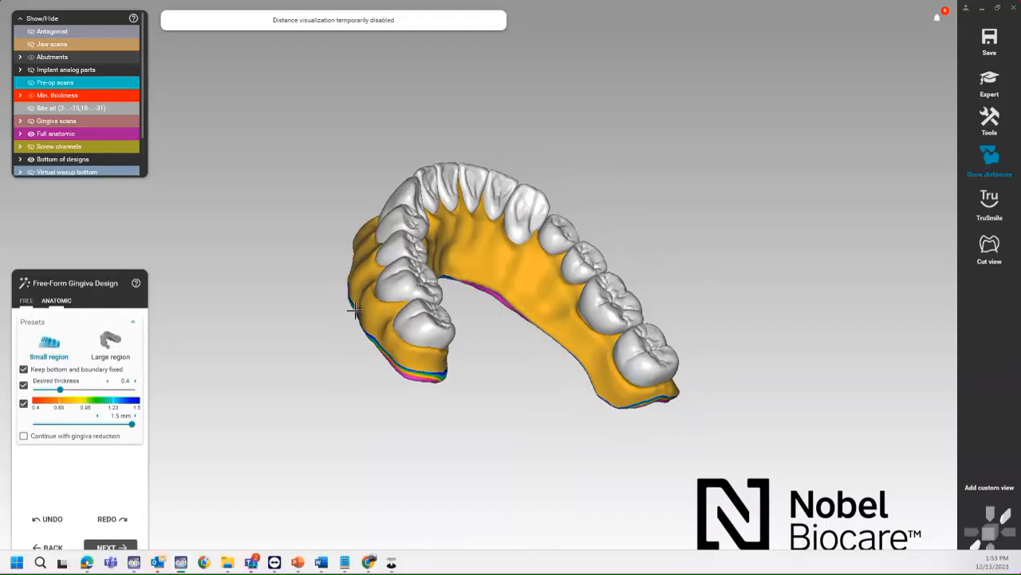
pyautogui.click(562, 311)
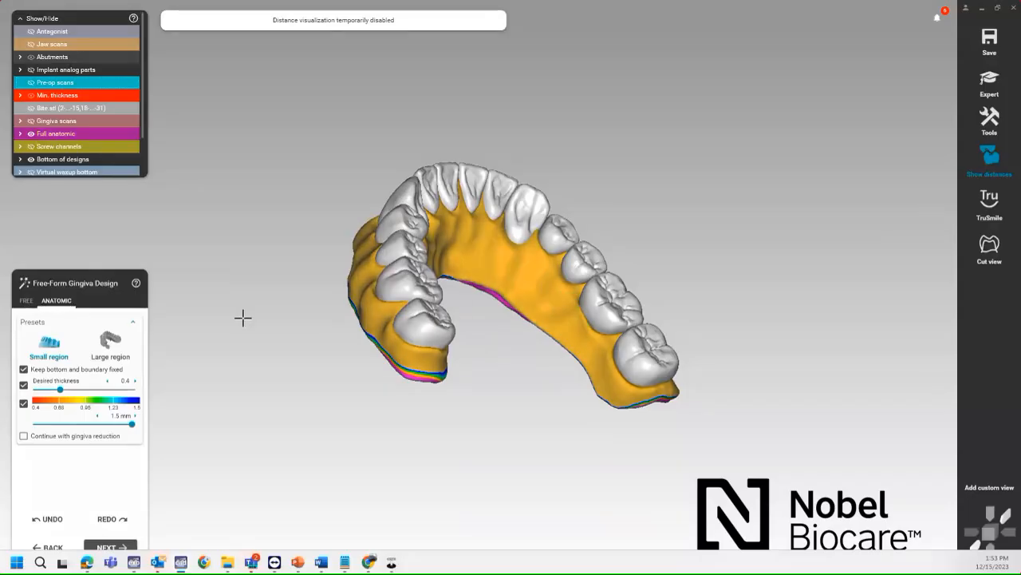
pyautogui.click(26, 301)
pyautogui.click(110, 331)
pyautogui.moveTo(296, 424); pyautogui.dragTo(399, 434, button='right')
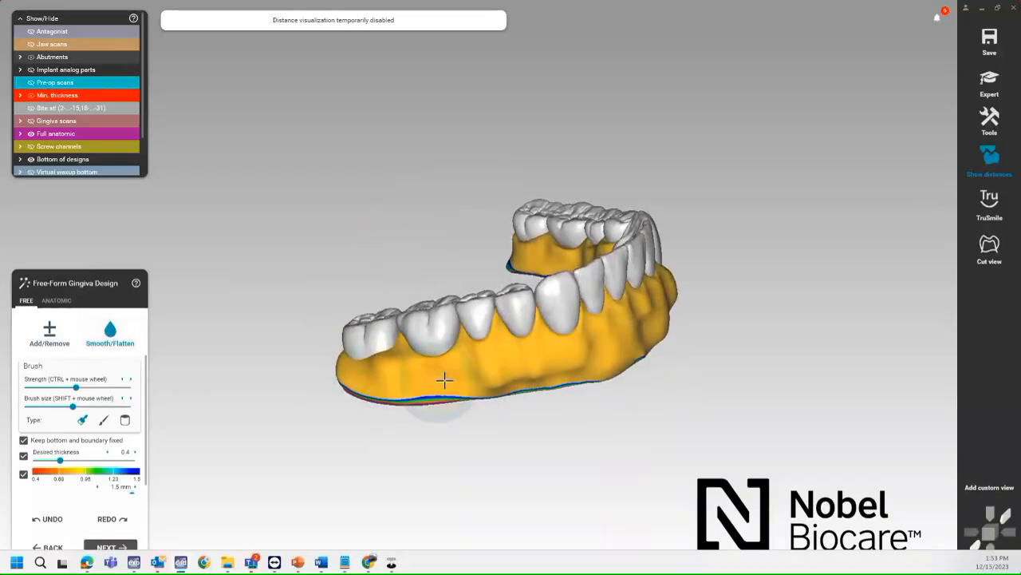
pyautogui.moveTo(444, 380)
pyautogui.mouseDown()
pyautogui.moveTo(410, 369)
pyautogui.moveTo(367, 383)
pyautogui.moveTo(459, 387)
pyautogui.moveTo(599, 346)
pyautogui.moveTo(504, 376)
pyautogui.moveTo(424, 383)
pyautogui.mouseUp()
pyautogui.moveTo(423, 383)
pyautogui.mouseDown(button='right')
pyautogui.moveTo(466, 382)
pyautogui.moveTo(484, 365)
pyautogui.mouseUp(button='right')
pyautogui.moveTo(483, 365)
pyautogui.mouseDown()
pyautogui.moveTo(646, 322)
pyautogui.moveTo(504, 383)
pyautogui.mouseUp()
pyautogui.moveTo(503, 383); pyautogui.dragTo(531, 378, button='right')
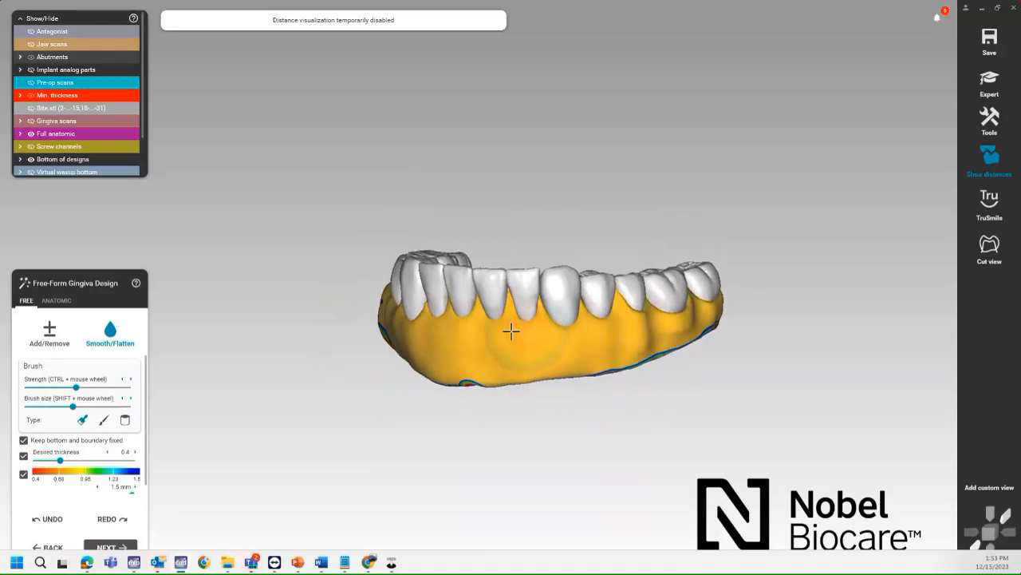
pyautogui.moveTo(511, 331)
pyautogui.mouseDown()
pyautogui.moveTo(491, 369)
pyautogui.moveTo(670, 342)
pyautogui.moveTo(724, 323)
pyautogui.moveTo(615, 369)
pyautogui.mouseUp()
# Smooth the inner, tongue-side gingiva surface along both sides of the arch with the Smooth/Flatten brush
pyautogui.moveTo(615, 369)
pyautogui.mouseDown(button='right')
pyautogui.moveTo(368, 388)
pyautogui.moveTo(452, 371)
pyautogui.moveTo(619, 390)
pyautogui.mouseUp(button='right')
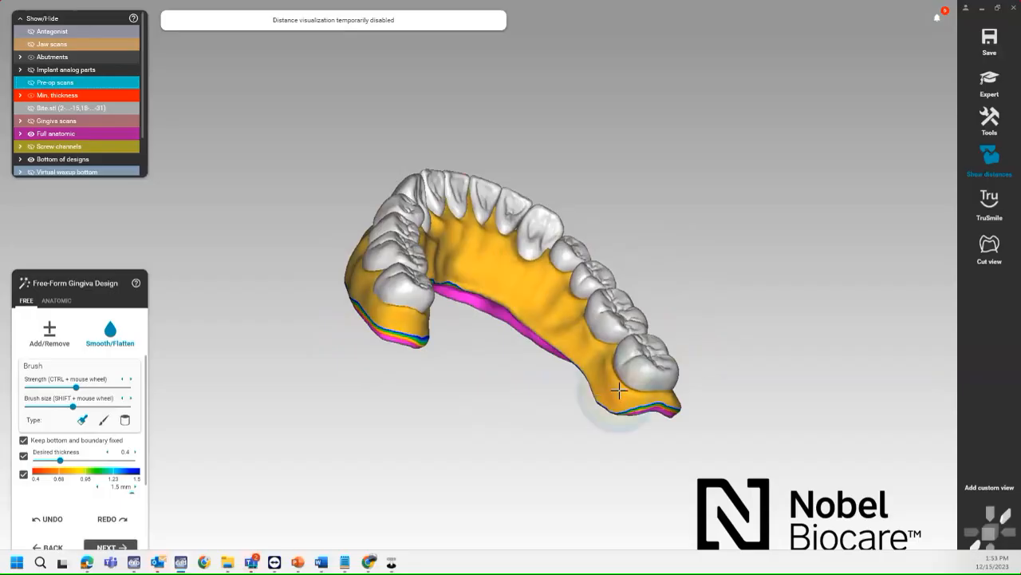
pyautogui.moveTo(508, 290); pyautogui.dragTo(503, 261, button='right')
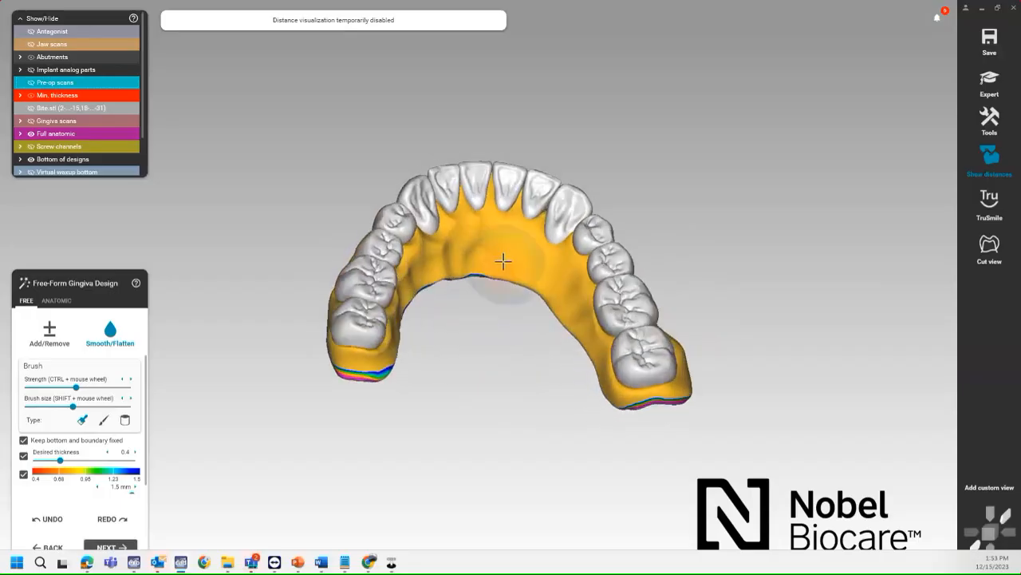
pyautogui.moveTo(503, 261)
pyautogui.mouseDown()
pyautogui.moveTo(538, 319)
pyautogui.moveTo(545, 292)
pyautogui.moveTo(468, 230)
pyautogui.mouseUp()
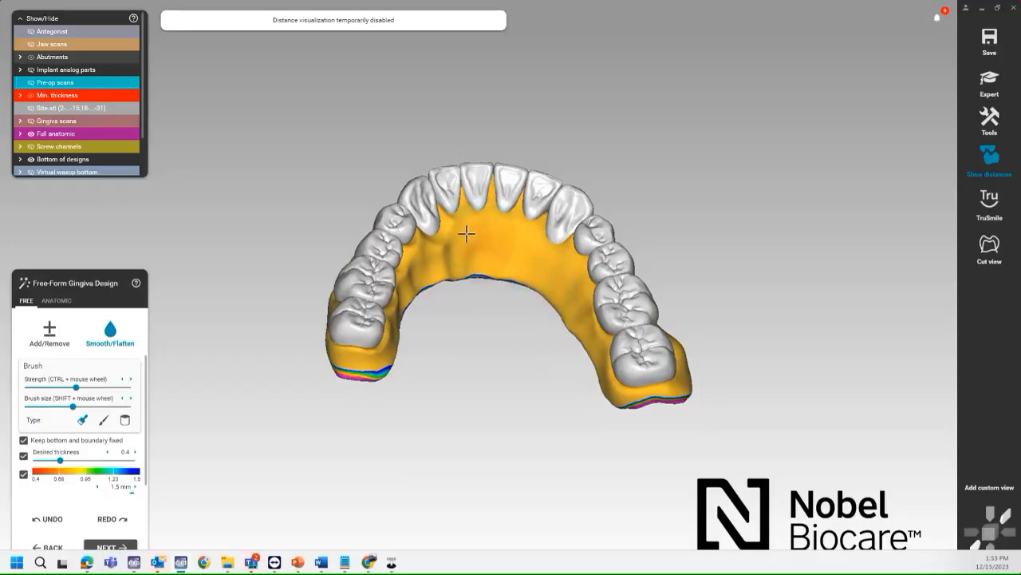
pyautogui.moveTo(468, 231); pyautogui.dragTo(512, 316, button='right')
pyautogui.moveTo(427, 309)
pyautogui.mouseDown()
pyautogui.moveTo(337, 354)
pyautogui.moveTo(341, 369)
pyautogui.mouseUp()
pyautogui.moveTo(375, 372); pyautogui.dragTo(356, 337, button='right')
pyautogui.moveTo(355, 338); pyautogui.dragTo(454, 278)
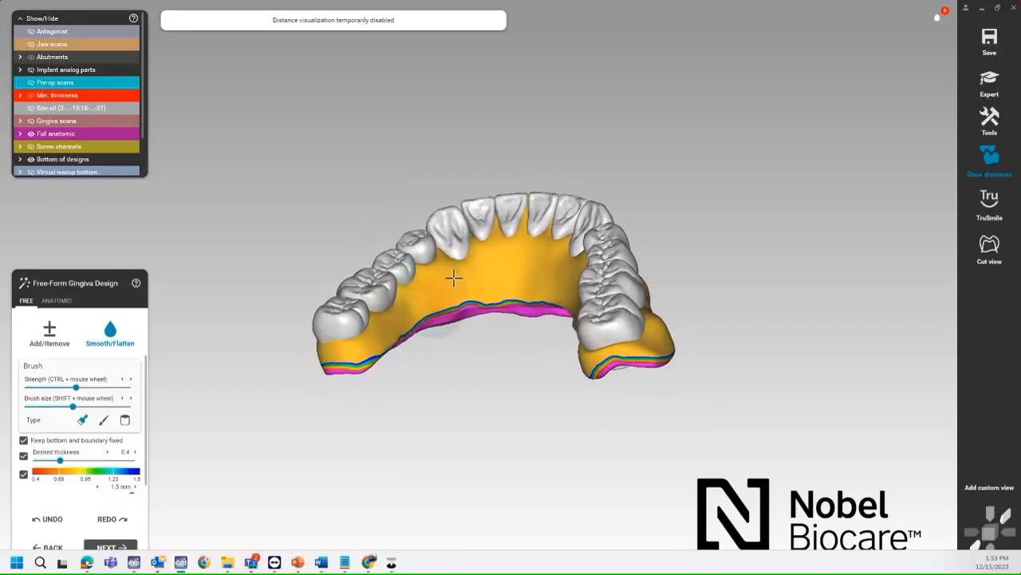
pyautogui.moveTo(503, 273); pyautogui.dragTo(535, 303, button='right')
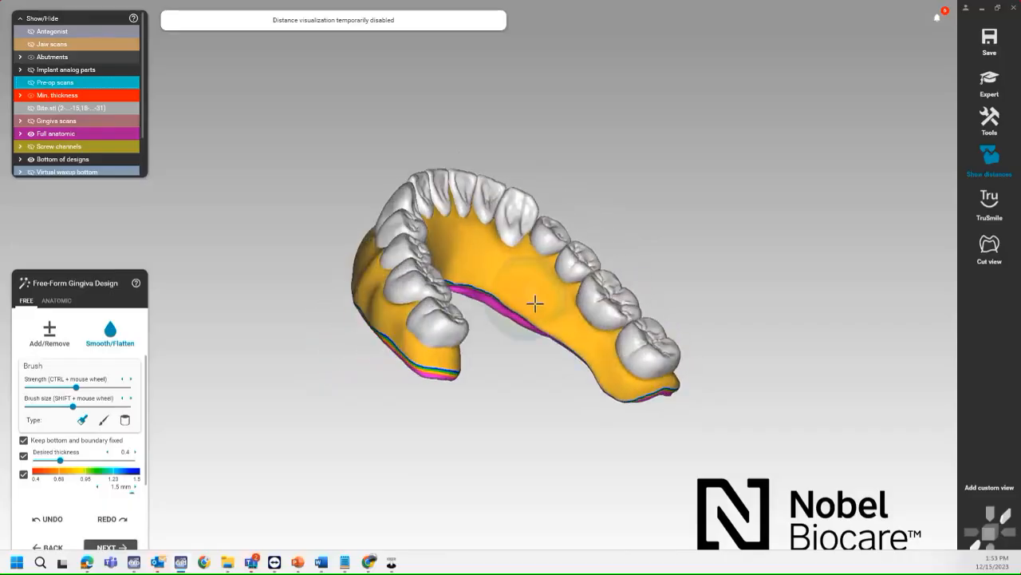
pyautogui.moveTo(551, 356); pyautogui.dragTo(533, 342, button='right')
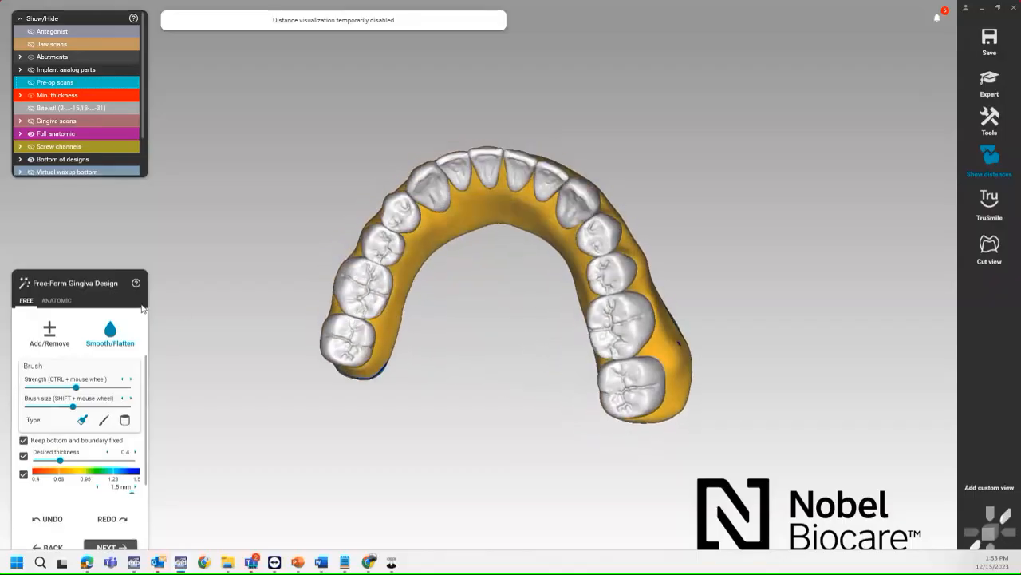
# Rework the outer gingiva around the tooth necks and papillae from front teeth to molars with the anatomic Small region preset
pyautogui.click(49, 301)
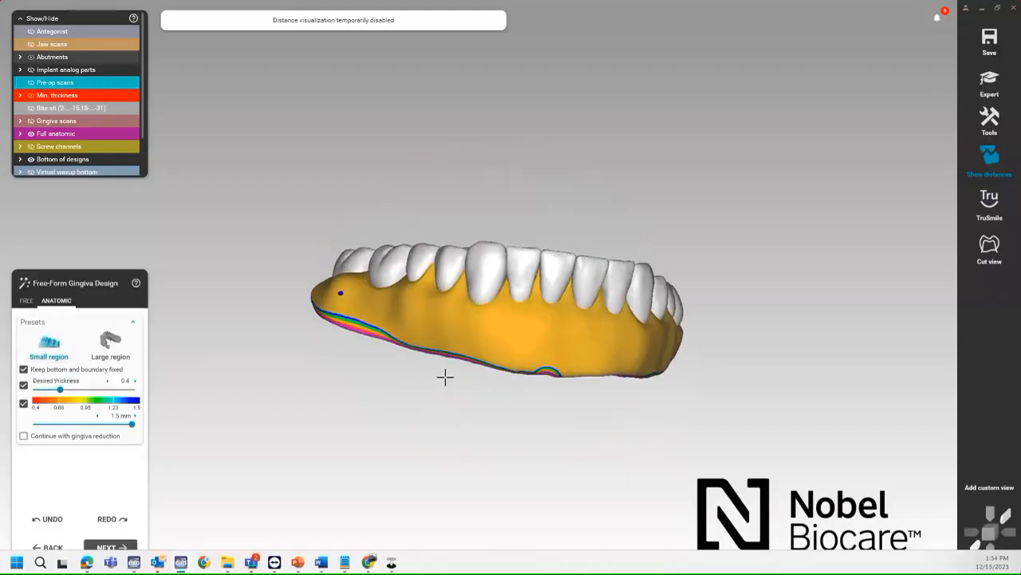
pyautogui.moveTo(445, 376); pyautogui.dragTo(445, 375, button='right')
pyautogui.scroll(6, 522, 294)
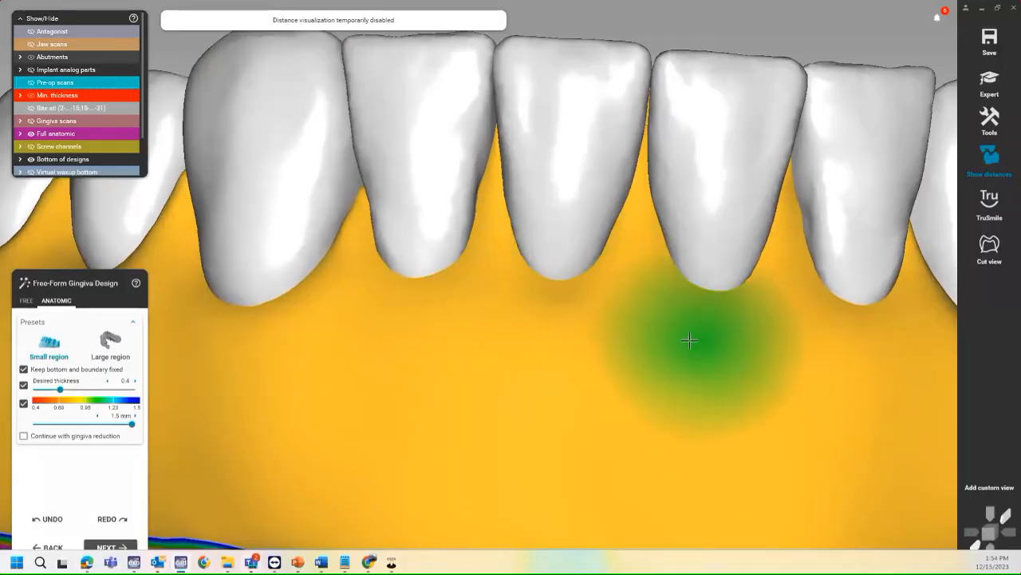
pyautogui.moveTo(691, 339); pyautogui.dragTo(678, 339, button='right')
pyautogui.middleClick(636, 350)
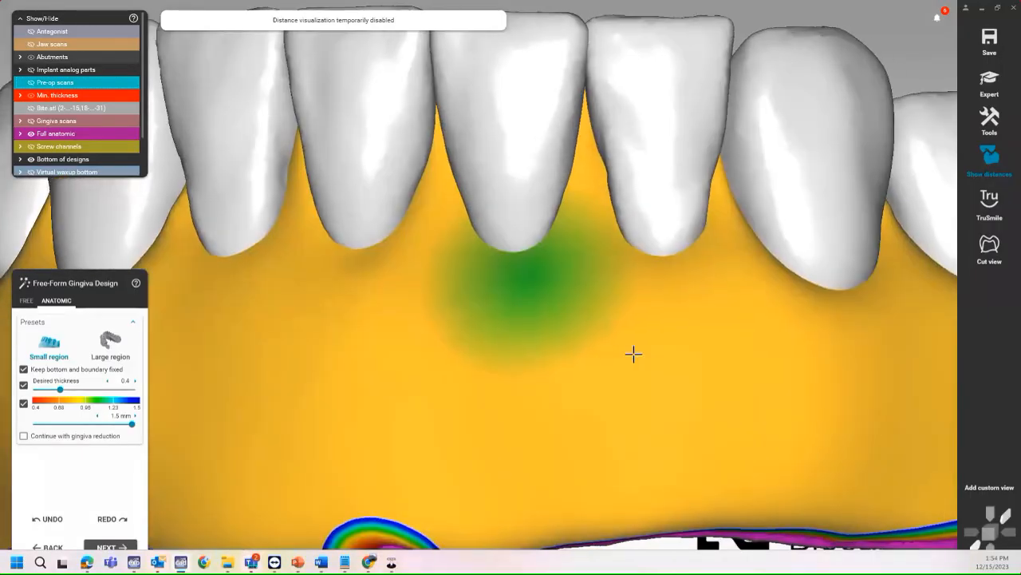
pyautogui.moveTo(690, 338); pyautogui.dragTo(657, 310, button='right')
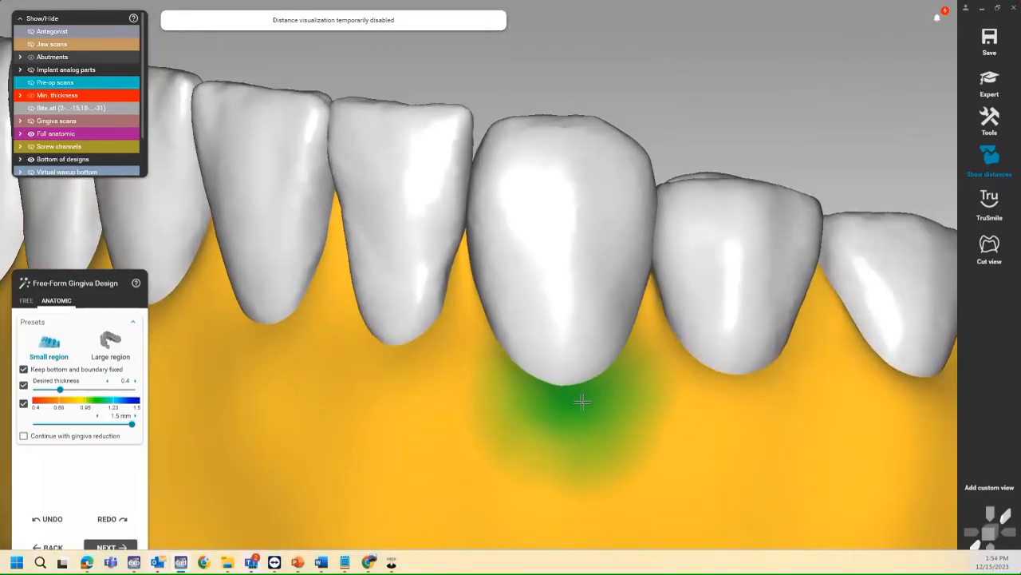
pyautogui.moveTo(582, 401)
pyautogui.mouseDown(button='right')
pyautogui.moveTo(572, 399)
pyautogui.moveTo(612, 399)
pyautogui.moveTo(611, 356)
pyautogui.moveTo(623, 372)
pyautogui.moveTo(631, 353)
pyautogui.moveTo(711, 382)
pyautogui.mouseUp(button='right')
pyautogui.middleClick(613, 399)
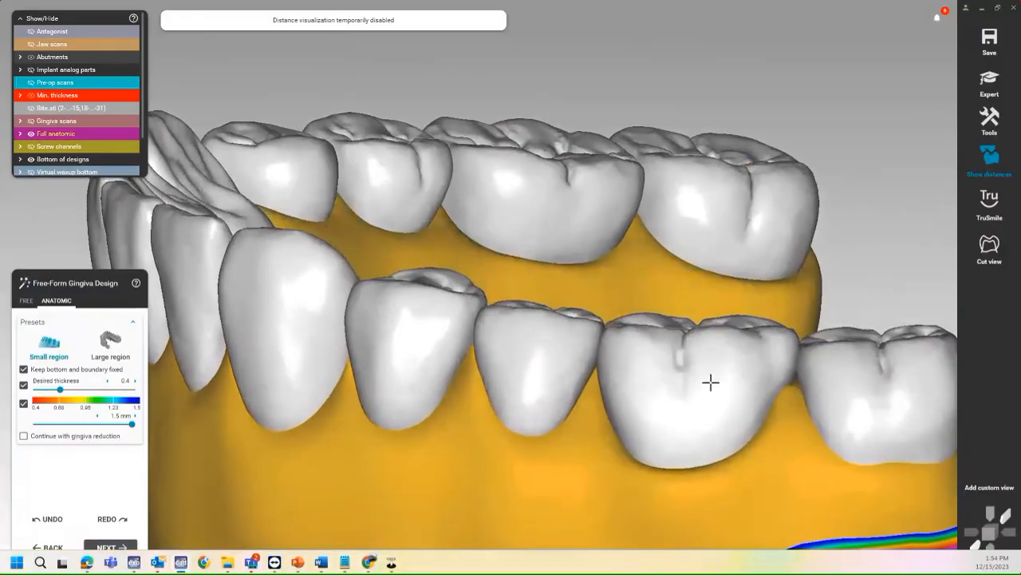
pyautogui.moveTo(837, 380)
pyautogui.mouseDown(button='right')
pyautogui.moveTo(787, 426)
pyautogui.moveTo(517, 352)
pyautogui.mouseUp(button='right')
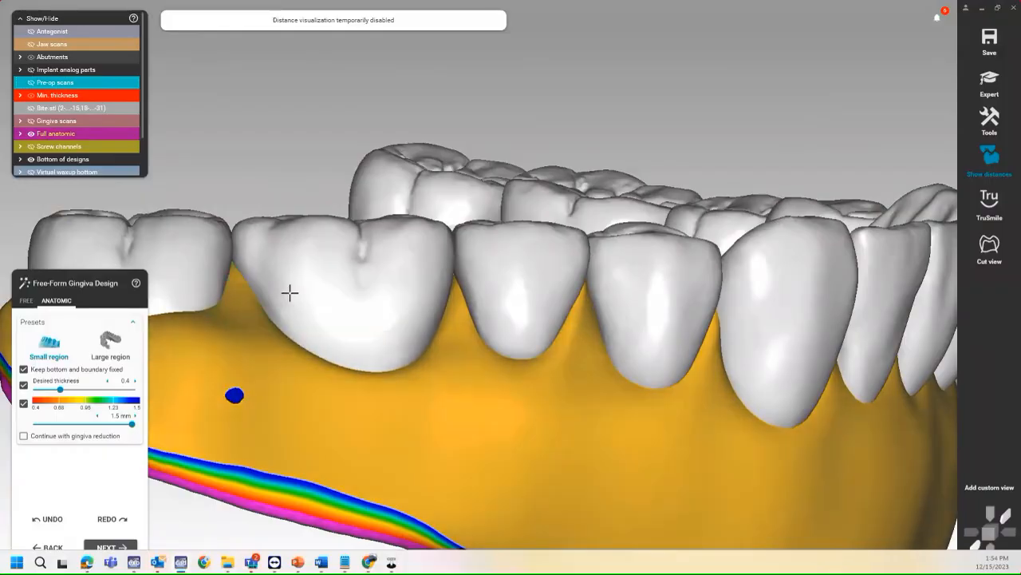
pyautogui.scroll(-3, 312, 294)
pyautogui.moveTo(312, 294); pyautogui.dragTo(319, 284, button='right')
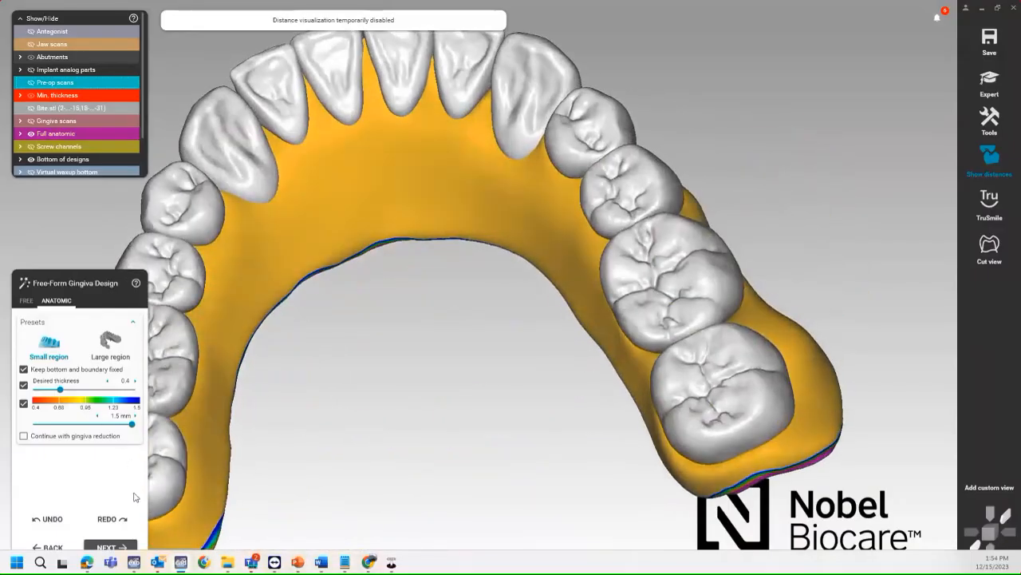
# Accept the free-formed gingiva and generate the virtual waxup scan
pyautogui.click(130, 544)
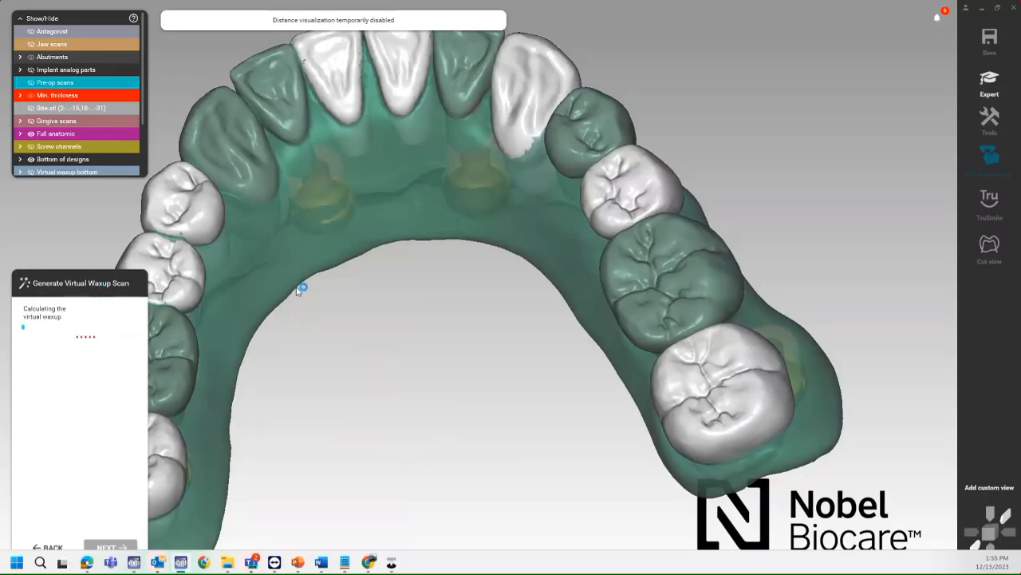
pyautogui.scroll(-3, 429, 358)
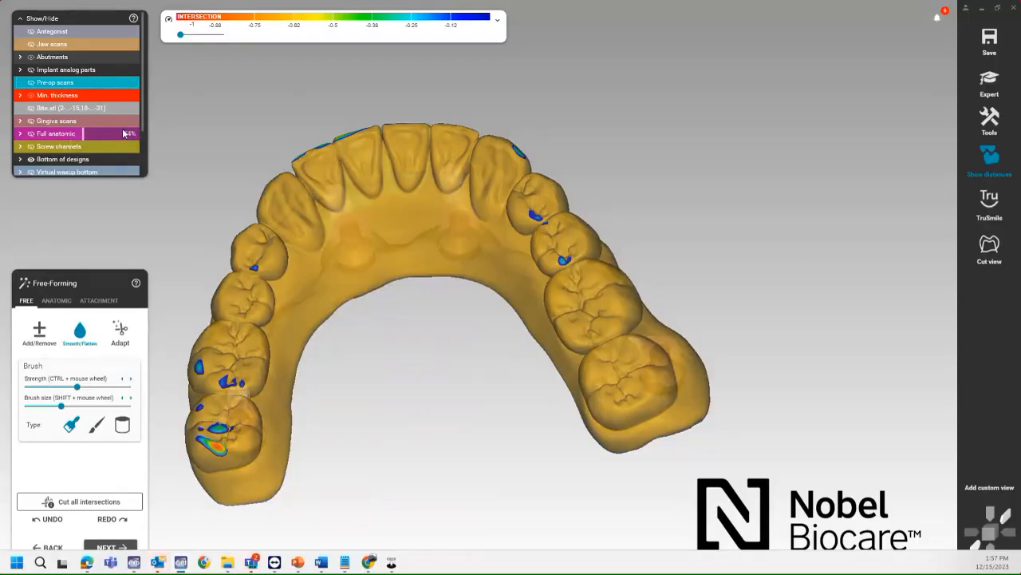
# Show the full anatomic teeth at 100% opacity and bring the anatomic waxup's visibility entry into reach
pyautogui.moveTo(81, 137); pyautogui.dragTo(140, 136)
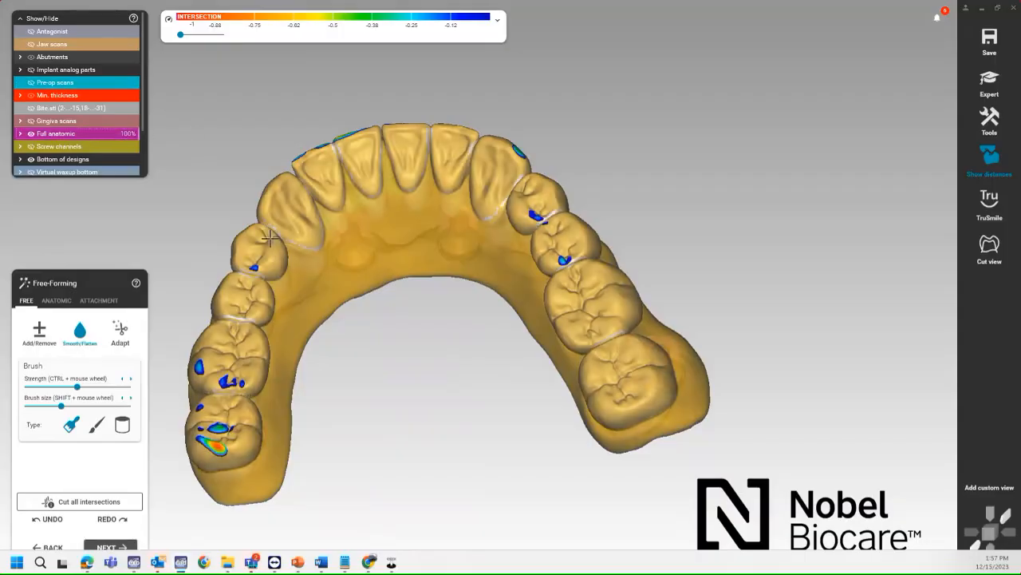
pyautogui.moveTo(452, 350); pyautogui.dragTo(292, 180, button='right')
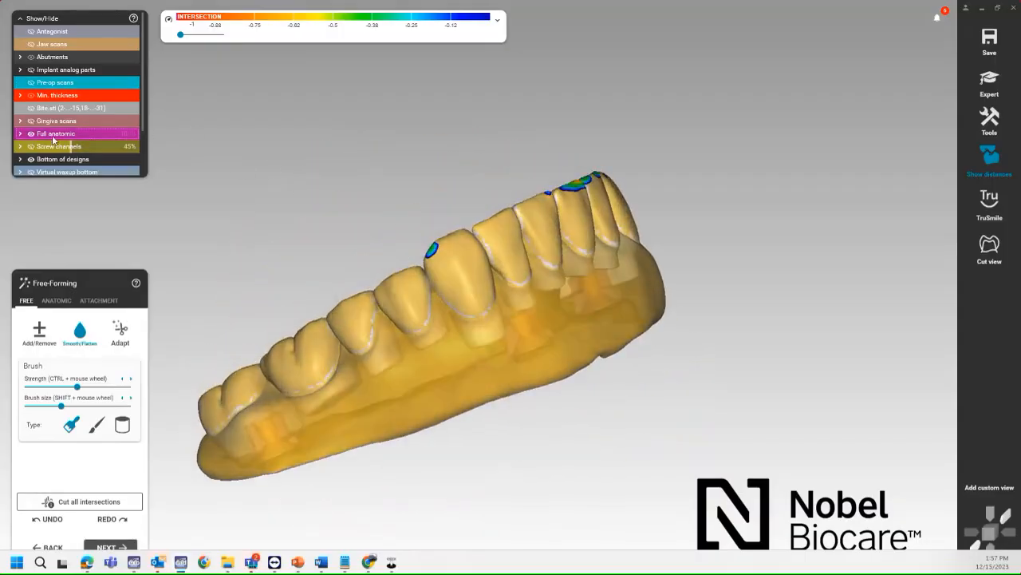
pyautogui.scroll(-3, 80, 112)
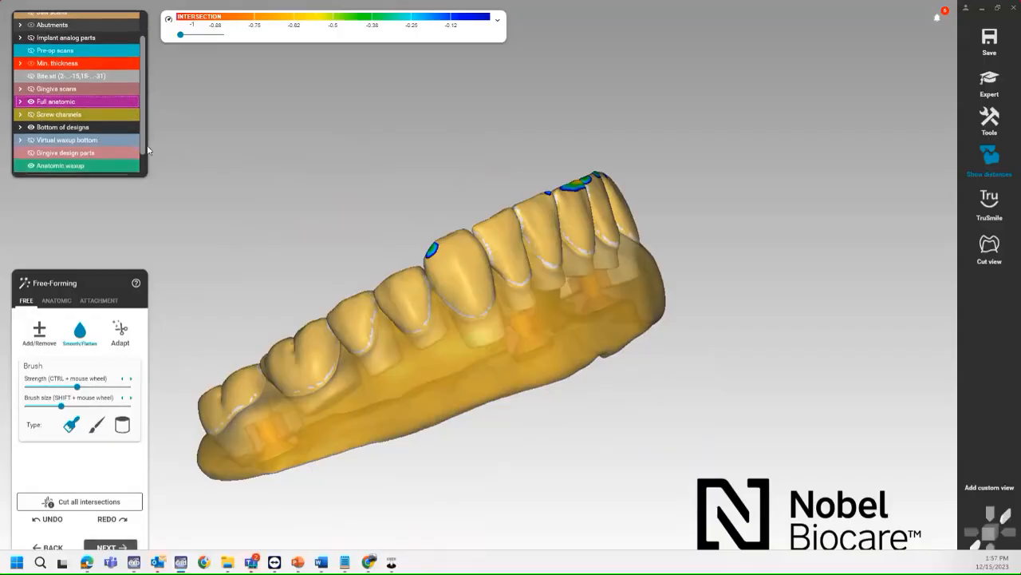
# Hide the full anatomic teeth and make the anatomic waxup fully opaque, with its tissue-side surface in view
pyautogui.click(114, 140)
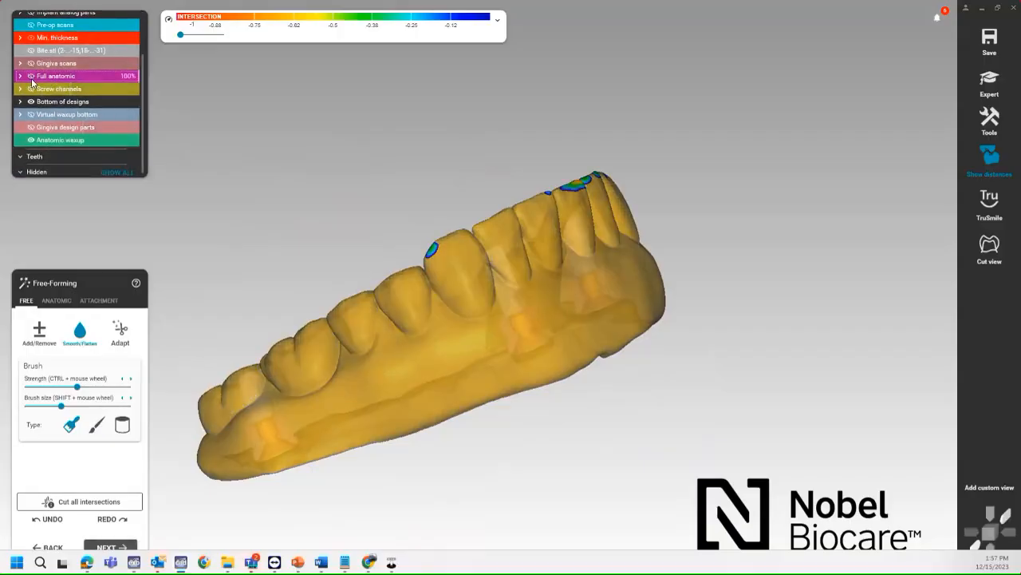
pyautogui.moveTo(114, 141); pyautogui.dragTo(139, 141)
pyautogui.moveTo(296, 160); pyautogui.dragTo(455, 292, button='right')
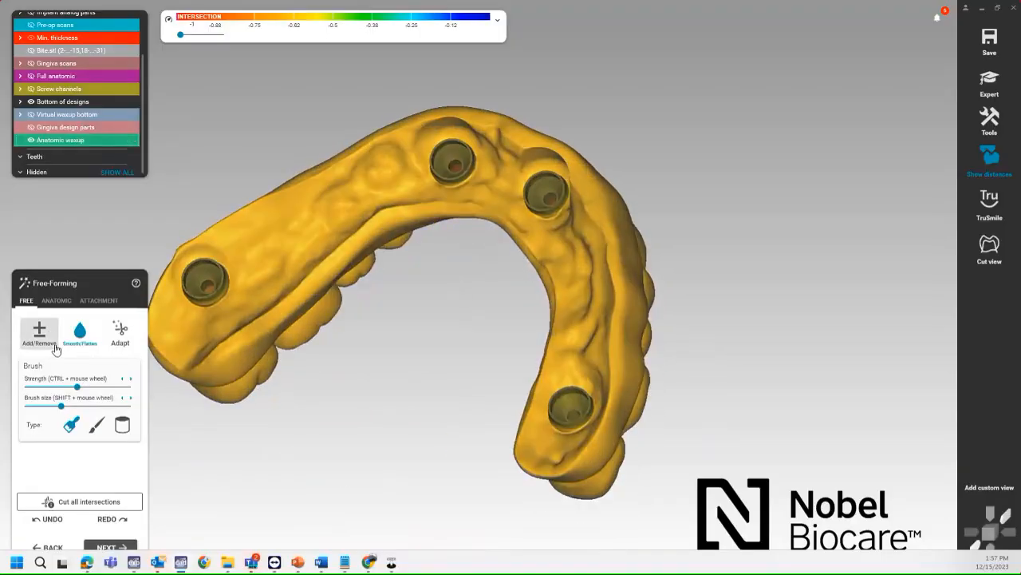
# Smooth the waxup's rough tissue-side surface between the rear and front implants with Smooth/Flatten at maximum strength, starting at maximum brush size
pyautogui.click(64, 302)
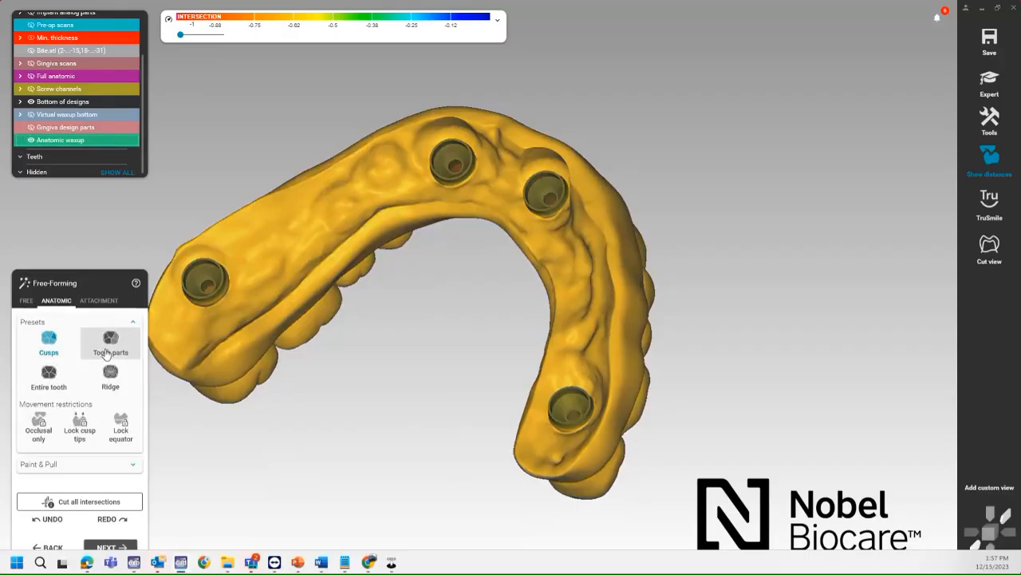
pyautogui.click(28, 301)
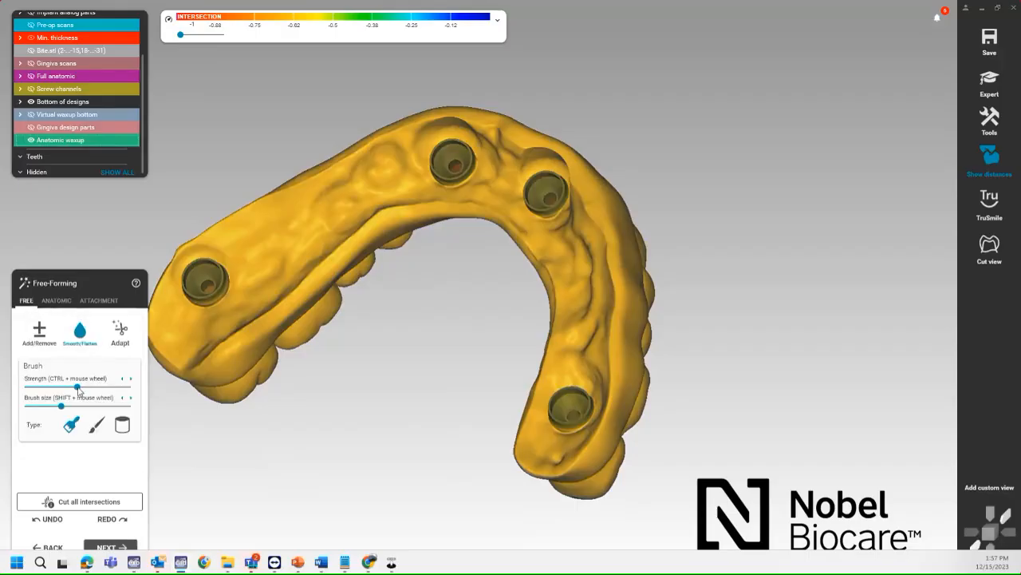
pyautogui.moveTo(78, 387); pyautogui.dragTo(139, 392)
pyautogui.moveTo(67, 412)
pyautogui.mouseDown()
pyautogui.moveTo(151, 409)
pyautogui.moveTo(199, 420)
pyautogui.mouseUp()
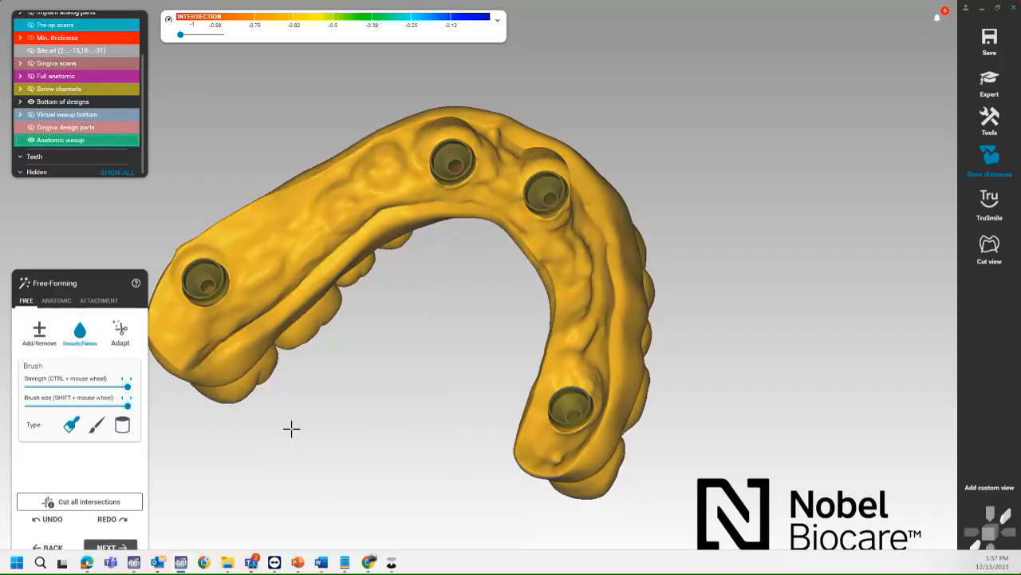
pyautogui.moveTo(292, 426); pyautogui.dragTo(323, 464, button='middle')
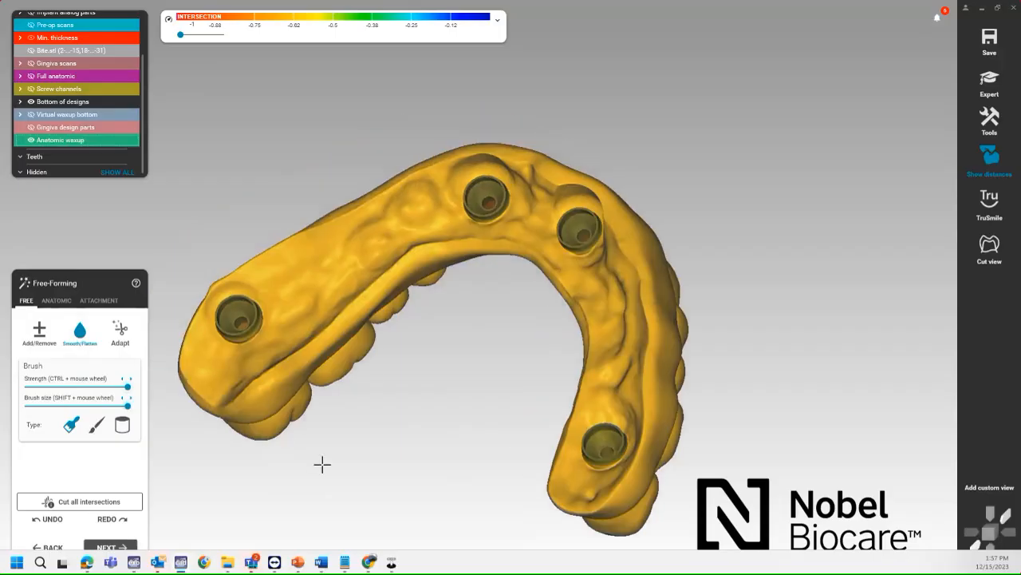
pyautogui.moveTo(322, 464); pyautogui.dragTo(337, 481, button='middle')
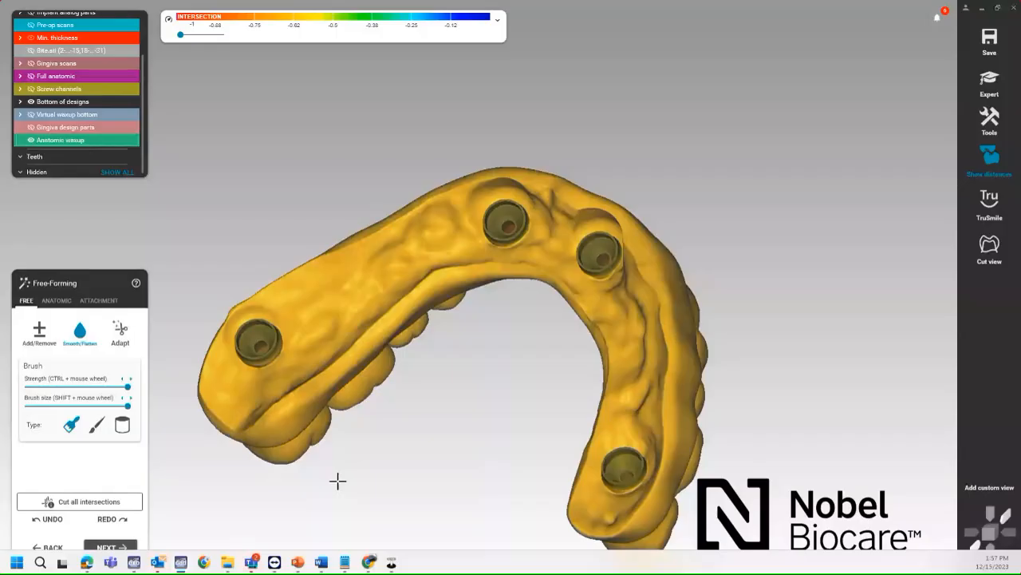
pyautogui.moveTo(338, 480); pyautogui.dragTo(300, 297, button='right')
pyautogui.moveTo(299, 296)
pyautogui.mouseDown()
pyautogui.moveTo(308, 354)
pyautogui.moveTo(340, 355)
pyautogui.moveTo(327, 349)
pyautogui.moveTo(404, 233)
pyautogui.moveTo(421, 293)
pyautogui.moveTo(382, 305)
pyautogui.moveTo(292, 403)
pyautogui.moveTo(347, 346)
pyautogui.moveTo(372, 342)
pyautogui.mouseUp()
pyautogui.moveTo(371, 341)
pyautogui.mouseDown(button='right')
pyautogui.moveTo(335, 368)
pyautogui.moveTo(271, 384)
pyautogui.moveTo(265, 348)
pyautogui.mouseUp(button='right')
pyautogui.keyDown('shift'); pyautogui.scroll(-5, 369, 342); pyautogui.keyUp('shift')
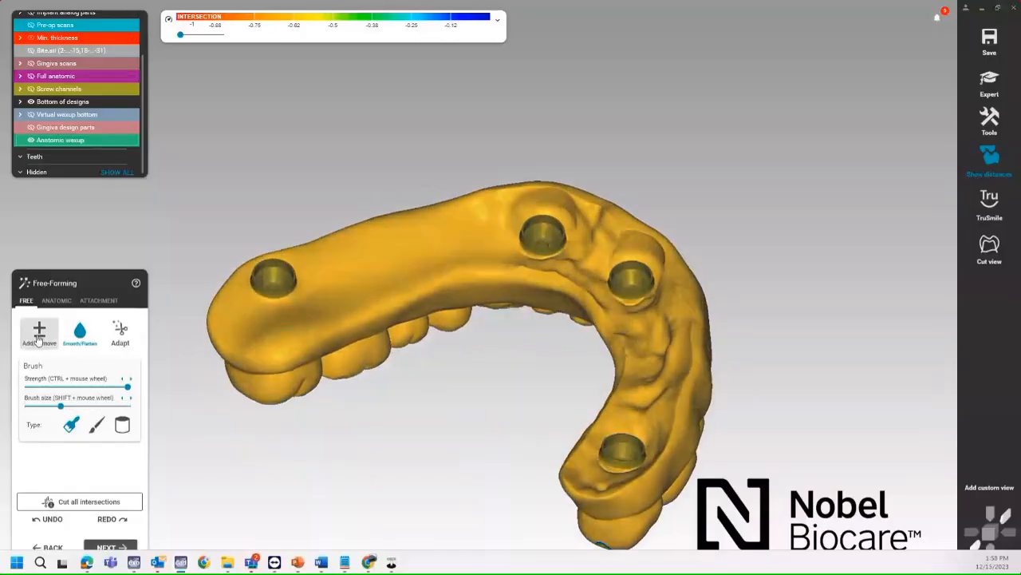
# Reshape the outer lower border of the waxup beside the rear implant with a large Add/Remove brush
pyautogui.click(39, 331)
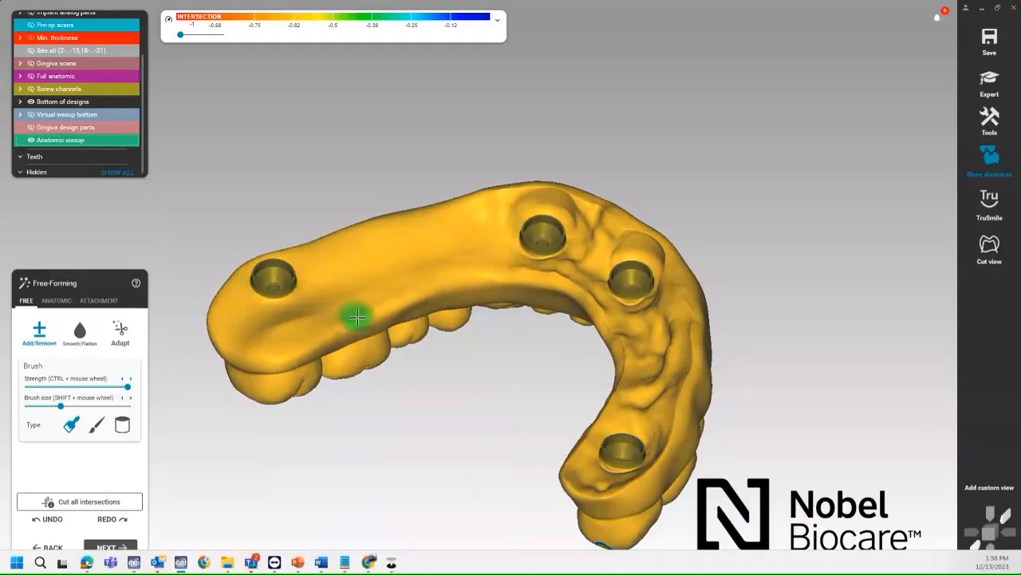
pyautogui.moveTo(356, 317); pyautogui.dragTo(408, 344, button='right')
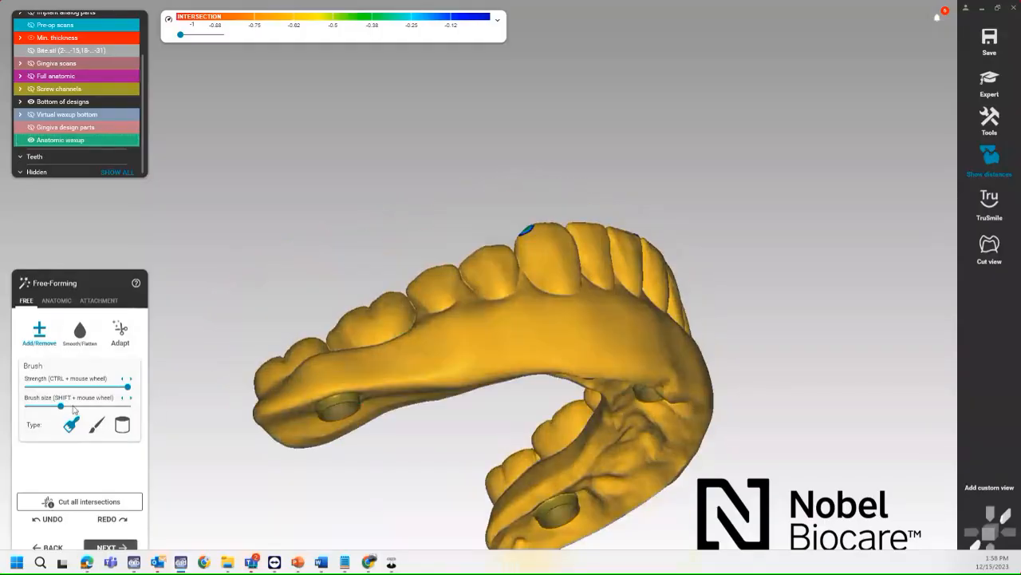
pyautogui.moveTo(59, 407); pyautogui.dragTo(114, 407)
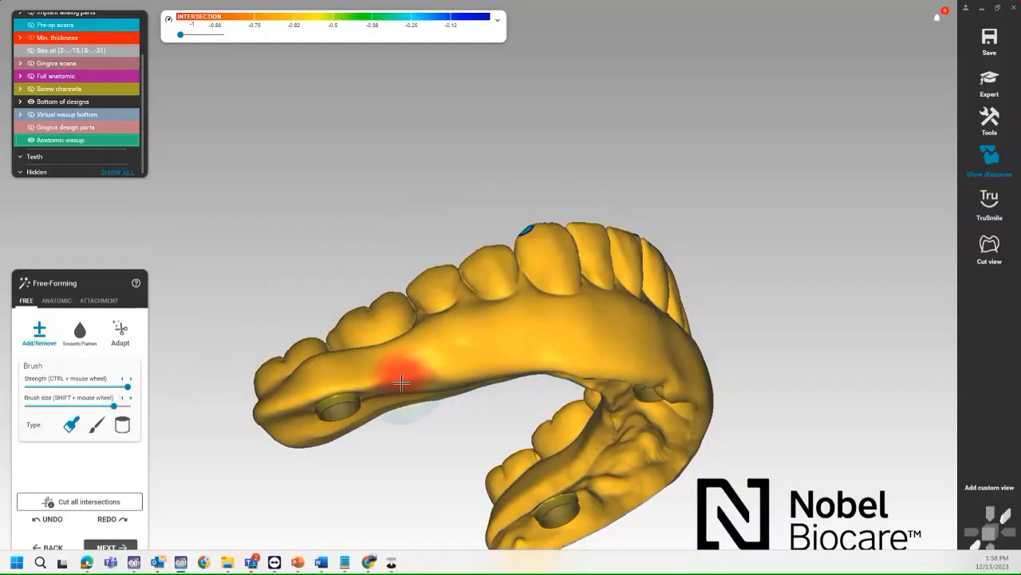
pyautogui.moveTo(301, 421)
pyautogui.mouseDown(button='right')
pyautogui.moveTo(301, 404)
pyautogui.moveTo(338, 393)
pyautogui.moveTo(327, 303)
pyautogui.mouseUp(button='right')
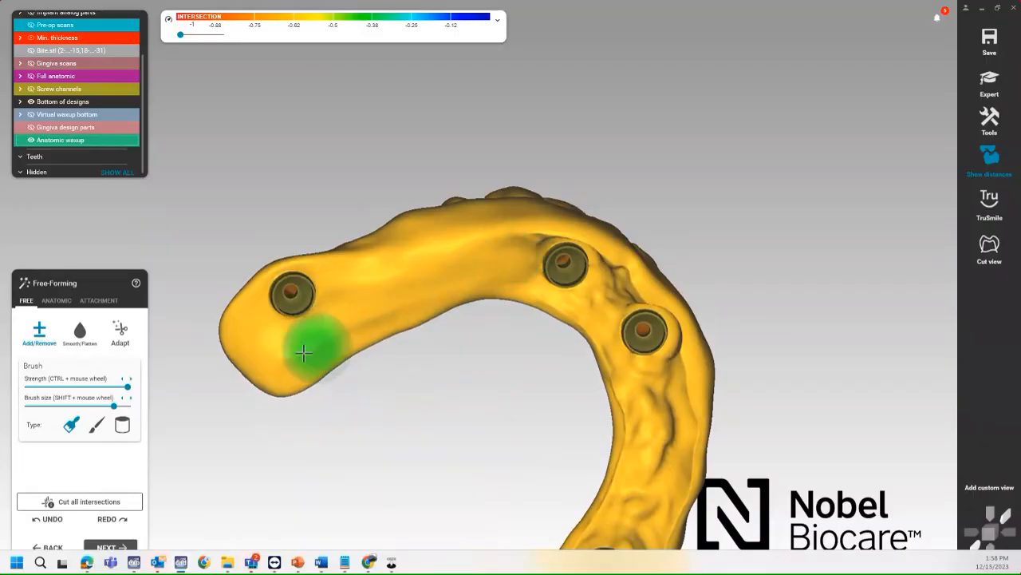
# Smooth the reshaped tissue-side surface from the rear implant to the front one with the Smooth/Flatten brush
pyautogui.click(80, 331)
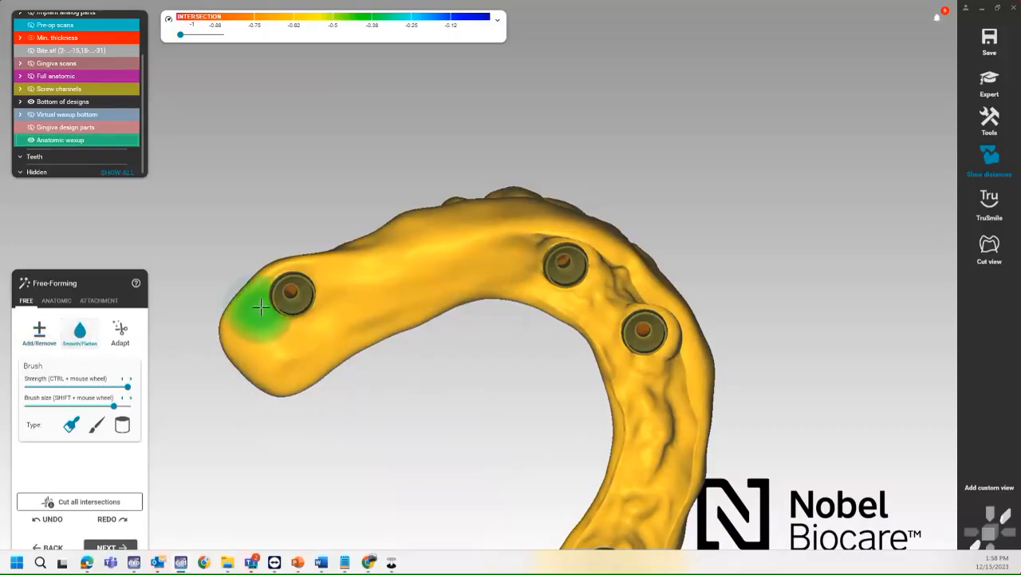
pyautogui.moveTo(256, 316)
pyautogui.mouseDown()
pyautogui.moveTo(267, 276)
pyautogui.moveTo(257, 352)
pyautogui.moveTo(303, 364)
pyautogui.moveTo(347, 278)
pyautogui.moveTo(369, 274)
pyautogui.moveTo(415, 303)
pyautogui.moveTo(472, 274)
pyautogui.moveTo(516, 231)
pyautogui.moveTo(367, 290)
pyautogui.moveTo(486, 264)
pyautogui.moveTo(357, 269)
pyautogui.moveTo(423, 284)
pyautogui.mouseUp()
pyautogui.moveTo(423, 284); pyautogui.dragTo(447, 322, button='right')
pyautogui.moveTo(447, 322)
pyautogui.mouseDown()
pyautogui.moveTo(476, 353)
pyautogui.moveTo(340, 371)
pyautogui.moveTo(311, 355)
pyautogui.moveTo(327, 354)
pyautogui.moveTo(268, 370)
pyautogui.moveTo(248, 412)
pyautogui.moveTo(246, 401)
pyautogui.moveTo(285, 417)
pyautogui.moveTo(278, 393)
pyautogui.moveTo(273, 404)
pyautogui.moveTo(417, 338)
pyautogui.moveTo(548, 329)
pyautogui.mouseUp()
pyautogui.moveTo(547, 329)
pyautogui.mouseDown(button='right')
pyautogui.moveTo(545, 340)
pyautogui.moveTo(482, 279)
pyautogui.mouseUp(button='right')
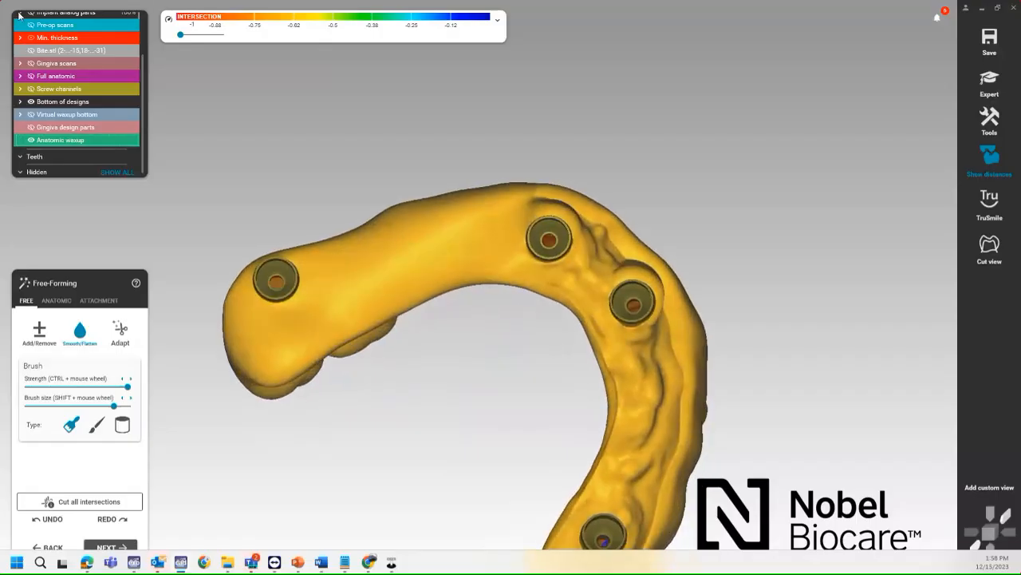
# Show the jaw scans and remove waxup material with Add/Remove where it protrudes through the ridge between the rear and front implants
pyautogui.scroll(3, 142, 97)
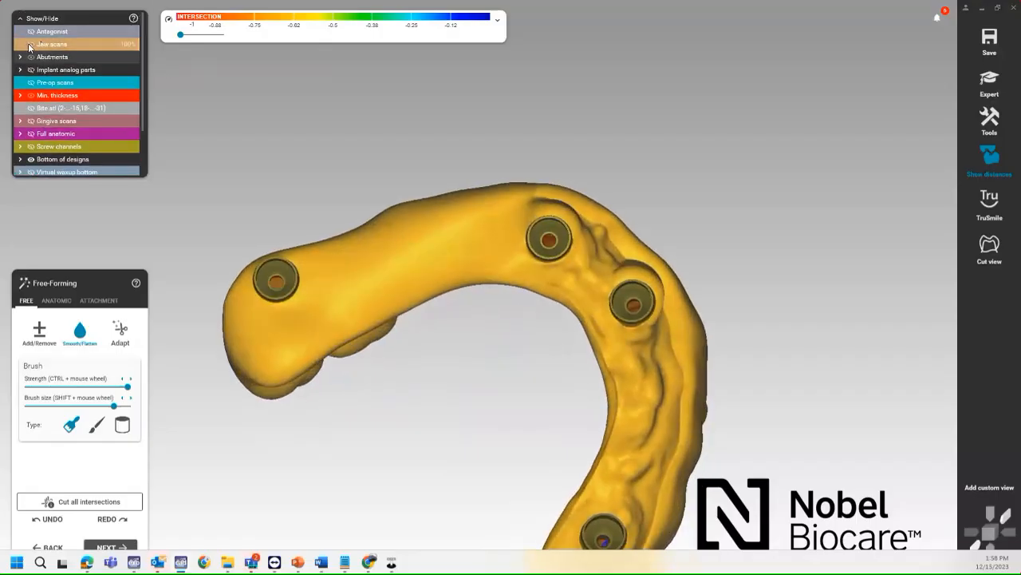
pyautogui.click(31, 45)
pyautogui.moveTo(337, 296); pyautogui.dragTo(369, 274, button='right')
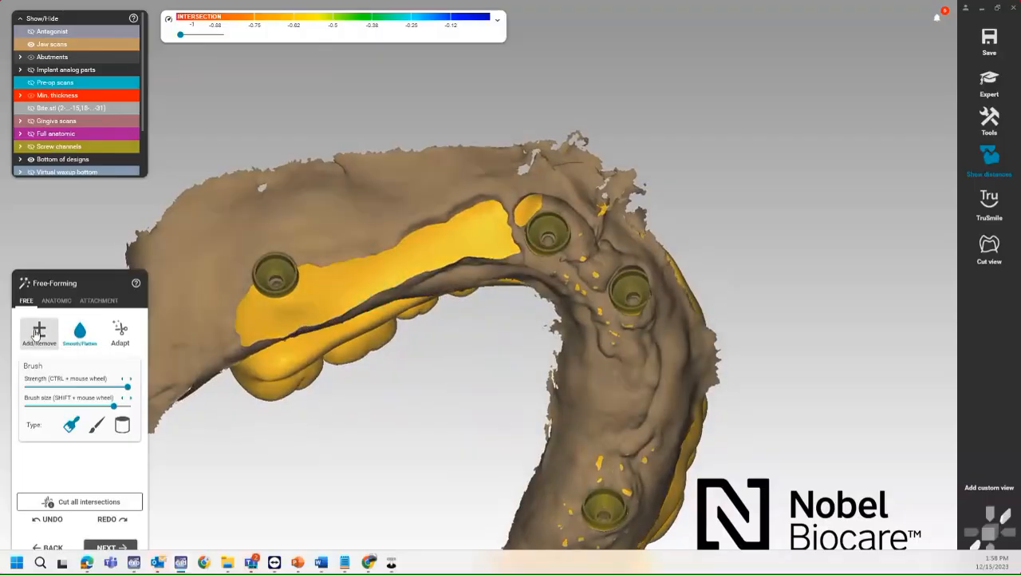
pyautogui.click(36, 334)
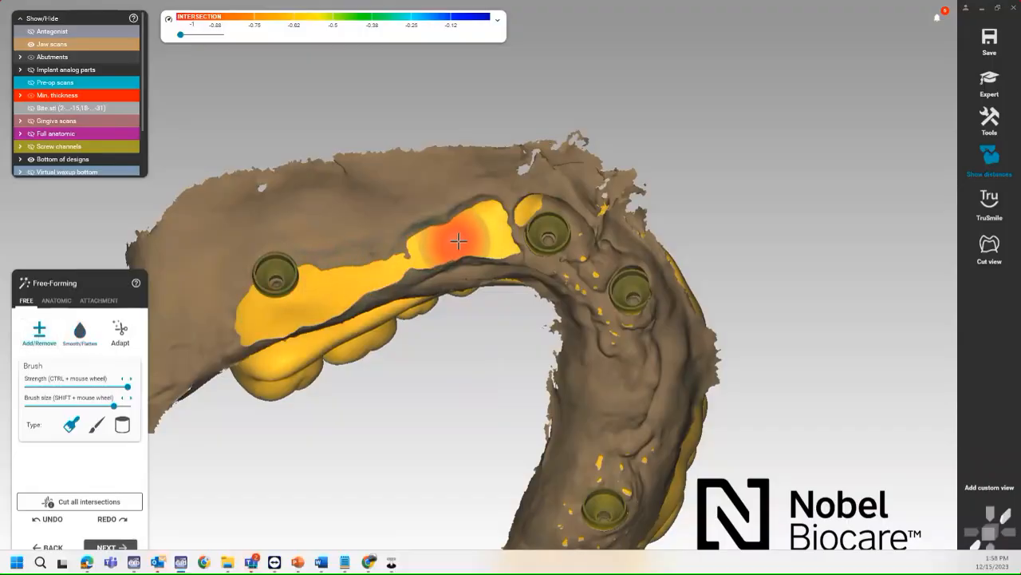
pyautogui.moveTo(374, 279)
pyautogui.mouseDown()
pyautogui.moveTo(246, 320)
pyautogui.moveTo(396, 271)
pyautogui.moveTo(488, 228)
pyautogui.mouseUp()
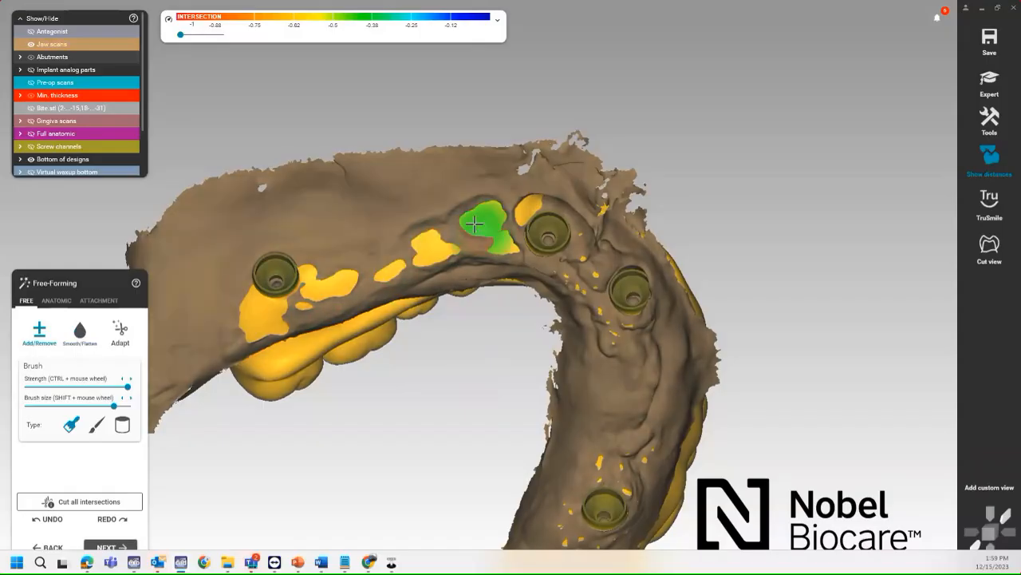
pyautogui.moveTo(384, 192); pyautogui.dragTo(381, 230, button='right')
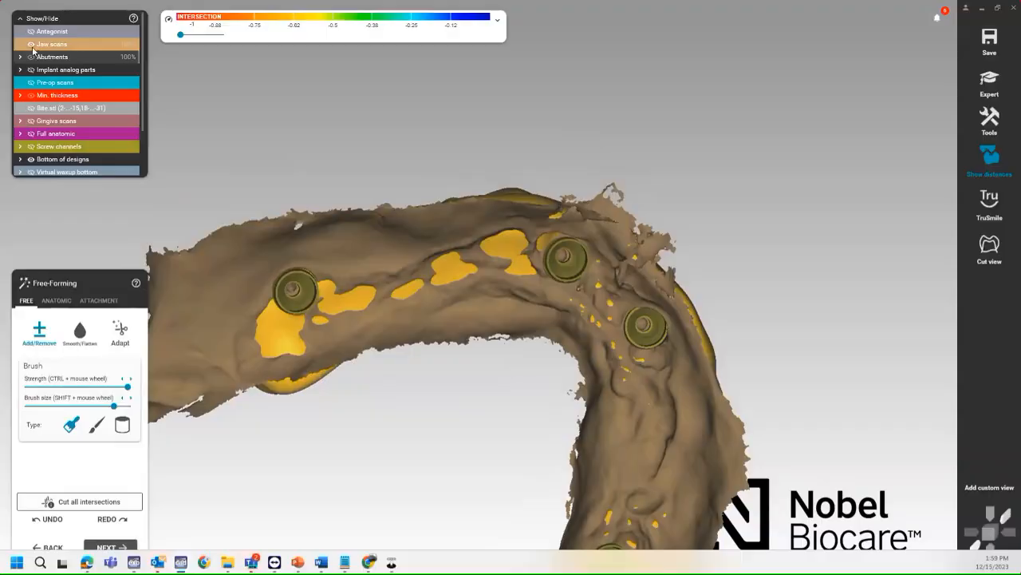
# Hide the jaw scans and smooth the trimmed tissue-side surface between the rear and front implants with Smooth/Flatten
pyautogui.click(32, 45)
pyautogui.moveTo(279, 315)
pyautogui.mouseDown(button='right')
pyautogui.moveTo(291, 318)
pyautogui.moveTo(292, 307)
pyautogui.mouseUp(button='right')
pyautogui.moveTo(360, 312)
pyautogui.mouseDown()
pyautogui.moveTo(418, 283)
pyautogui.moveTo(543, 246)
pyautogui.moveTo(475, 268)
pyautogui.mouseUp()
pyautogui.click(93, 339)
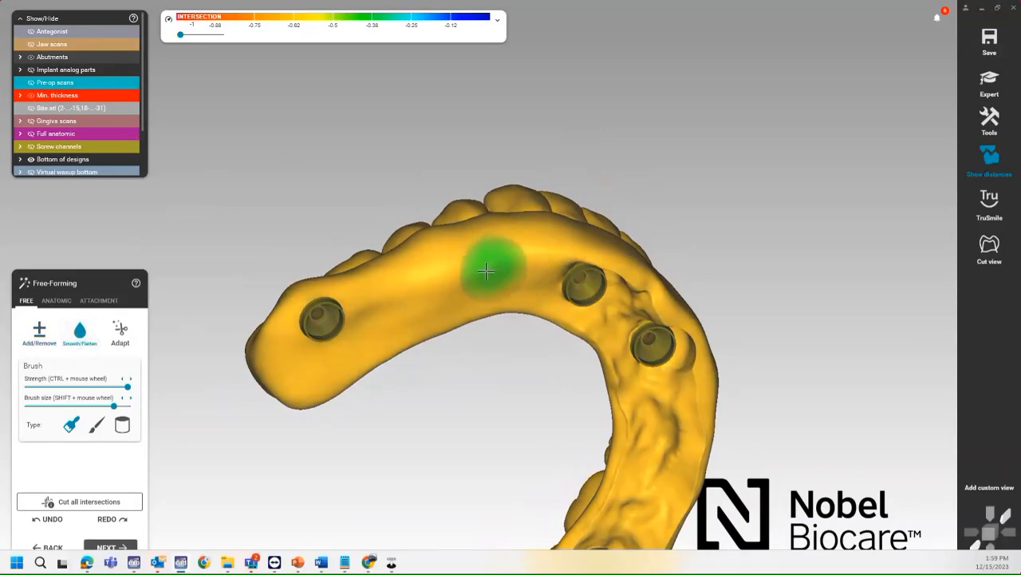
pyautogui.moveTo(492, 333); pyautogui.dragTo(492, 333, button='right')
pyautogui.moveTo(381, 276); pyautogui.dragTo(353, 128, button='middle')
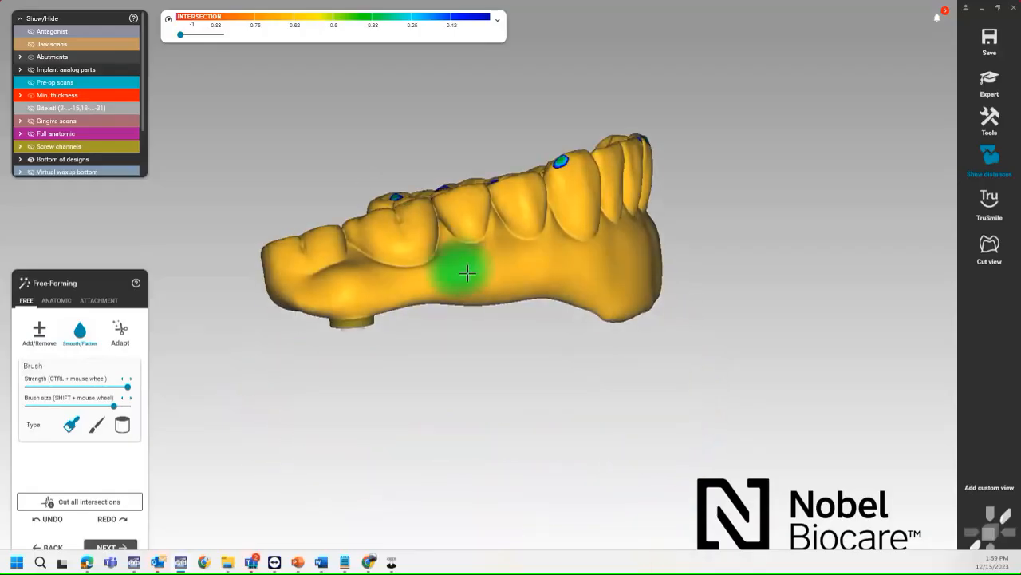
pyautogui.moveTo(465, 272); pyautogui.dragTo(468, 279, button='right')
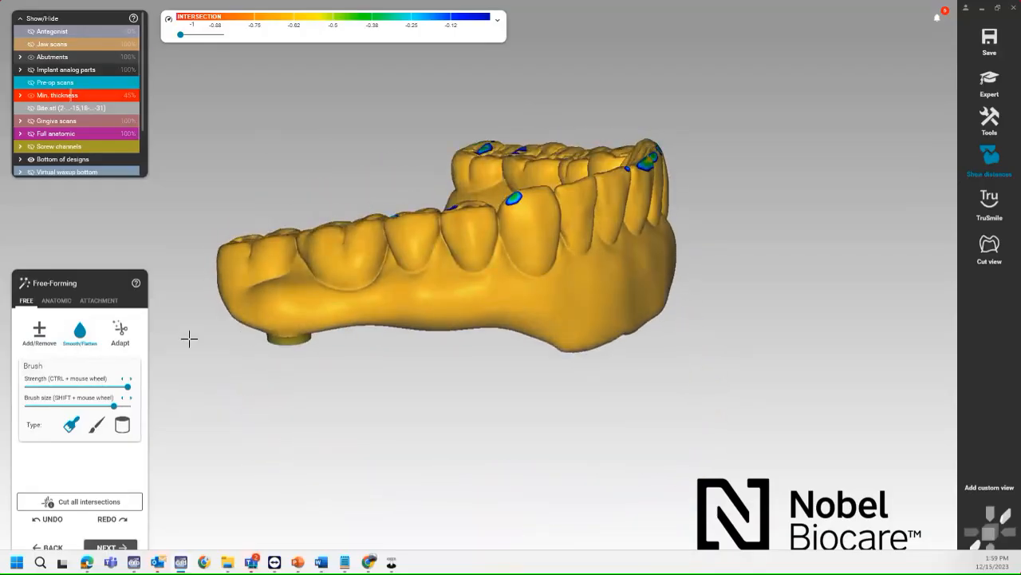
# Adjust the contacts of the canine and first premolar with the anatomic Cusps preset, raising the premolar's outer cusp
pyautogui.click(57, 302)
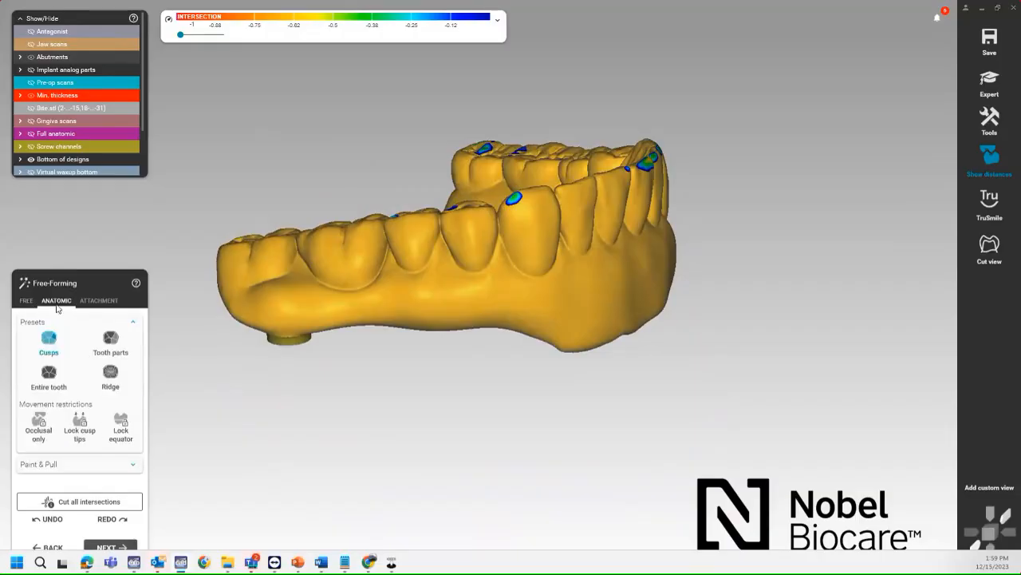
pyautogui.moveTo(221, 360); pyautogui.dragTo(484, 216, button='right')
pyautogui.scroll(10, 484, 215)
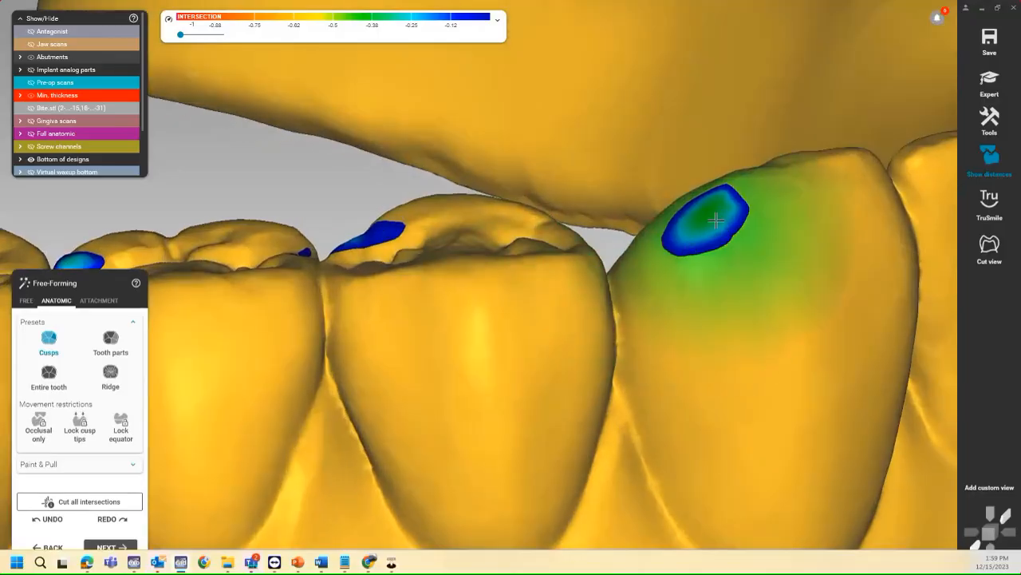
pyautogui.moveTo(716, 220); pyautogui.dragTo(703, 244)
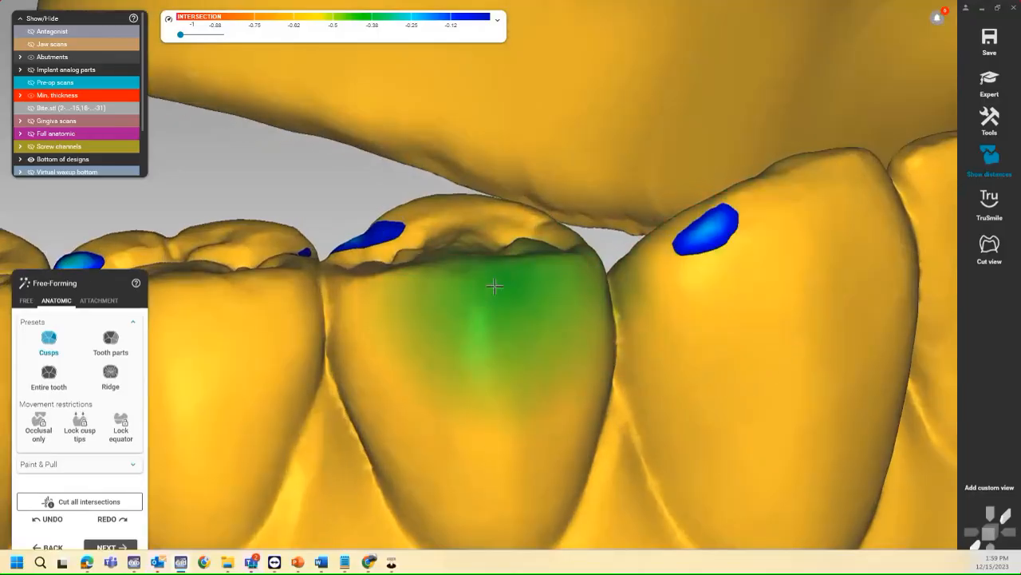
pyautogui.moveTo(468, 273); pyautogui.dragTo(468, 248)
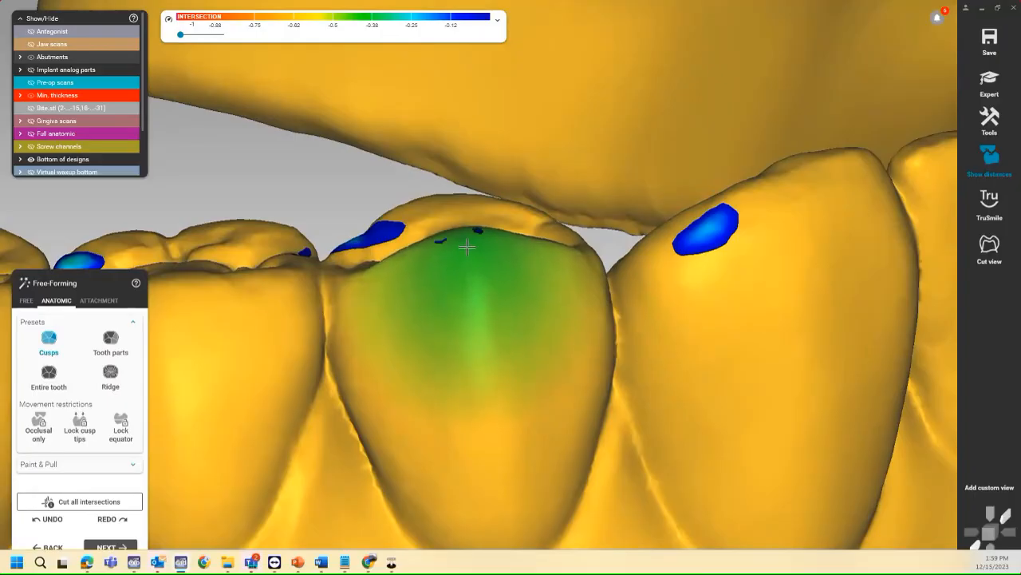
pyautogui.moveTo(368, 238); pyautogui.dragTo(367, 244)
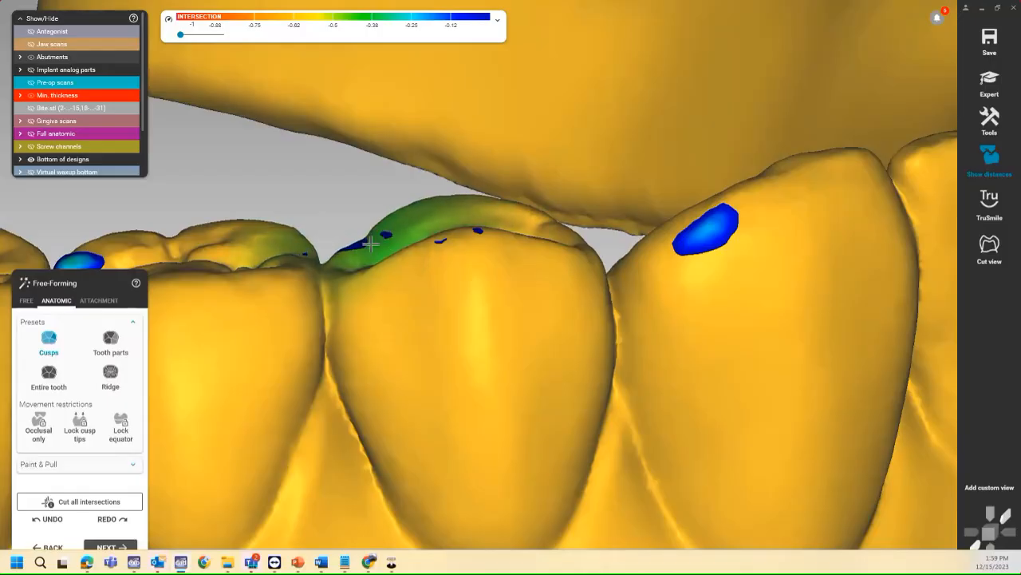
# Raise the second premolar's outer cusp into contact and lower the heavy contact at its rear edge
pyautogui.moveTo(334, 190); pyautogui.dragTo(438, 131, button='middle')
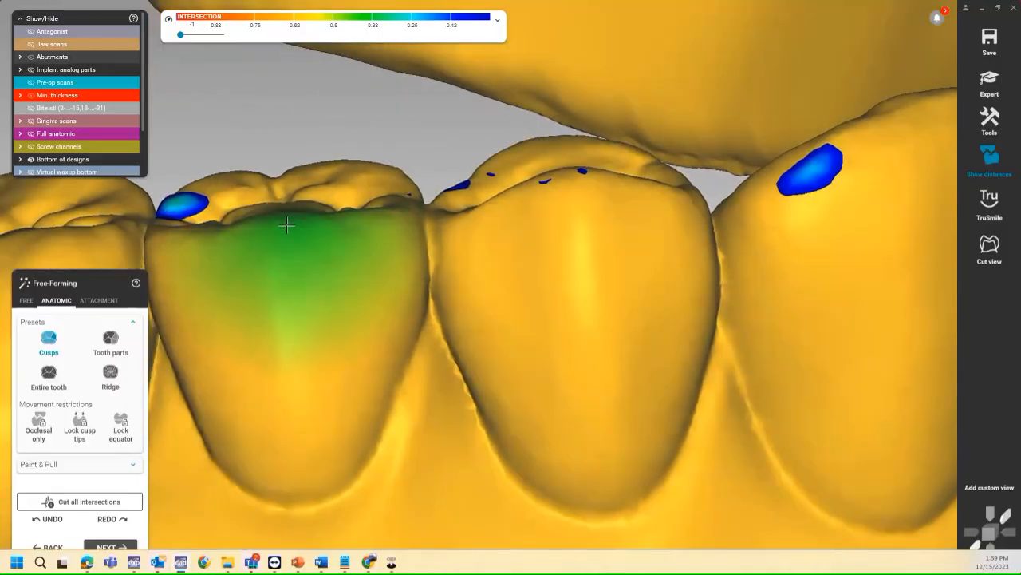
pyautogui.moveTo(287, 225); pyautogui.dragTo(286, 216)
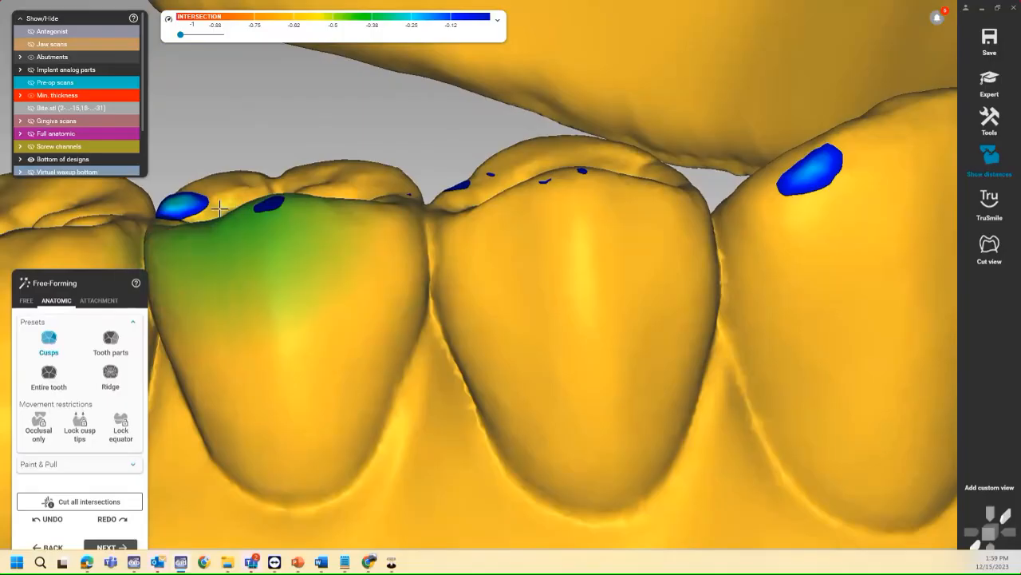
pyautogui.moveTo(174, 204); pyautogui.dragTo(177, 215)
# Raise the outer cusps of the first and second molars into light contact with the antagonist
pyautogui.moveTo(245, 169); pyautogui.dragTo(502, 171, button='middle')
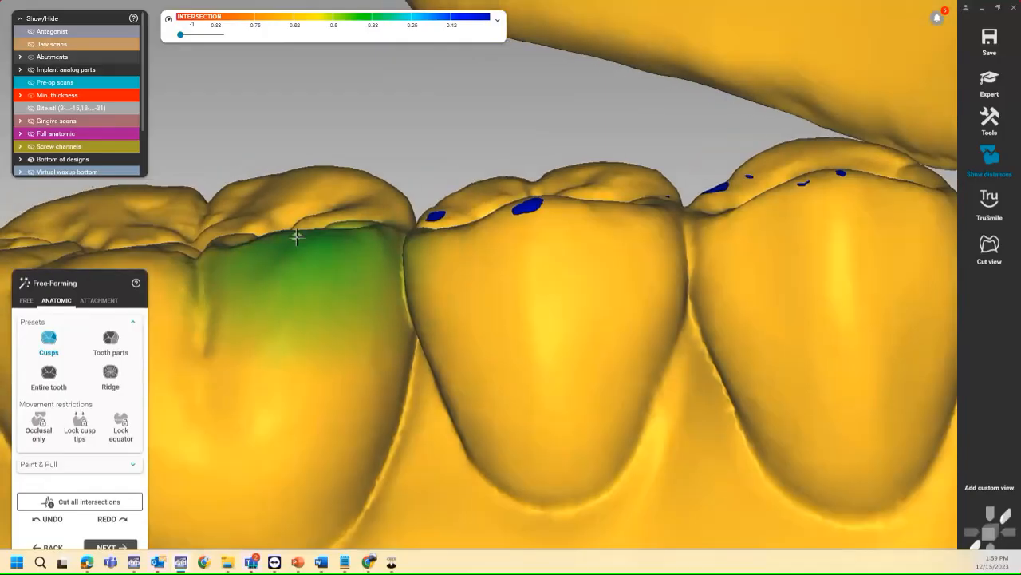
pyautogui.moveTo(296, 237)
pyautogui.mouseDown()
pyautogui.moveTo(293, 216)
pyautogui.moveTo(292, 228)
pyautogui.mouseUp()
pyautogui.moveTo(310, 236); pyautogui.dragTo(474, 216, button='middle')
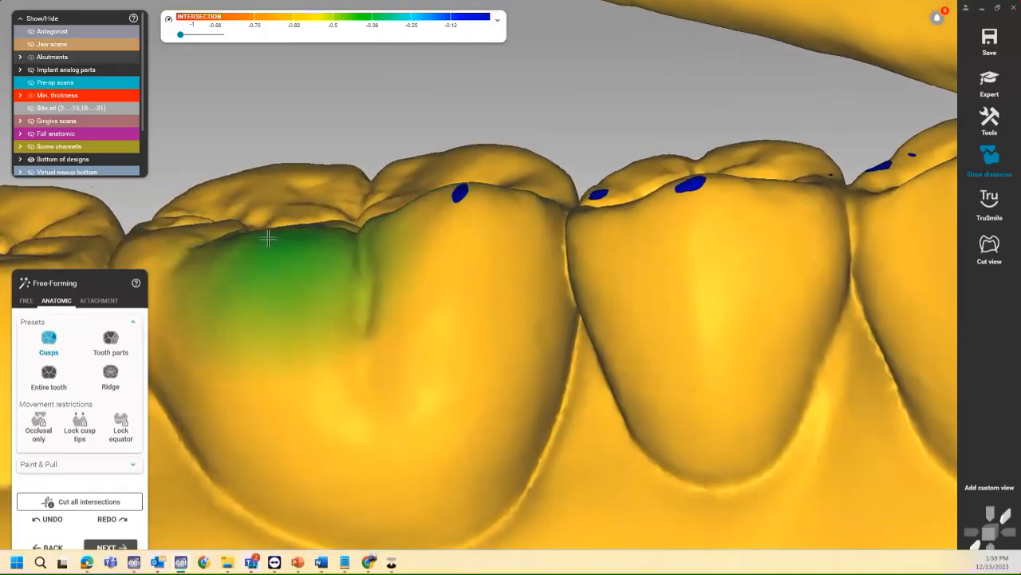
pyautogui.moveTo(269, 237); pyautogui.dragTo(272, 229)
pyautogui.moveTo(304, 245); pyautogui.dragTo(244, 216, button='right')
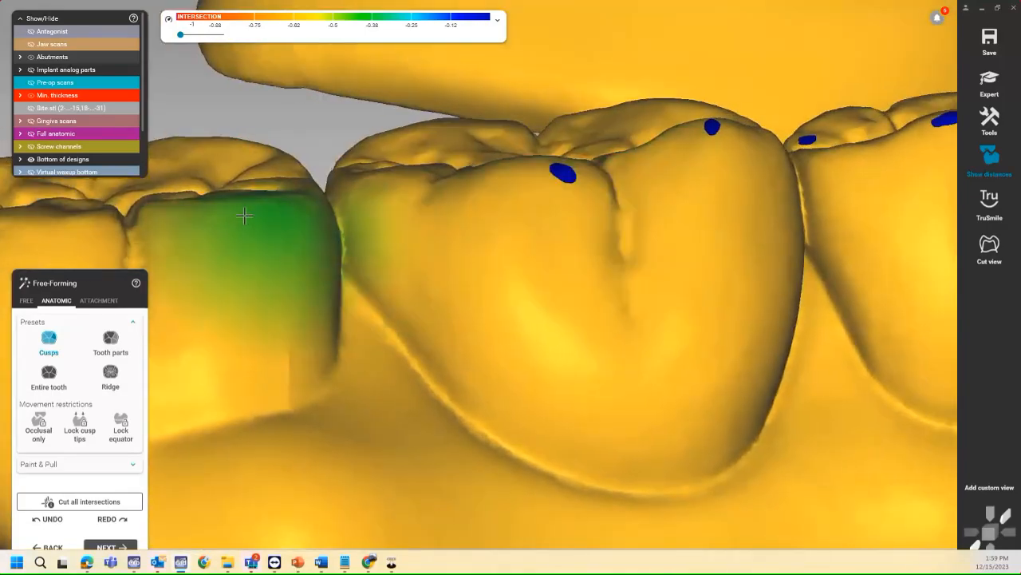
pyautogui.moveTo(244, 216); pyautogui.dragTo(238, 187)
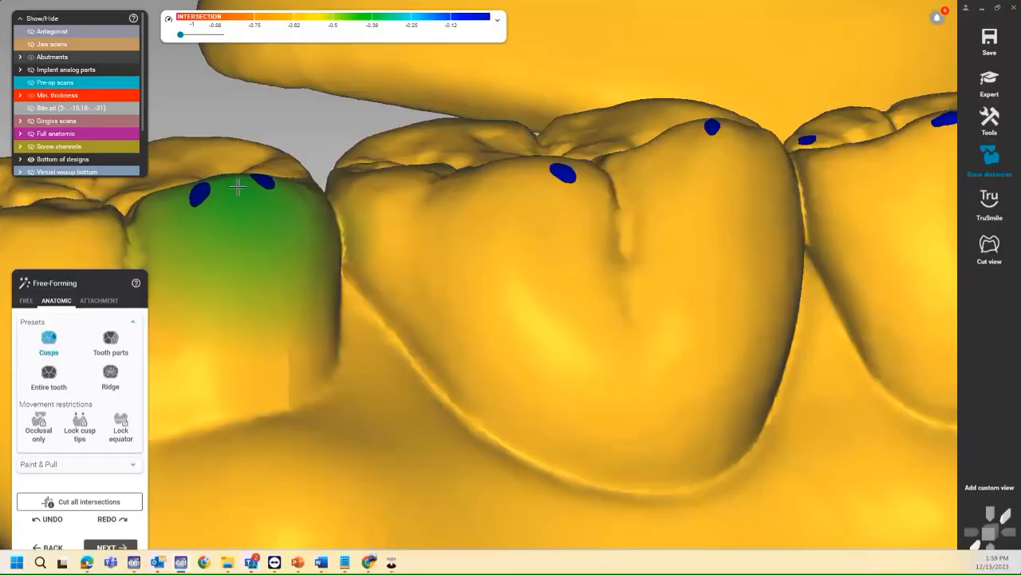
# Contour the outer gingiva below the premolars and first molar with the free-form Add/Remove tool, using a smaller brush
pyautogui.scroll(-3, 265, 226)
pyautogui.moveTo(311, 258)
pyautogui.mouseDown(button='right')
pyautogui.moveTo(308, 267)
pyautogui.moveTo(324, 256)
pyautogui.mouseUp(button='right')
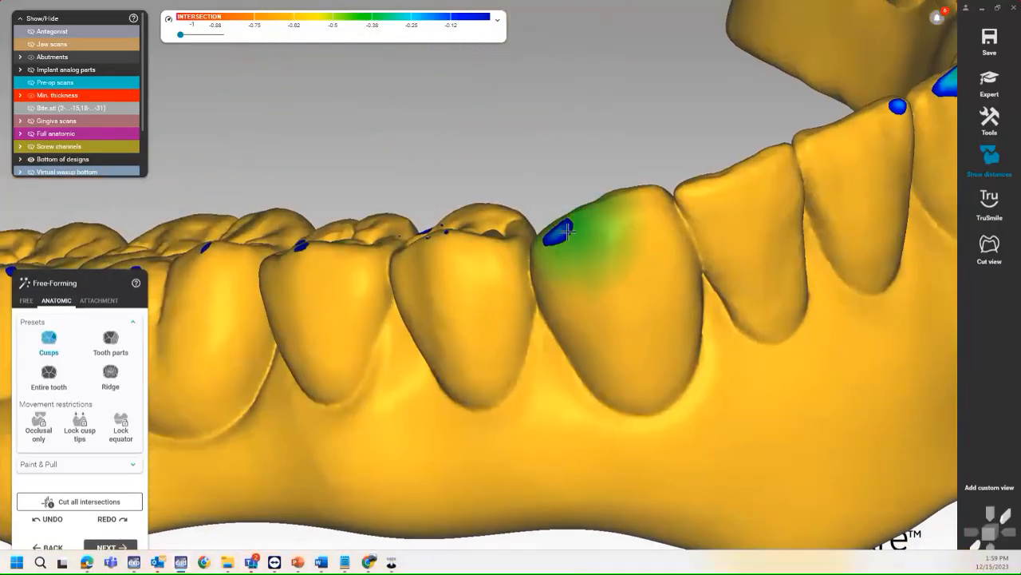
pyautogui.moveTo(710, 232); pyautogui.dragTo(709, 233, button='right')
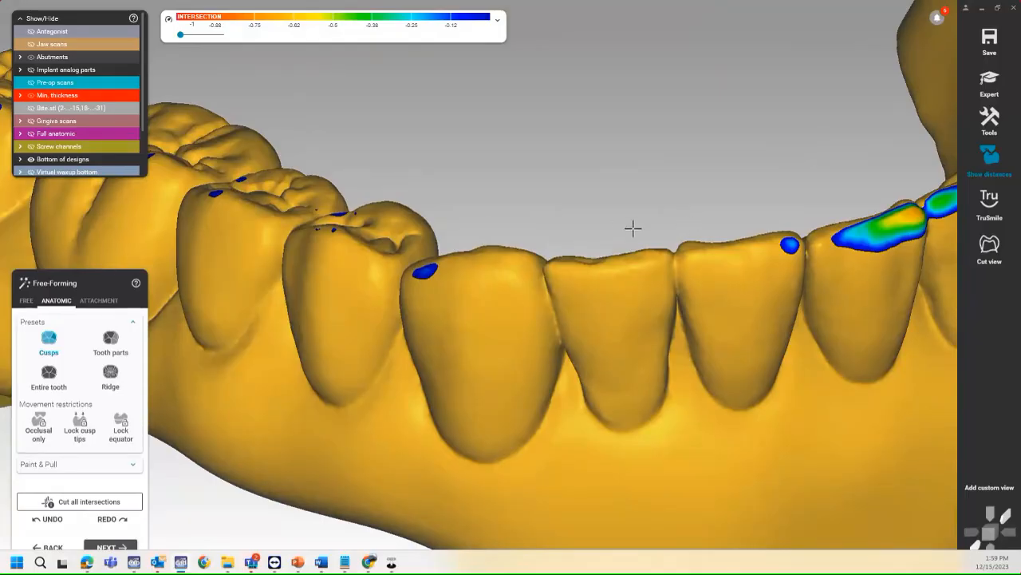
pyautogui.moveTo(631, 229); pyautogui.dragTo(635, 228, button='right')
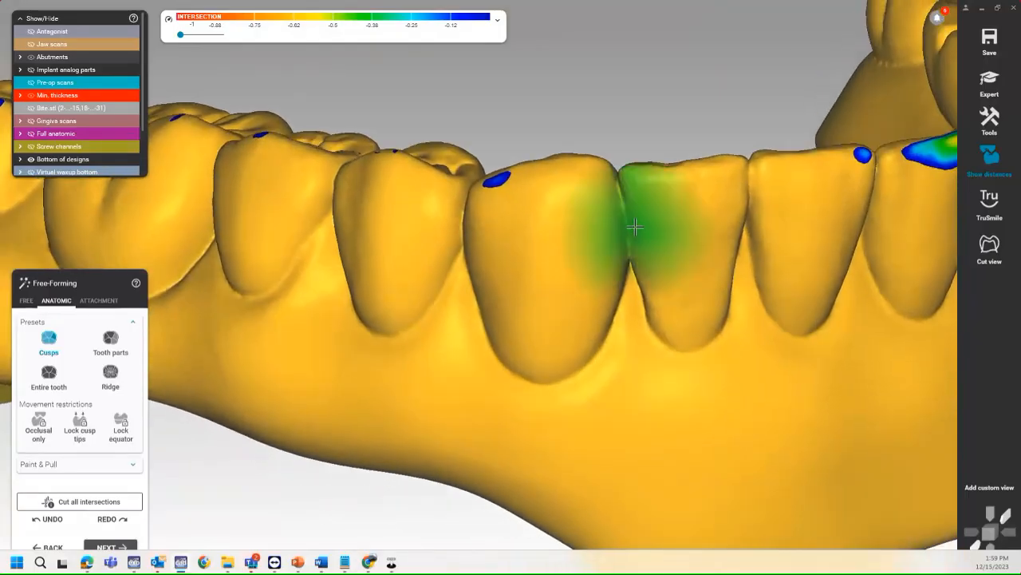
pyautogui.scroll(-3, 635, 228)
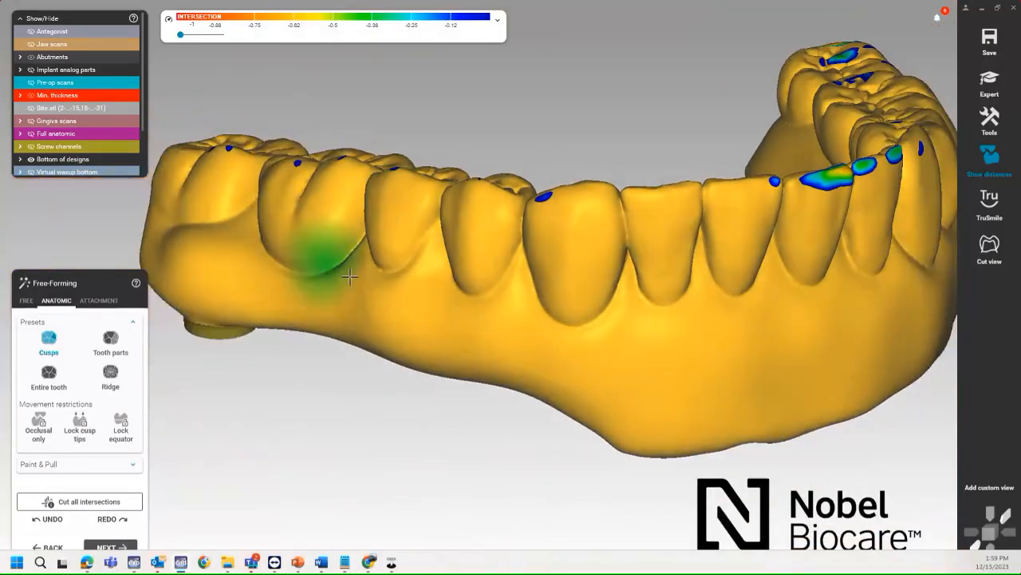
pyautogui.moveTo(478, 335); pyautogui.dragTo(427, 339, button='right')
pyautogui.click(25, 302)
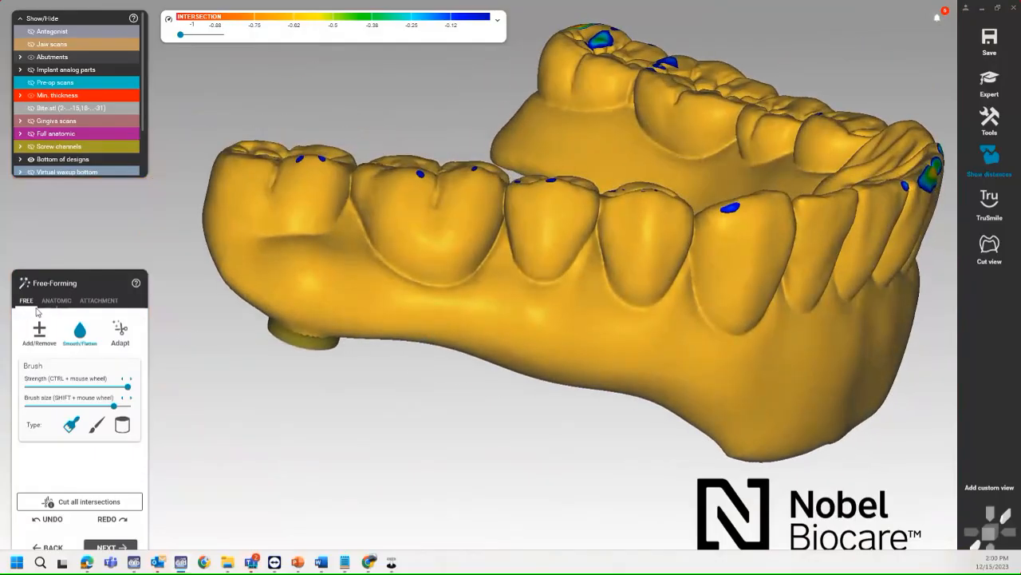
pyautogui.click(40, 333)
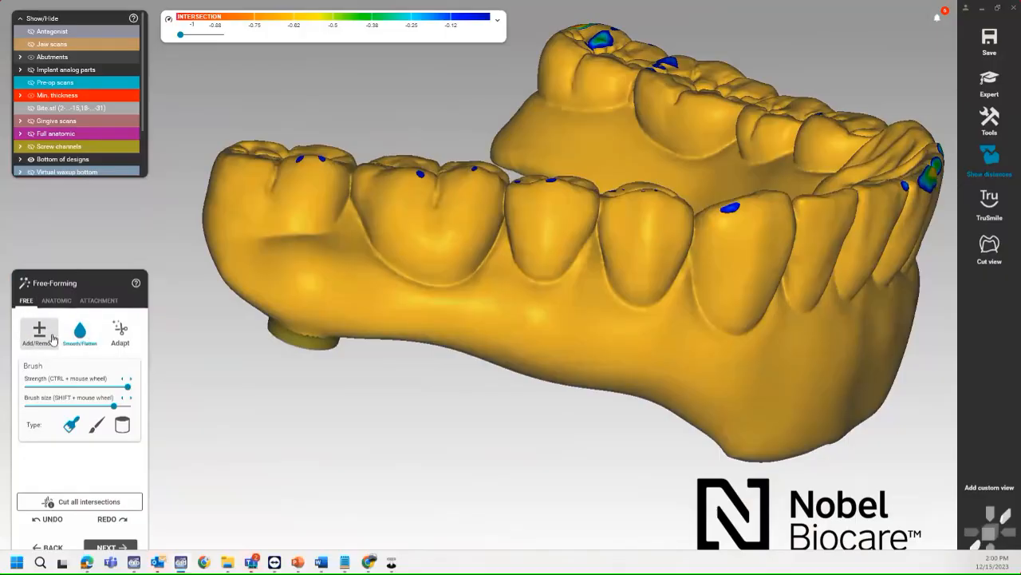
pyautogui.click(64, 406)
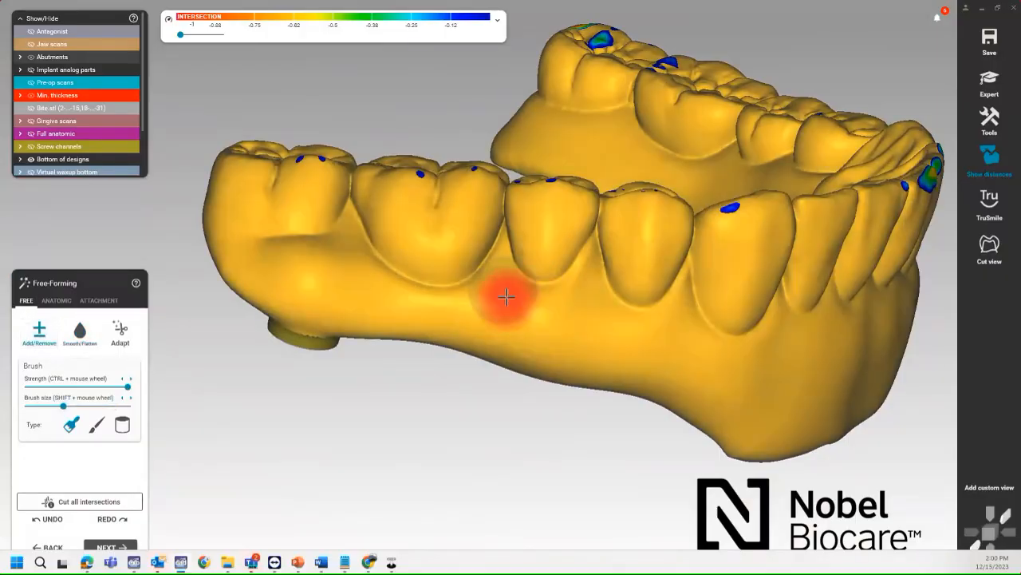
pyautogui.moveTo(502, 315)
pyautogui.mouseDown()
pyautogui.moveTo(532, 336)
pyautogui.moveTo(581, 304)
pyautogui.moveTo(604, 358)
pyautogui.moveTo(668, 339)
pyautogui.mouseUp()
pyautogui.moveTo(476, 326)
pyautogui.mouseDown()
pyautogui.moveTo(392, 324)
pyautogui.moveTo(343, 280)
pyautogui.moveTo(468, 334)
pyautogui.mouseUp()
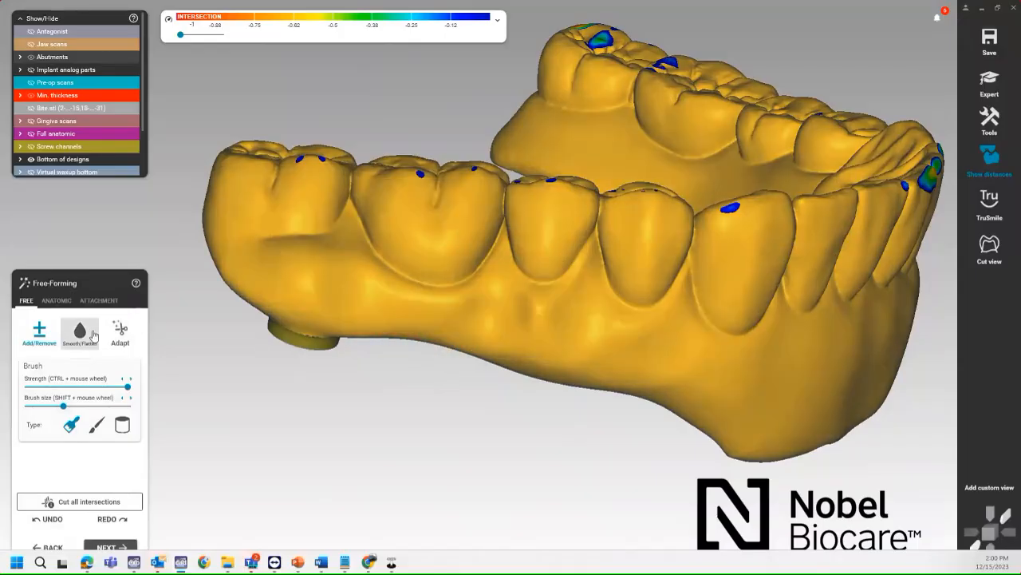
# Blend the contoured outer gingiva from the first molar to the canine with Smooth/Flatten
pyautogui.click(79, 331)
pyautogui.moveTo(342, 288)
pyautogui.mouseDown()
pyautogui.moveTo(406, 310)
pyautogui.moveTo(463, 308)
pyautogui.moveTo(497, 320)
pyautogui.moveTo(477, 310)
pyautogui.moveTo(520, 349)
pyautogui.moveTo(598, 330)
pyautogui.moveTo(657, 365)
pyautogui.moveTo(577, 359)
pyautogui.moveTo(548, 330)
pyautogui.moveTo(551, 320)
pyautogui.moveTo(647, 352)
pyautogui.mouseUp()
pyautogui.moveTo(630, 359)
pyautogui.mouseDown(button='right')
pyautogui.moveTo(625, 372)
pyautogui.moveTo(622, 356)
pyautogui.mouseUp(button='right')
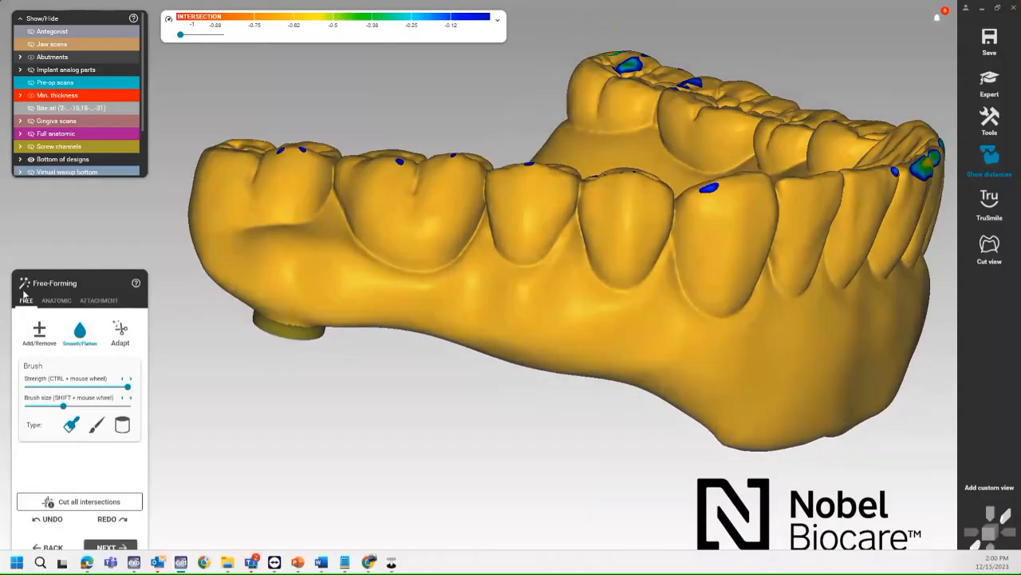
# Finish free-forming without cutting the occlusal or approximal intersections, and accept the screw hole design
pyautogui.click(56, 300)
pyautogui.scroll(5, 557, 301)
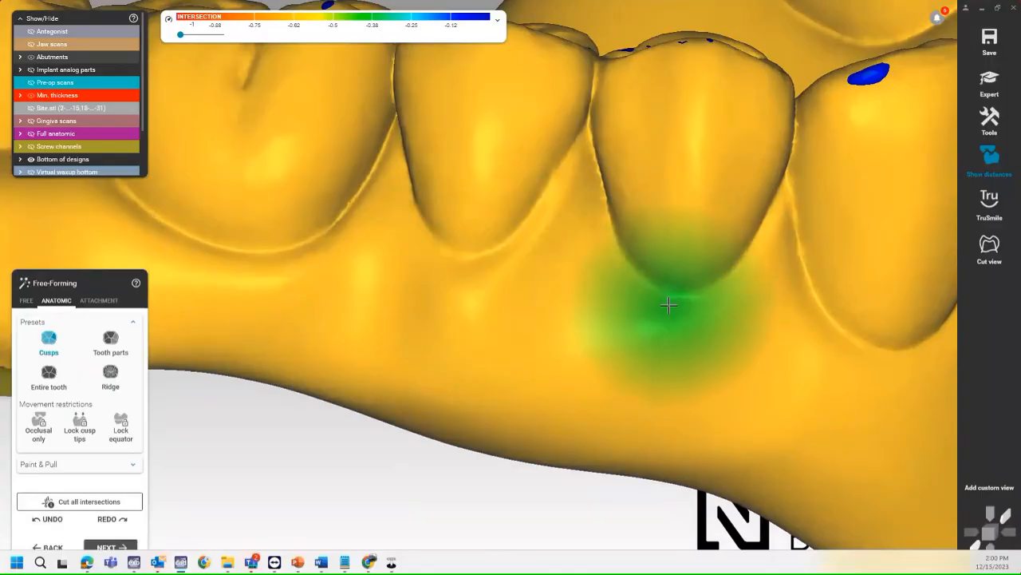
pyautogui.scroll(-5, 665, 296)
pyautogui.moveTo(657, 310)
pyautogui.mouseDown(button='right')
pyautogui.moveTo(663, 317)
pyautogui.moveTo(662, 308)
pyautogui.mouseUp(button='right')
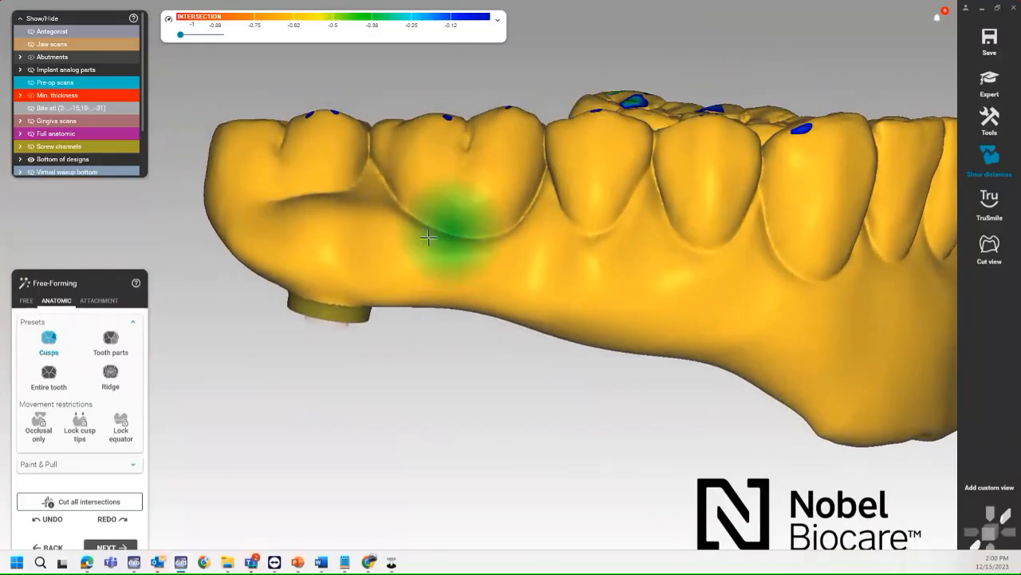
pyautogui.moveTo(397, 226); pyautogui.dragTo(384, 232, button='right')
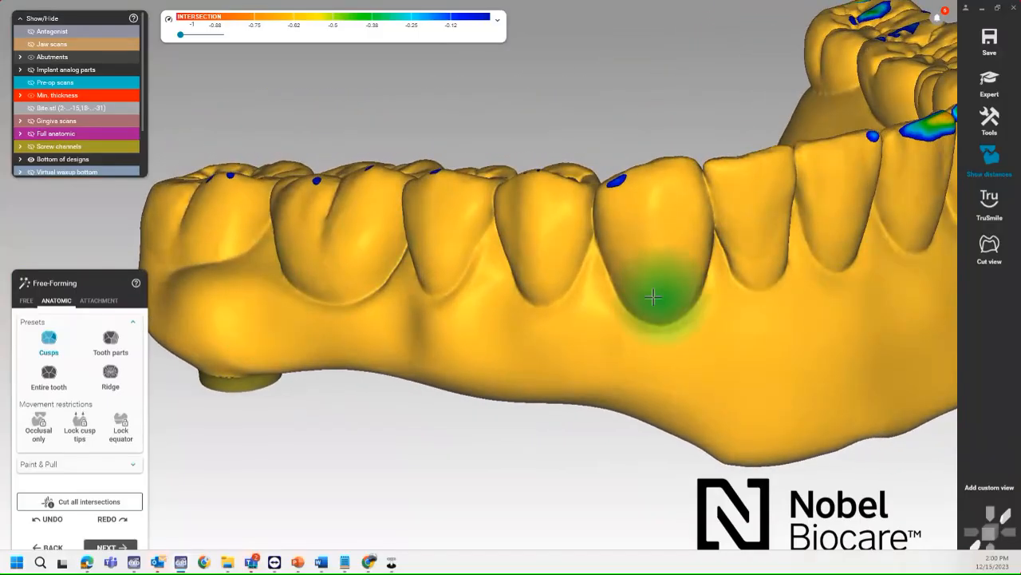
pyautogui.moveTo(591, 482); pyautogui.dragTo(580, 463, button='right')
pyautogui.scroll(-4, 579, 462)
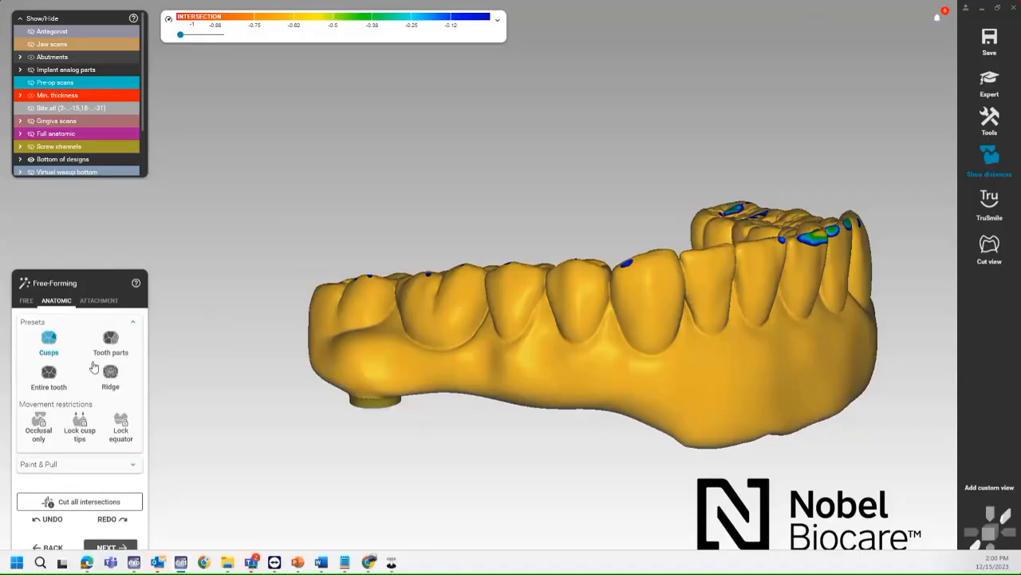
pyautogui.click(104, 542)
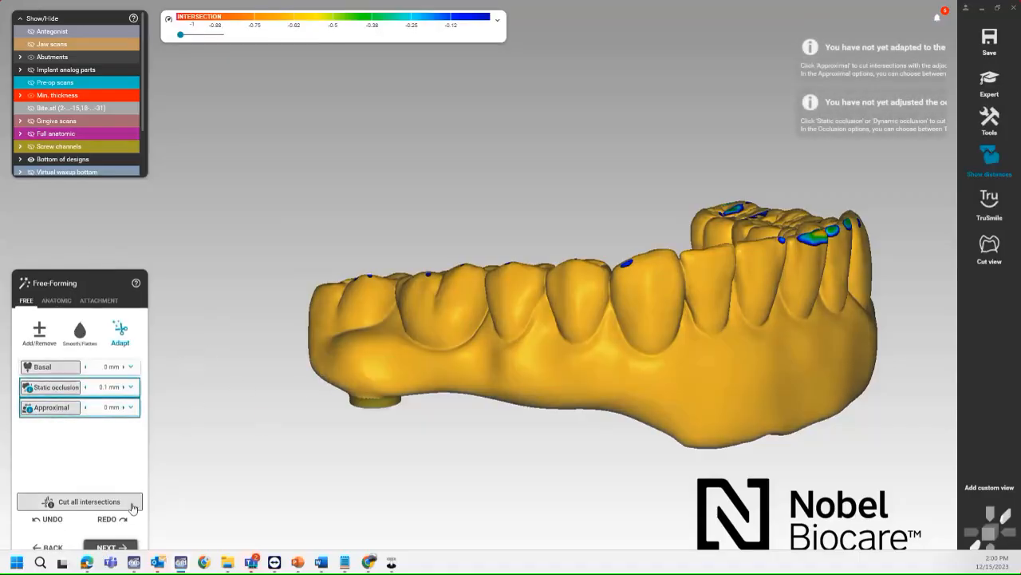
pyautogui.click(117, 547)
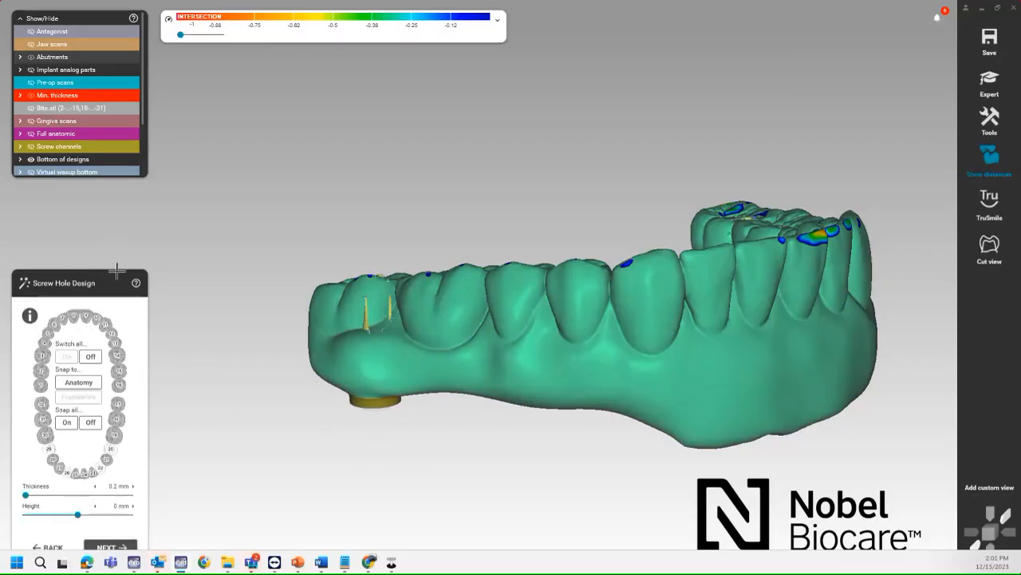
pyautogui.click(108, 546)
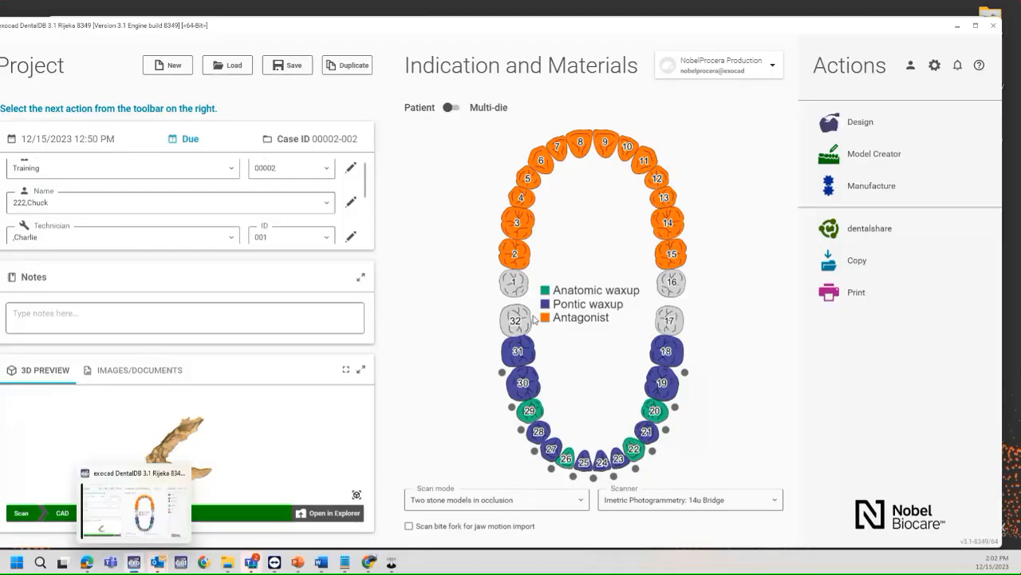
# Start a dentalshare upload of the case from exocad DentalDB, choosing the Production service
pyautogui.click(892, 231)
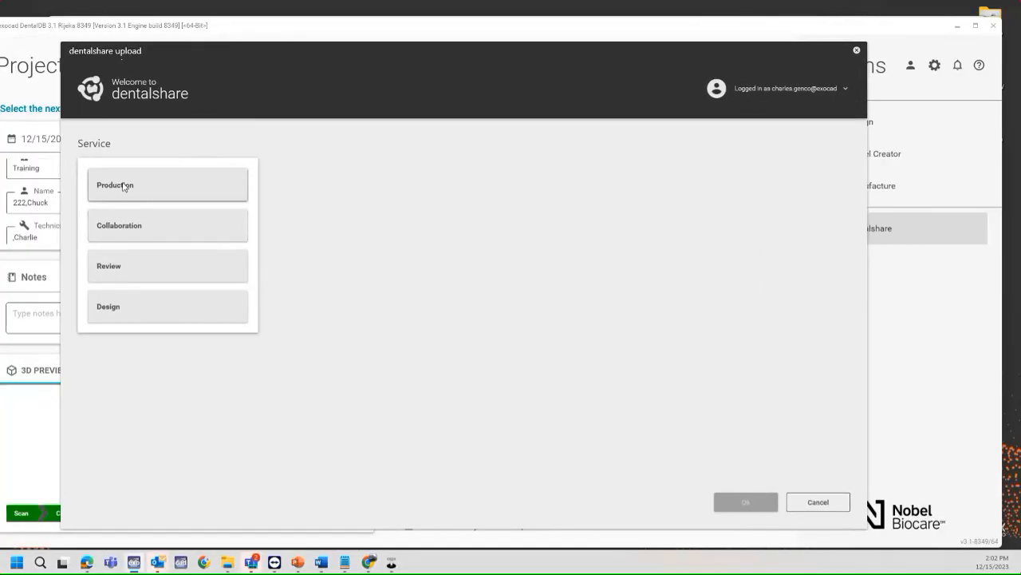
pyautogui.click(124, 185)
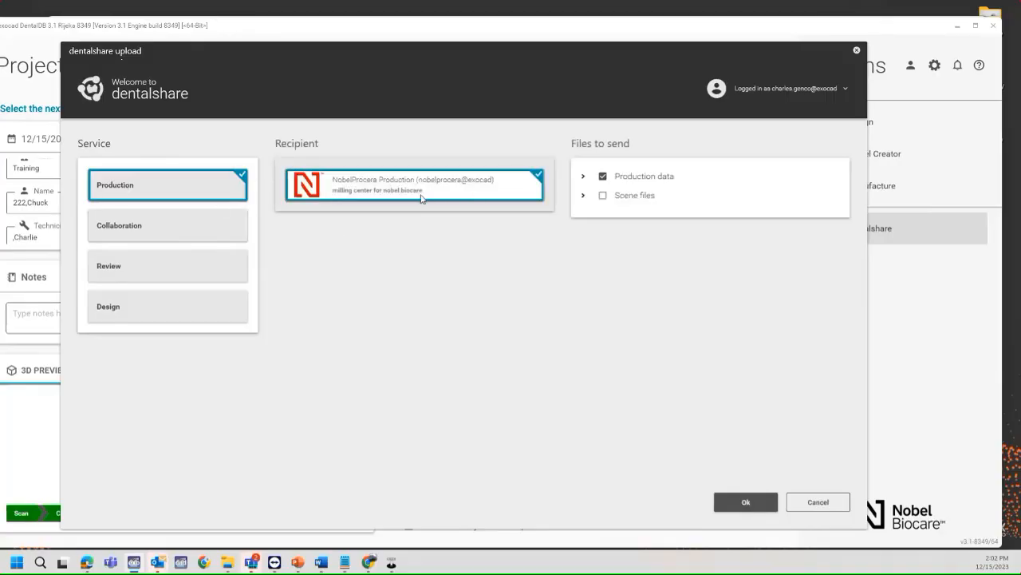